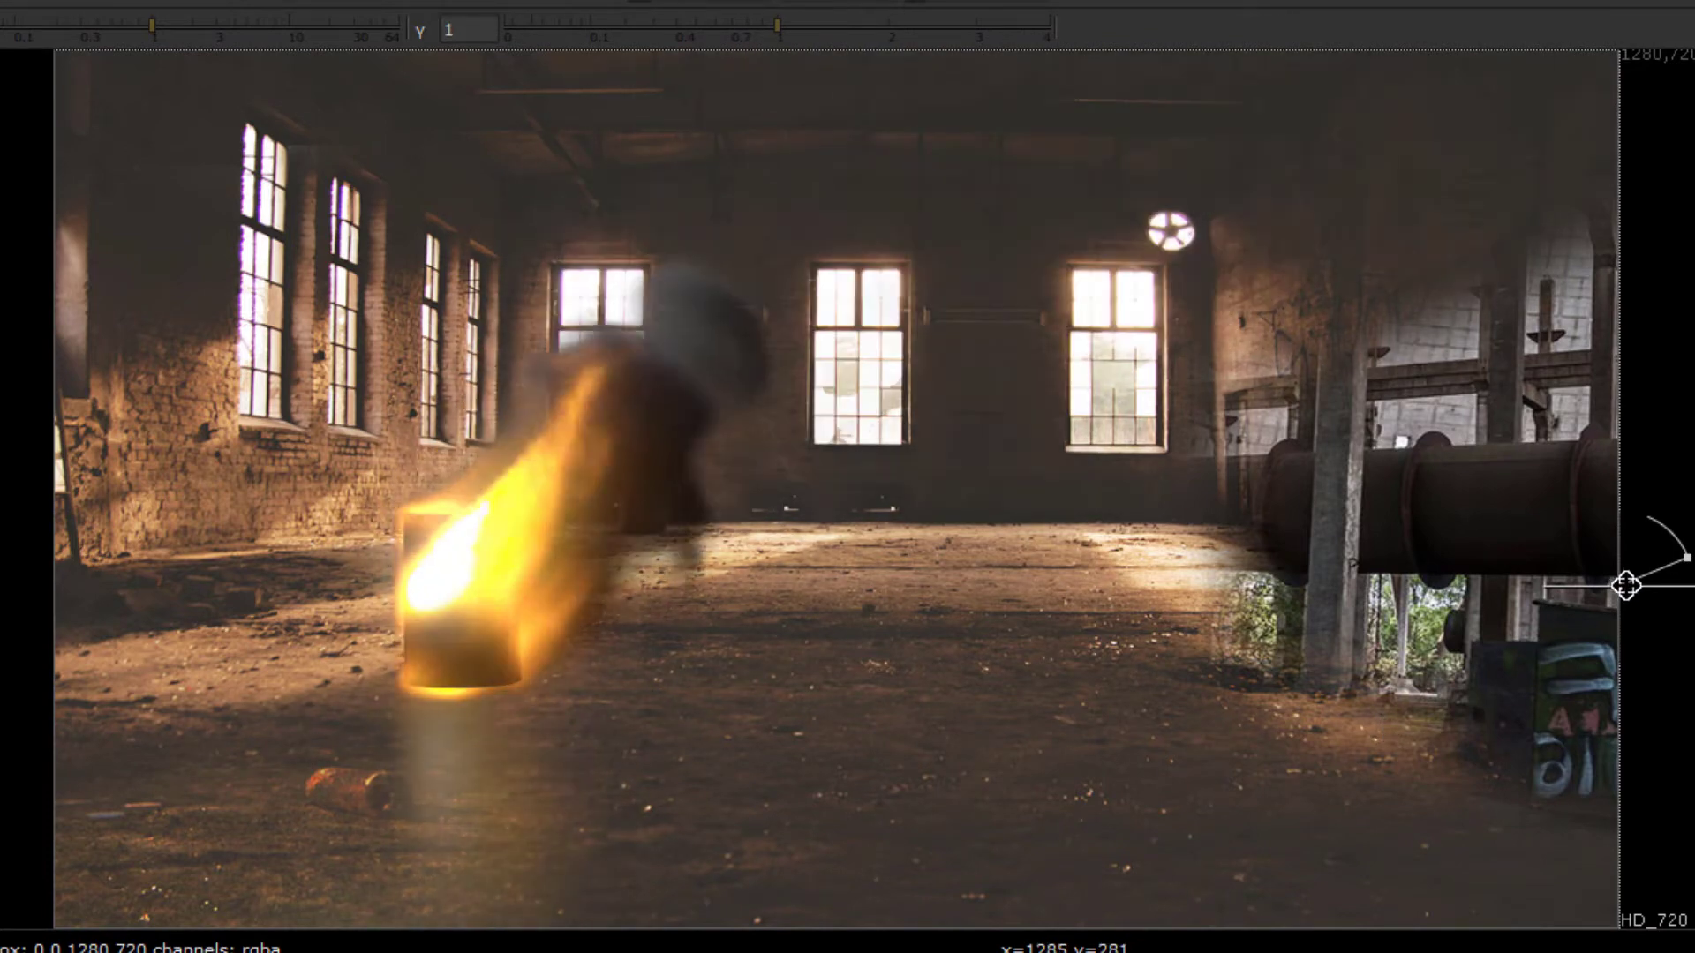
# Wipe across the viewer image from one side to the other to compare the burning barrel composite
pyautogui.moveTo(1625, 589); pyautogui.dragTo(64, 647)
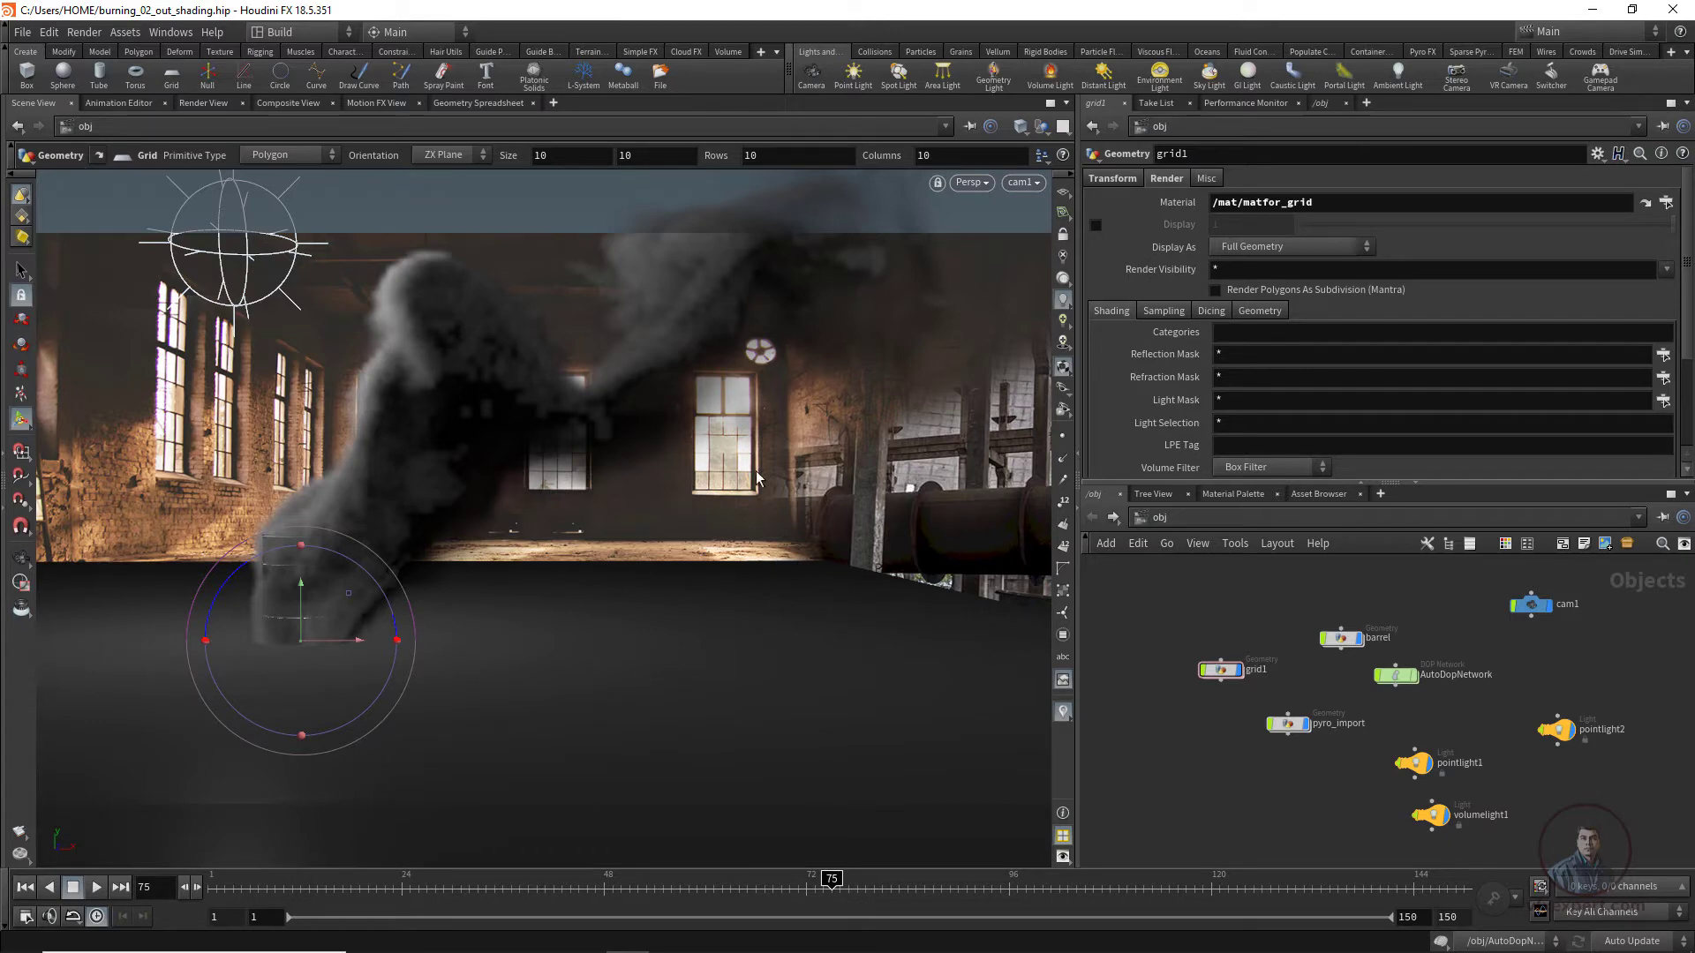
# Check the current render and disable the background image on cam1, returning to the Select tool
pyautogui.click(211, 103)
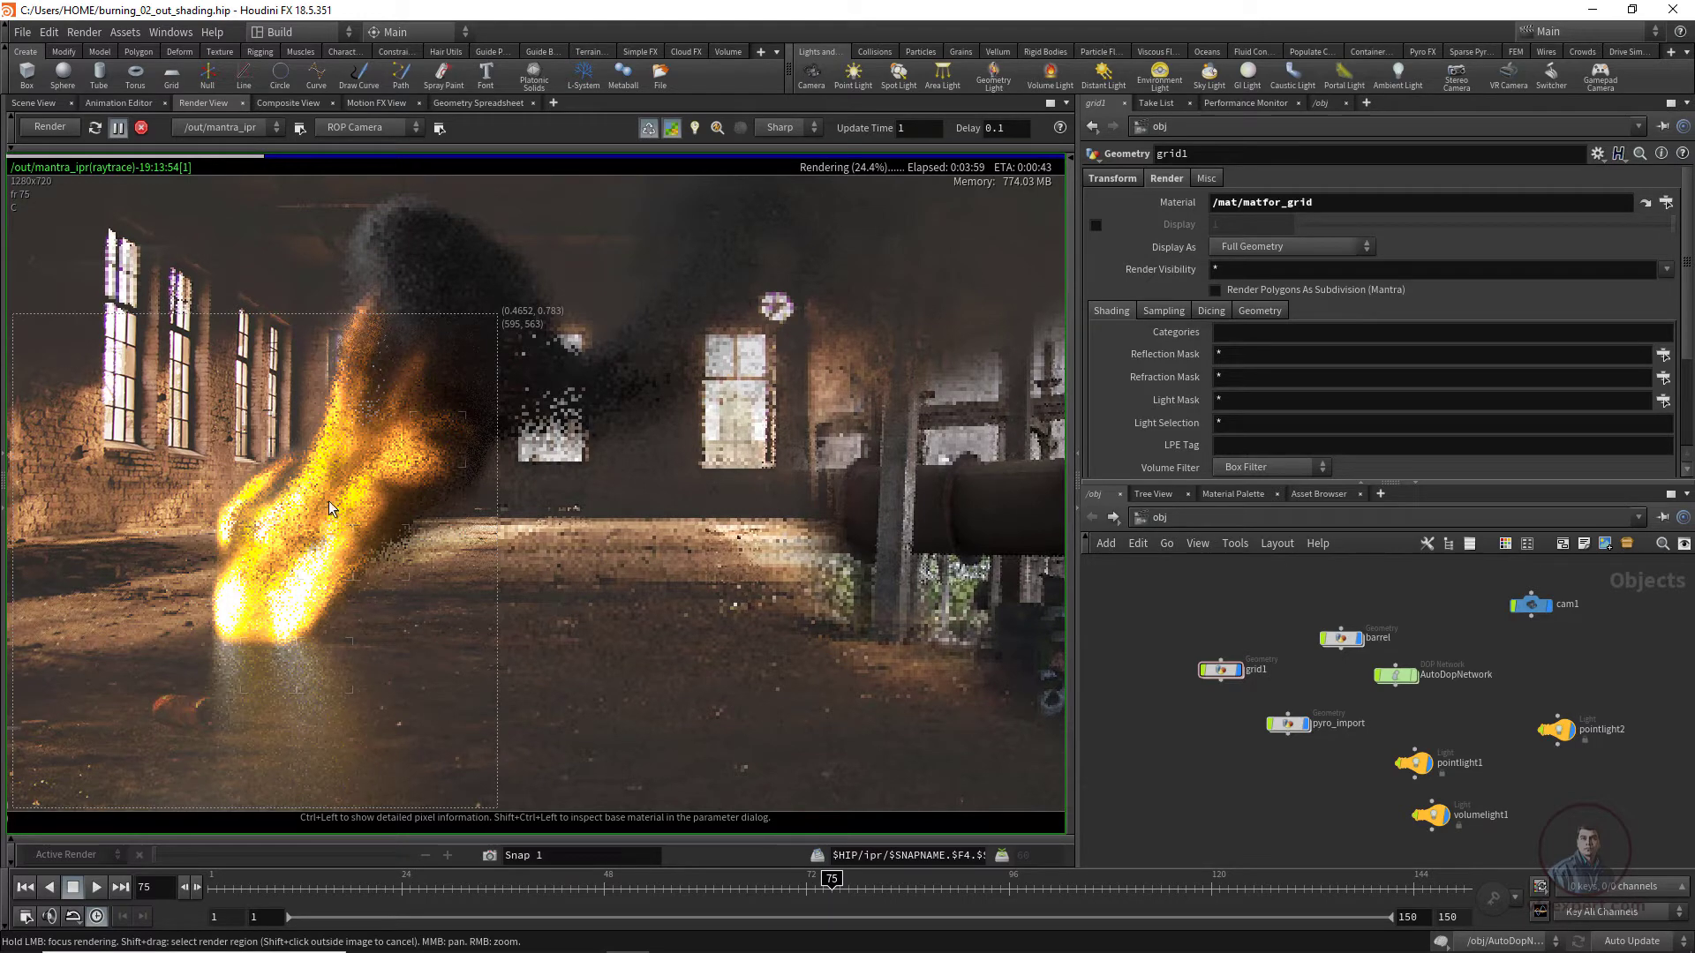
pyautogui.click(36, 104)
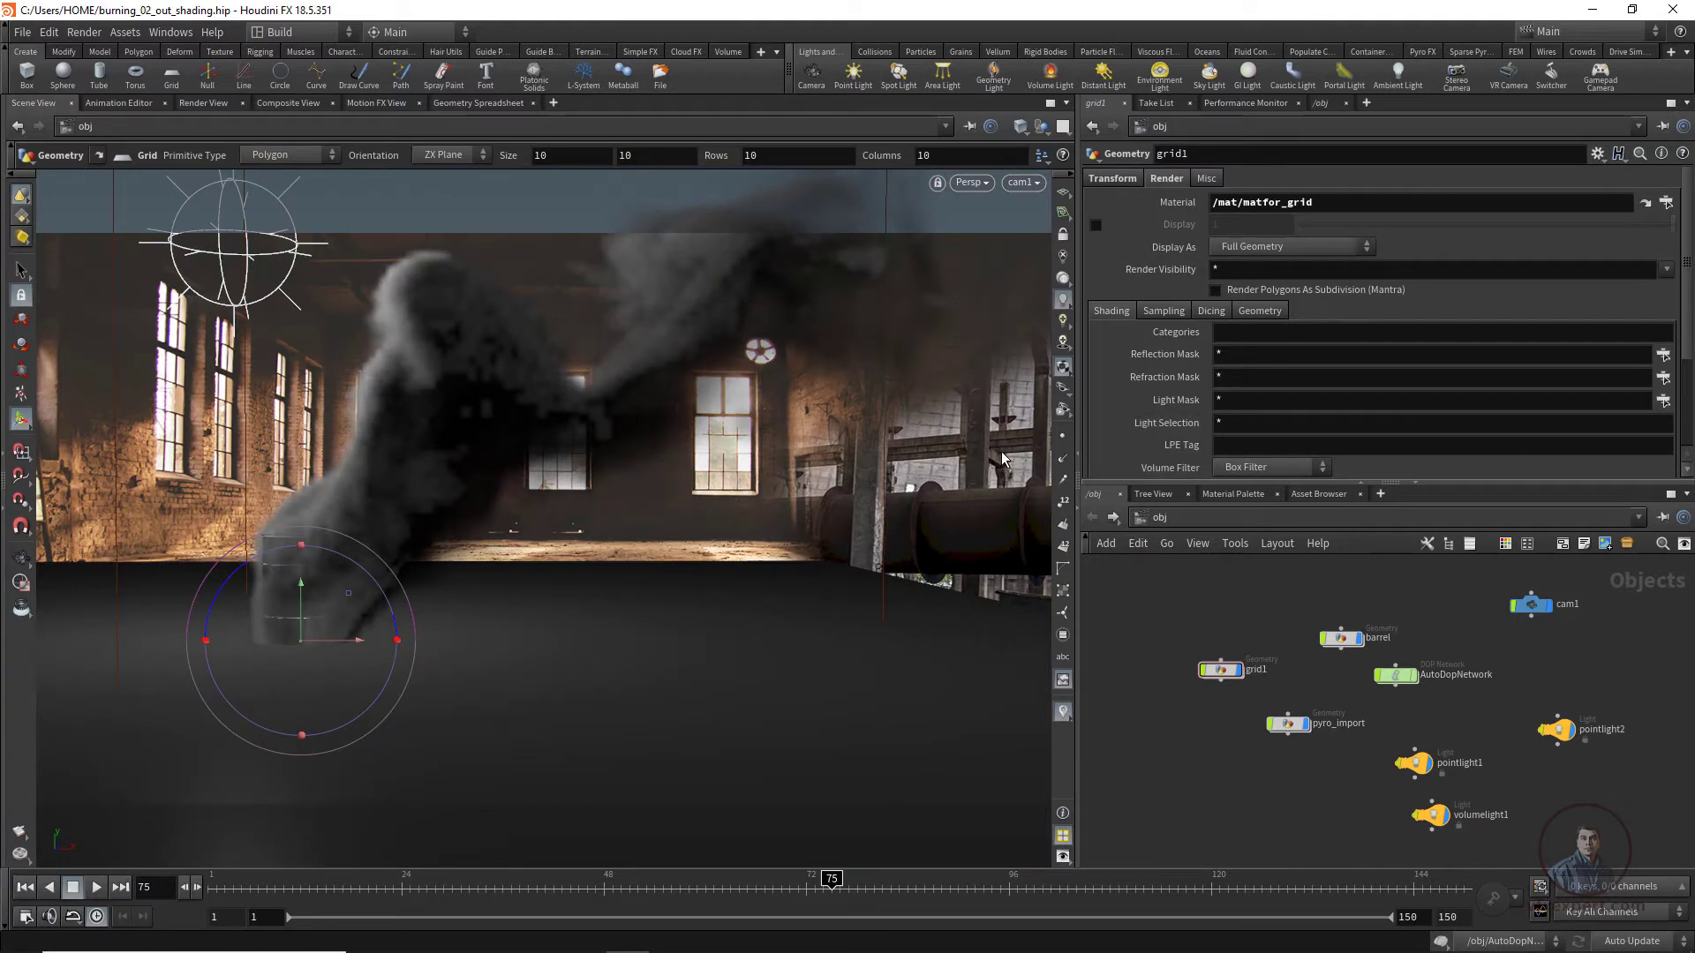
pyautogui.click(1533, 604)
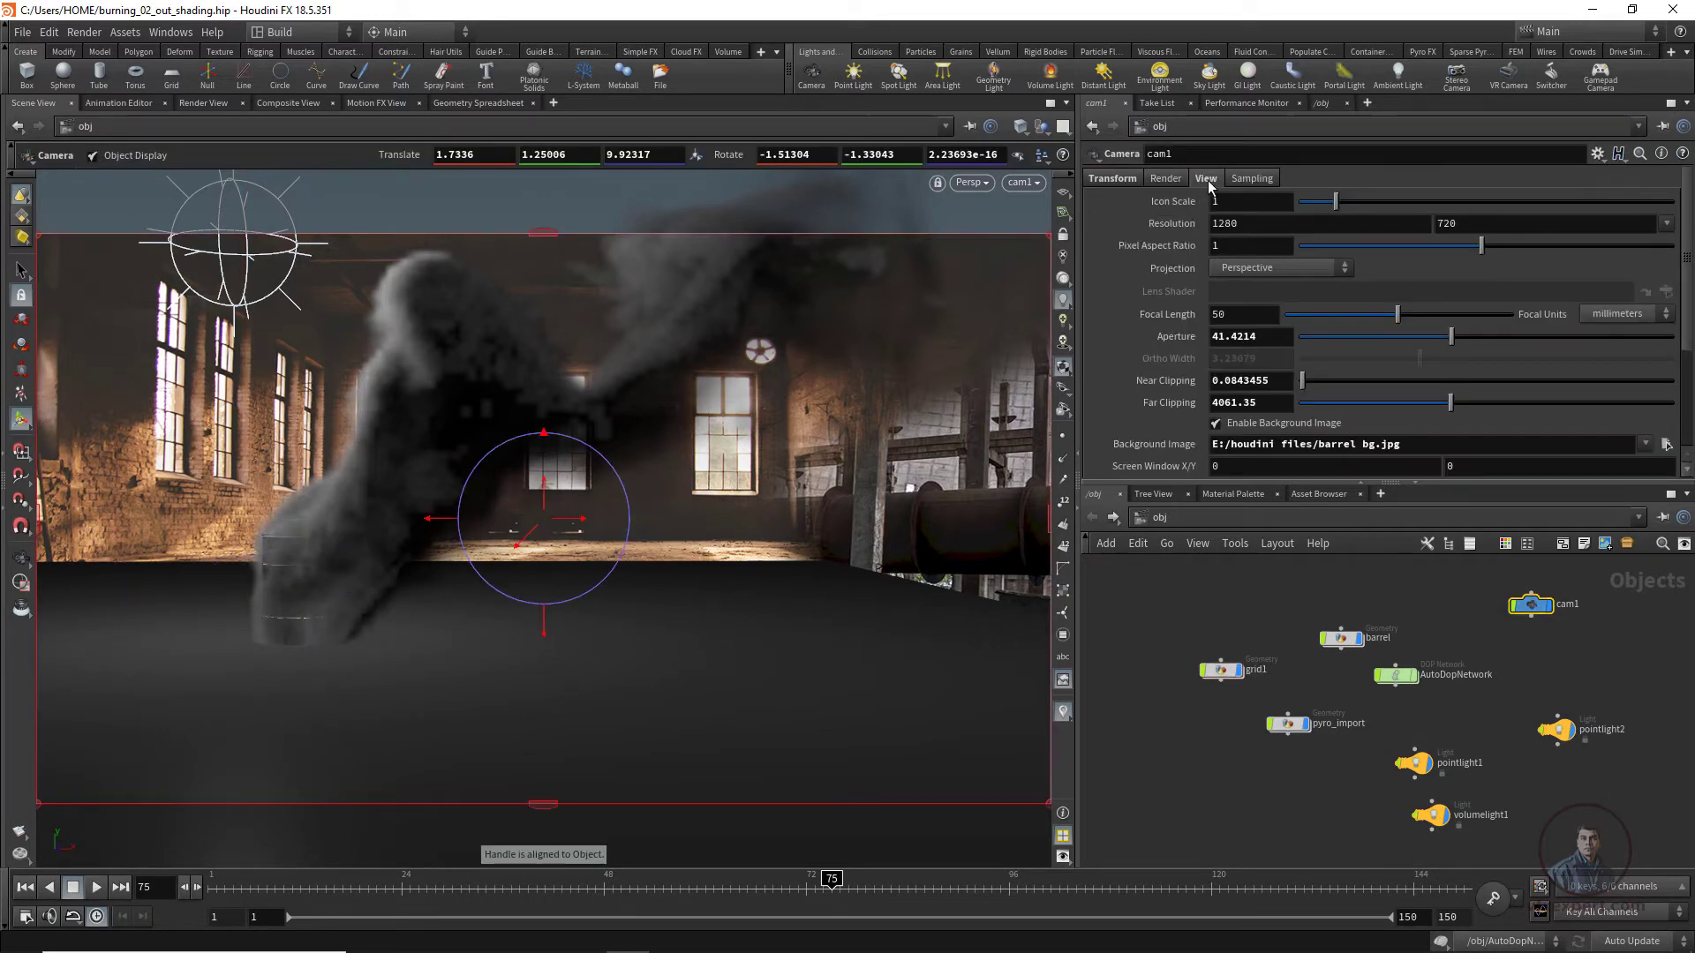
pyautogui.click(1215, 424)
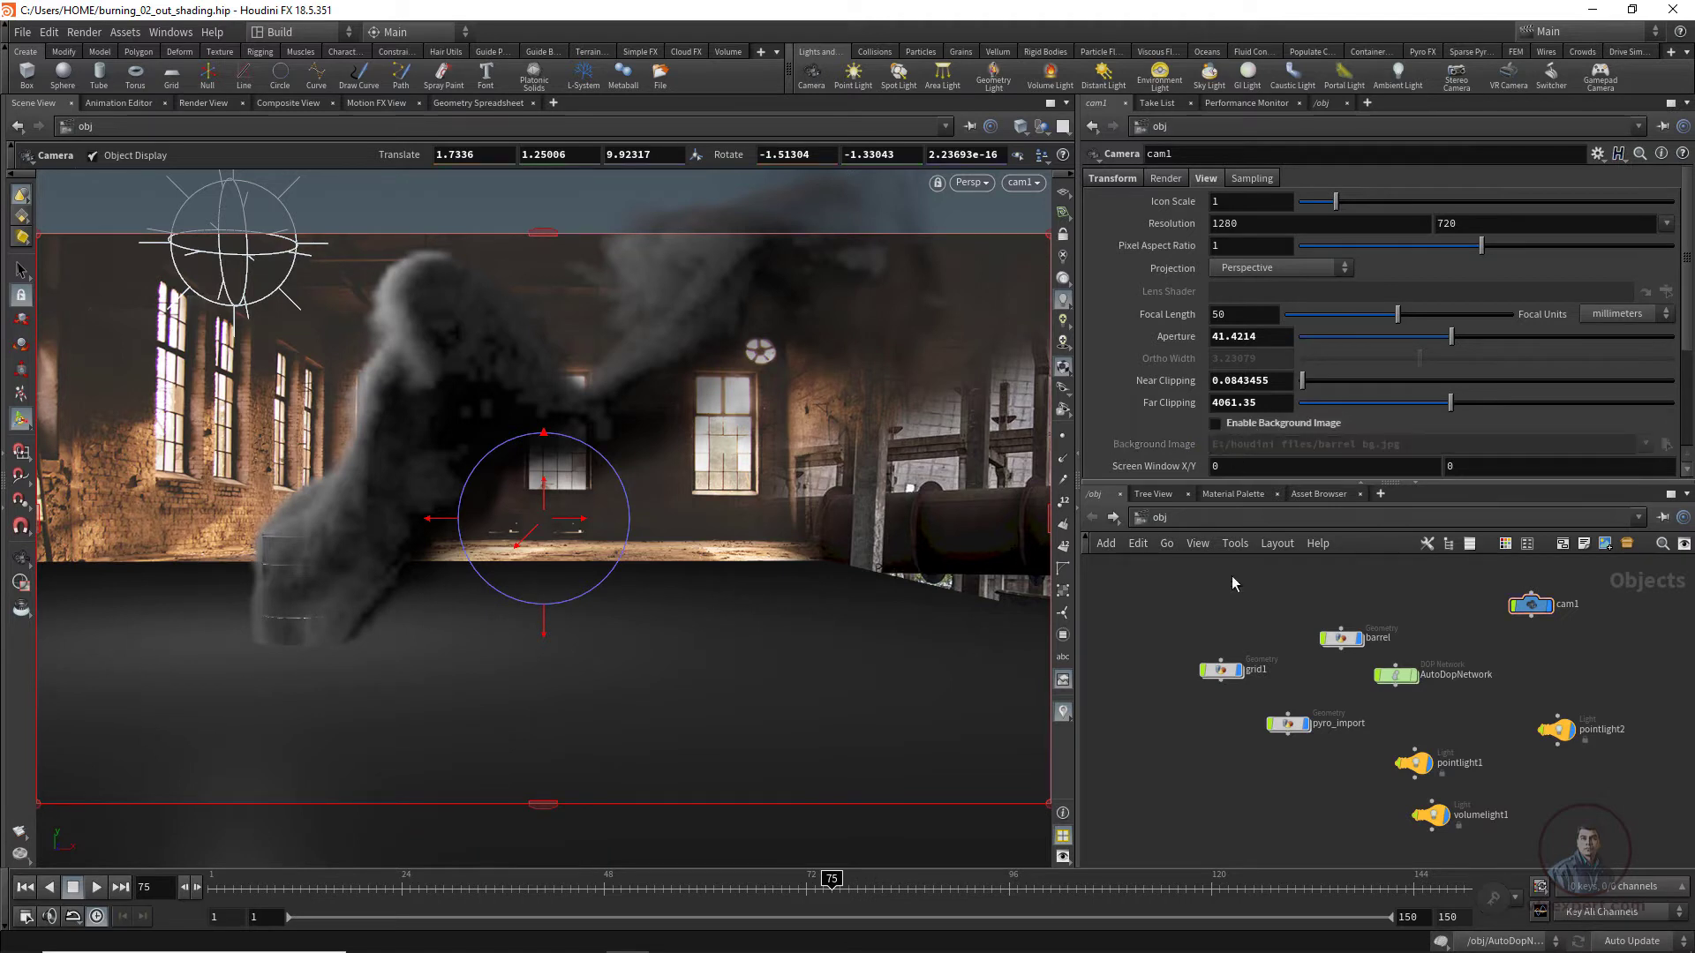
pyautogui.click(21, 273)
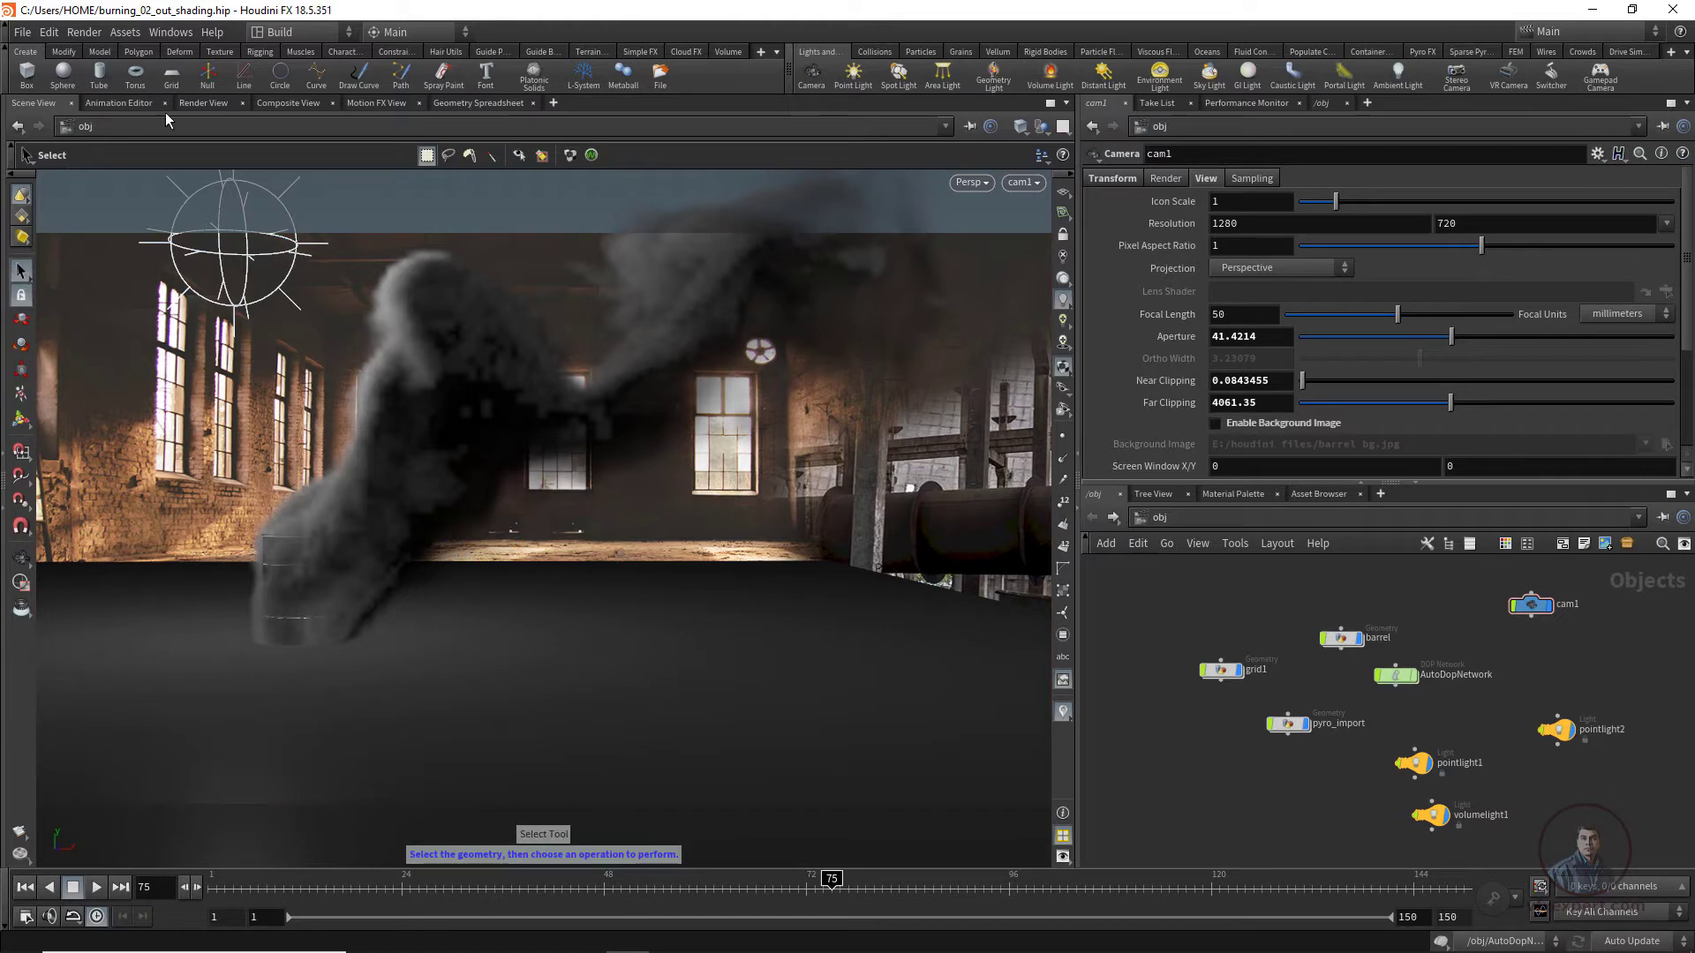
# Render the fire through /obj/cam1 instead of the ROP camera and pause the render
pyautogui.click(210, 104)
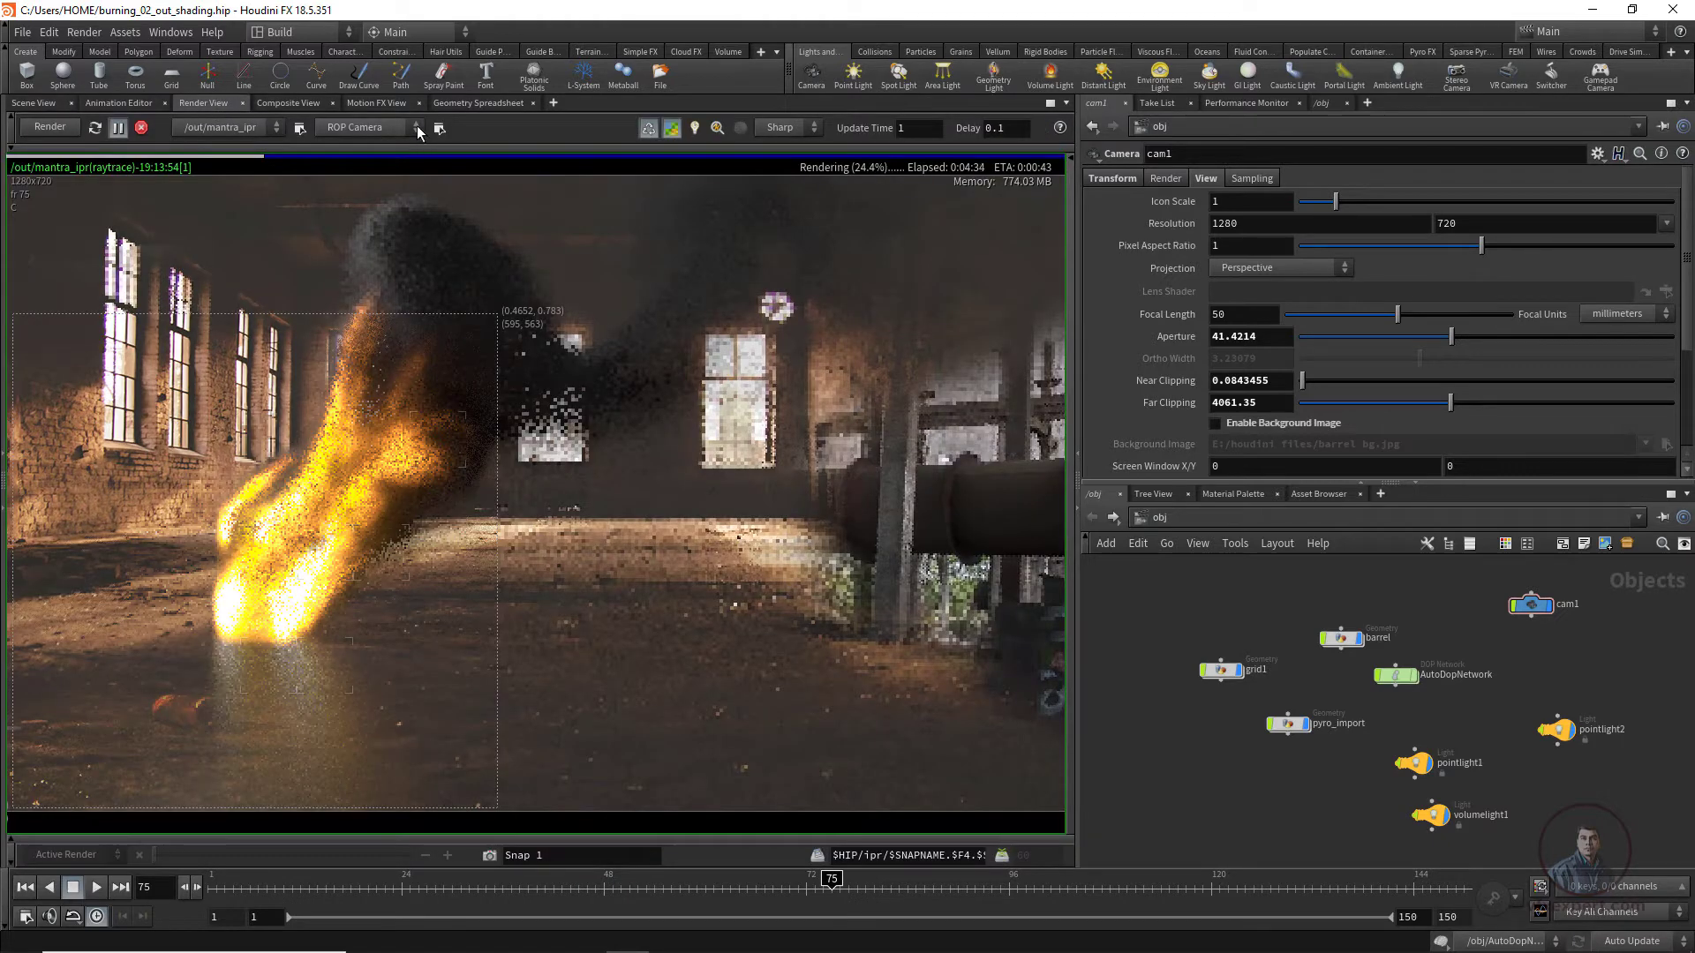
pyautogui.click(418, 129)
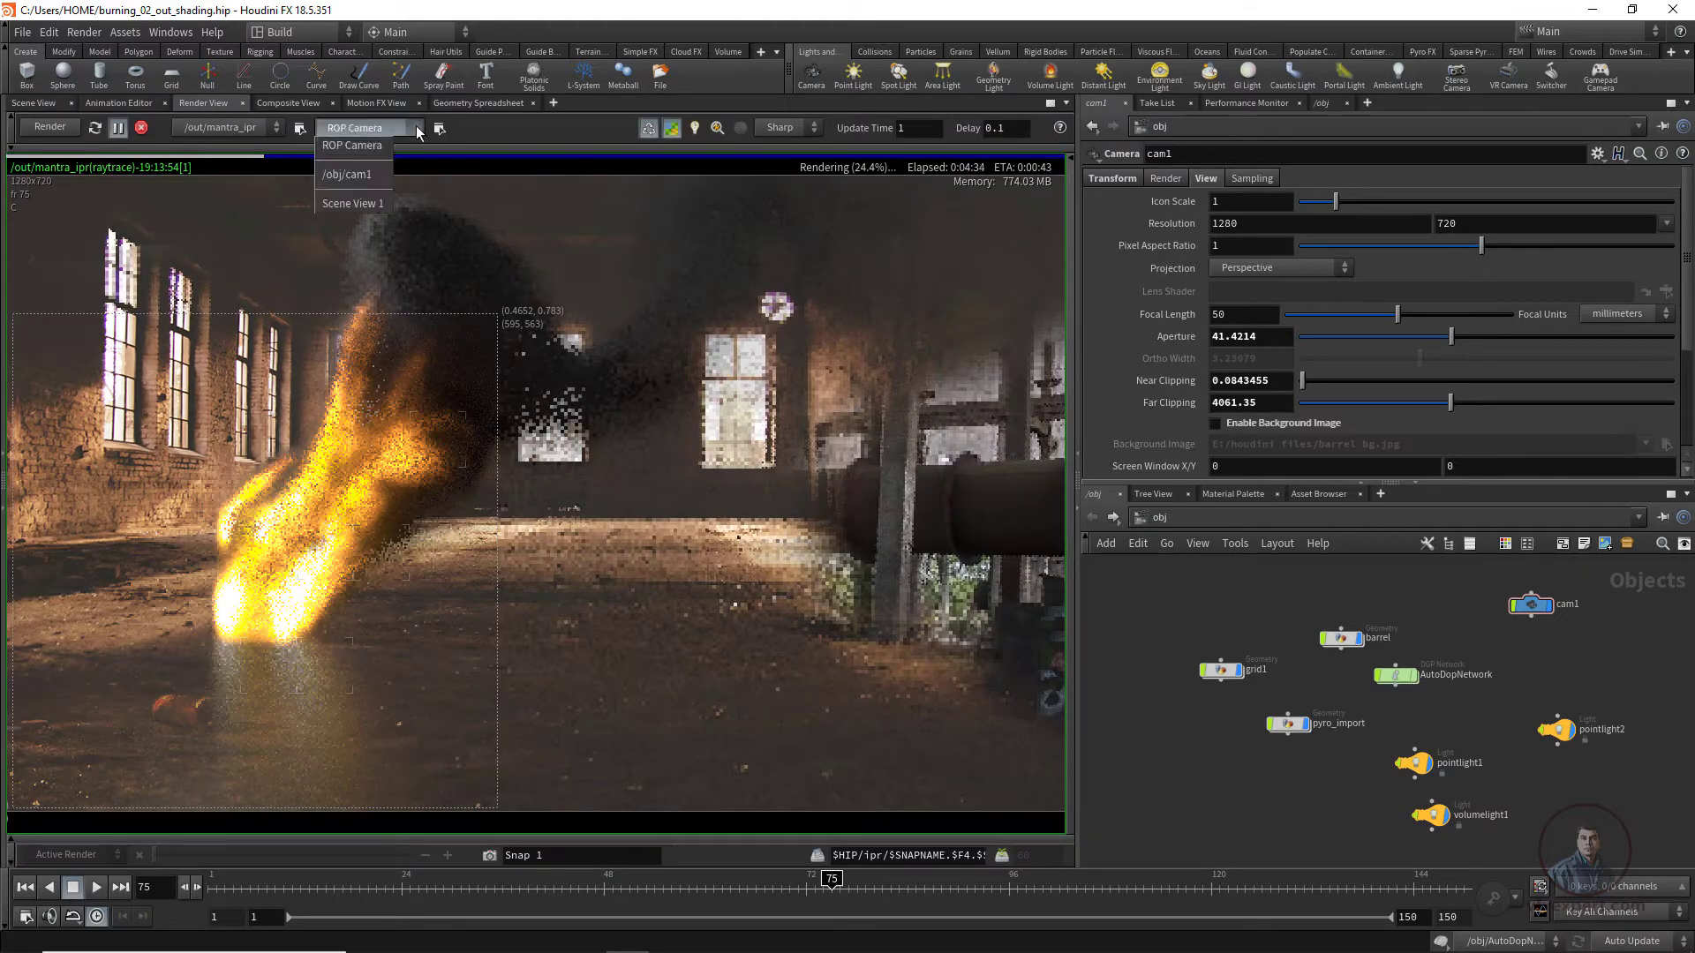
pyautogui.click(369, 181)
pyautogui.click(49, 128)
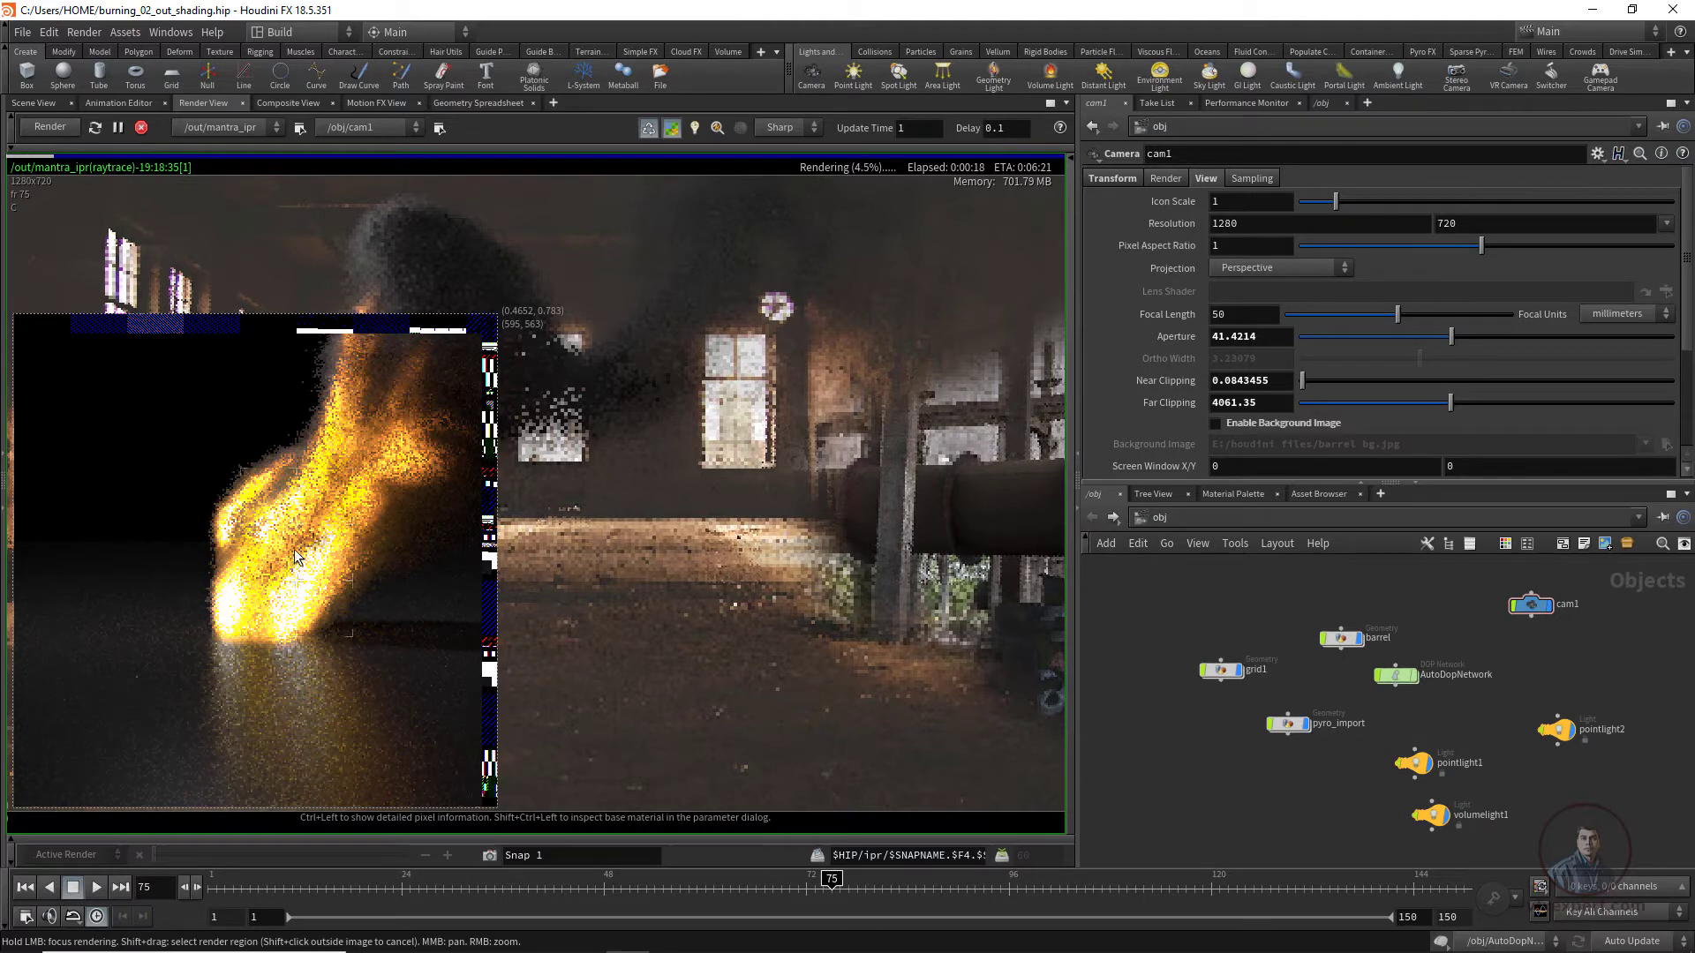
pyautogui.click(118, 129)
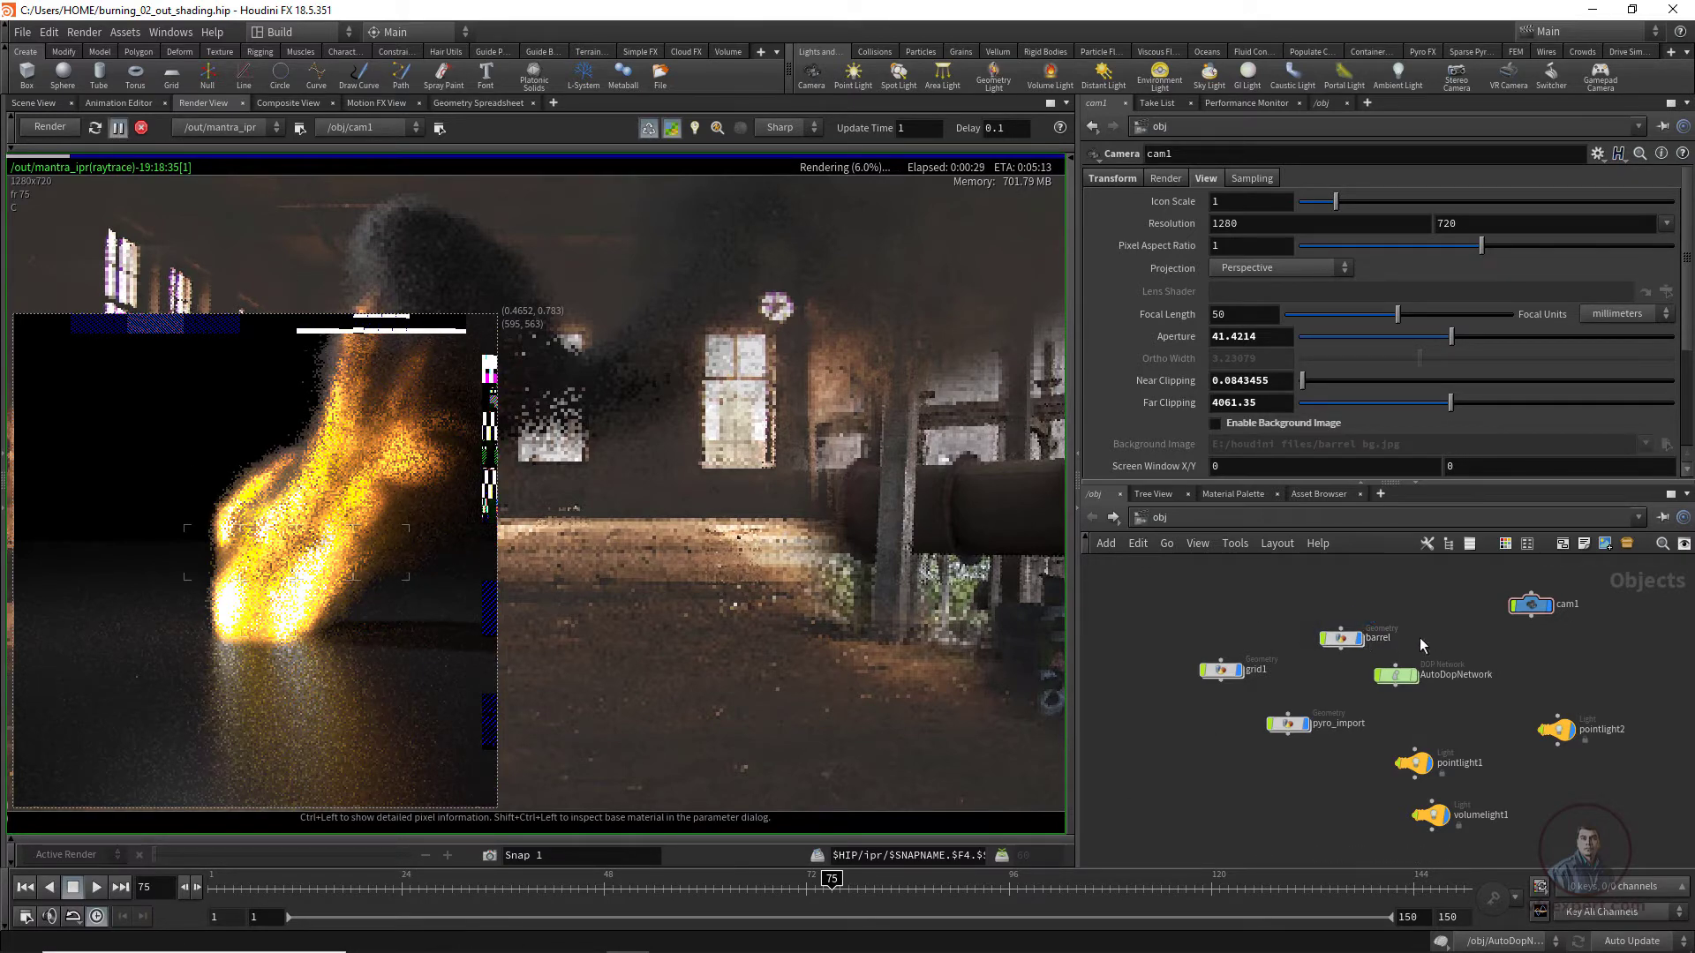
# Set the render flag on transform1 inside the barrel geometry, return to the object level and re-render
pyautogui.moveTo(1348, 648)
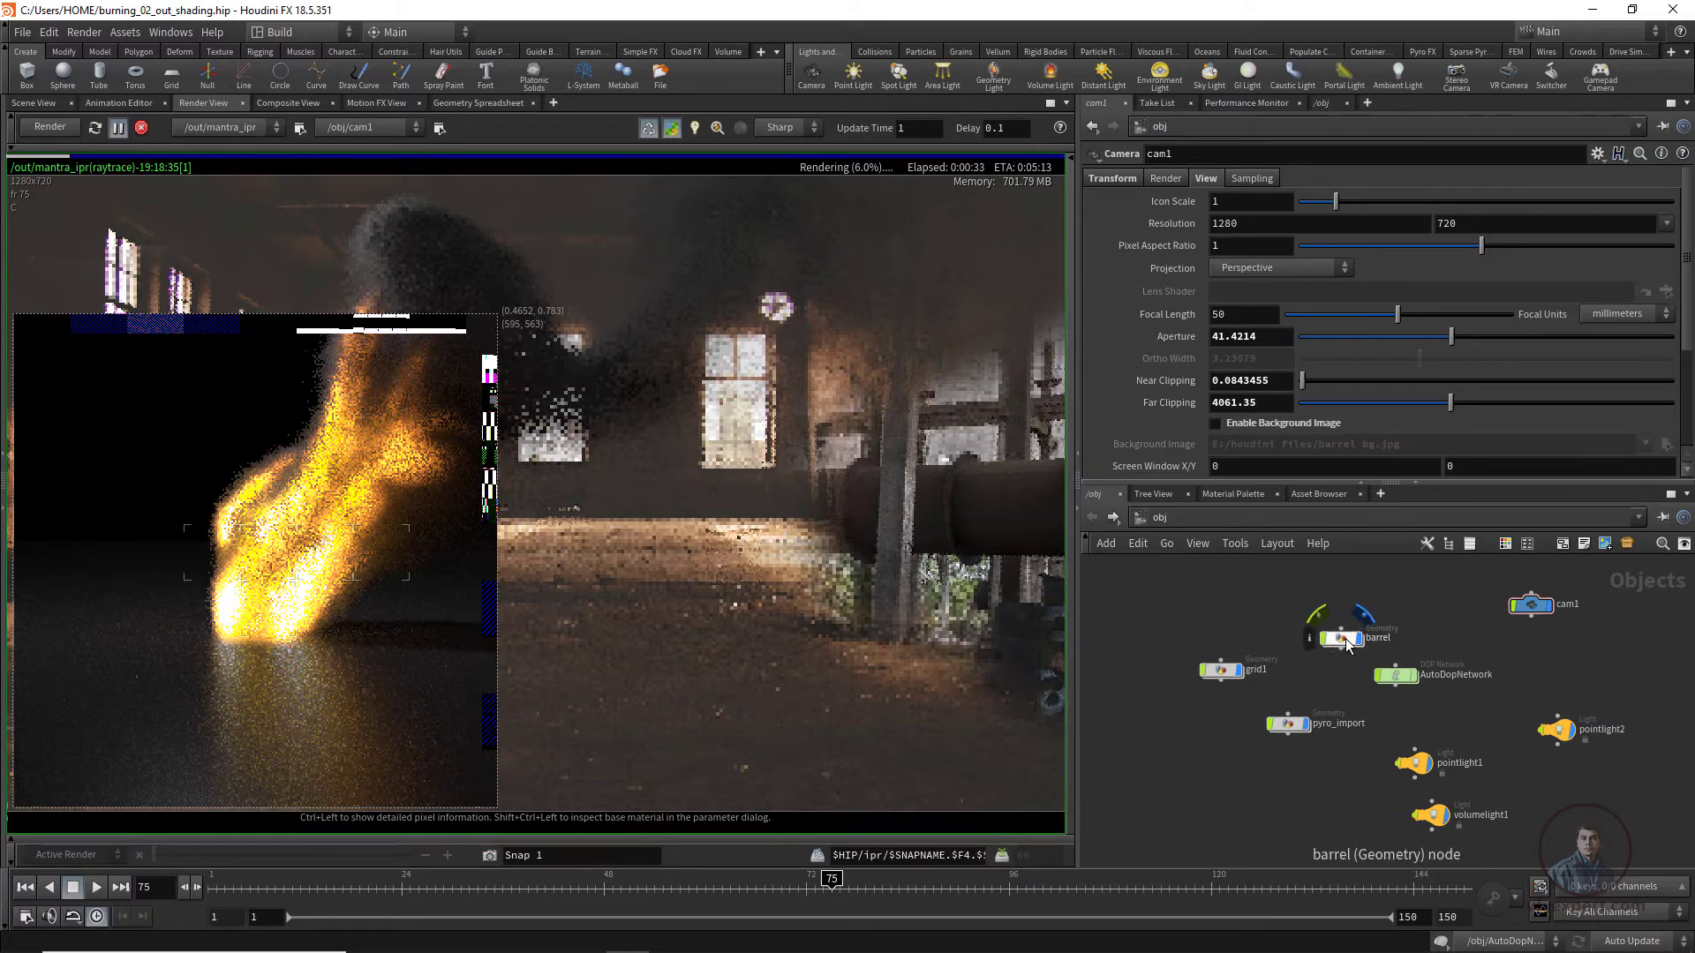
pyautogui.doubleClick(1341, 639)
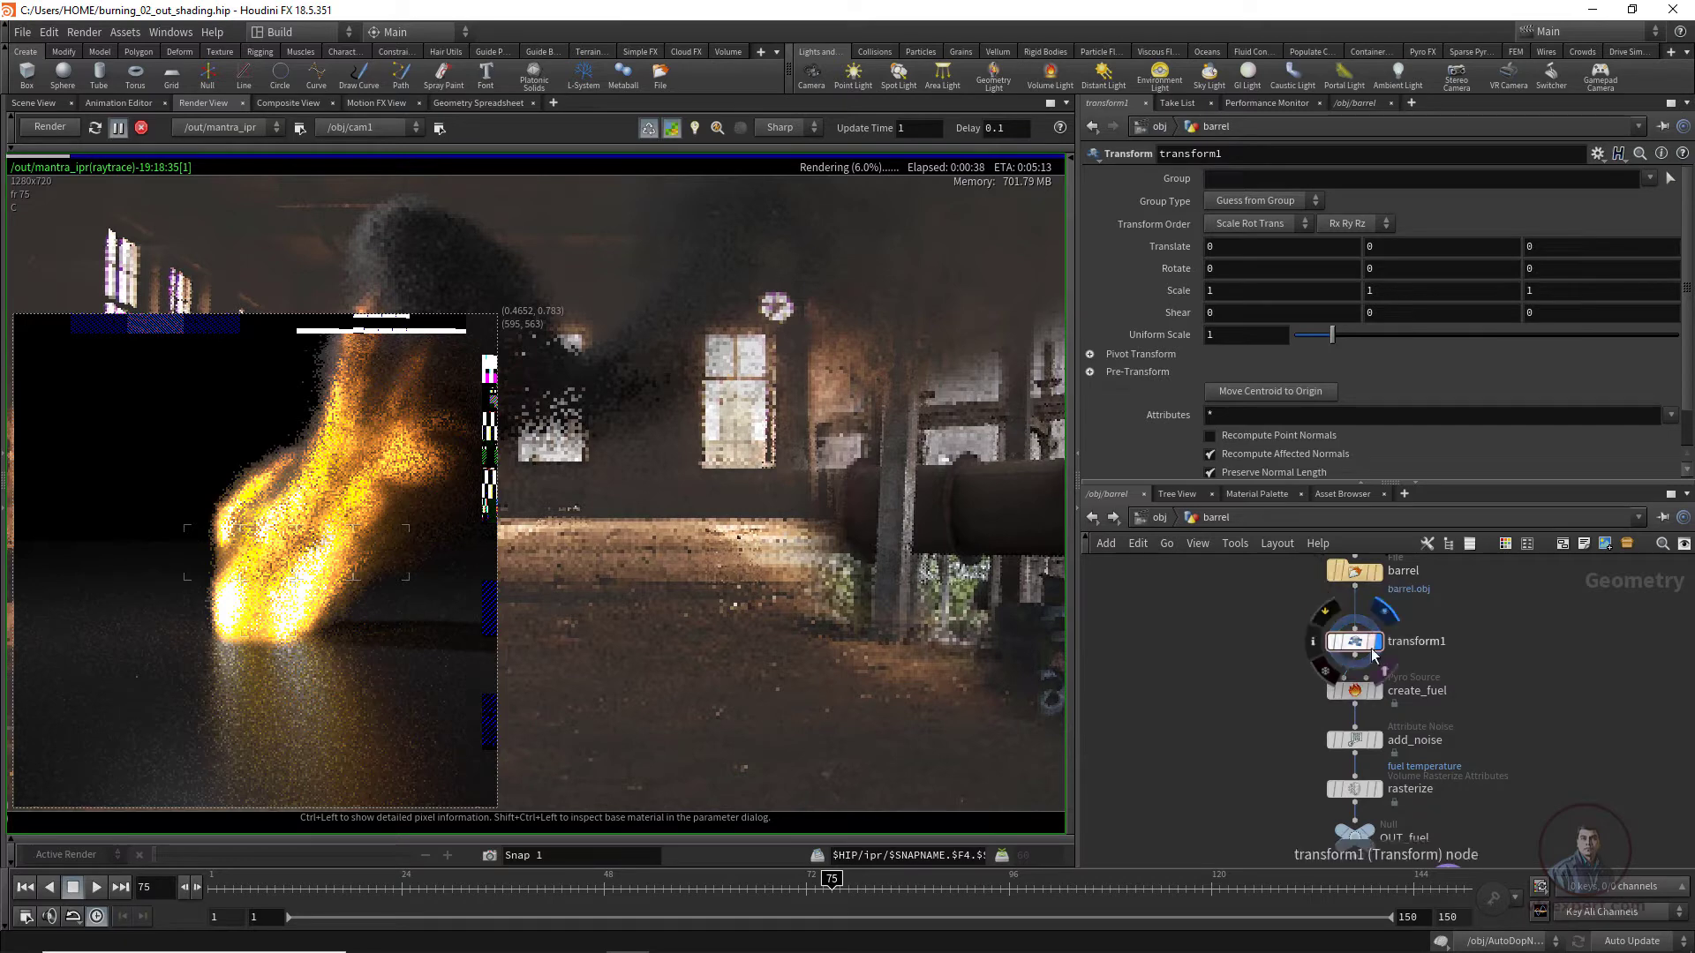
pyautogui.moveTo(1357, 647)
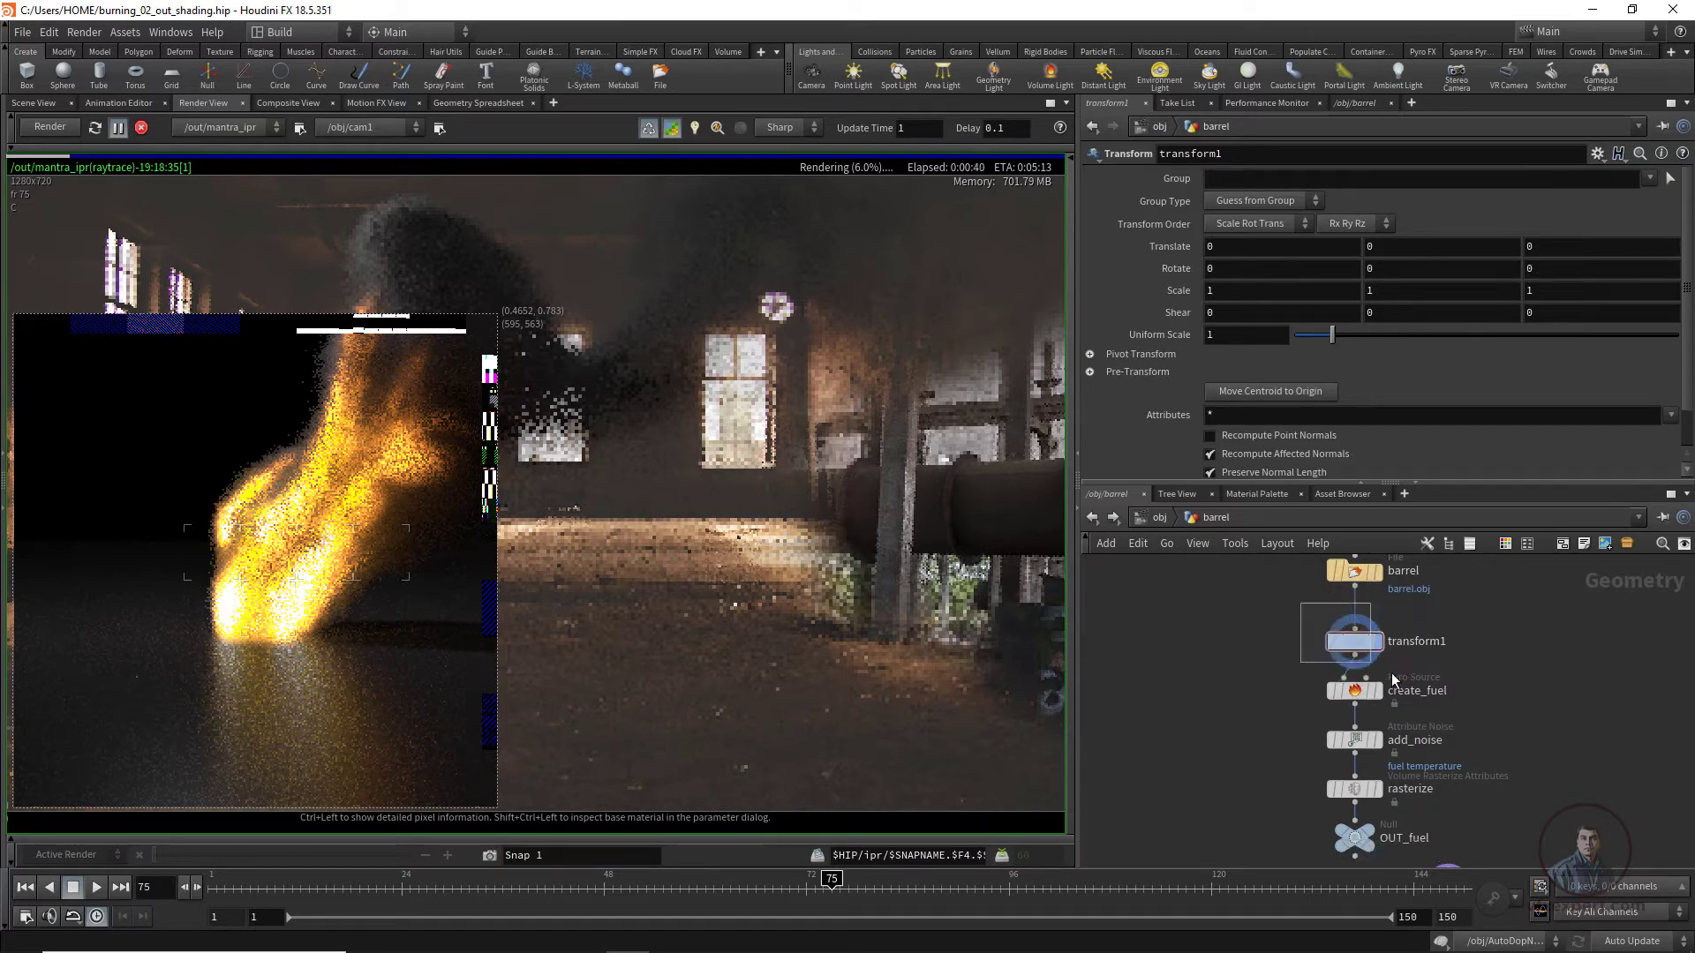
pyautogui.rightClick(1359, 651)
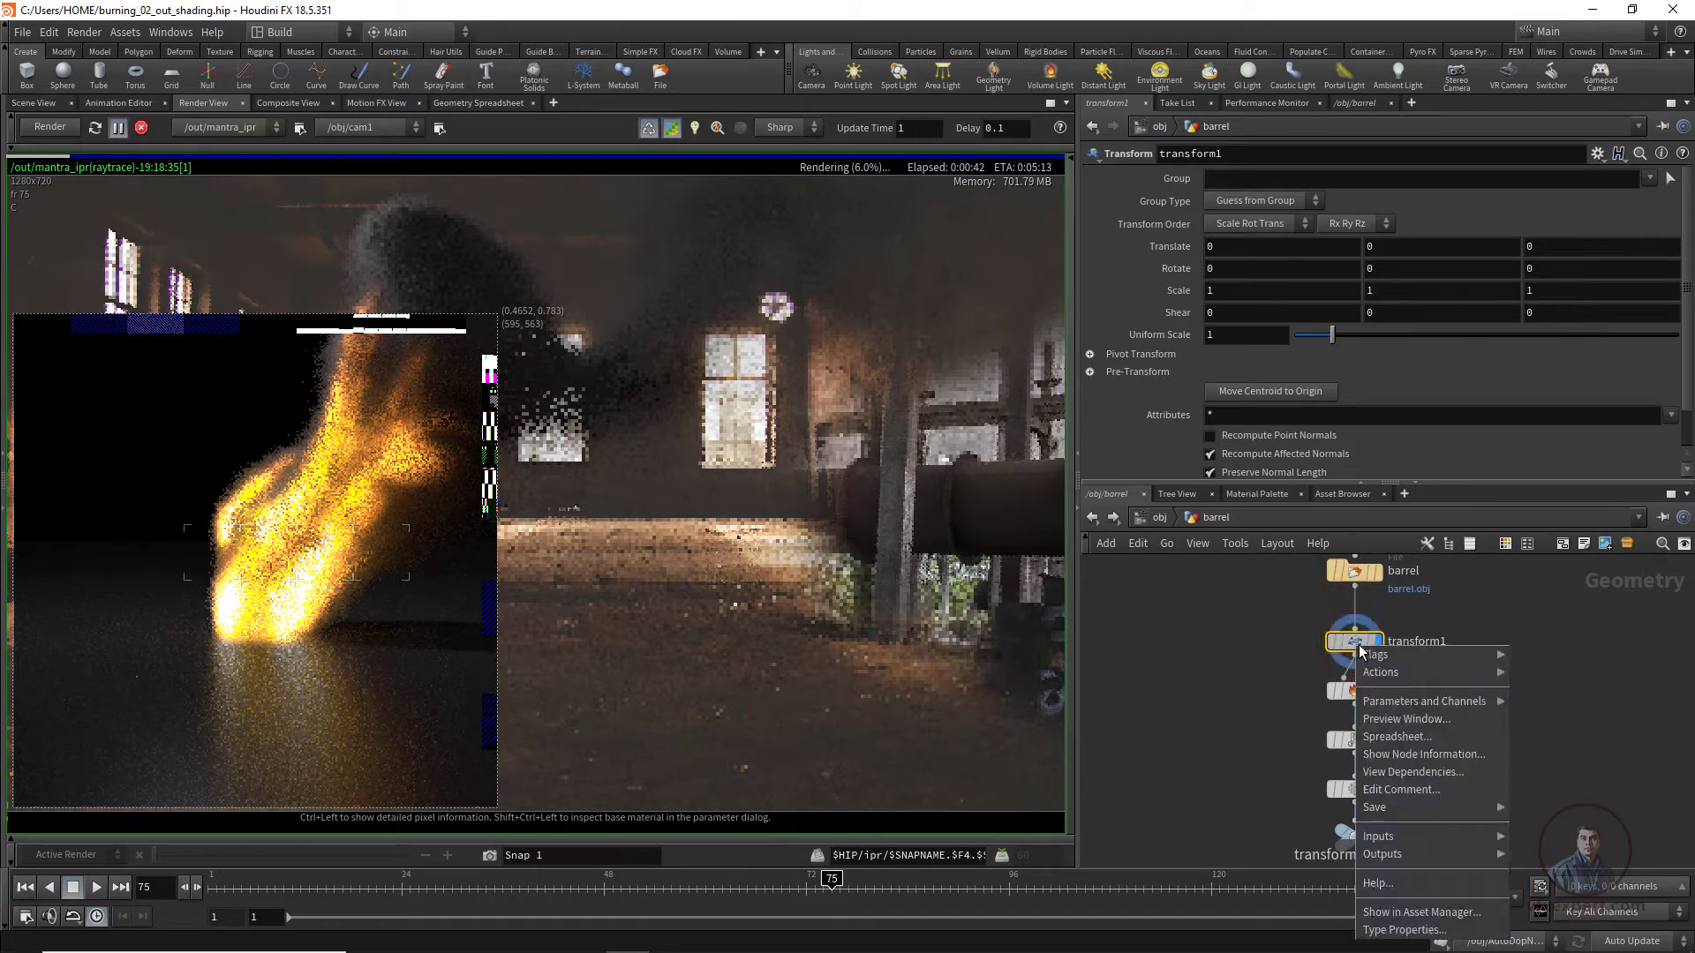
pyautogui.moveTo(1378, 660)
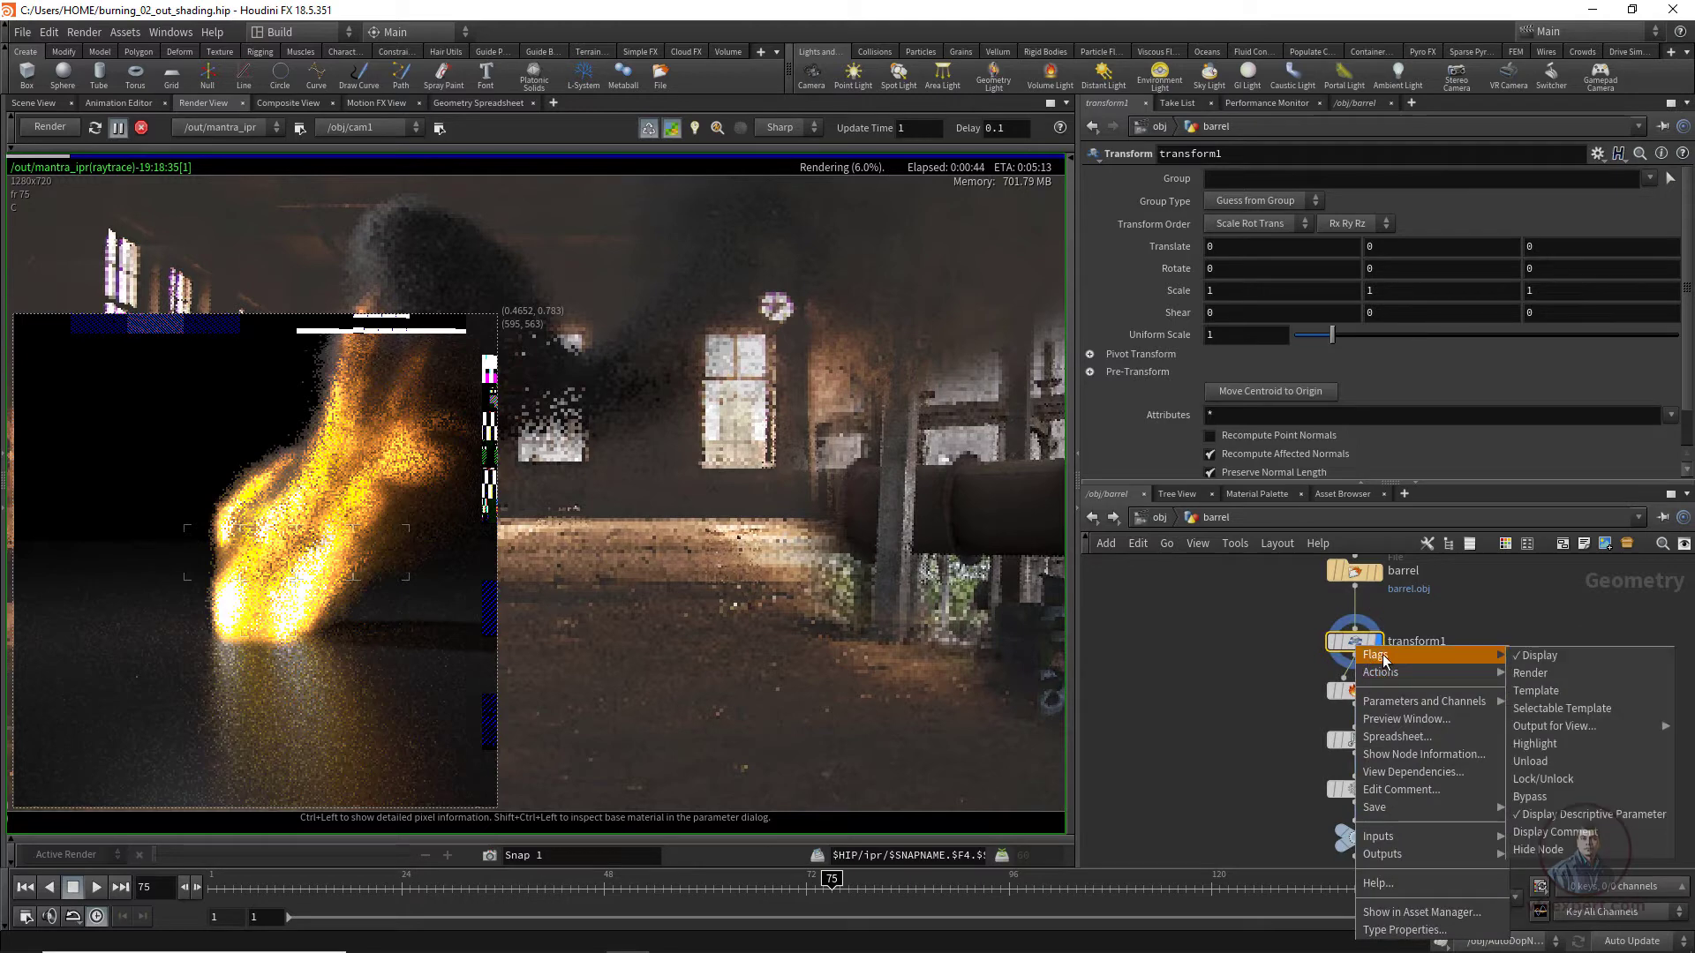
pyautogui.click(1545, 674)
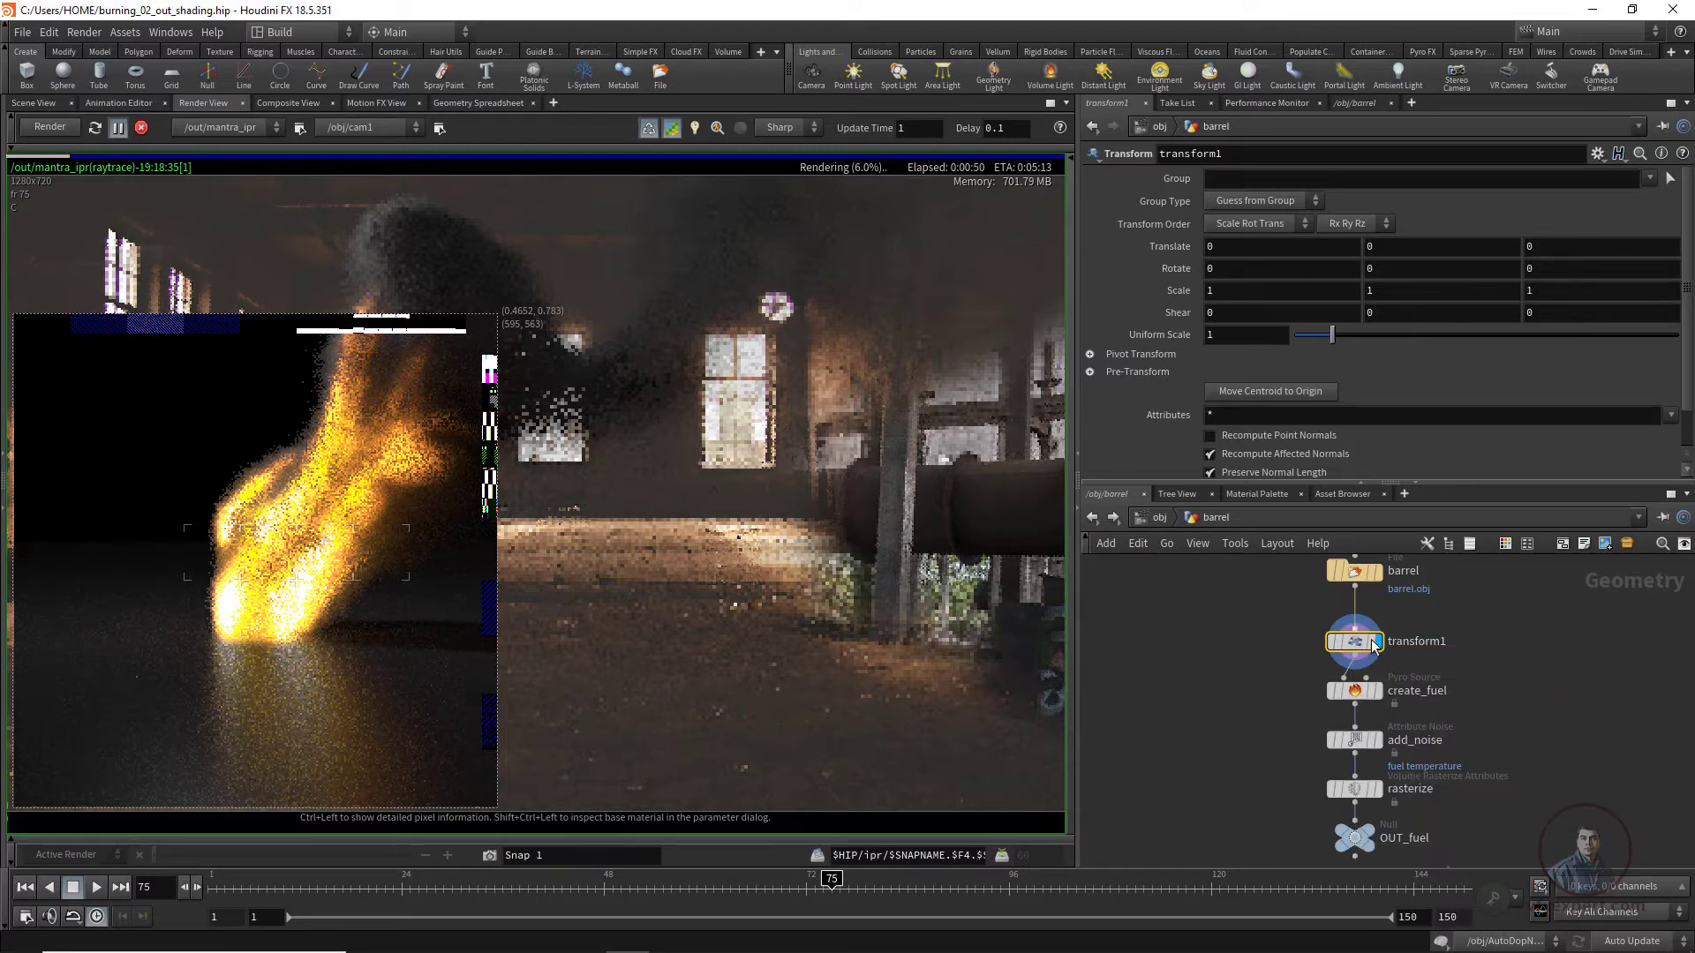
pyautogui.click(1465, 608)
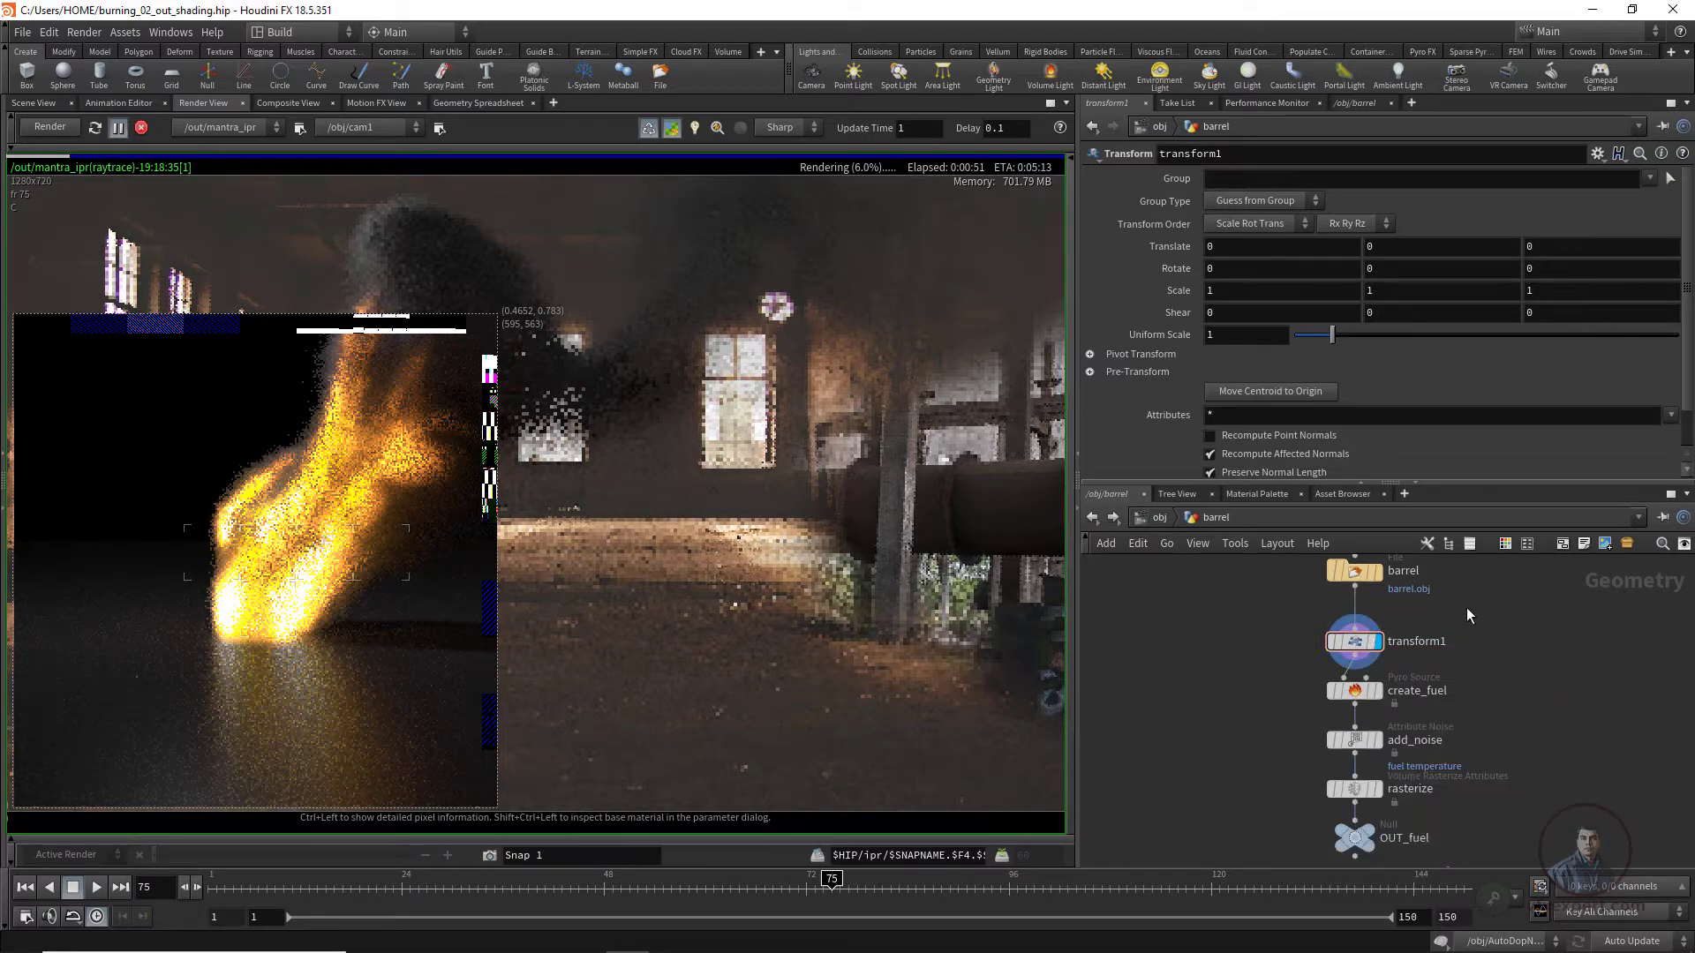
pyautogui.click(1091, 518)
pyautogui.click(1141, 621)
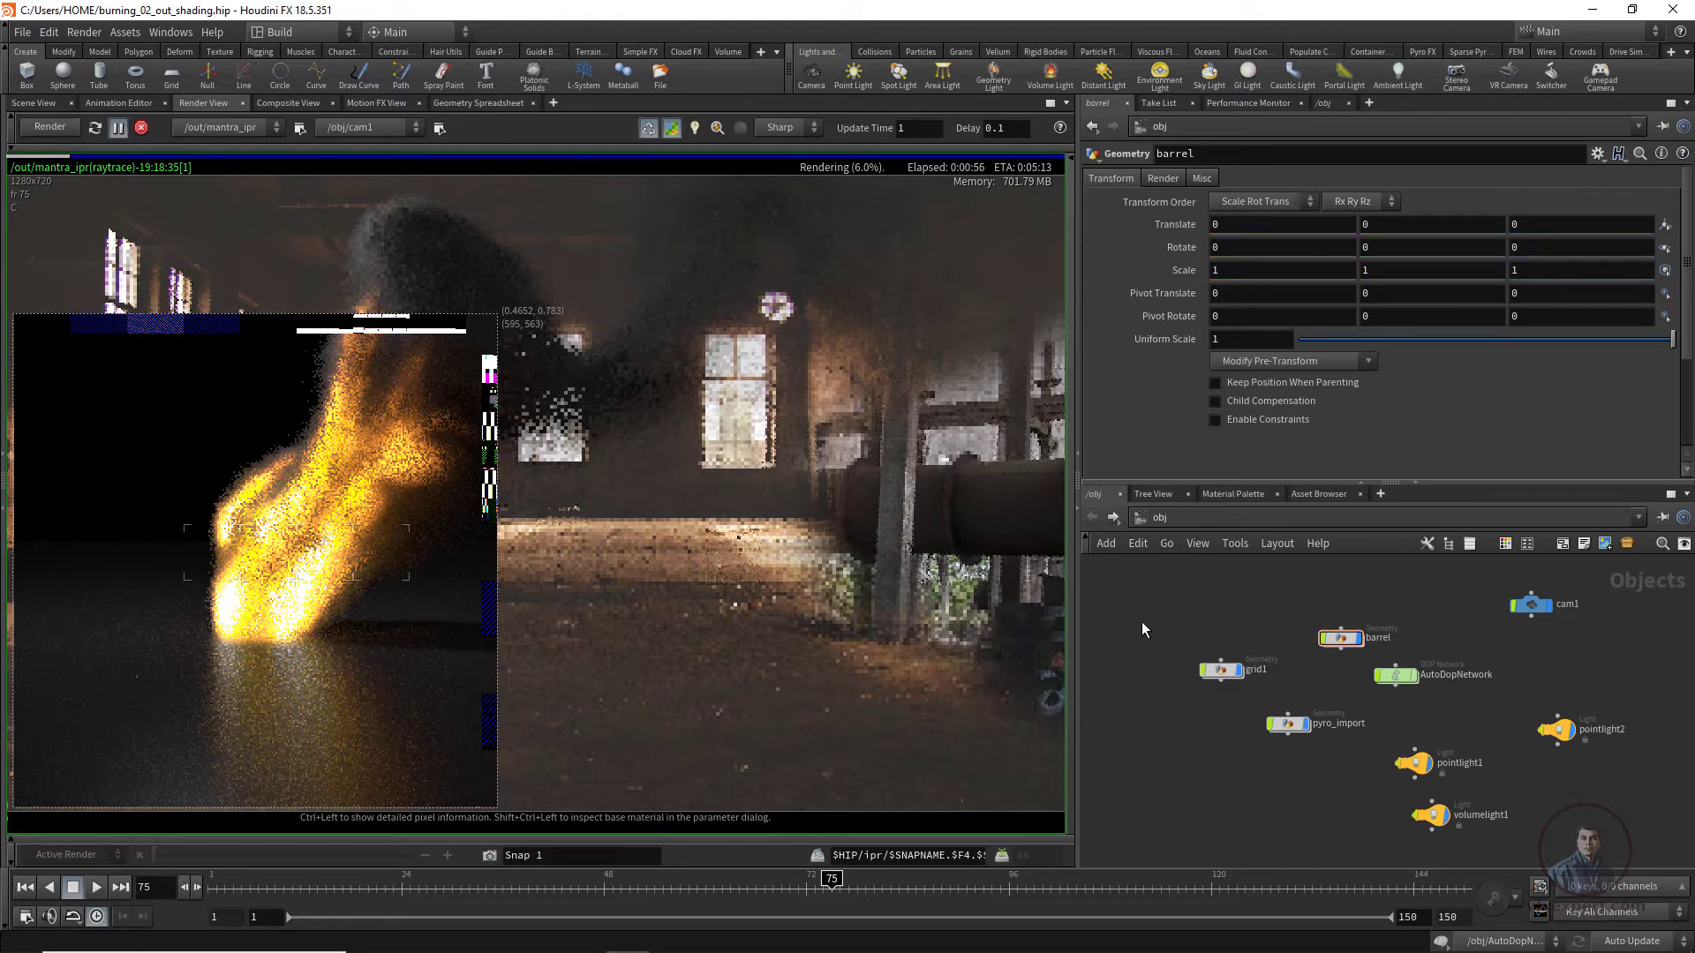
pyautogui.click(53, 129)
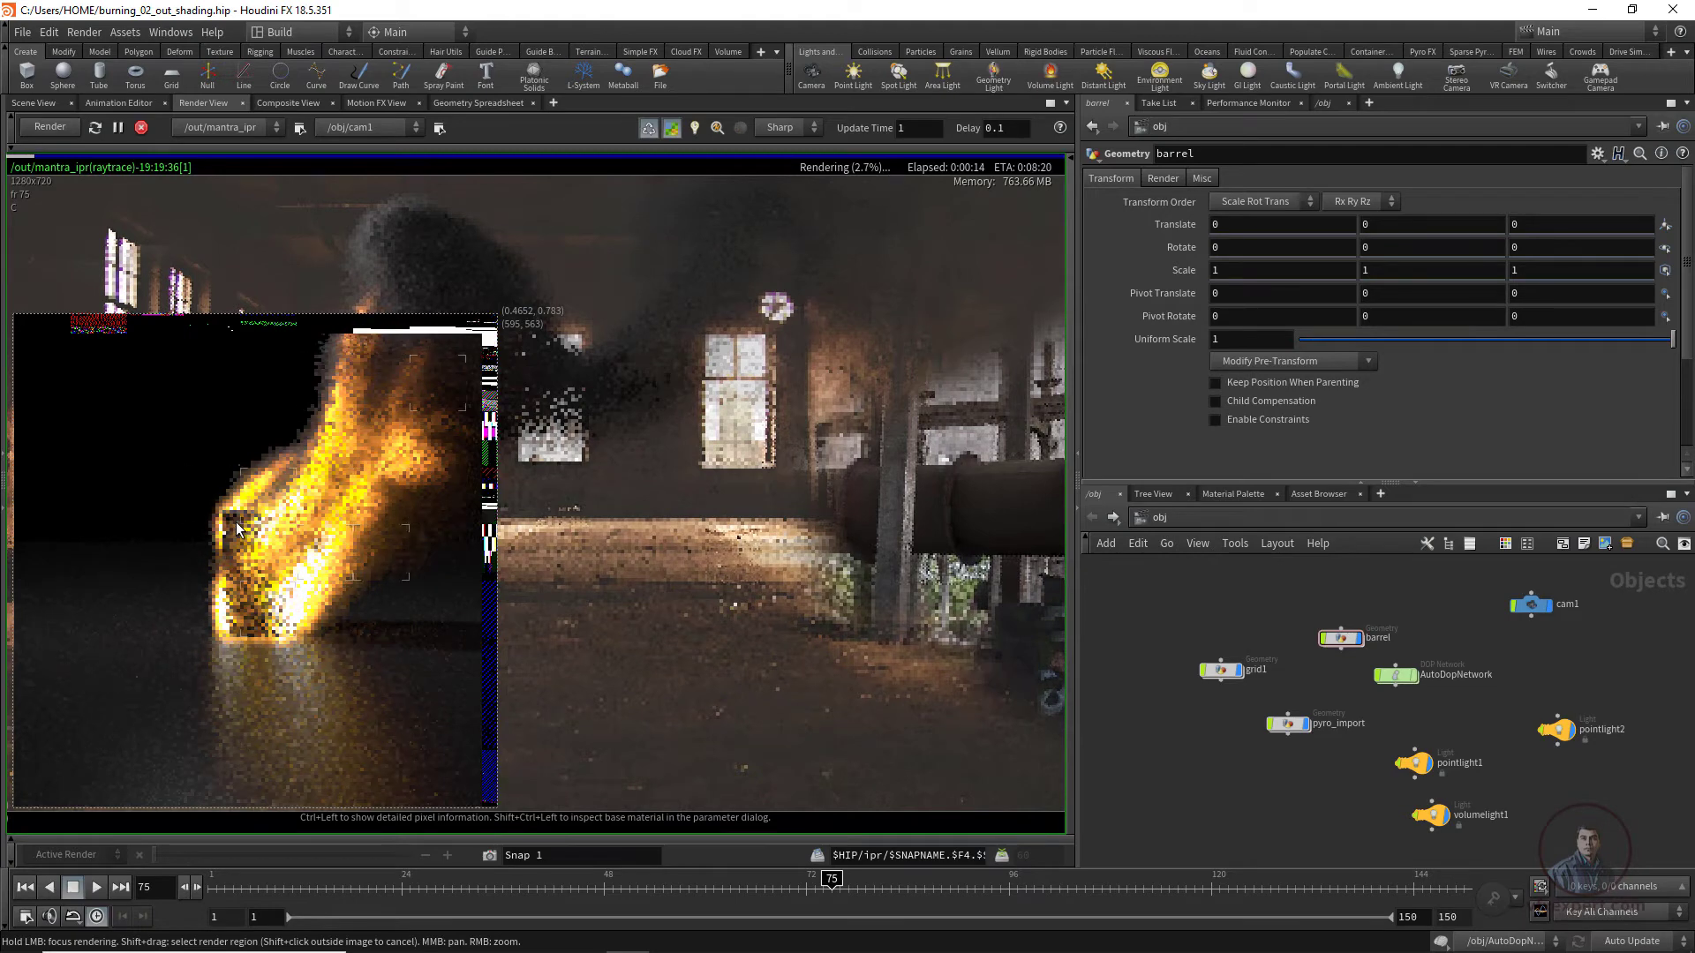
# Check the rendered barrel at frames 30 and 3, and return to frame 75
pyautogui.click(452, 886)
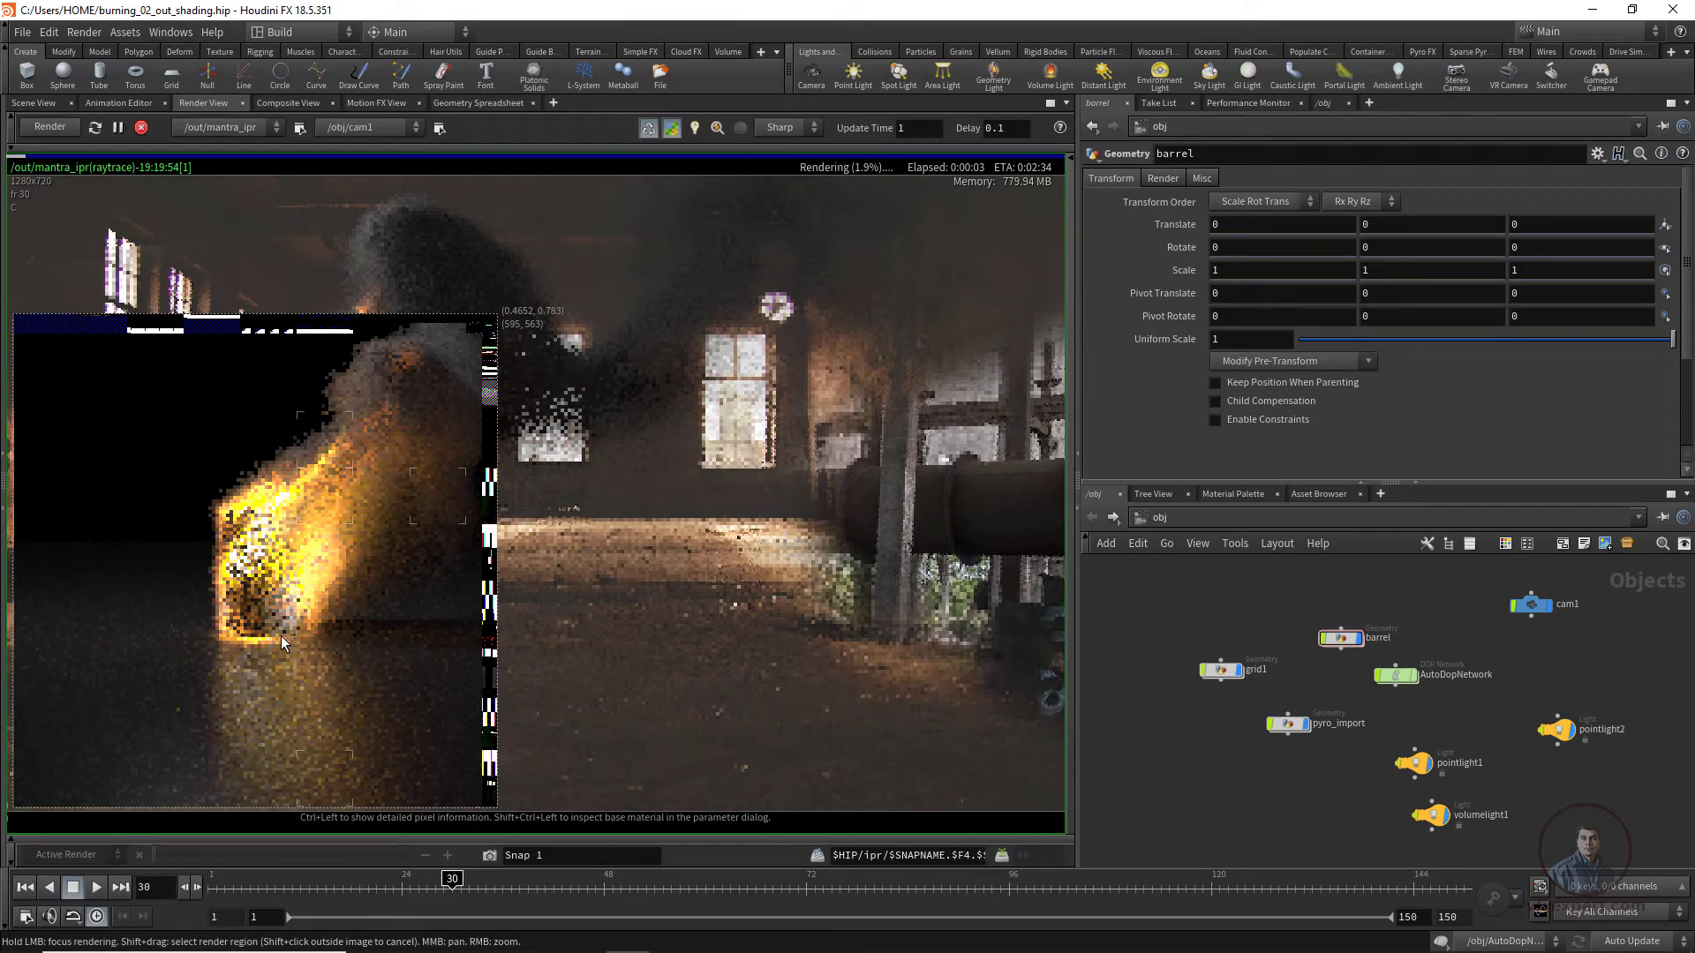
pyautogui.click(224, 878)
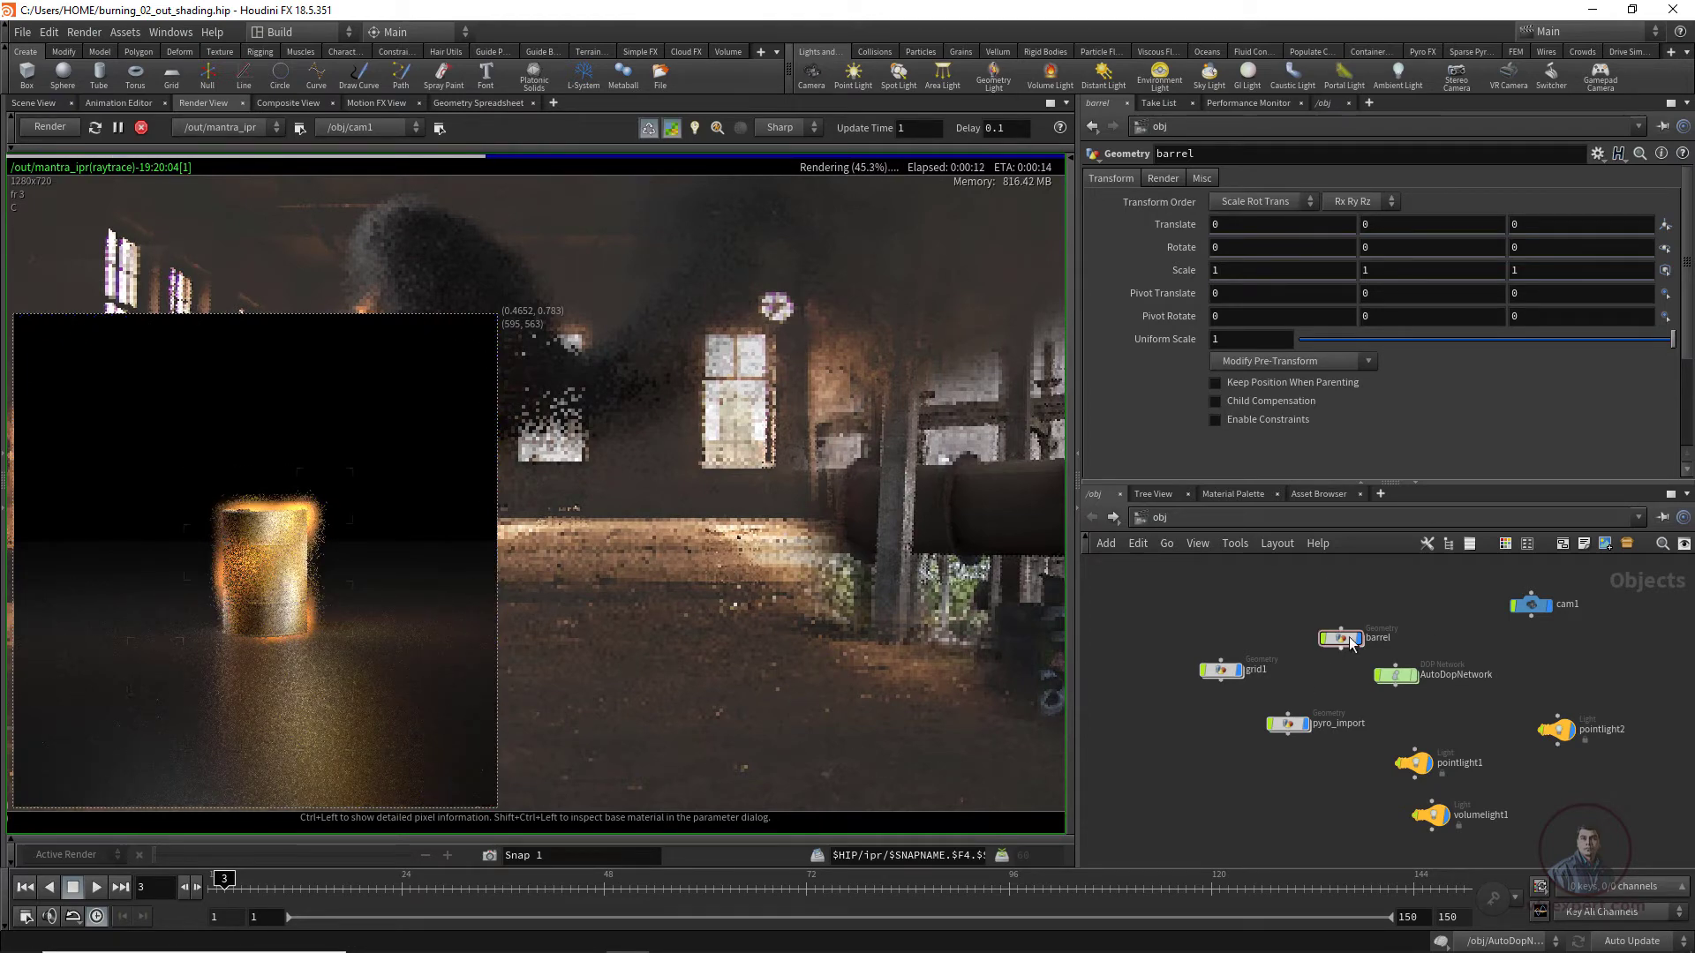
pyautogui.moveTo(1341, 648)
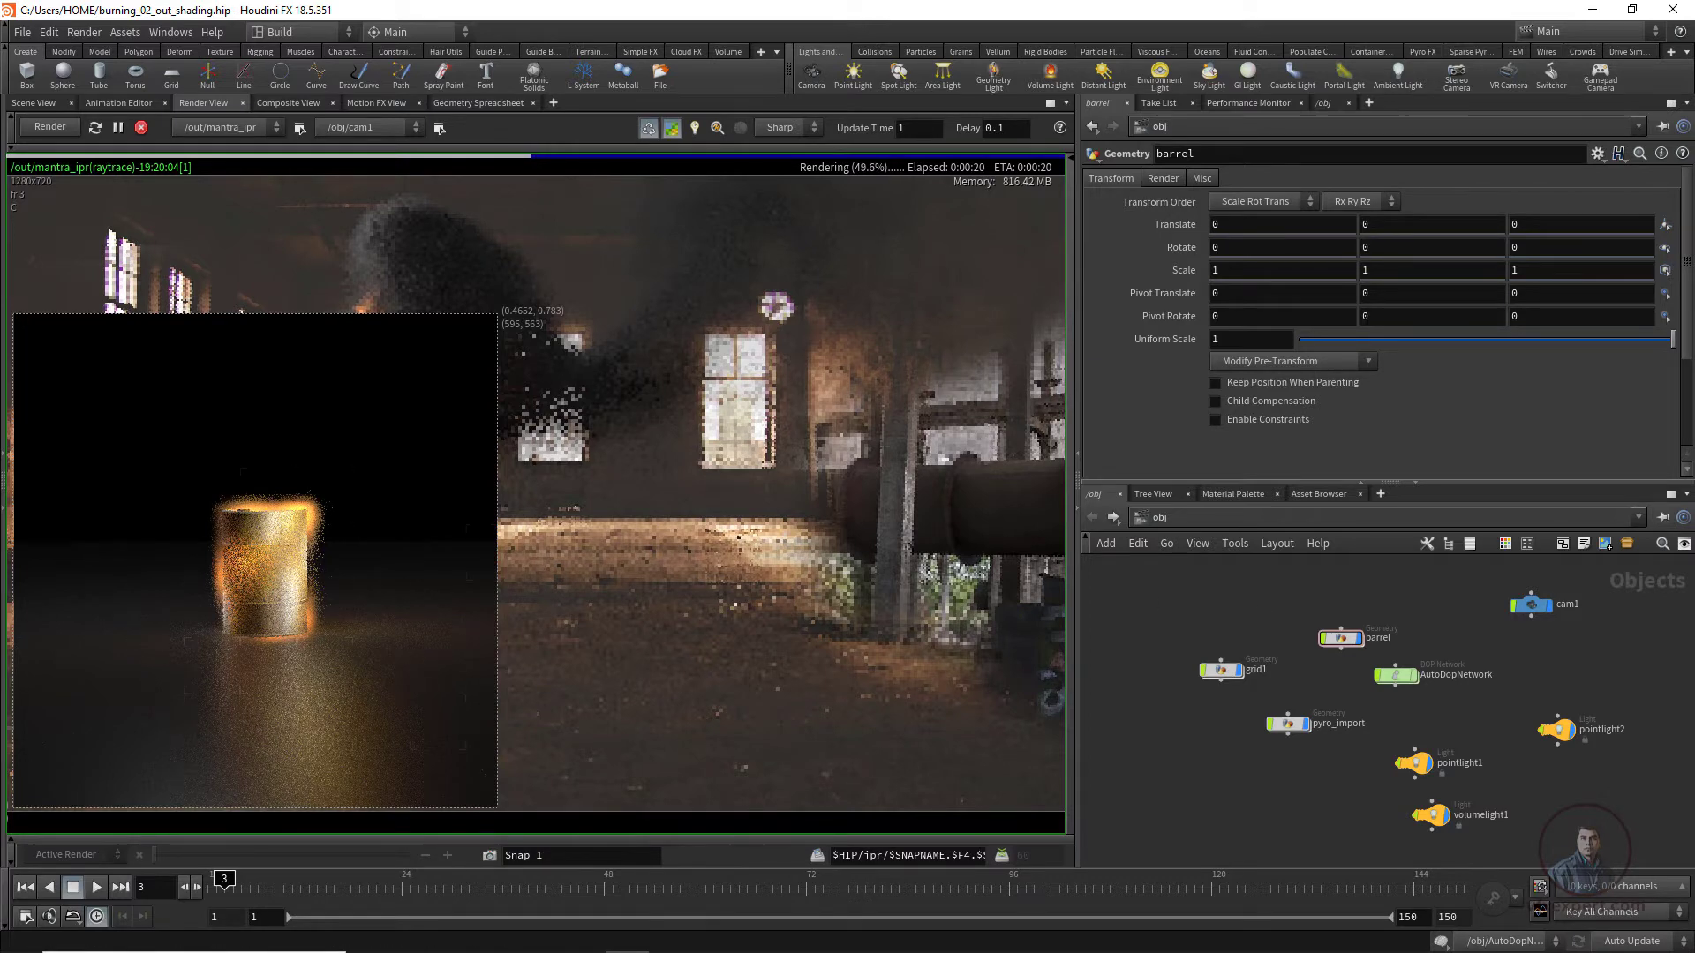
pyautogui.doubleClick(150, 887)
pyautogui.write('75')
pyautogui.press('Return')
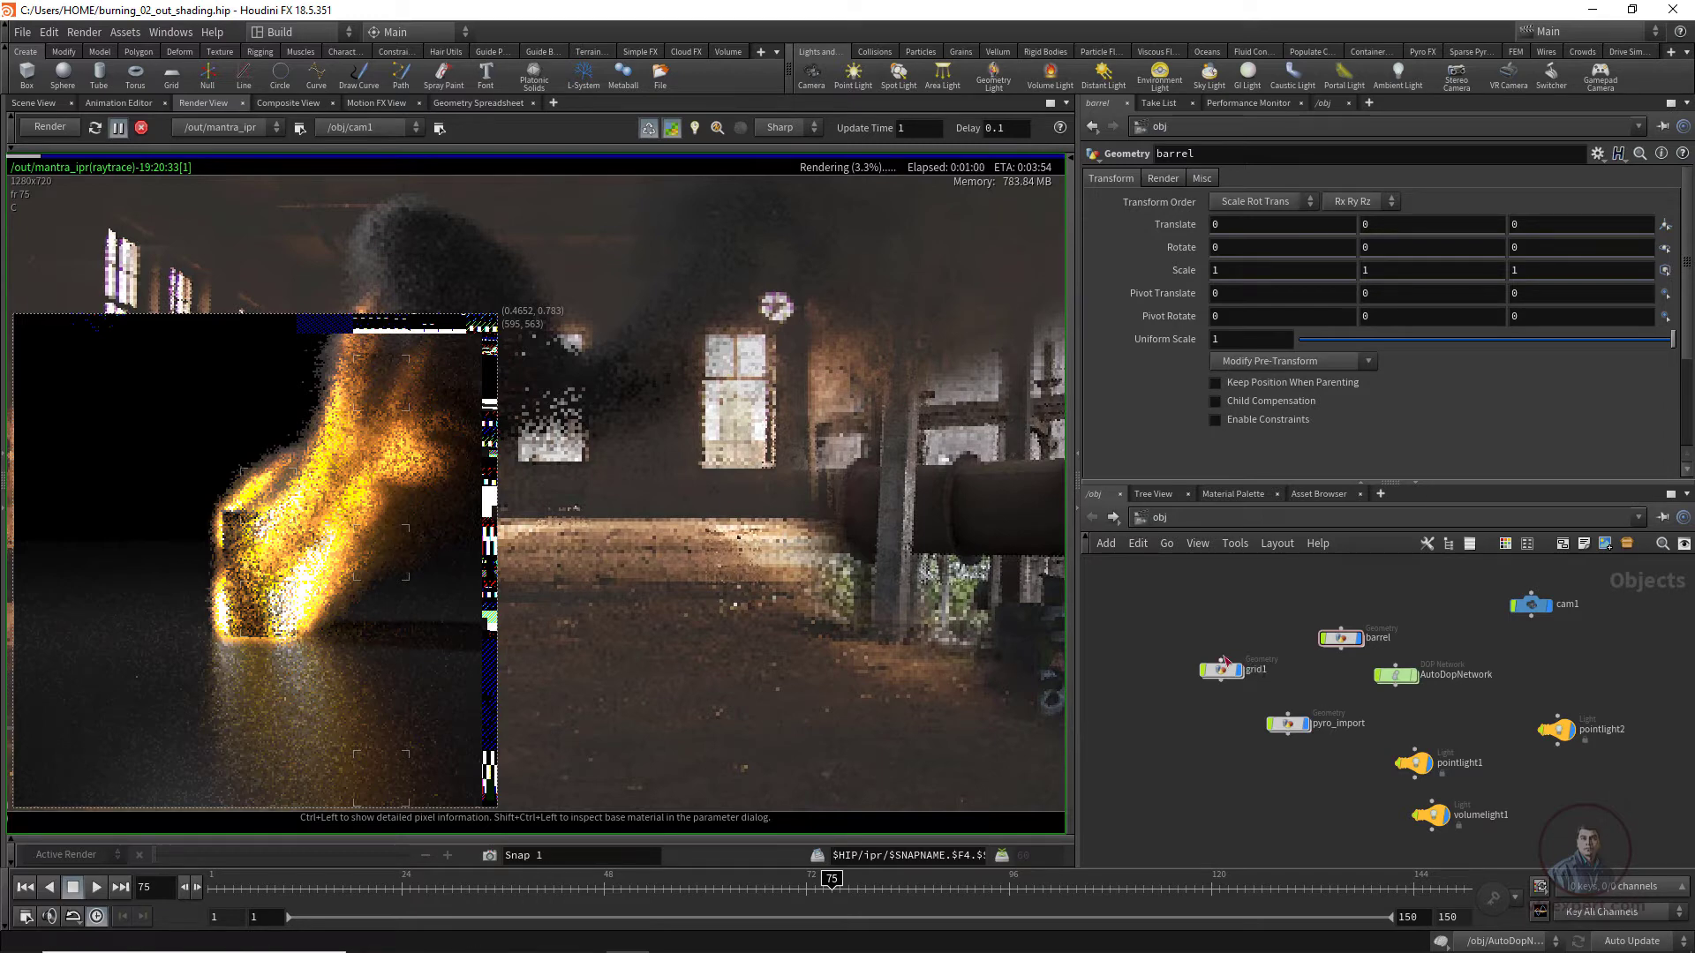
# Hide the grid1 floor, re-render frame 75 with only the barrel and fire, and pause the render
pyautogui.moveTo(1237, 677)
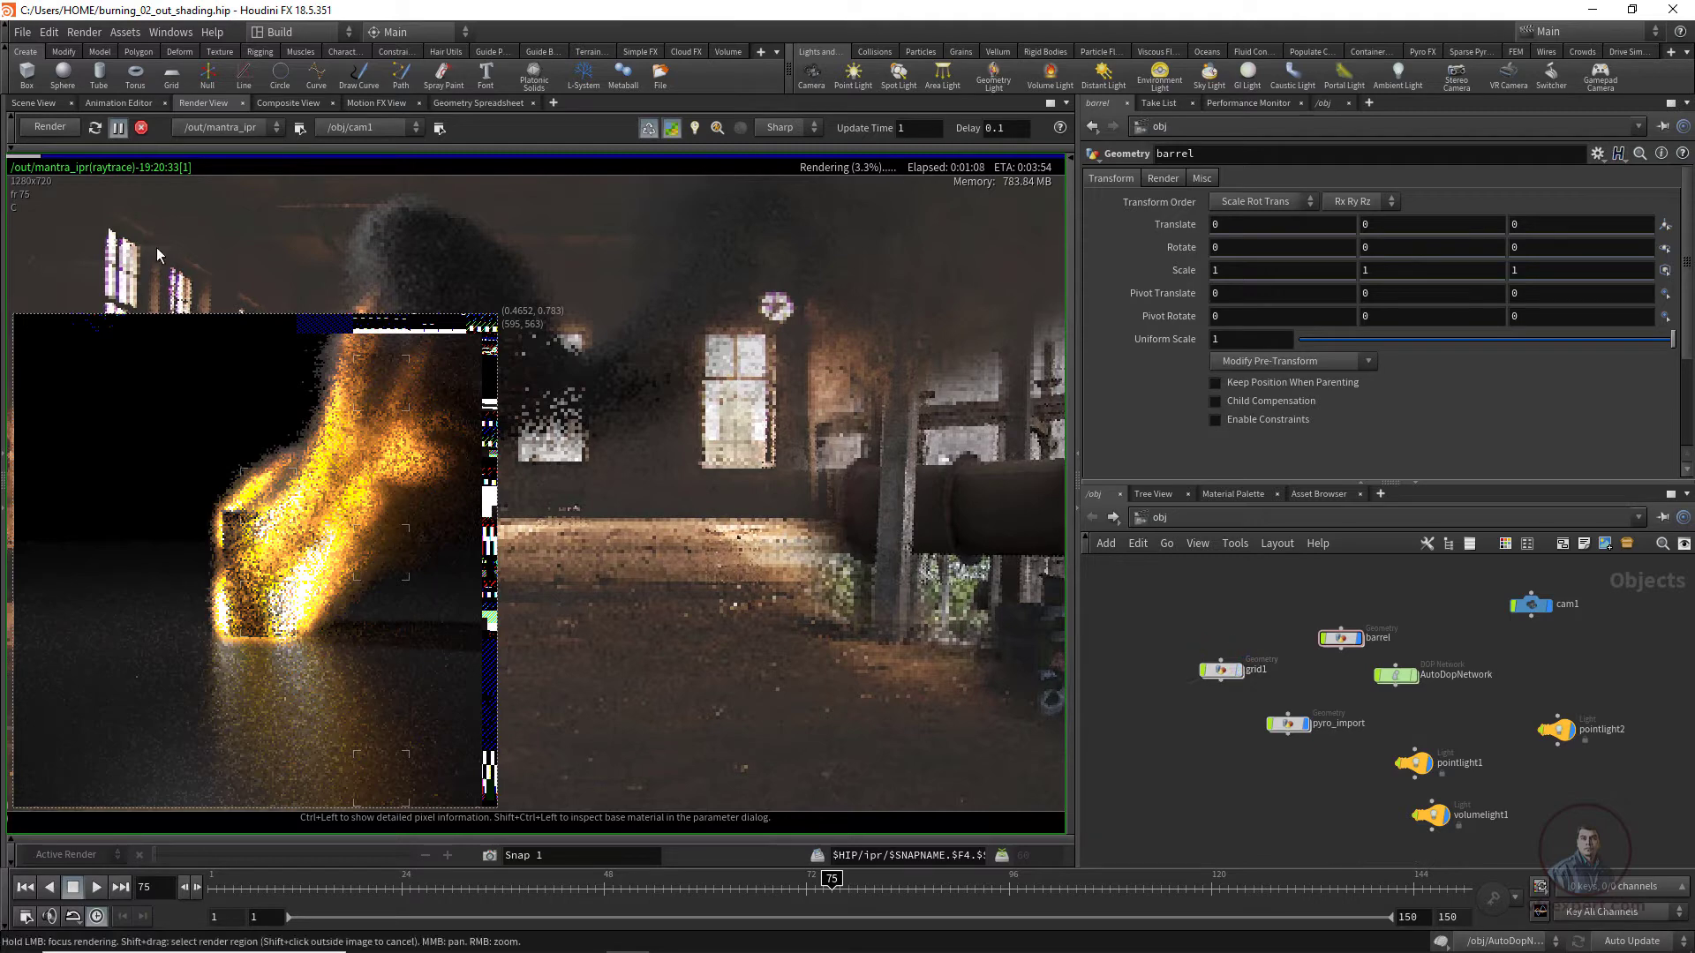
pyautogui.click(61, 121)
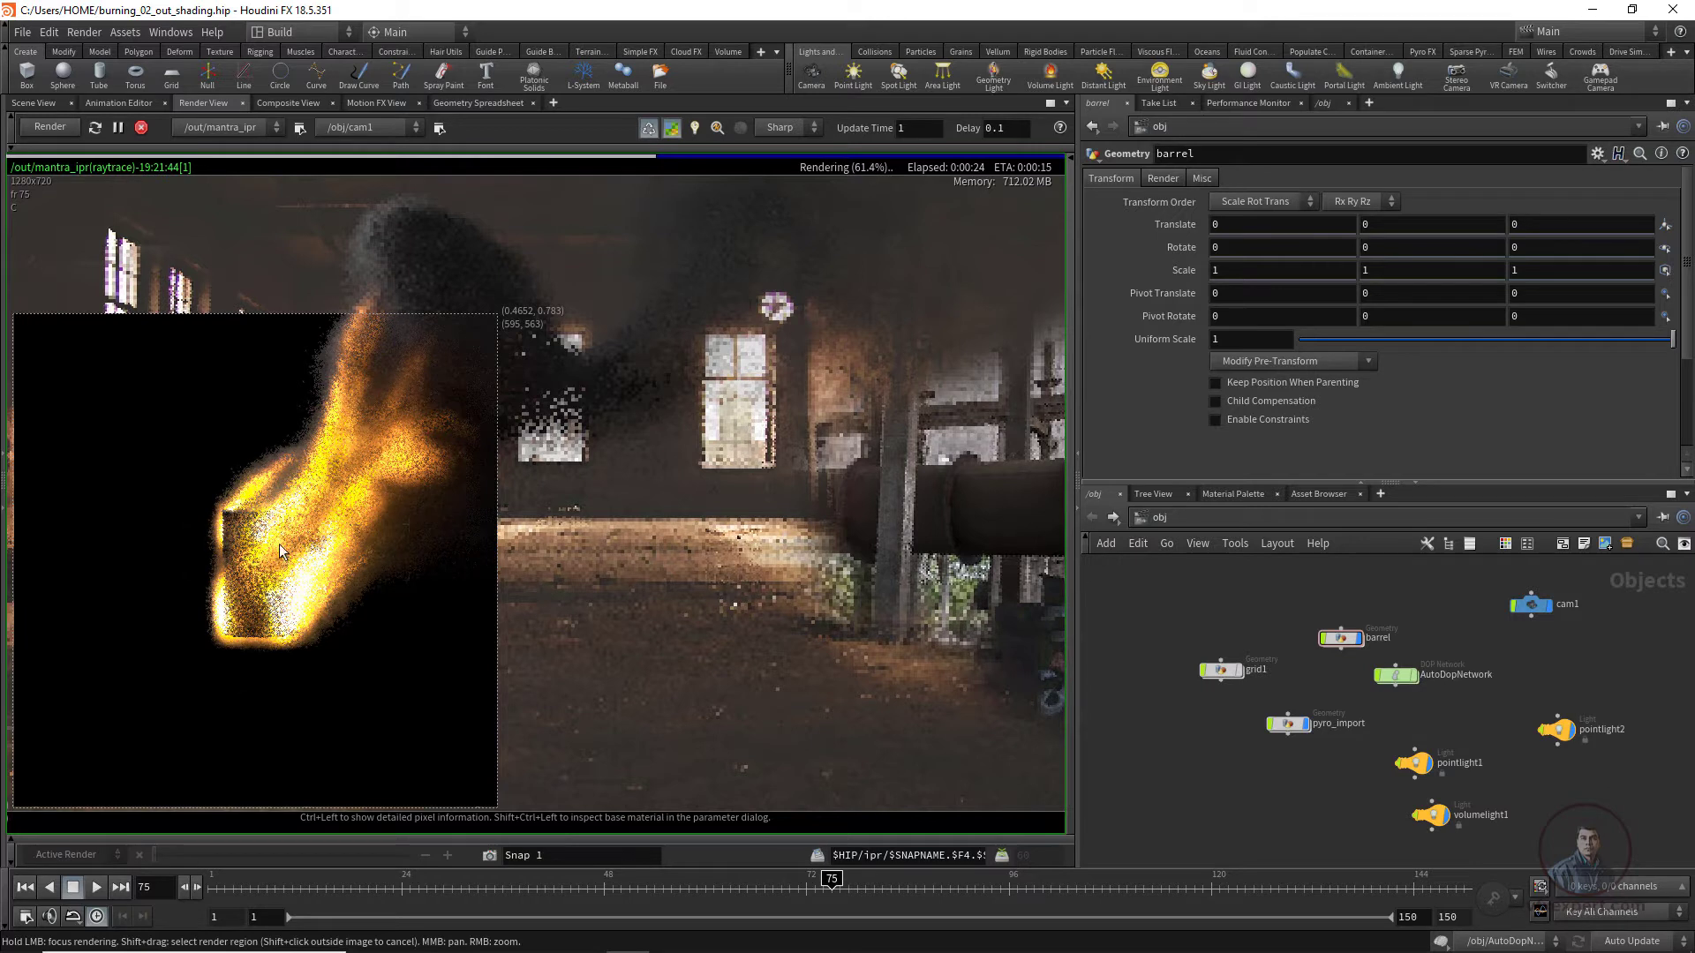
pyautogui.click(117, 127)
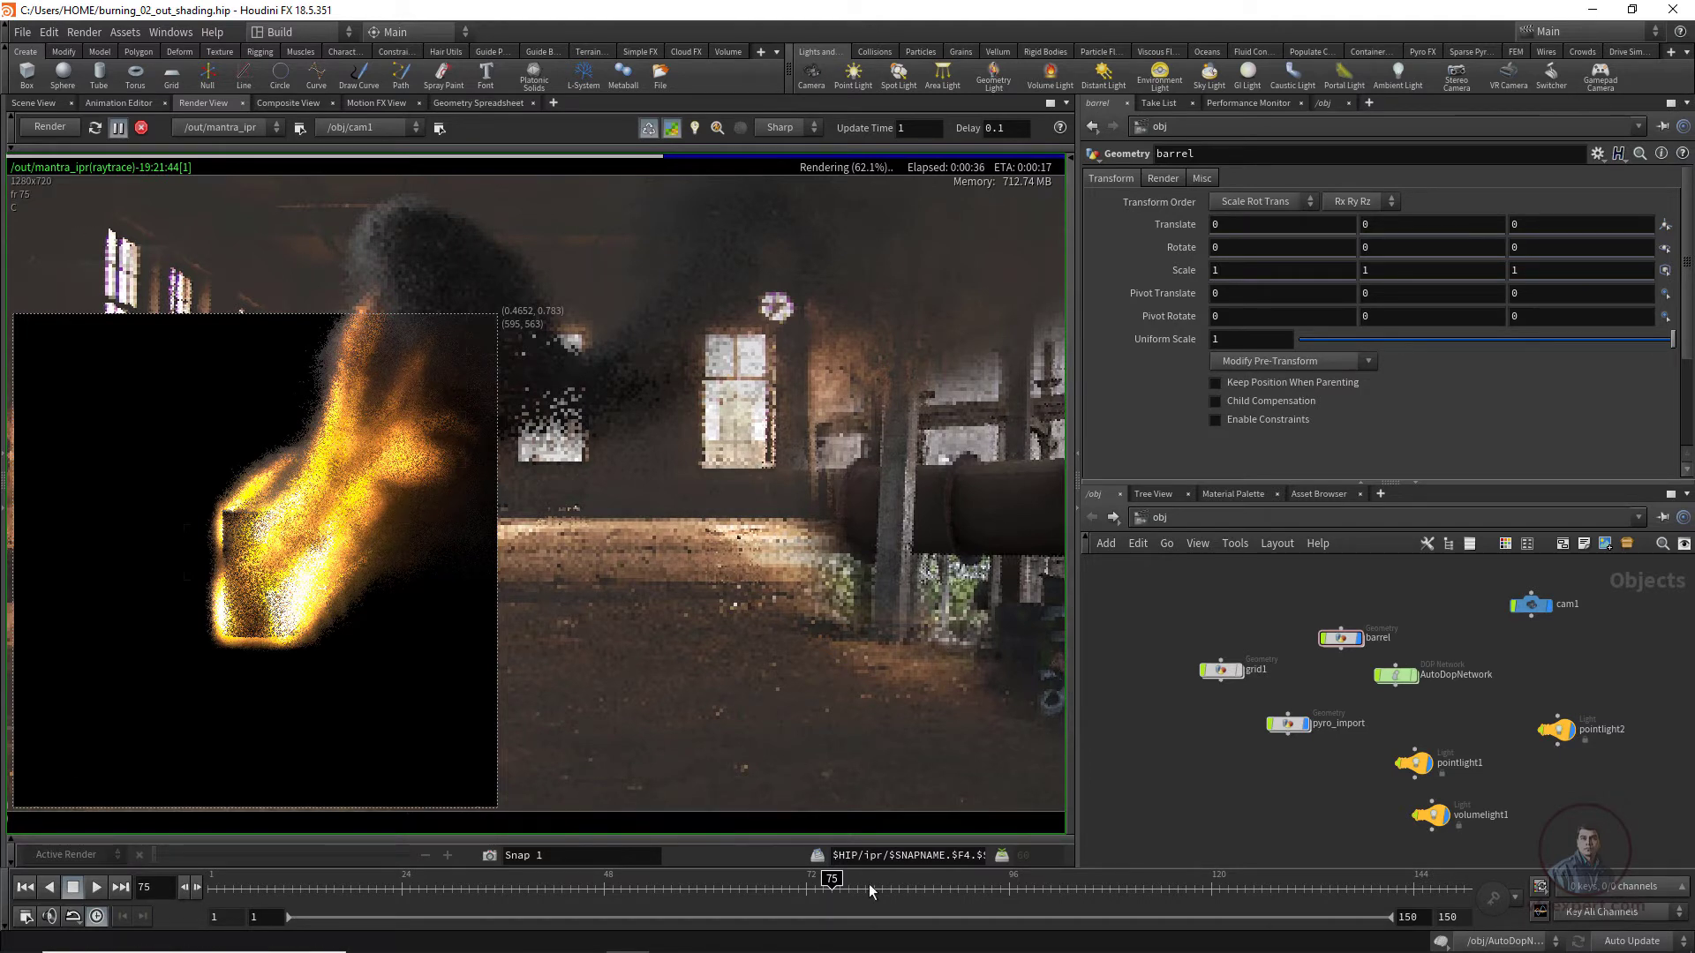
# Restart the render at frame 122 and move the timeline on to frame 138
pyautogui.click(1220, 887)
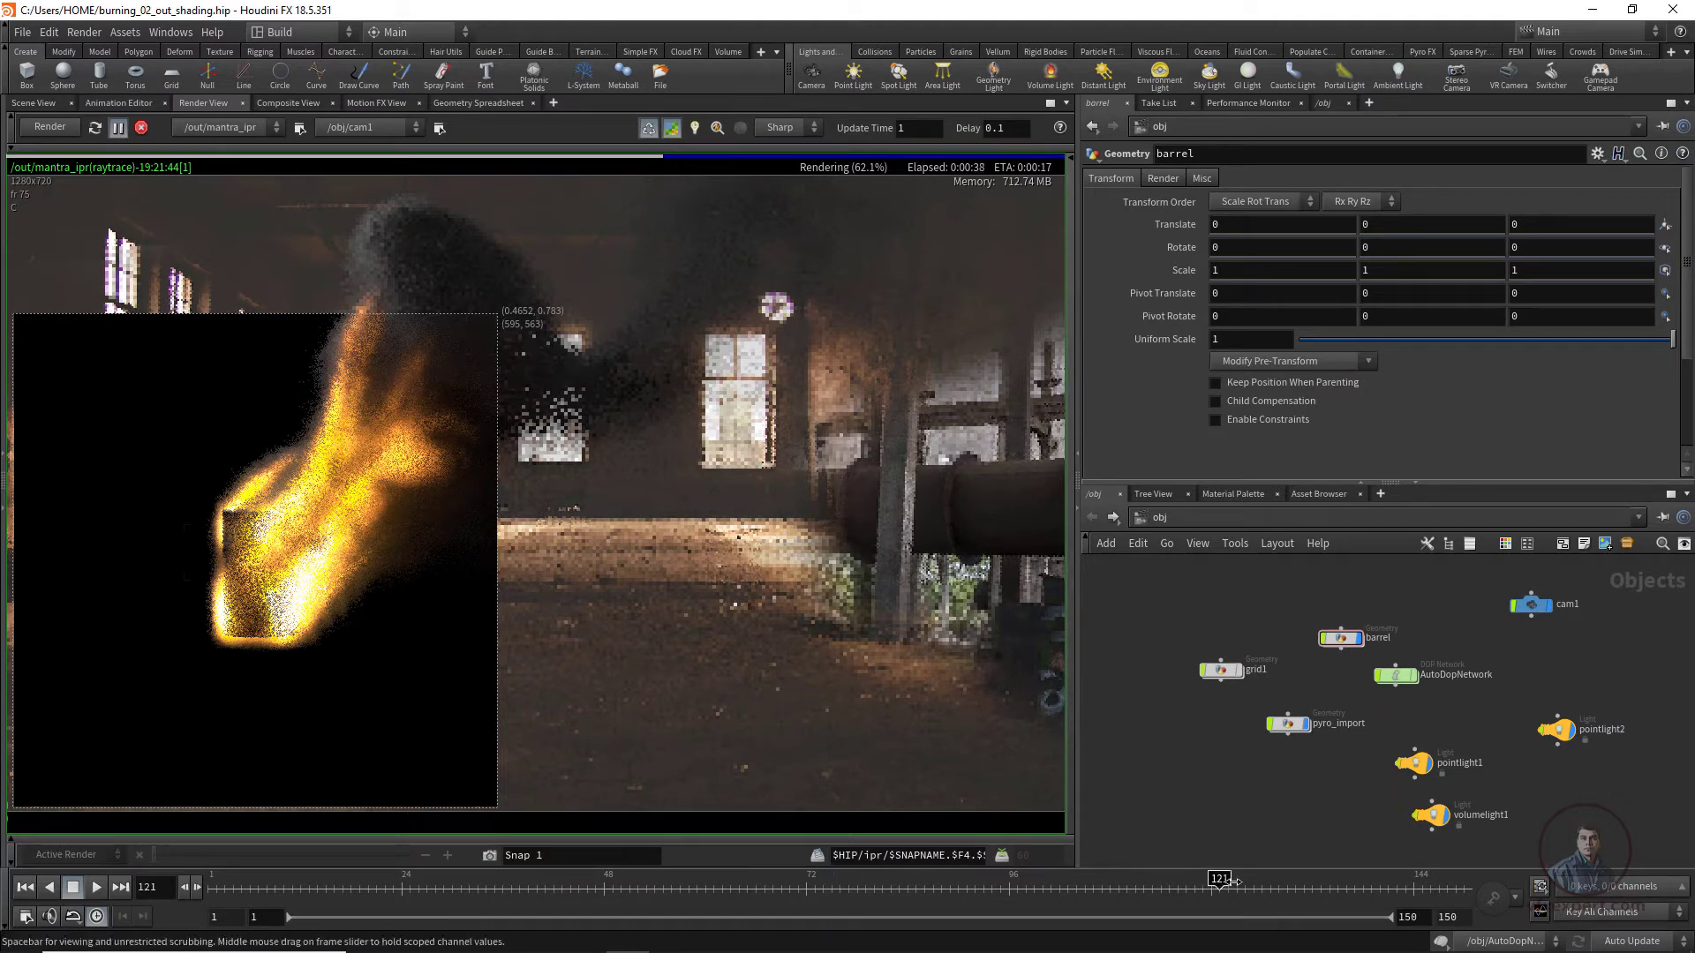
pyautogui.click(1230, 885)
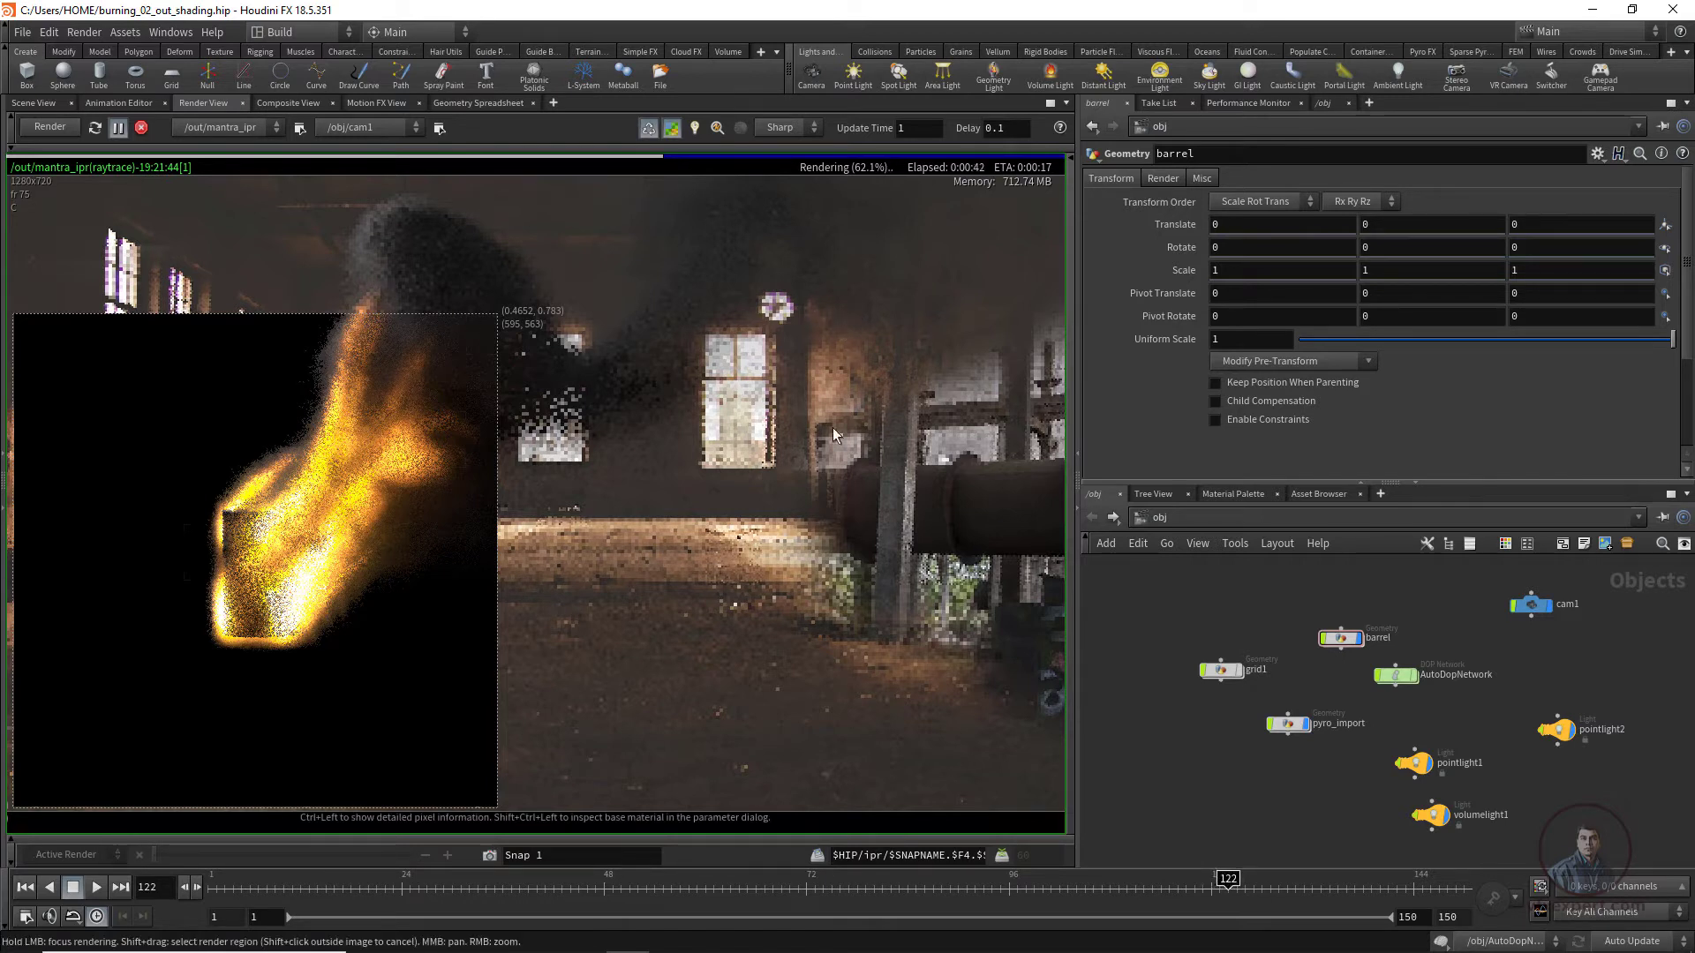
pyautogui.click(53, 123)
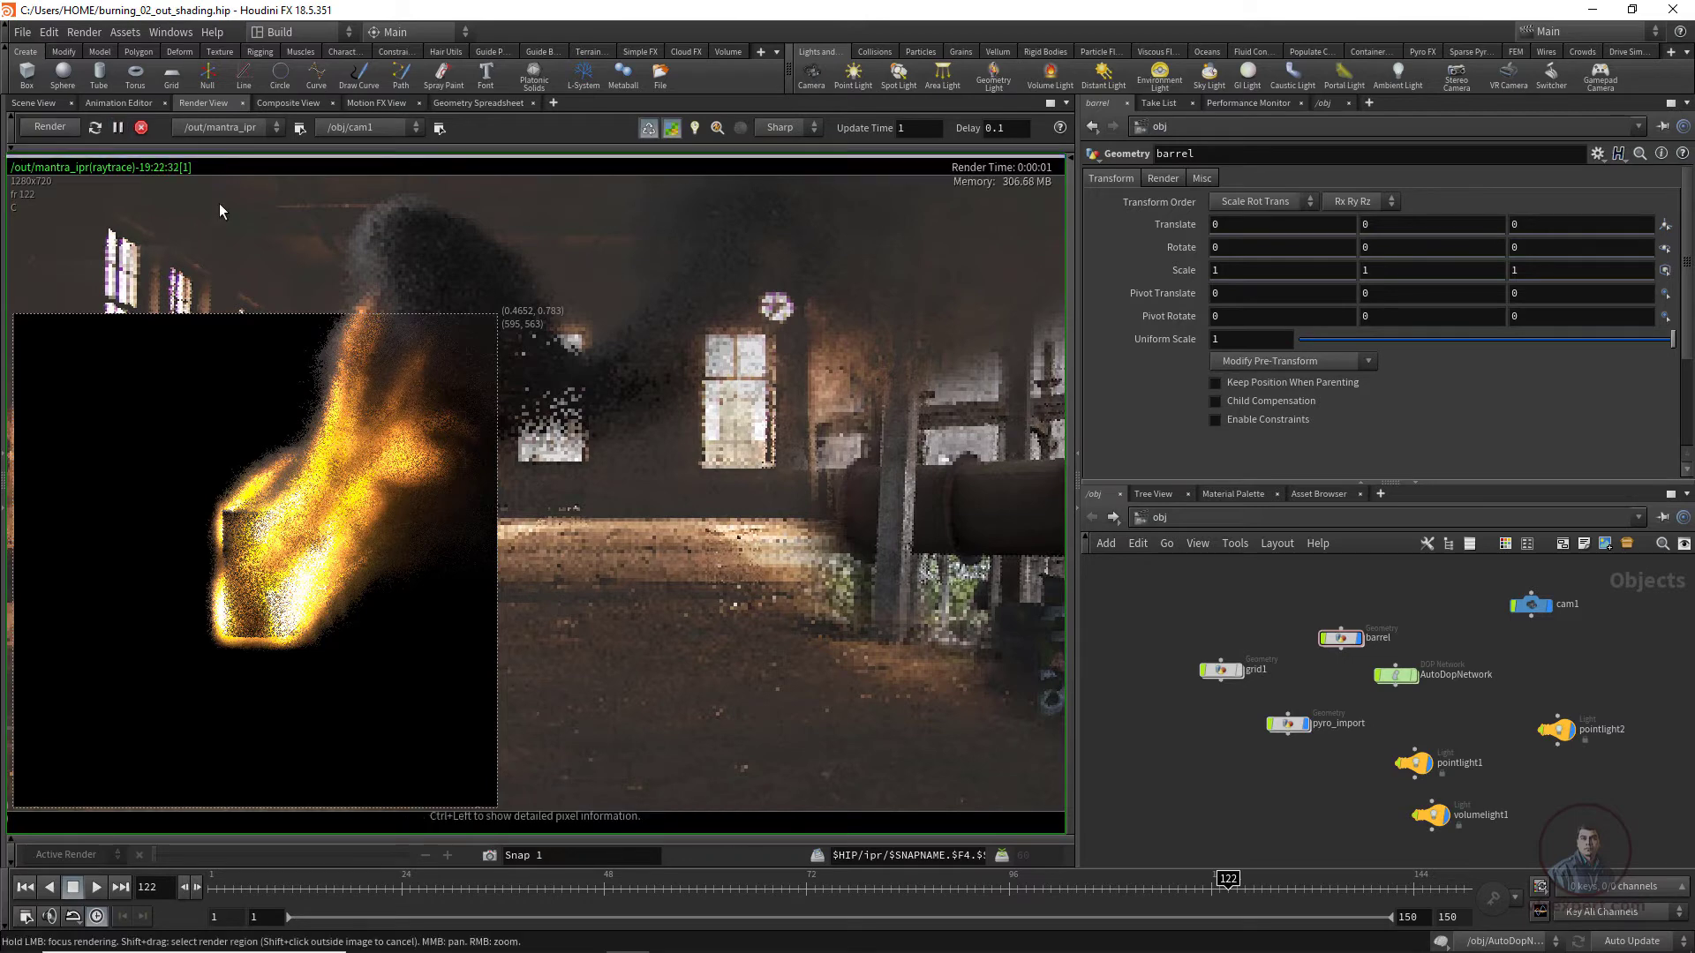
pyautogui.click(1289, 885)
pyautogui.click(1163, 886)
pyautogui.click(1362, 886)
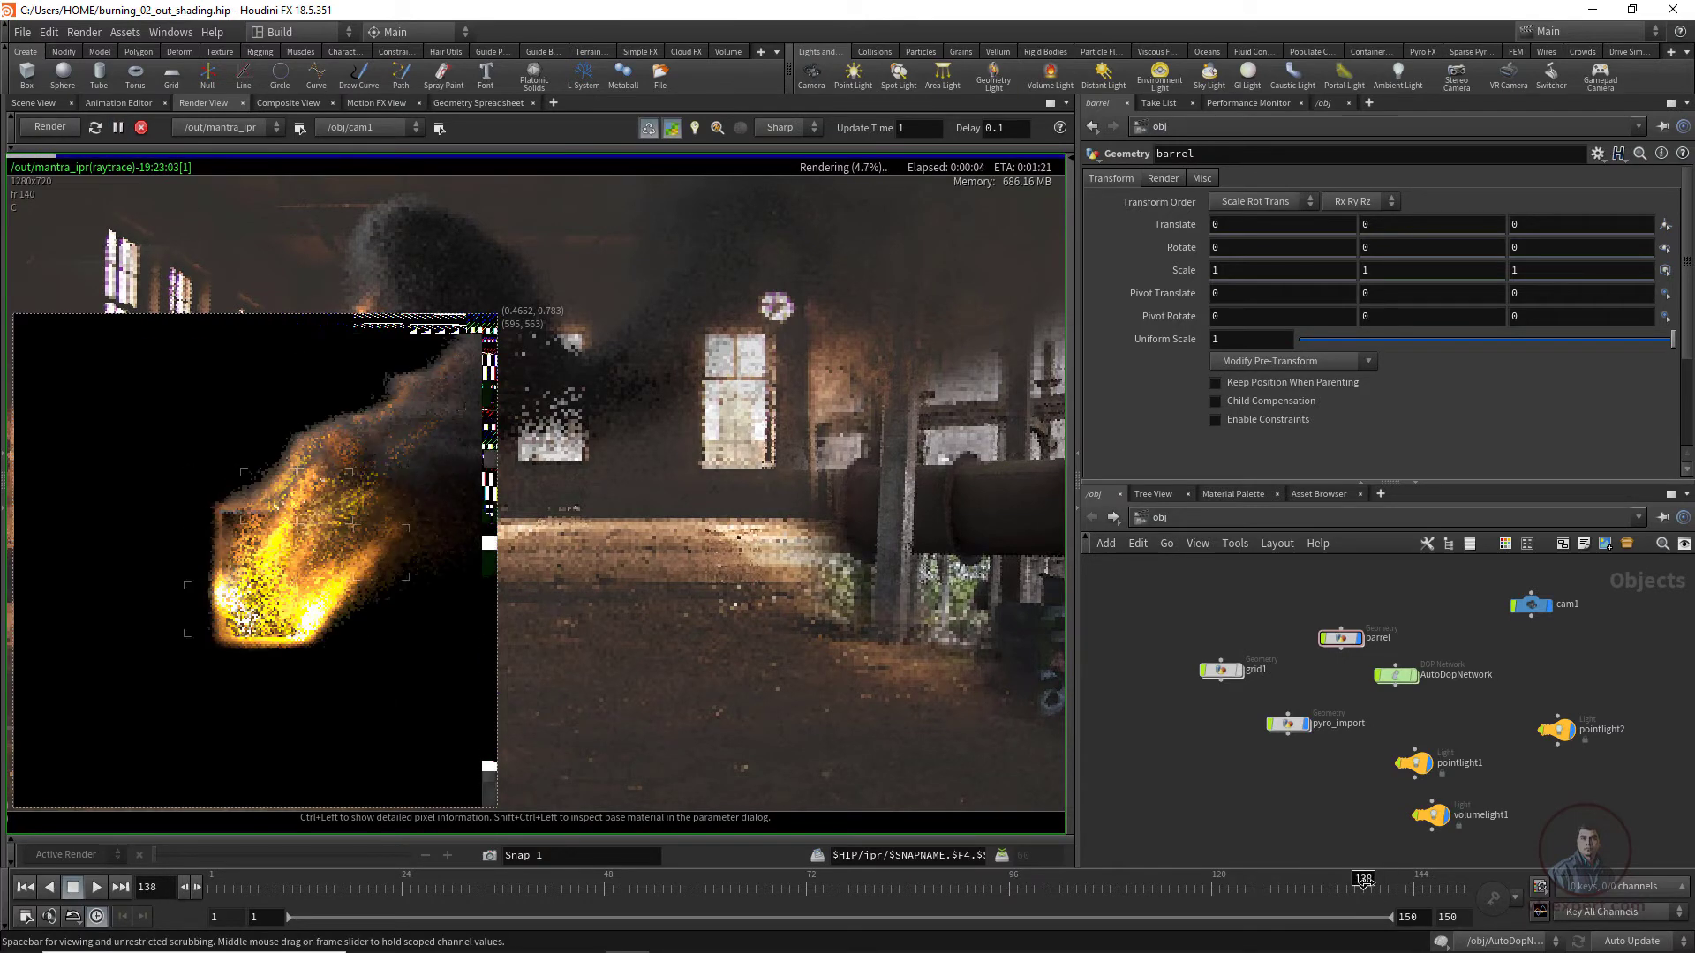
# Restrict the render region to the smoke and upper flames, and focus rendering on the flames and the smoke edge
pyautogui.keyDown('shift'); pyautogui.moveTo(90, 200); pyautogui.dragTo(801, 596); pyautogui.keyUp('shift')
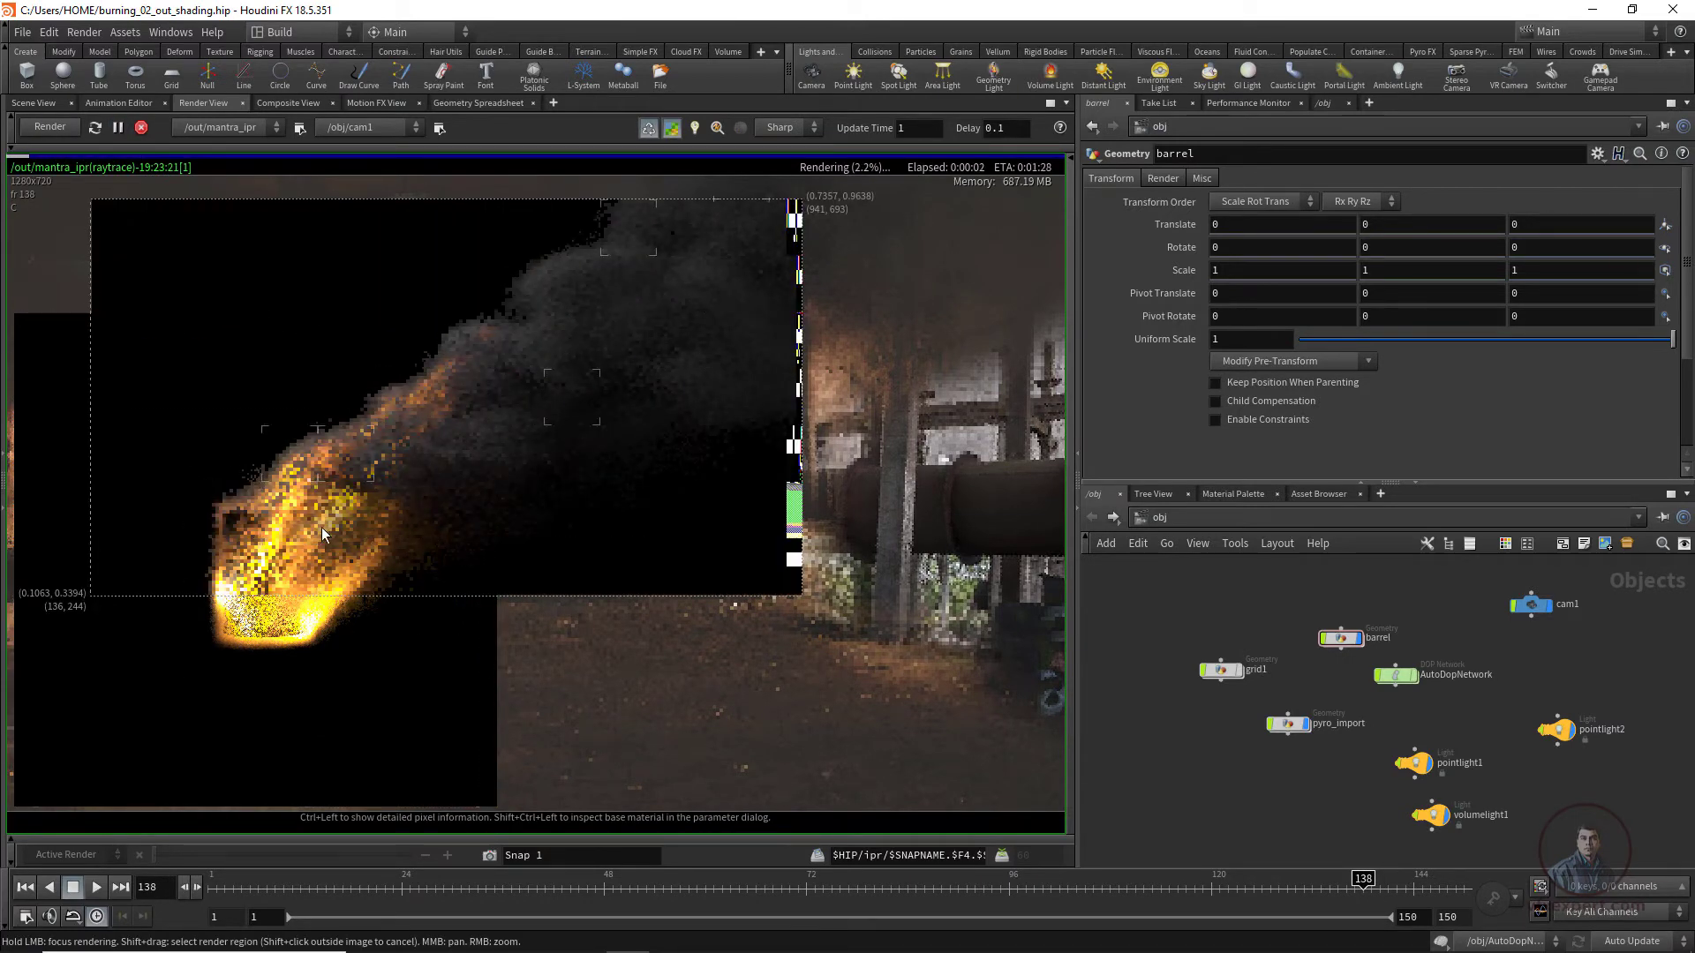
pyautogui.moveTo(367, 522)
pyautogui.mouseDown()
pyautogui.moveTo(480, 484)
pyautogui.moveTo(586, 329)
pyautogui.moveTo(394, 450)
pyautogui.mouseUp()
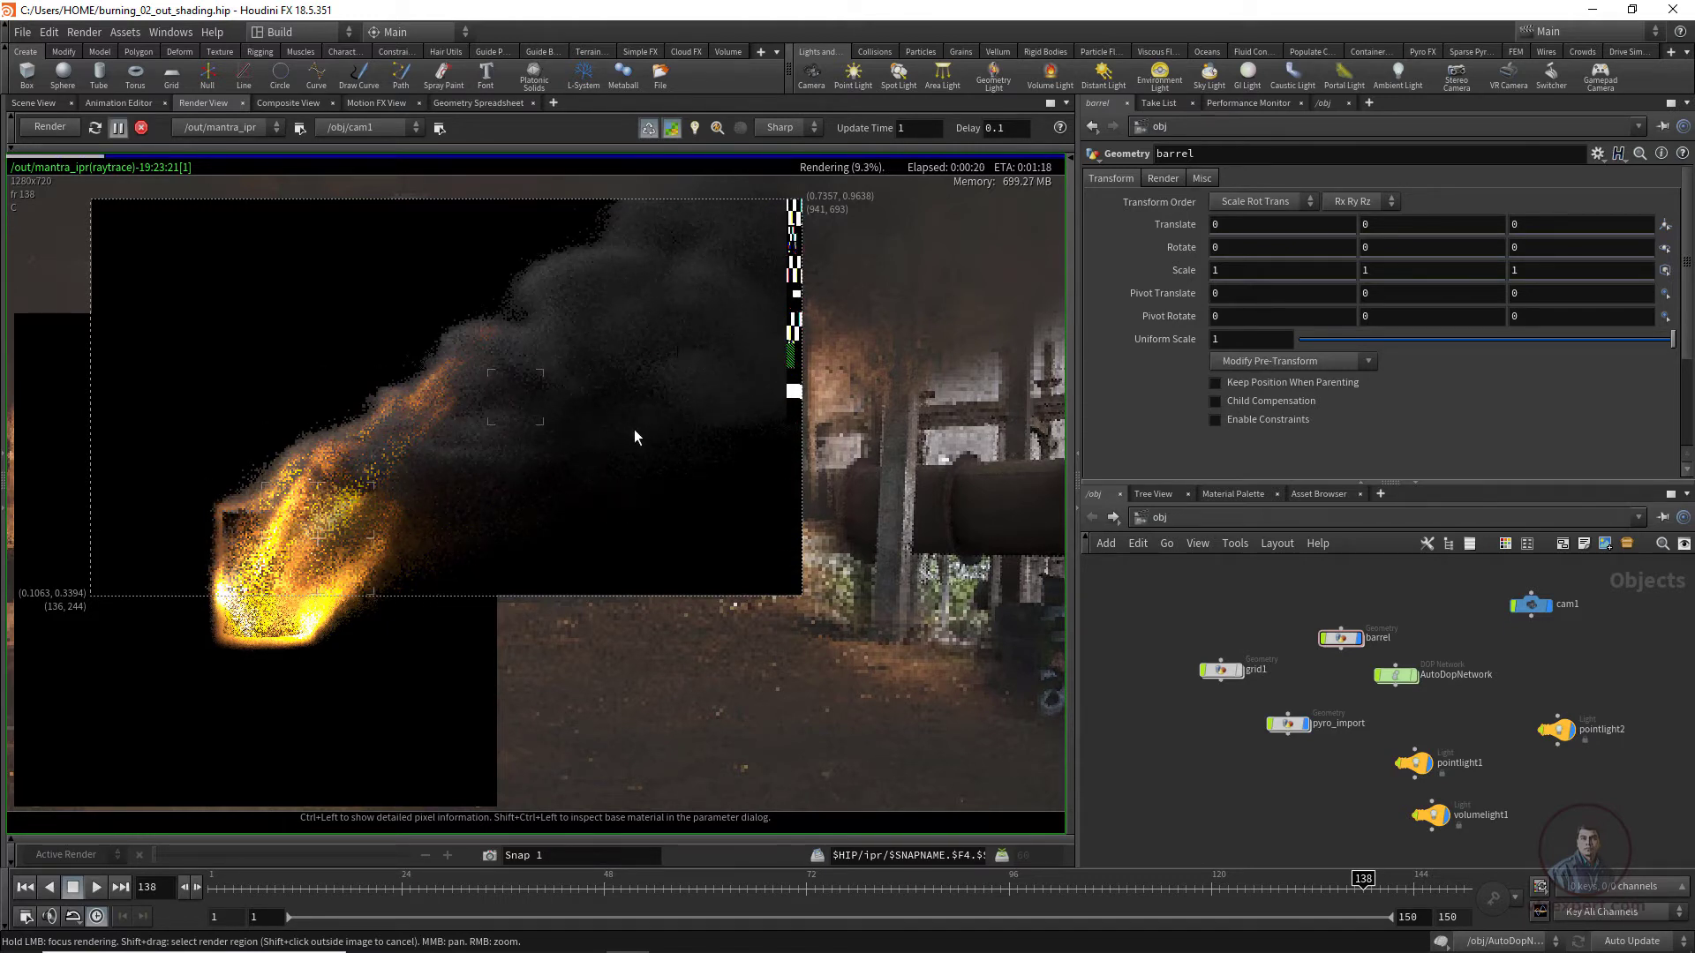
# Extend the render region to the full camera frame and render frame 138 again
pyautogui.scroll(-2, 633, 429)
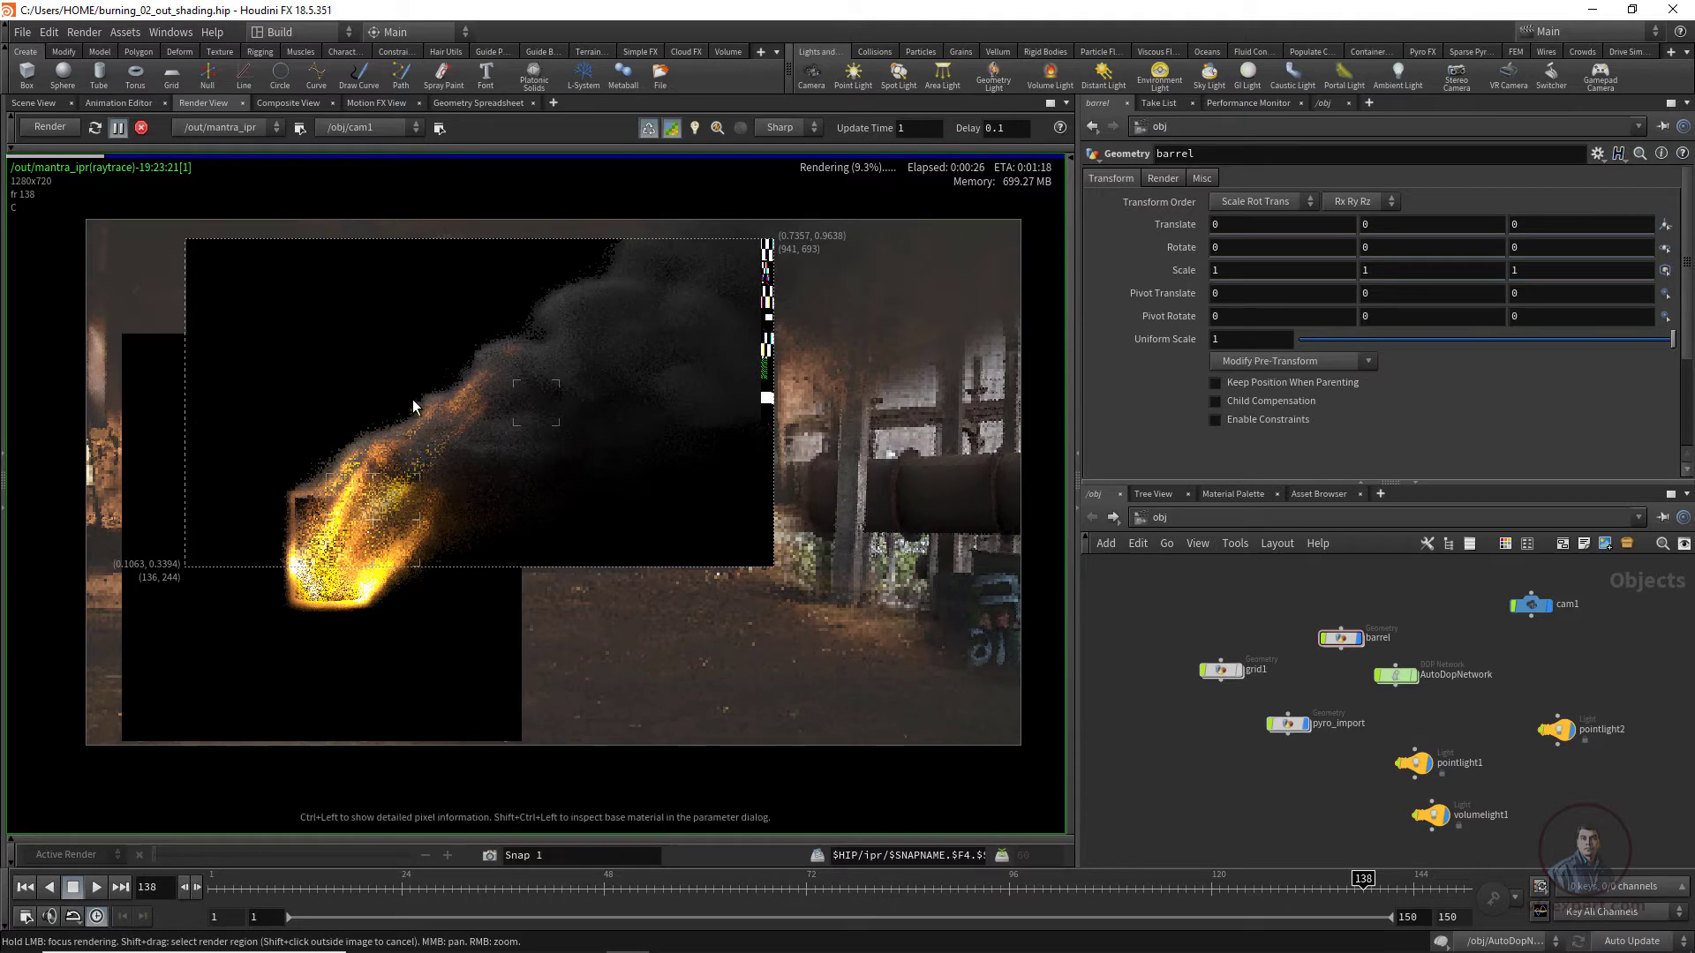
pyautogui.keyDown('shift'); pyautogui.moveTo(69, 189); pyautogui.dragTo(1024, 771); pyautogui.keyUp('shift')
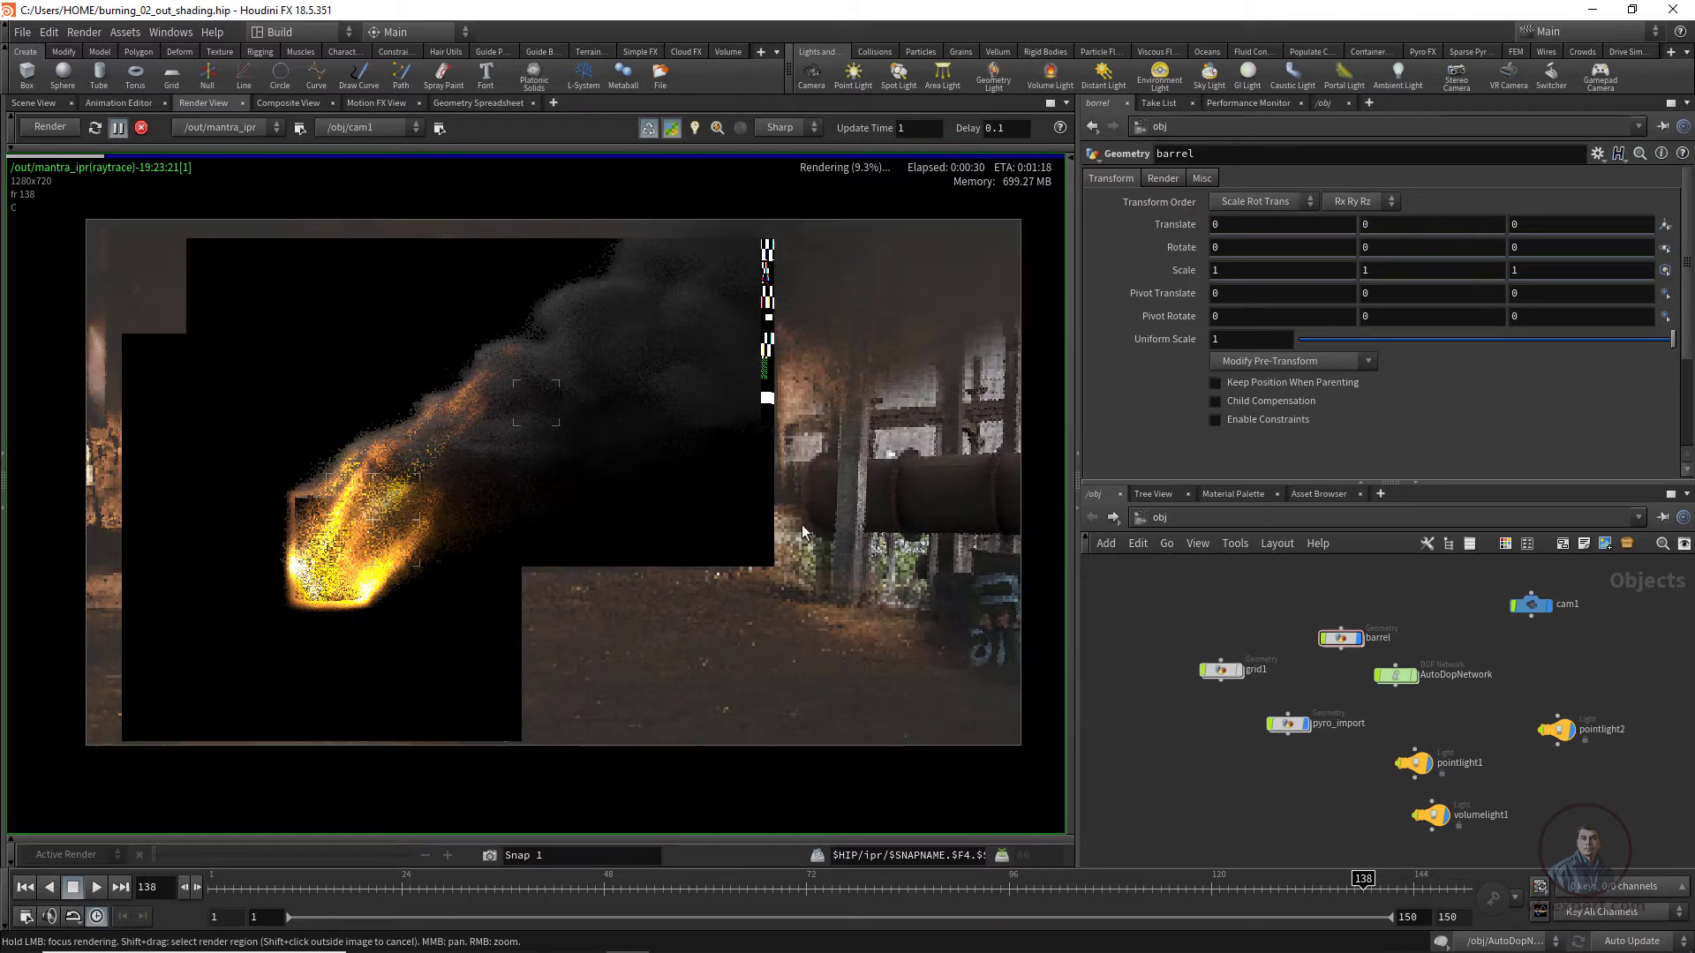
pyautogui.click(46, 124)
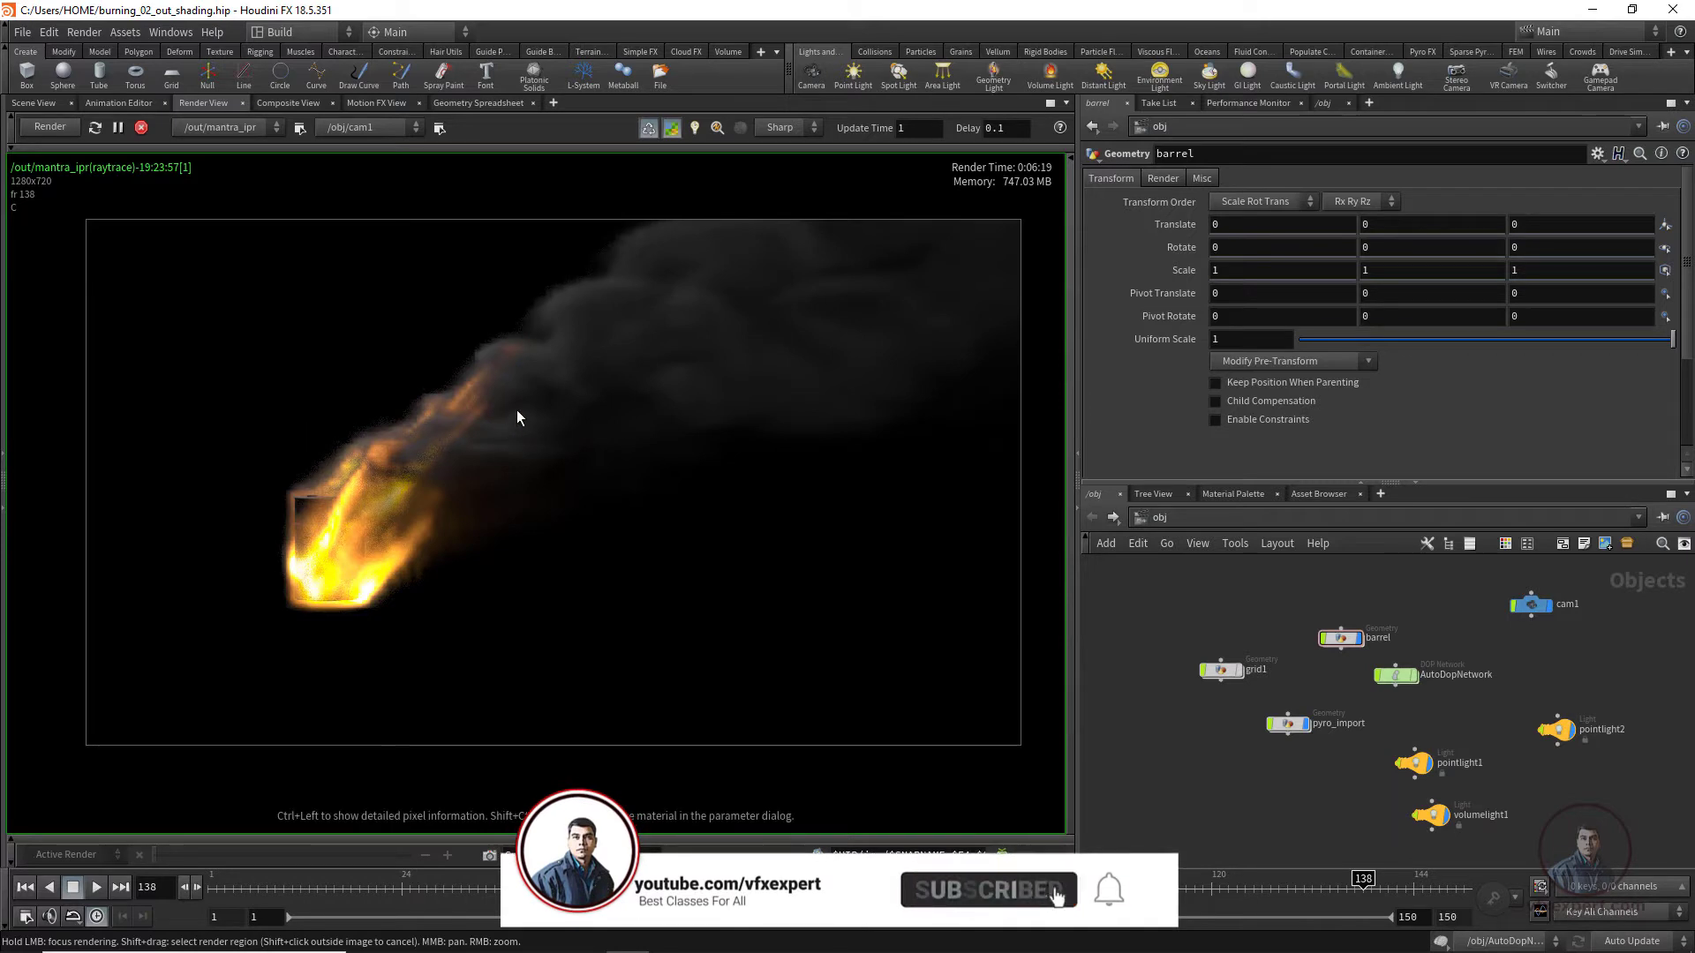
# Start saving the rendered frame 138 to disk and create an effects_out folder on drive E: as its destination
pyautogui.rightClick(547, 377)
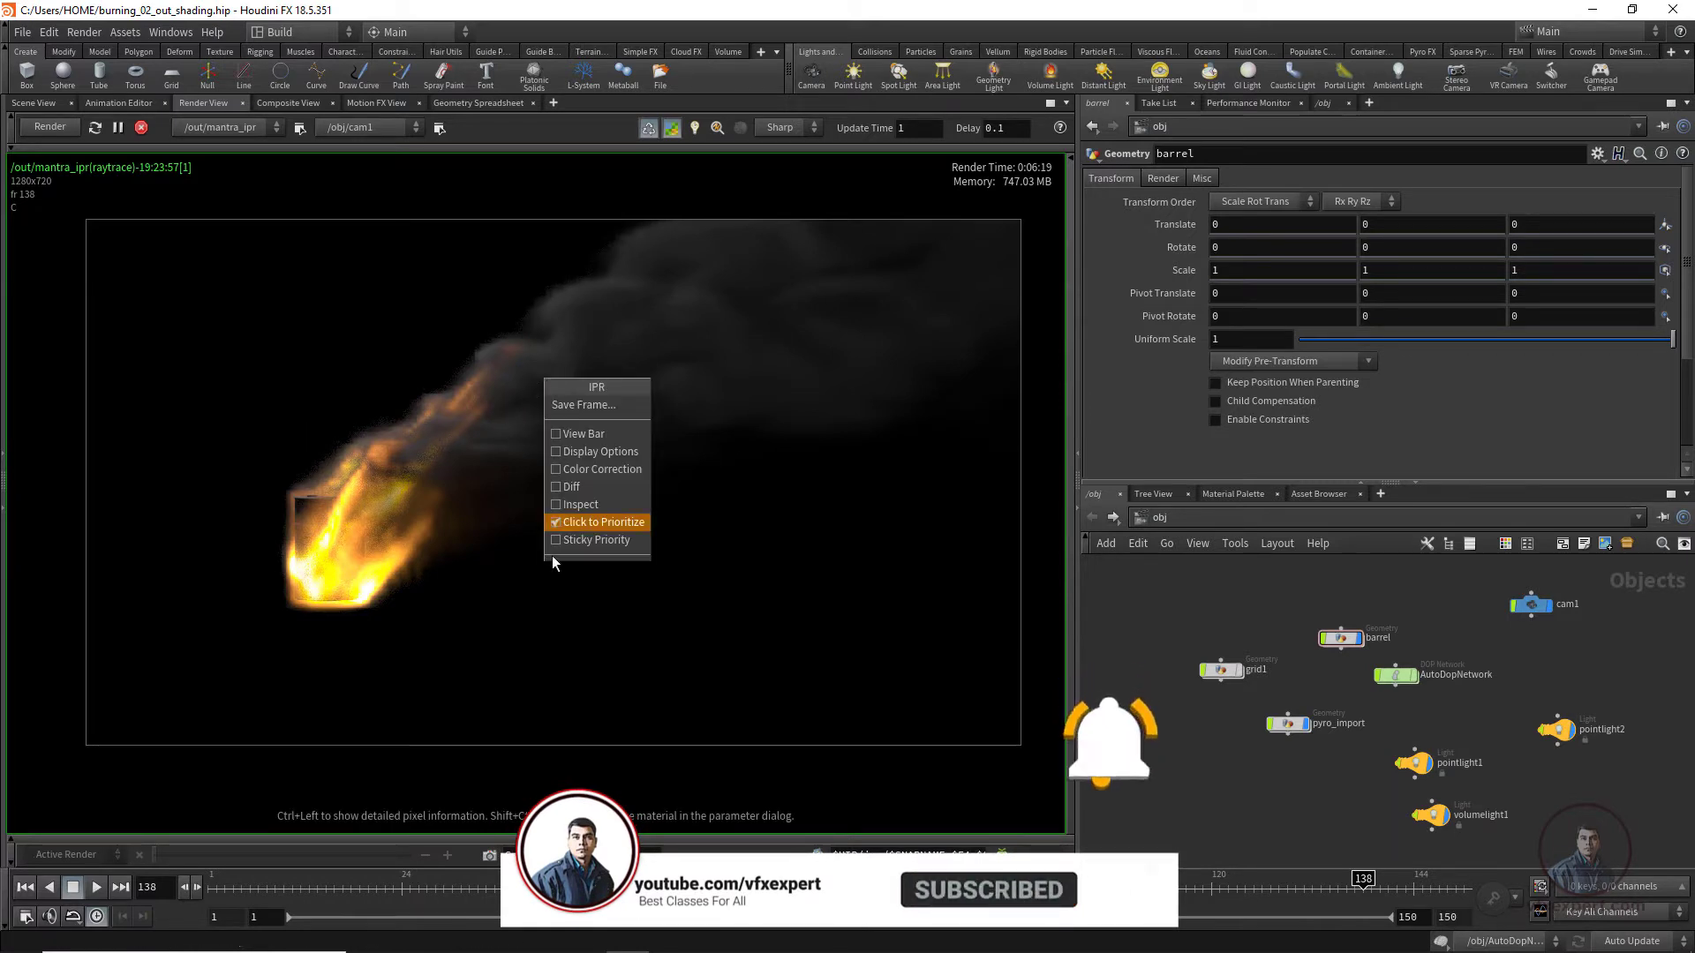
pyautogui.click(603, 408)
pyautogui.moveTo(681, 224); pyautogui.dragTo(748, 232)
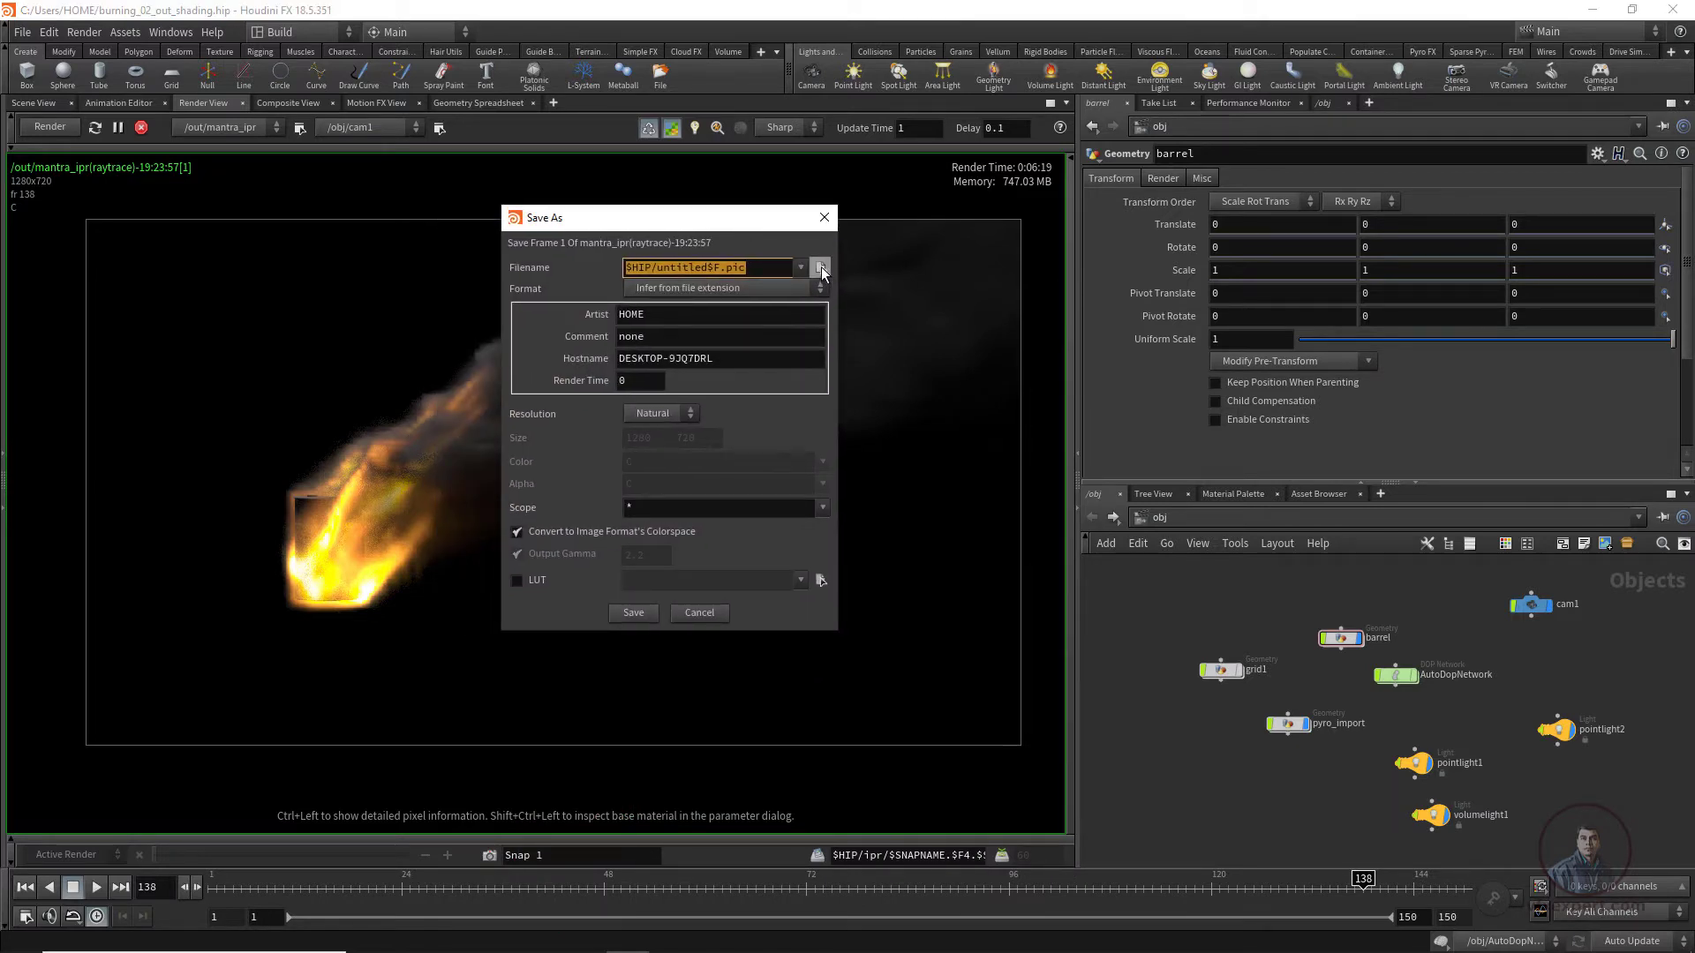
pyautogui.click(821, 269)
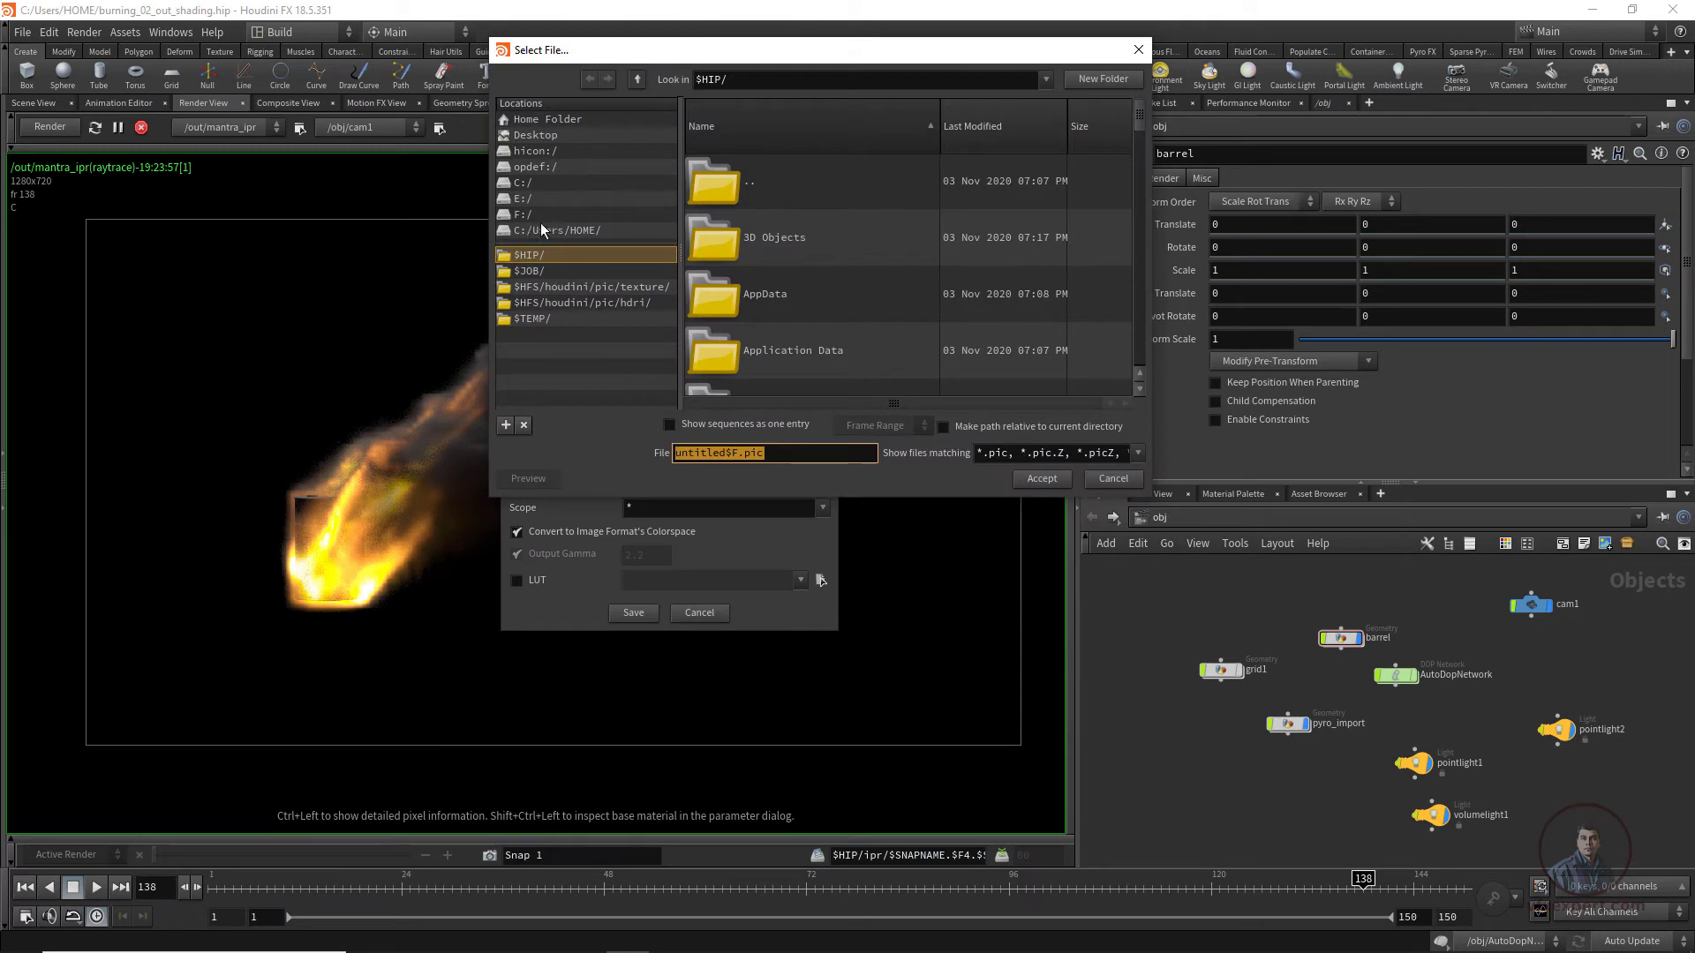
pyautogui.click(520, 203)
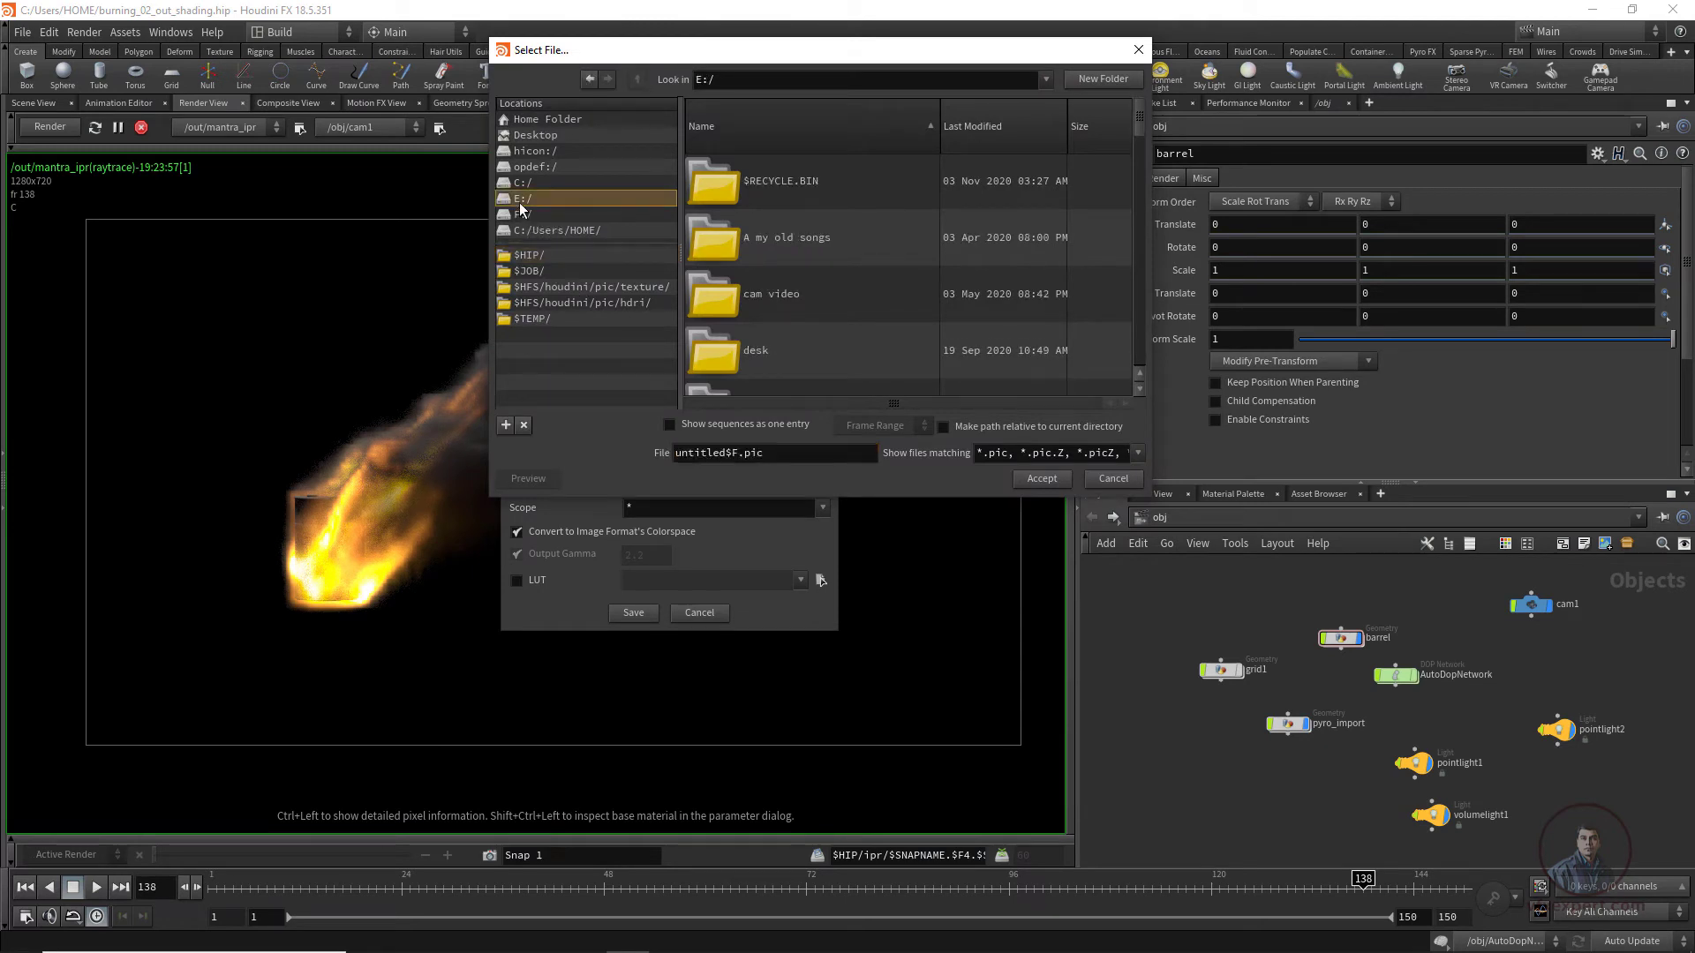
pyautogui.click(1109, 79)
pyautogui.write('effects_out')
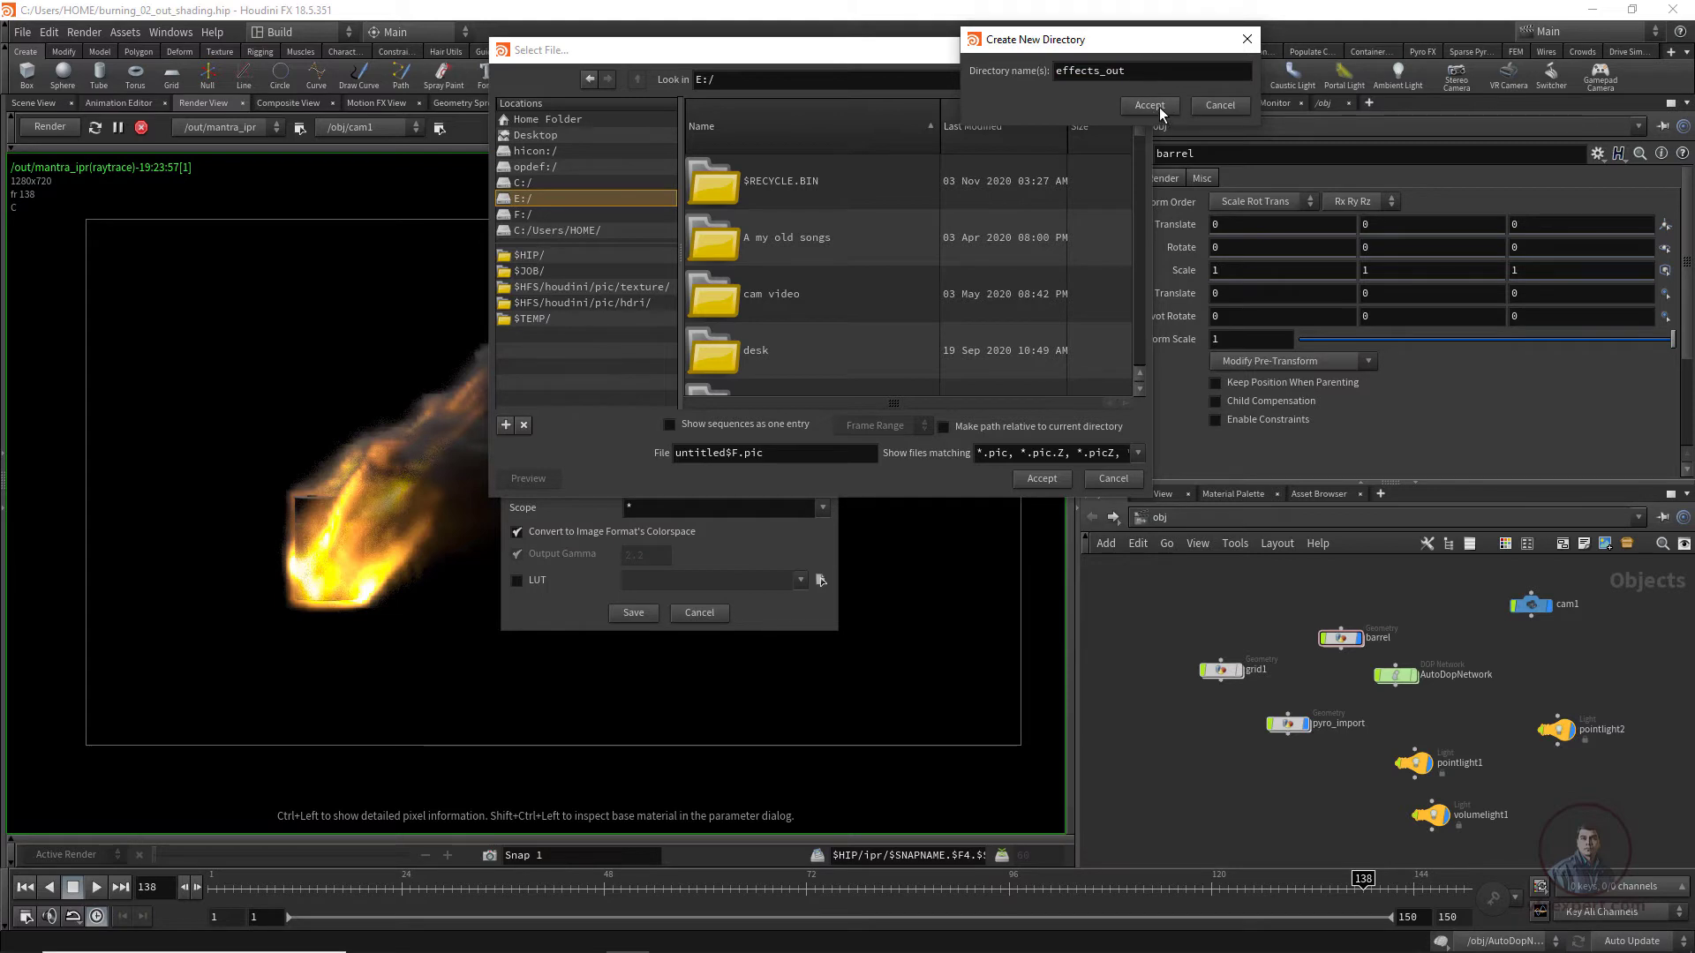
pyautogui.click(1150, 105)
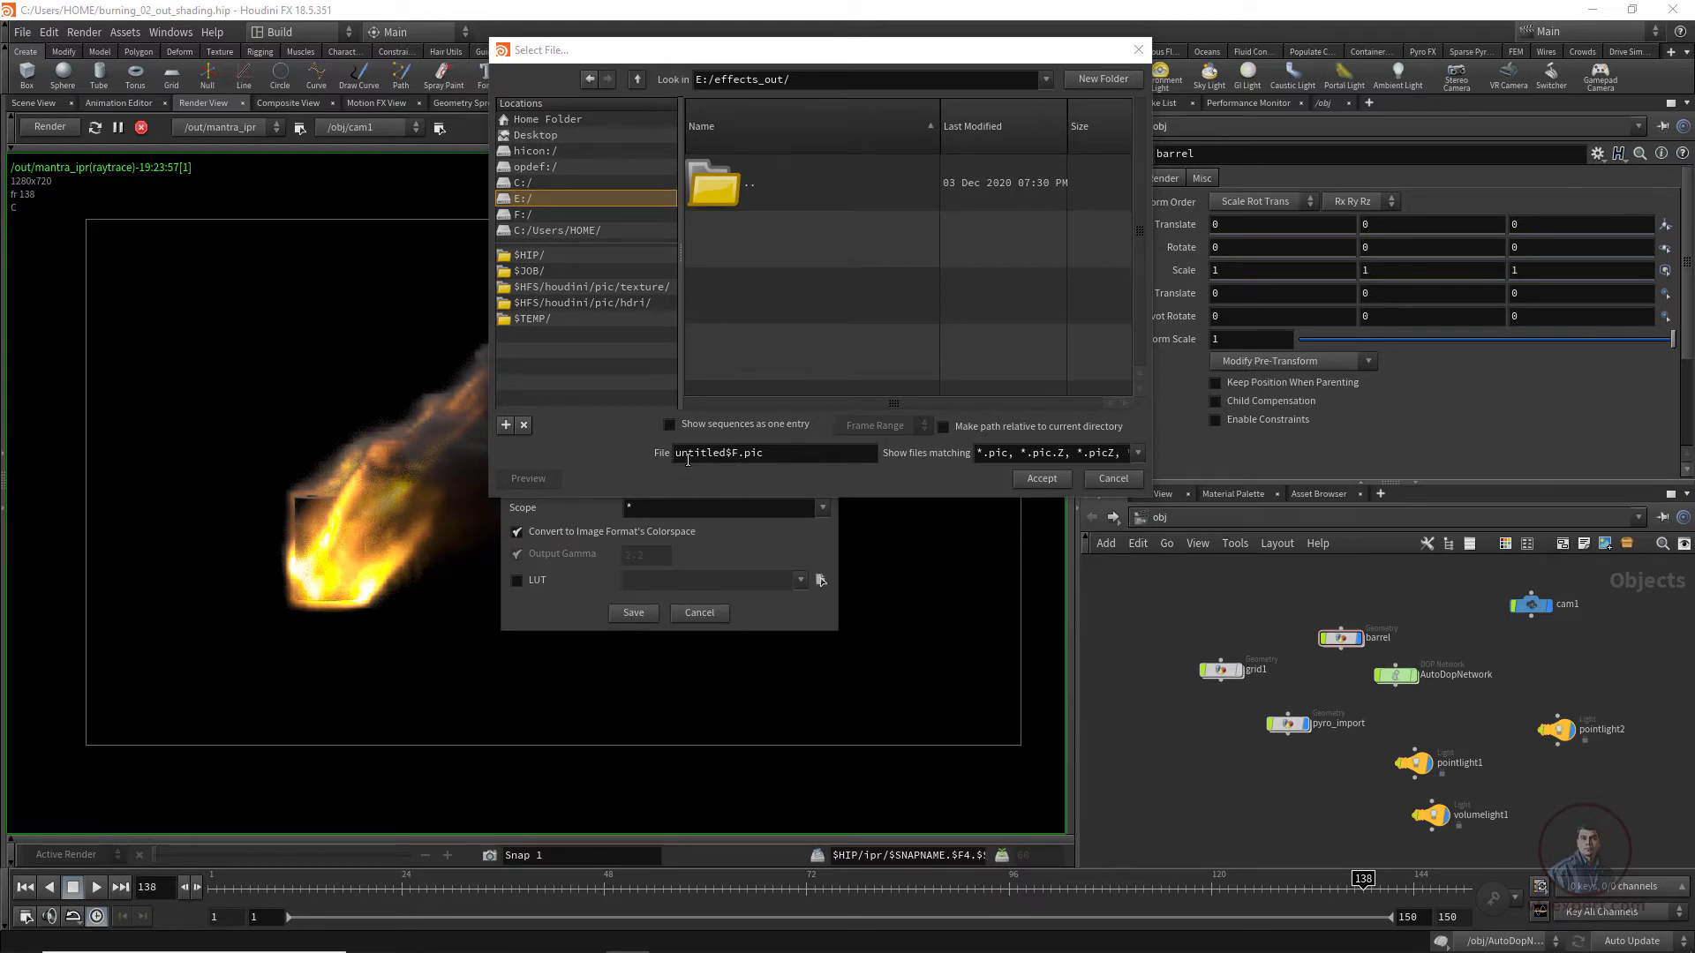
# Name the render effects_only.exr, limit the shown files to *.exr, and write the image to E:/effects_out
pyautogui.click(738, 455)
pyautogui.moveTo(739, 453)
pyautogui.mouseDown()
pyautogui.moveTo(676, 453)
pyautogui.moveTo(757, 454)
pyautogui.mouseUp()
pyautogui.write('effects_only')
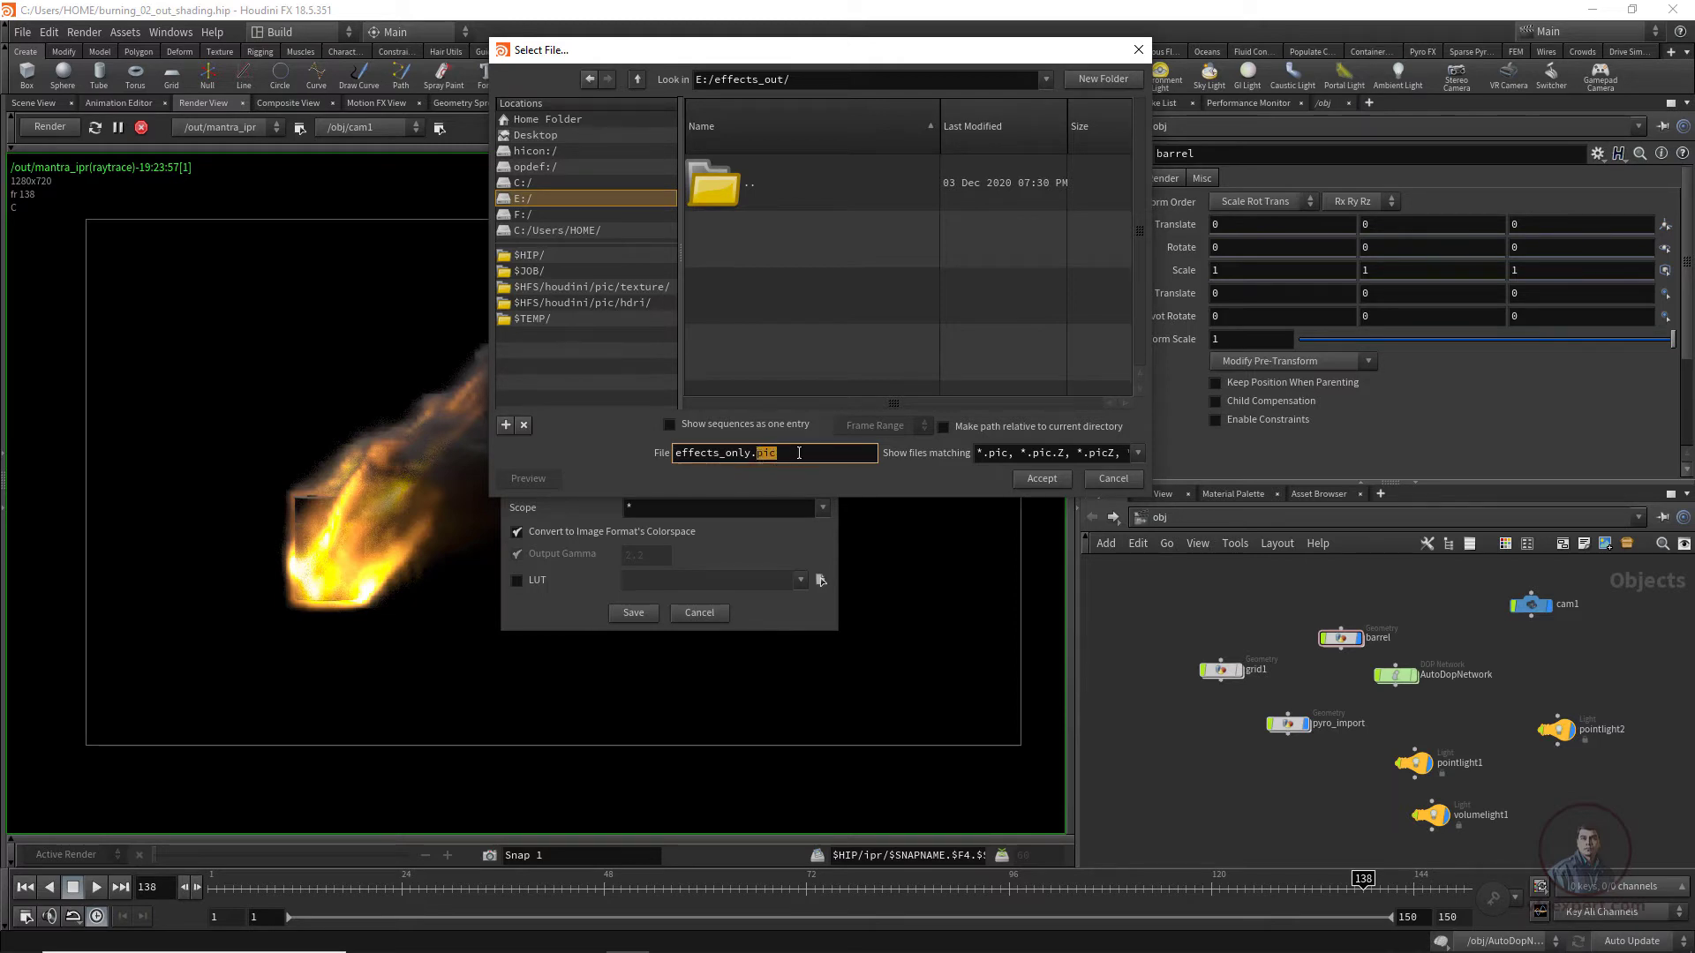
pyautogui.write('exr')
pyautogui.click(1138, 453)
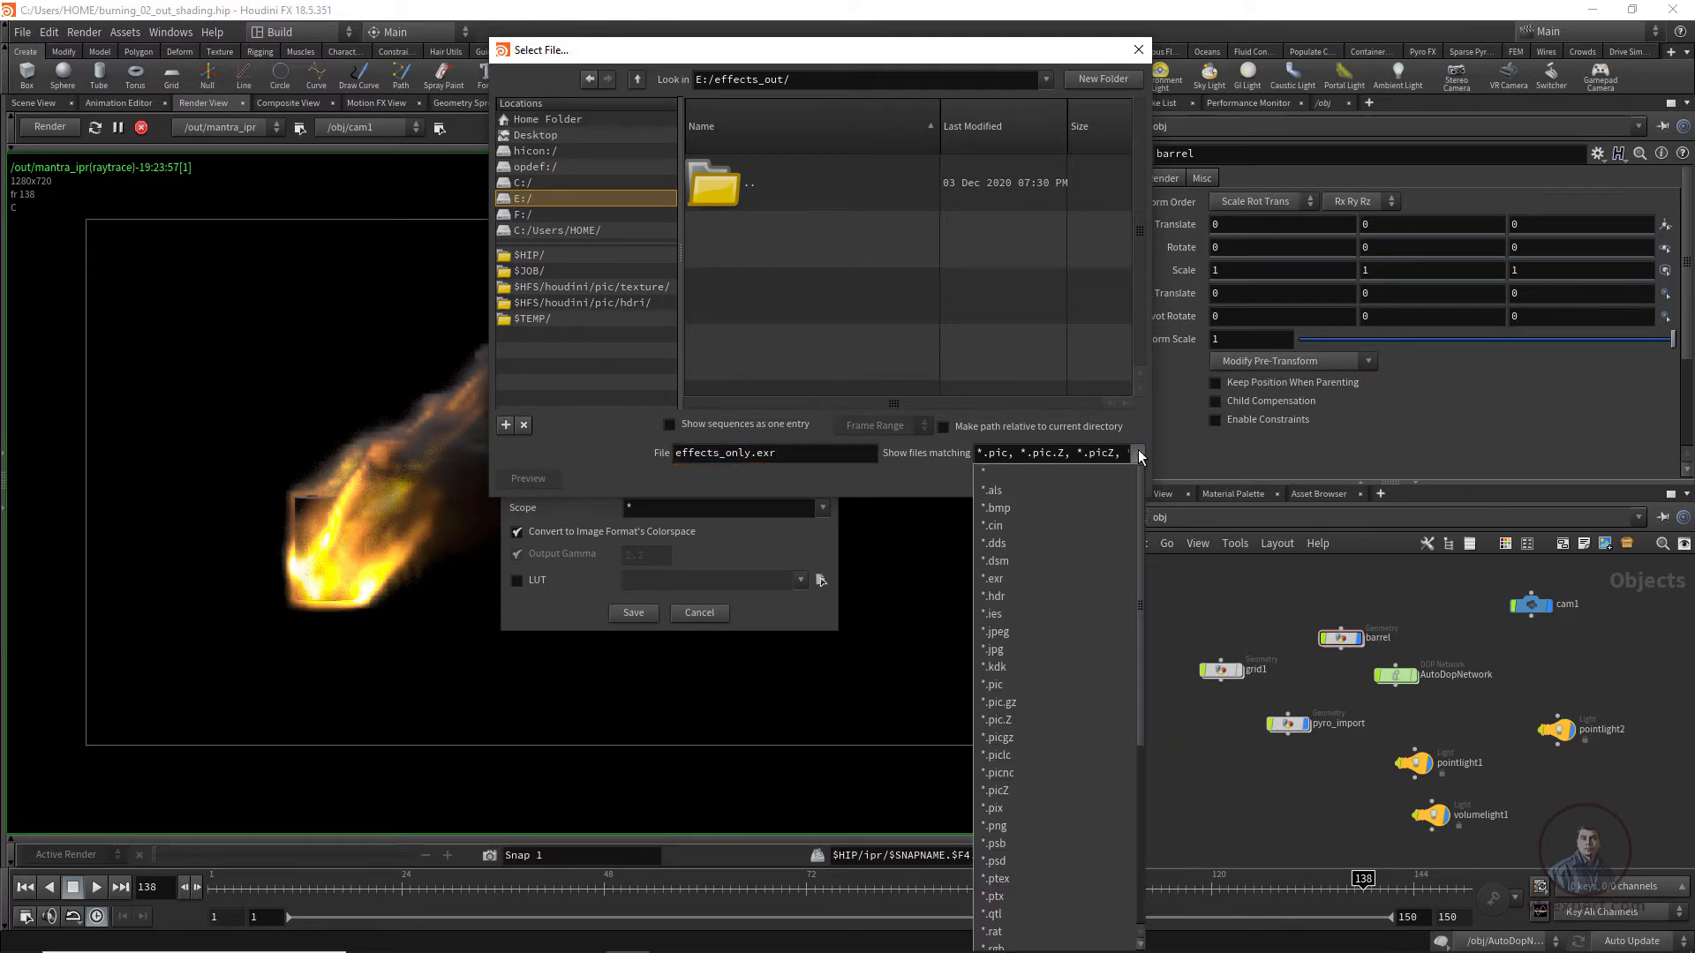
pyautogui.click(1008, 578)
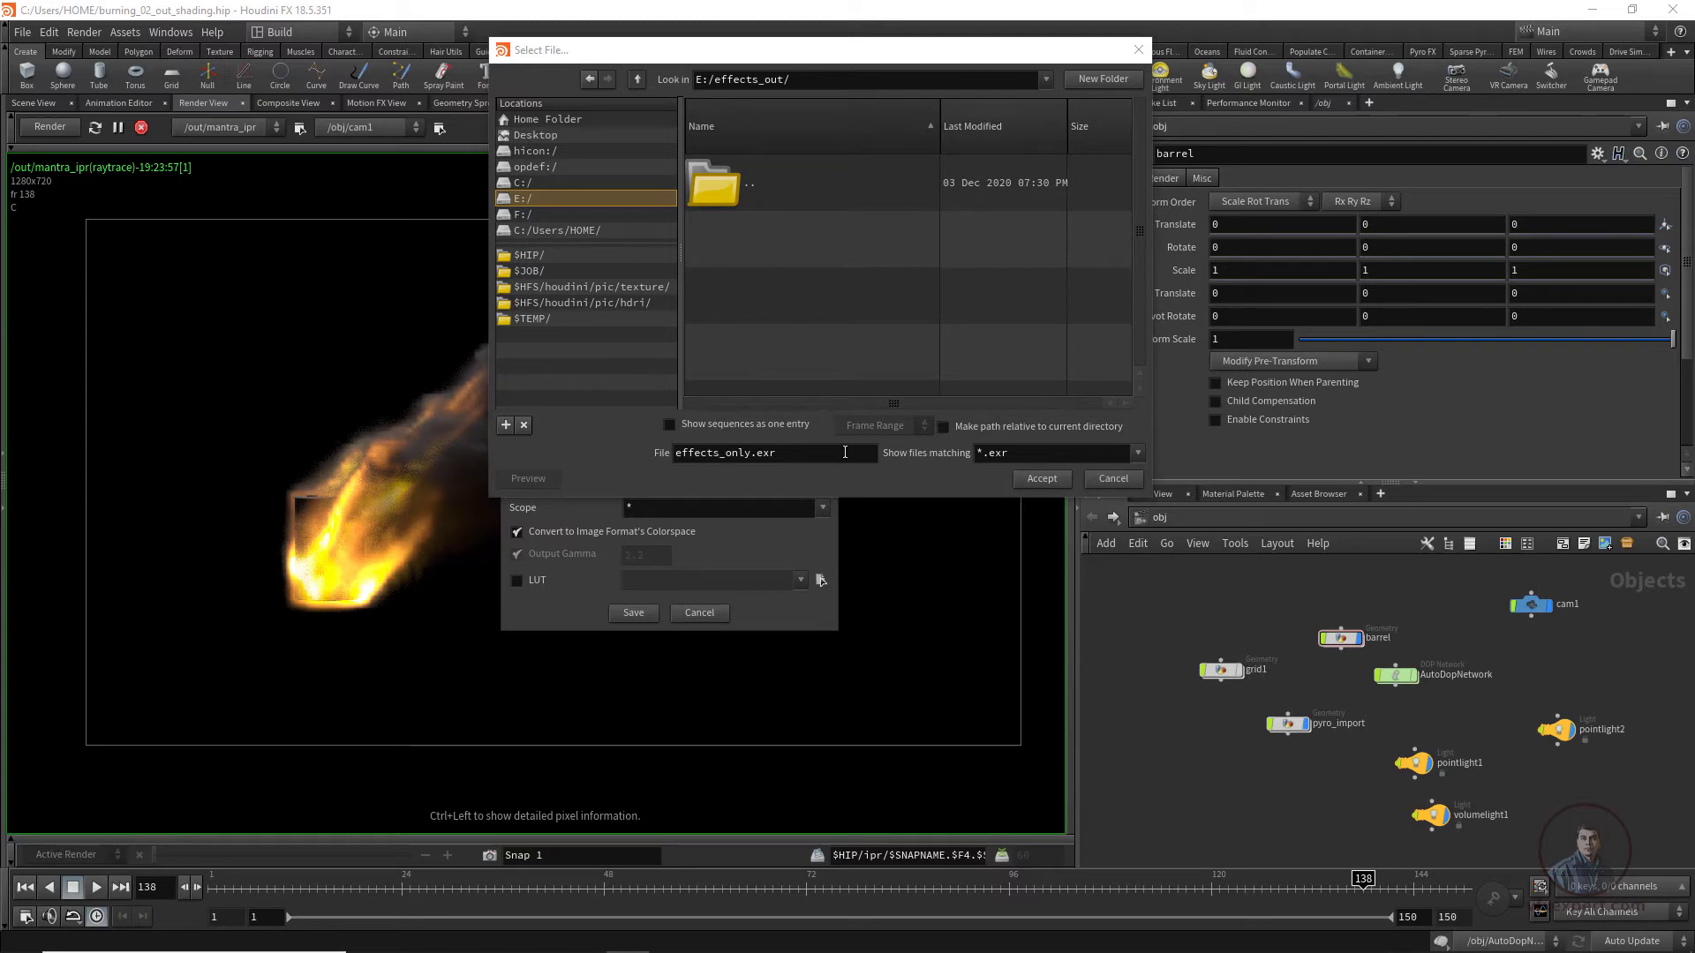
pyautogui.click(1050, 480)
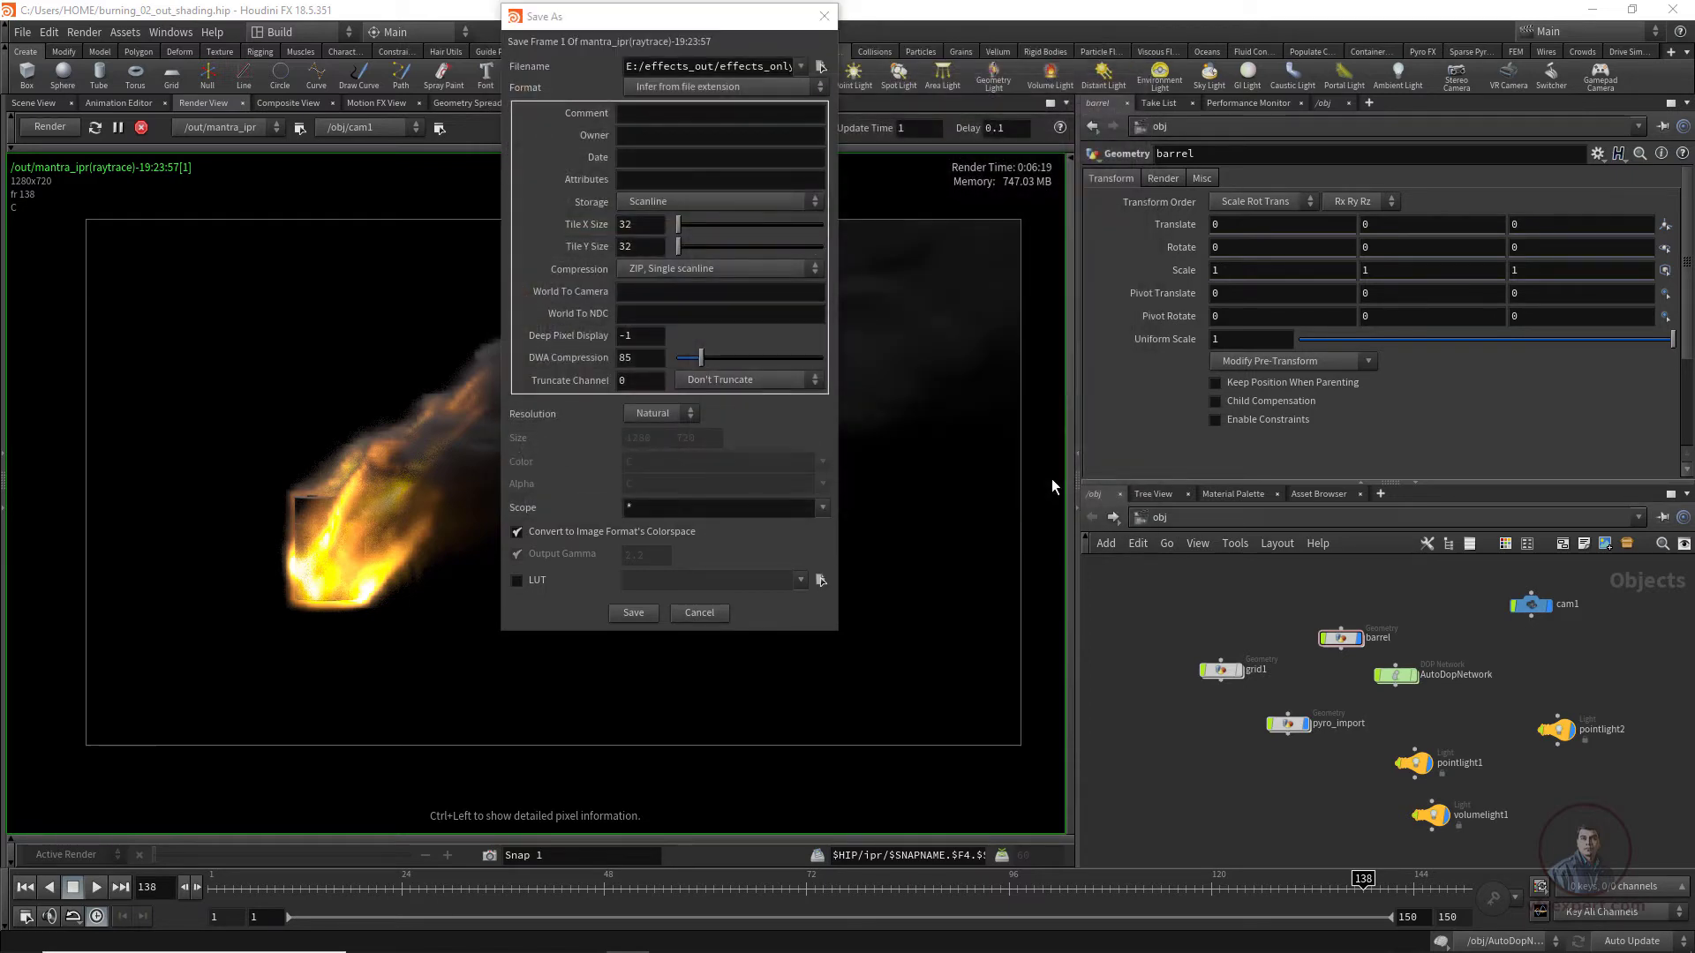
pyautogui.click(639, 616)
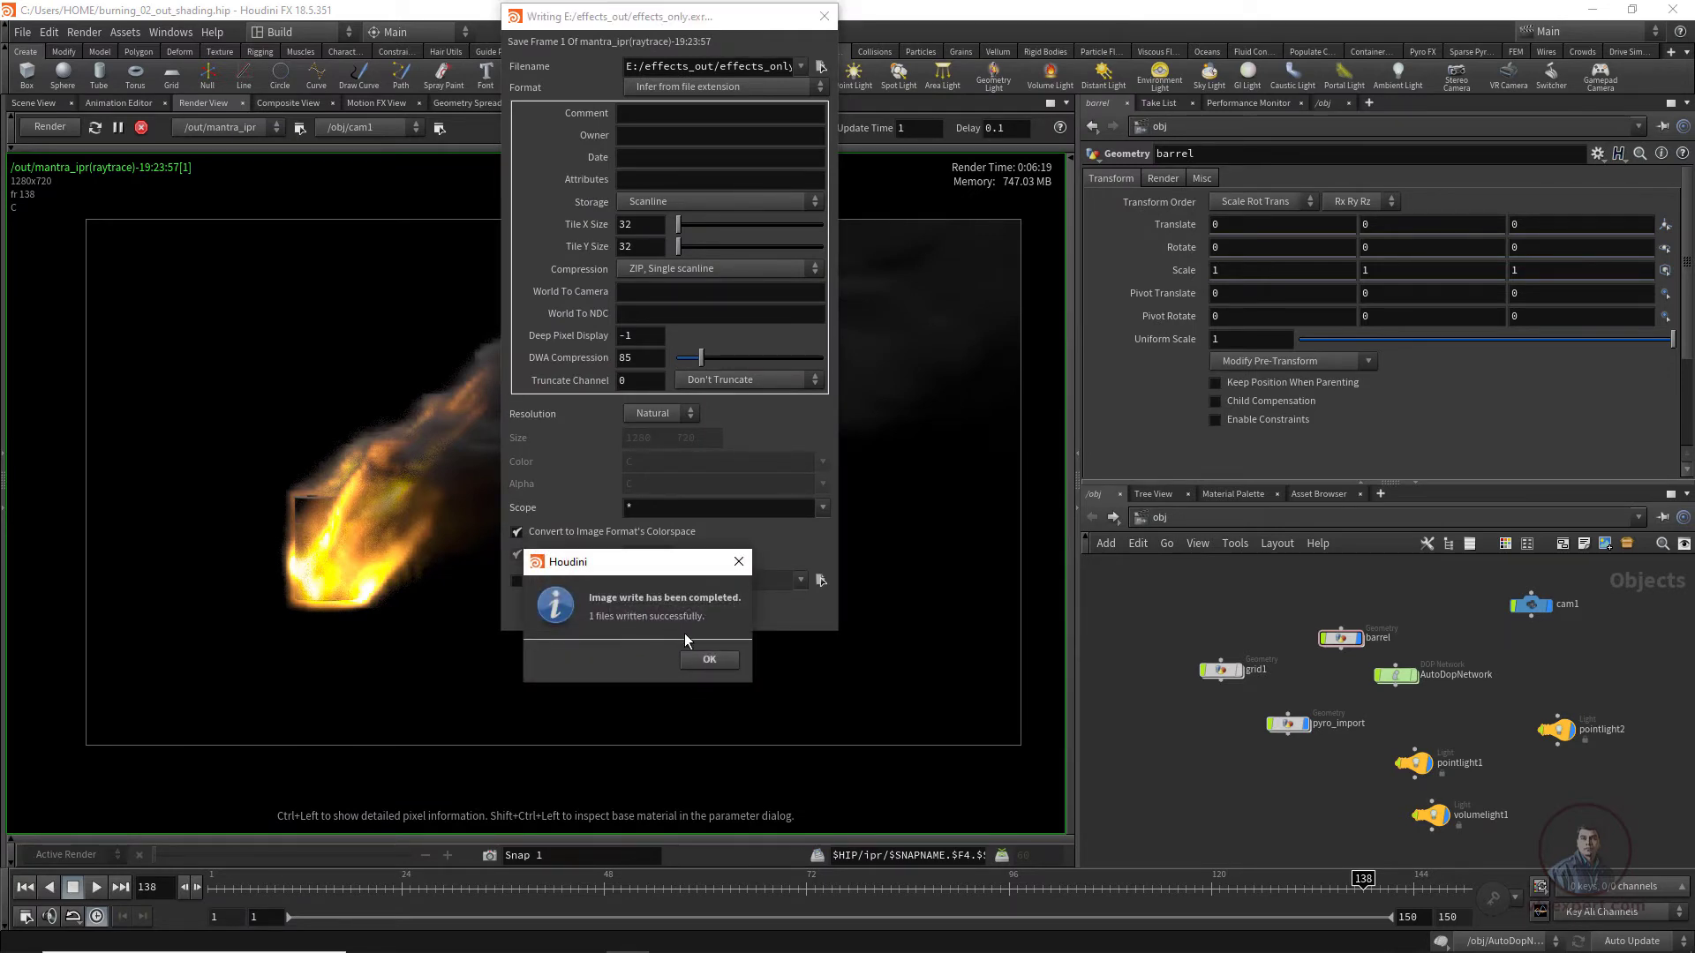
pyautogui.click(709, 663)
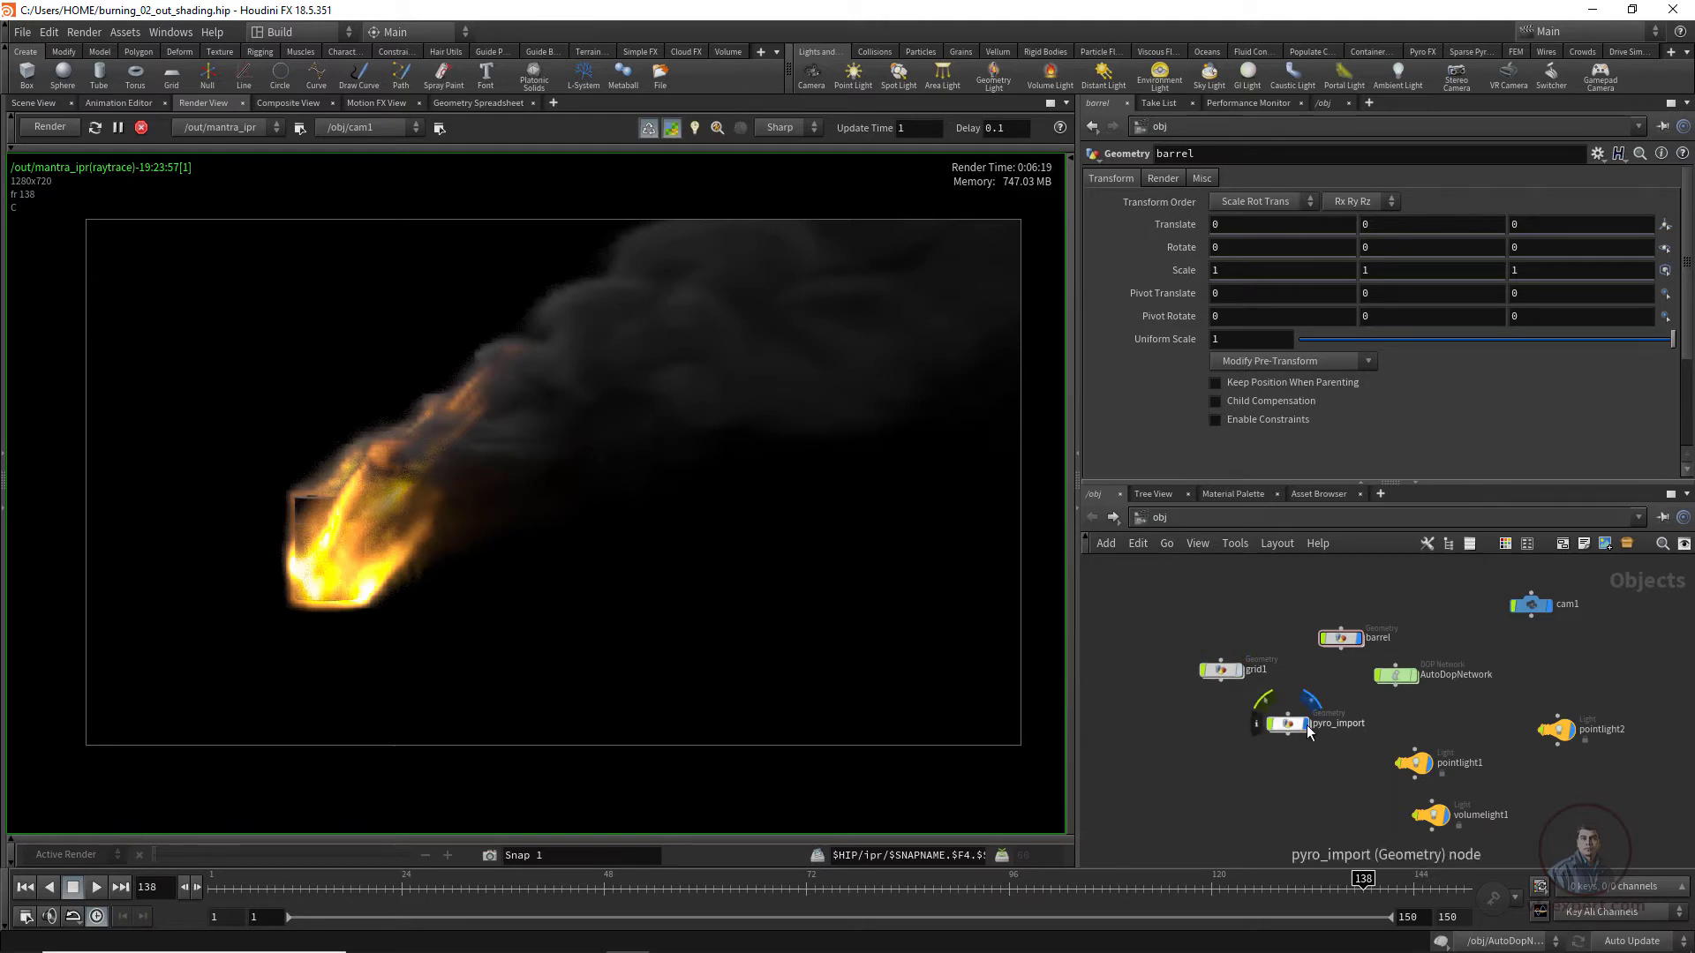
# Render the grid1 floor reflections with pyro_import and barrel hidden, and save the frame as effects_reff.exr in E:/effects_out
pyautogui.click(1255, 702)
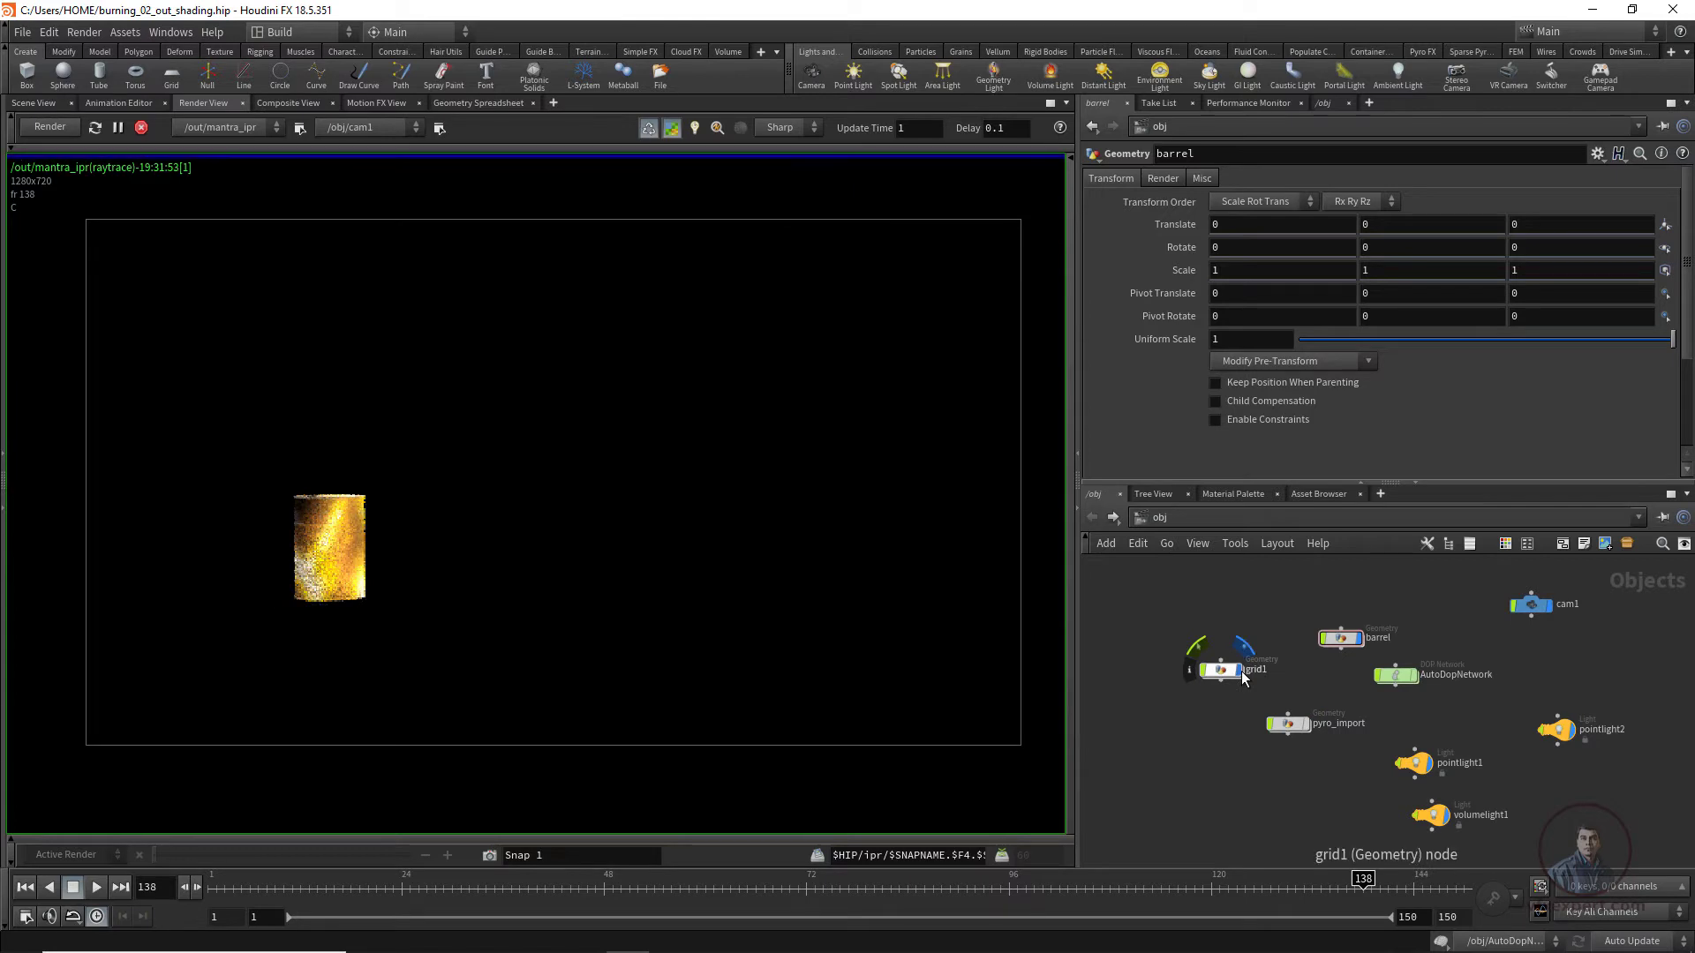
pyautogui.click(1362, 645)
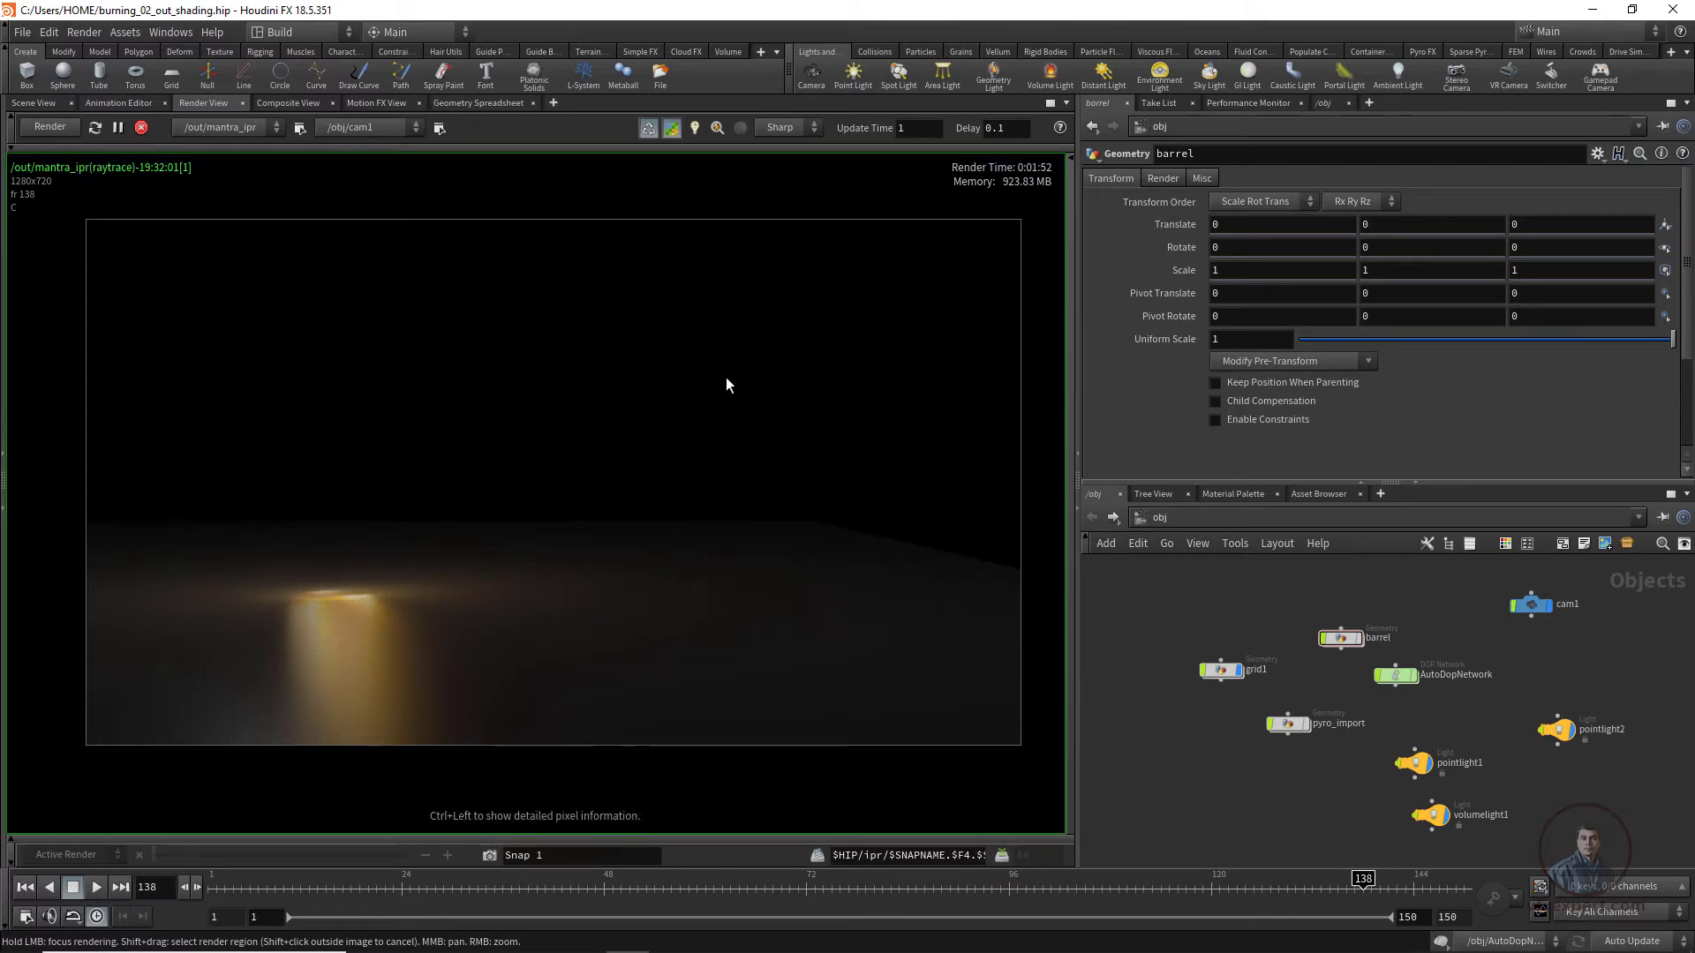
pyautogui.rightClick(533, 319)
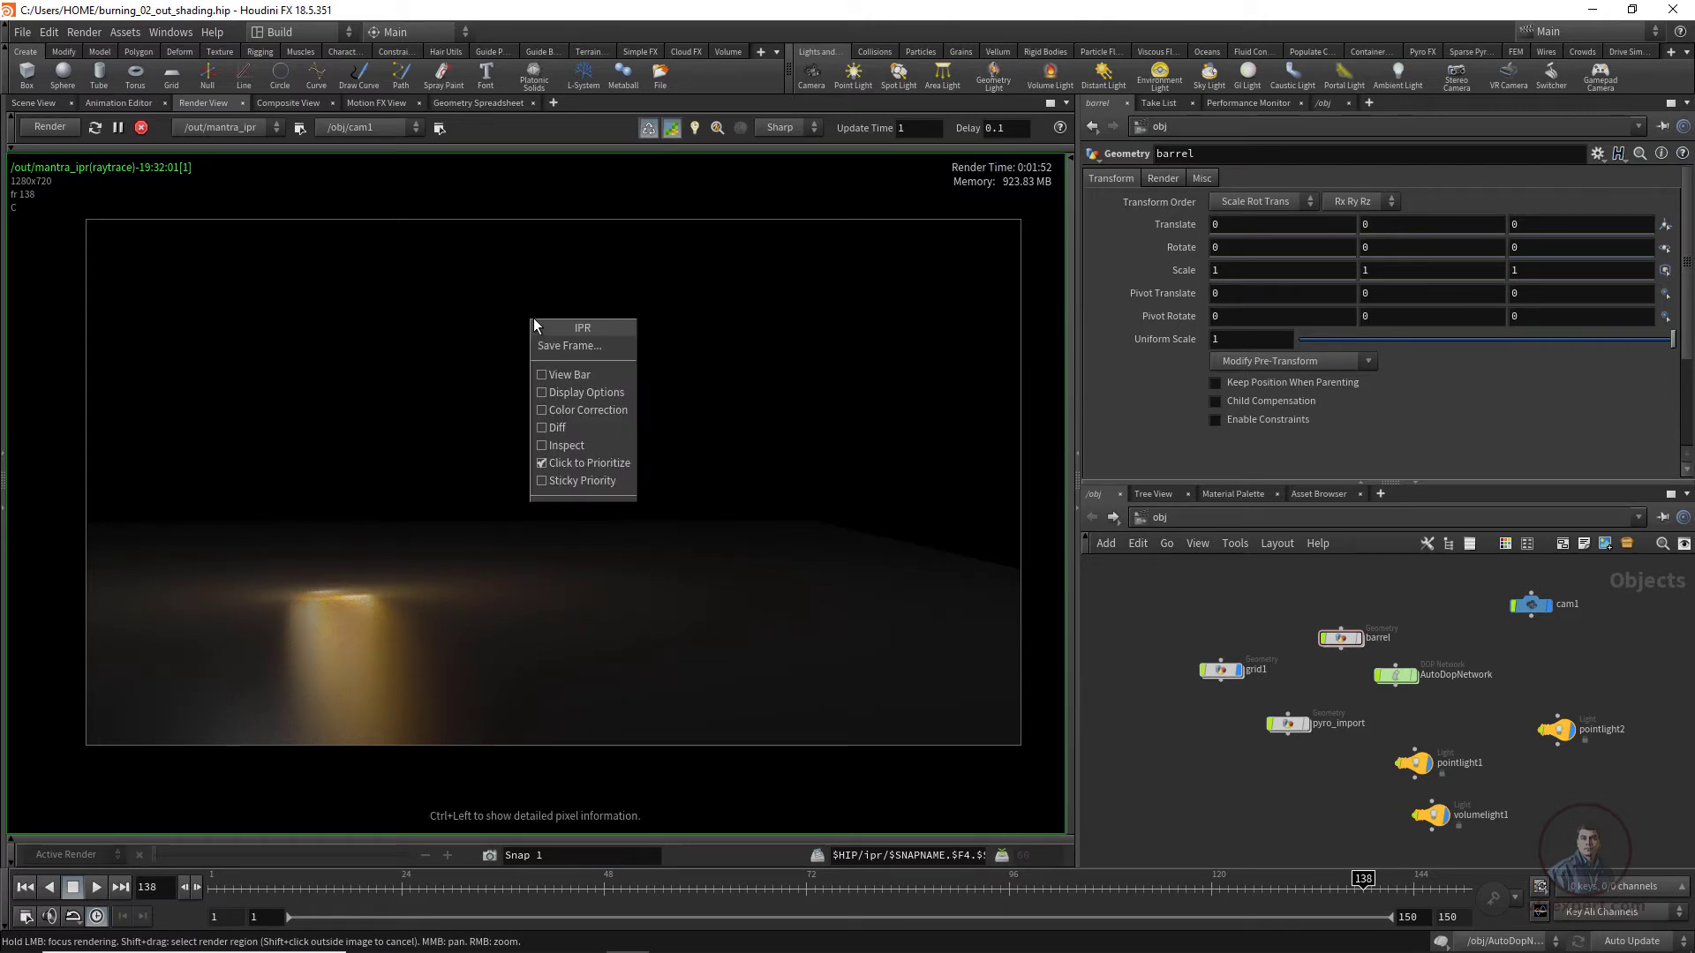
pyautogui.click(578, 346)
pyautogui.click(810, 71)
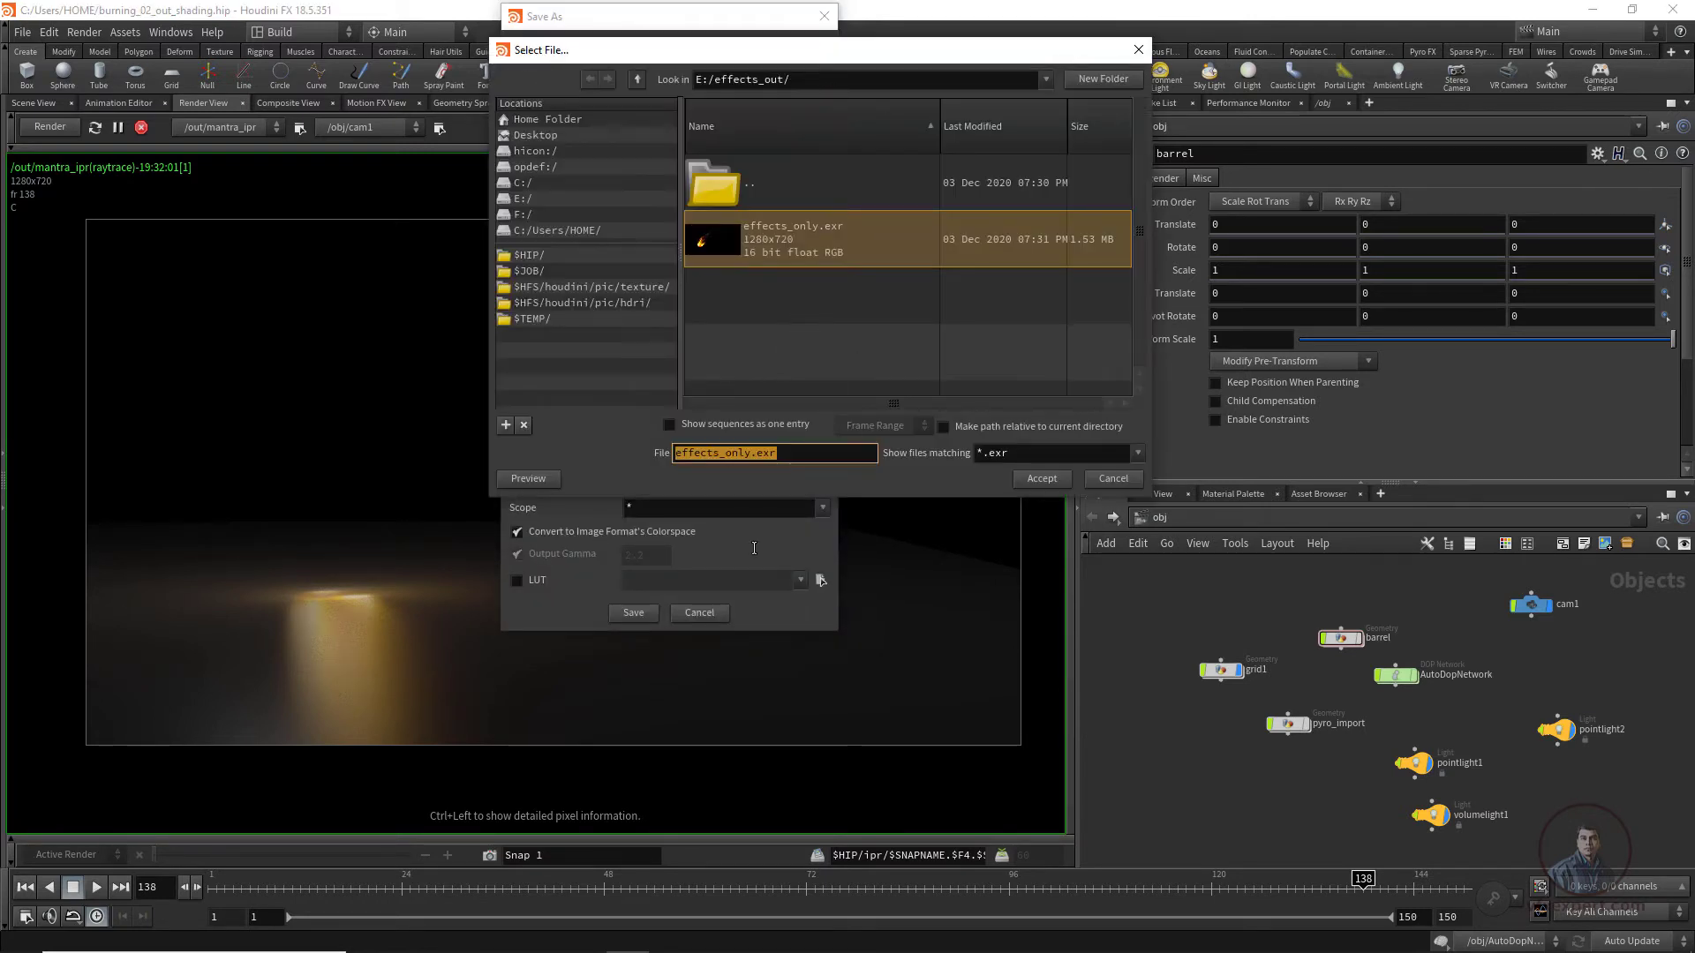
pyautogui.moveTo(751, 456); pyautogui.dragTo(725, 457)
pyautogui.write('reff')
pyautogui.click(1041, 478)
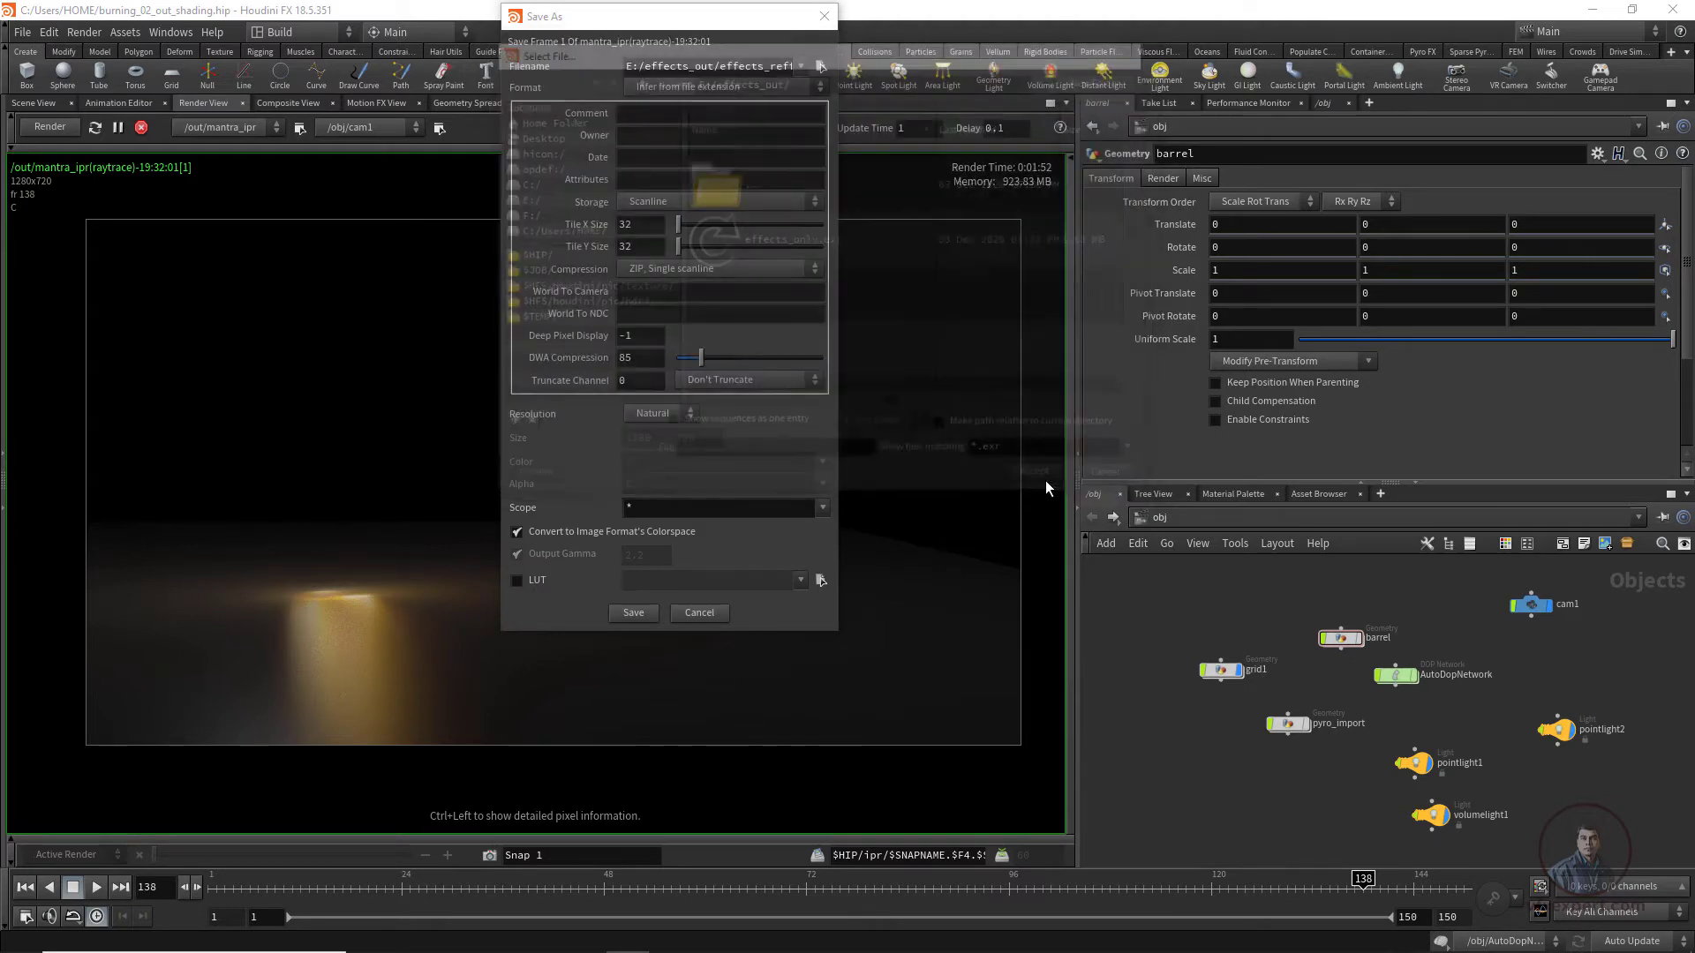
pyautogui.click(632, 612)
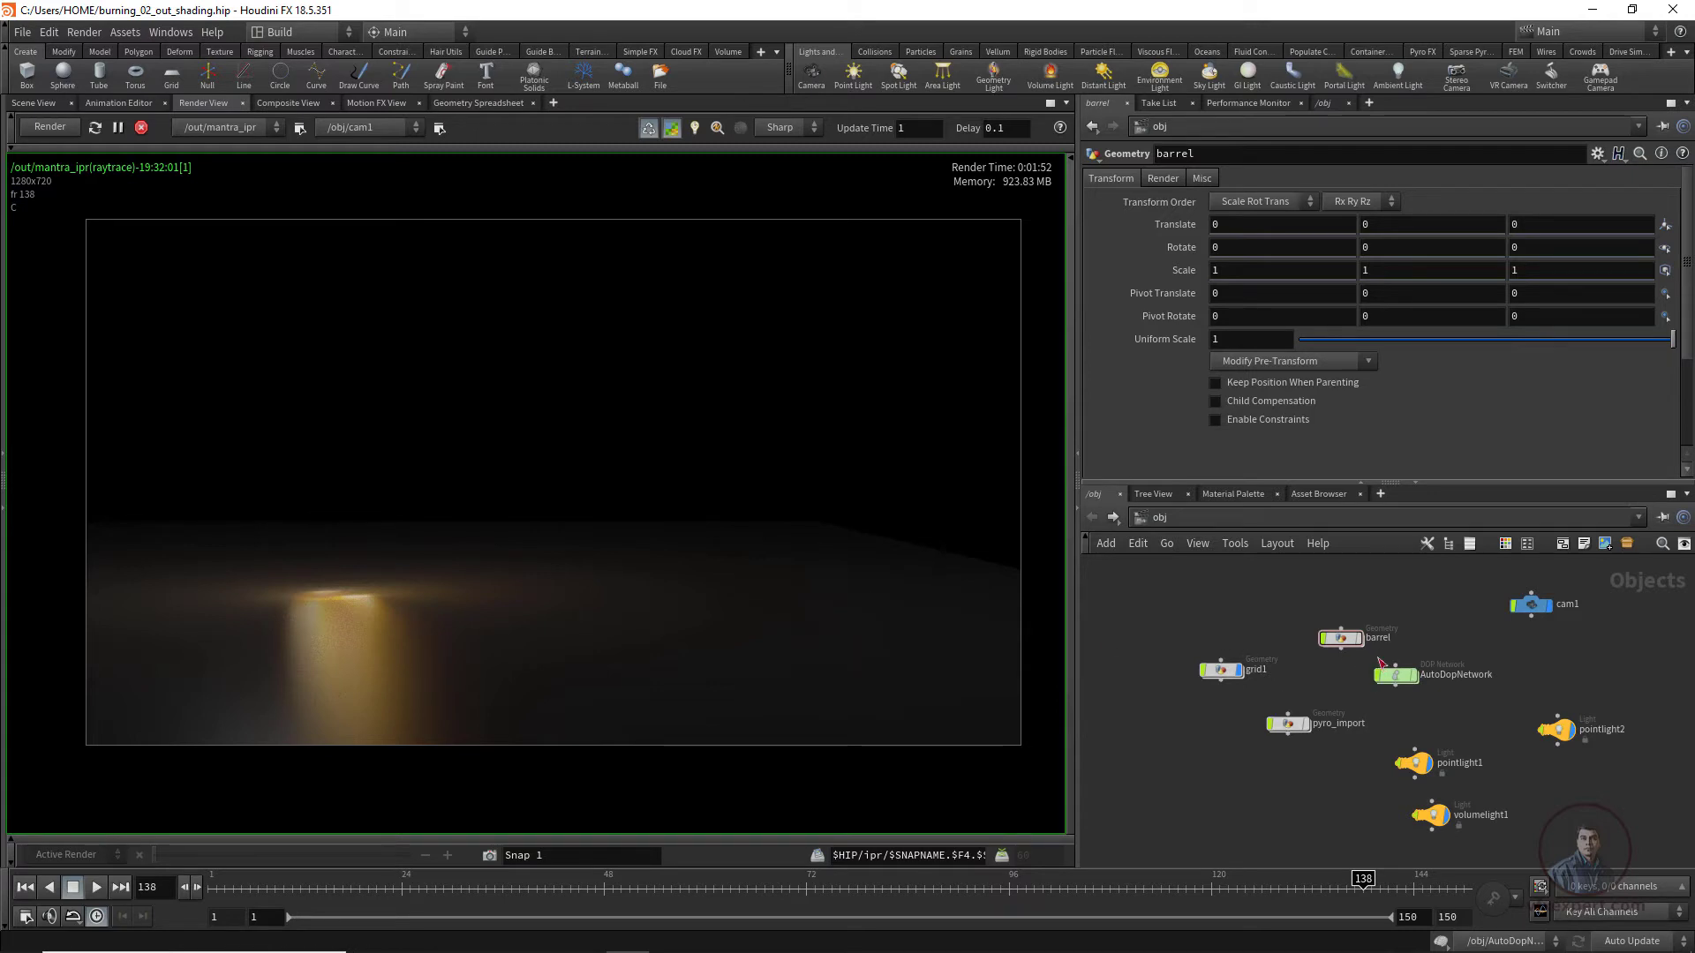
# Hide the grid1 floor, bring barrel and pyro_import back into the render, and pause the render
pyautogui.click(1239, 672)
pyautogui.click(1360, 639)
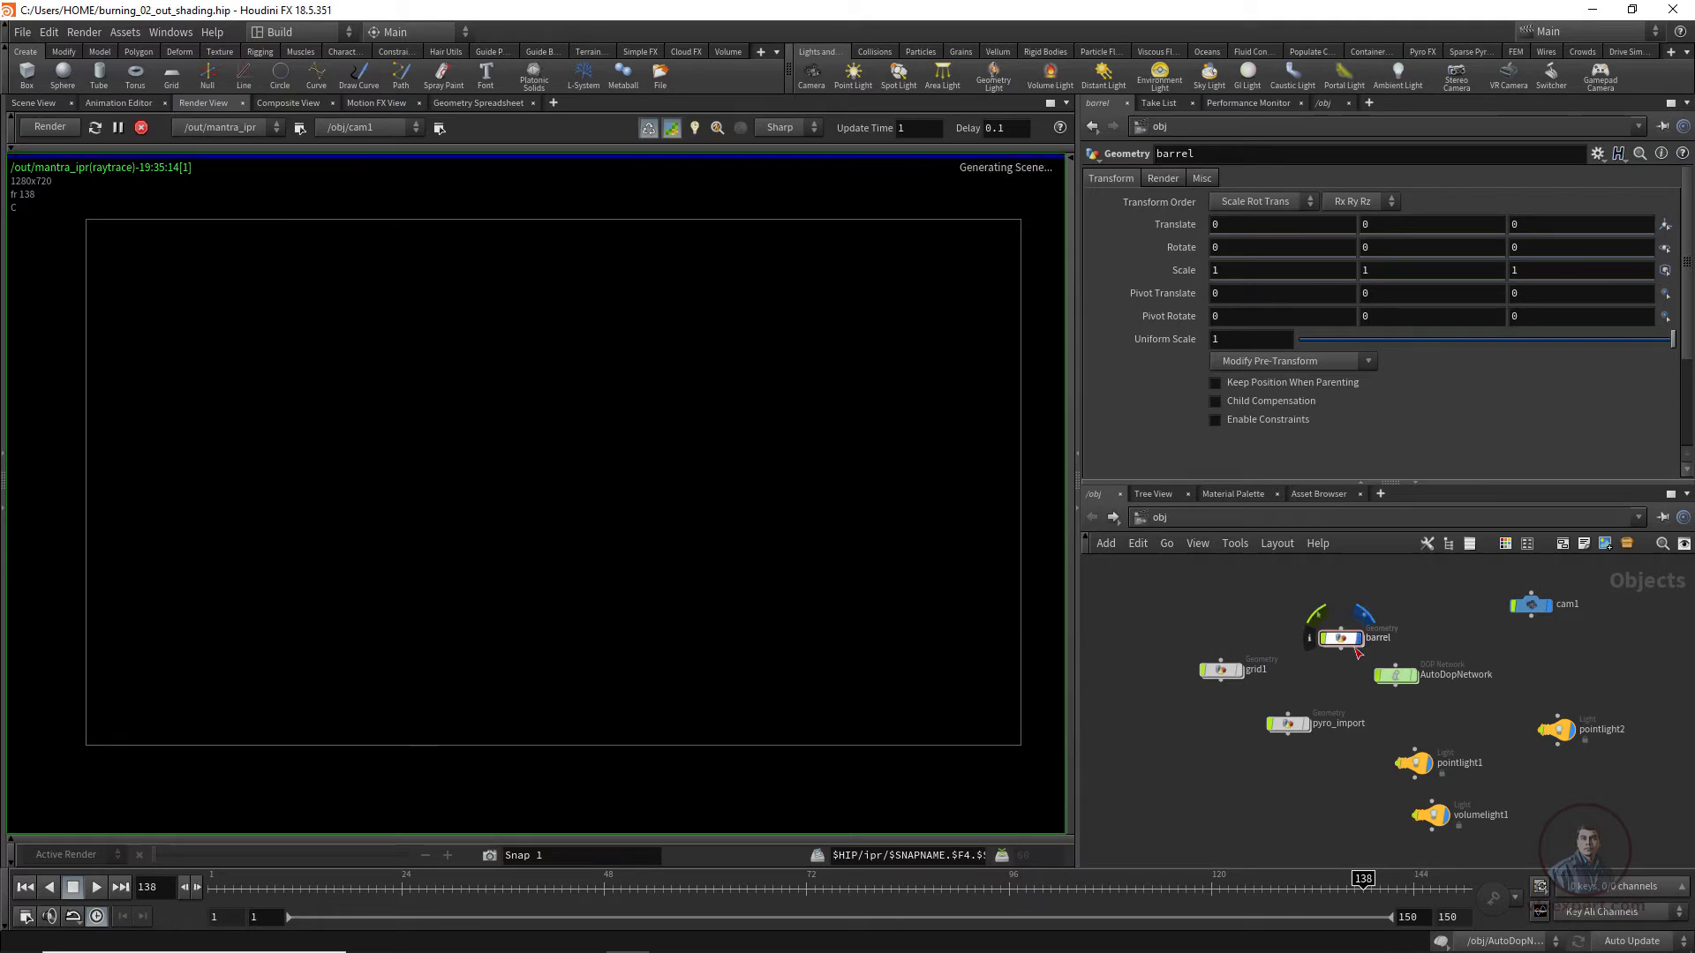
pyautogui.click(1305, 724)
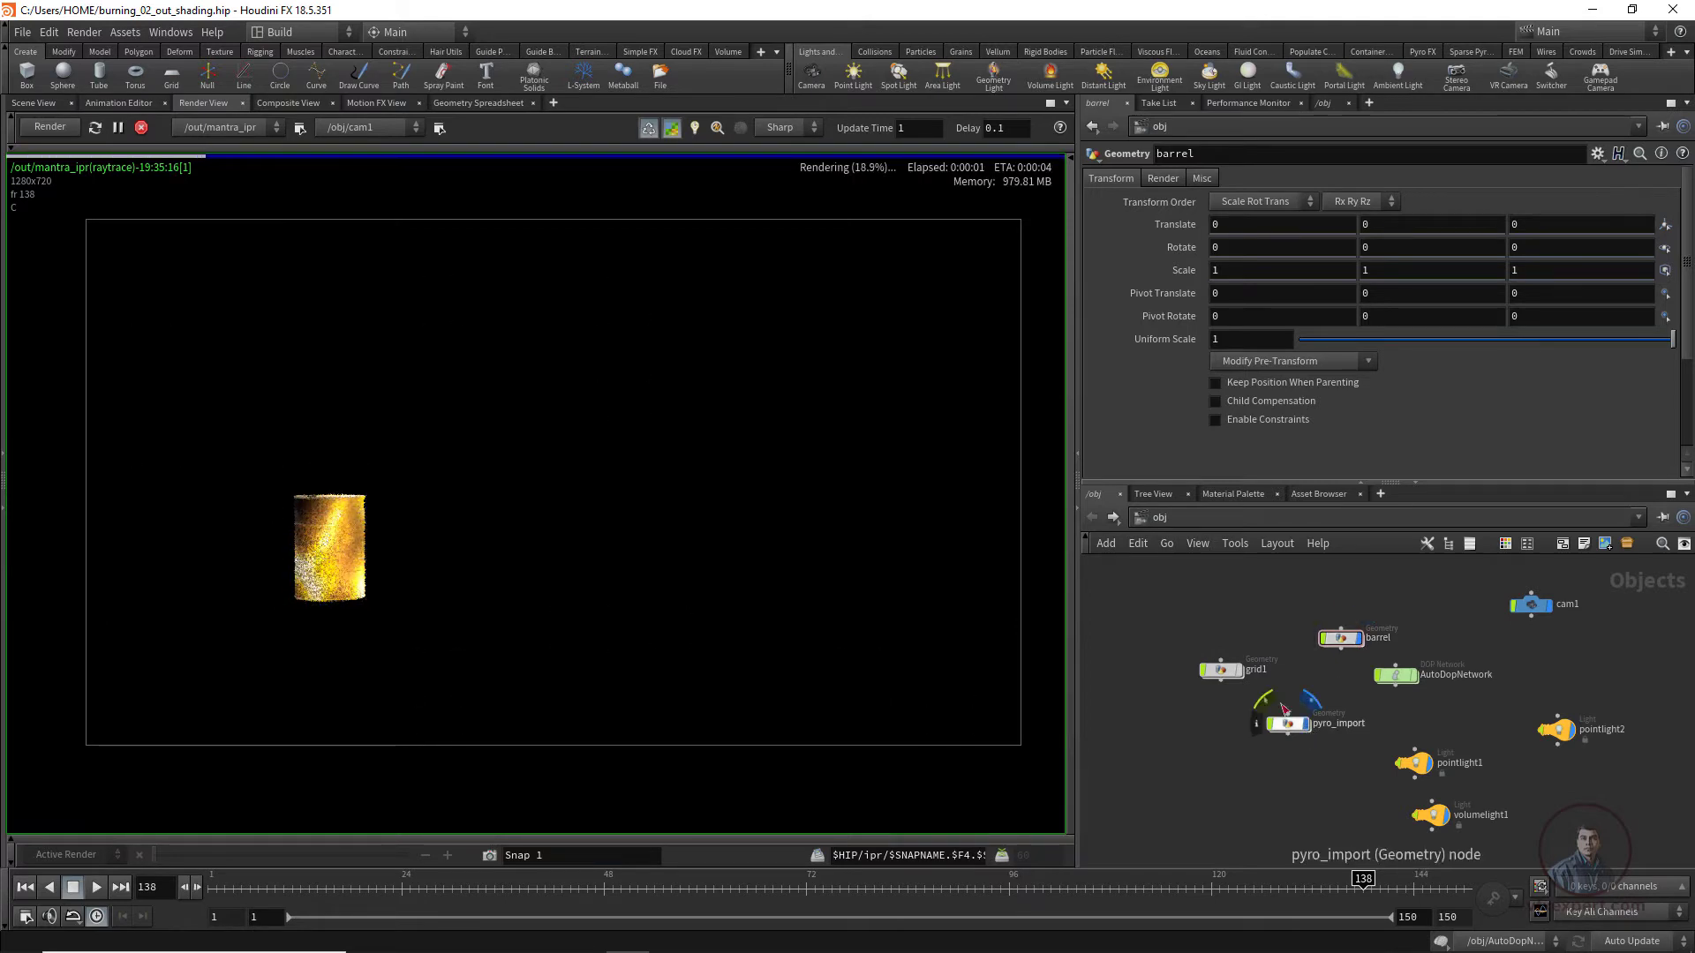
pyautogui.click(117, 127)
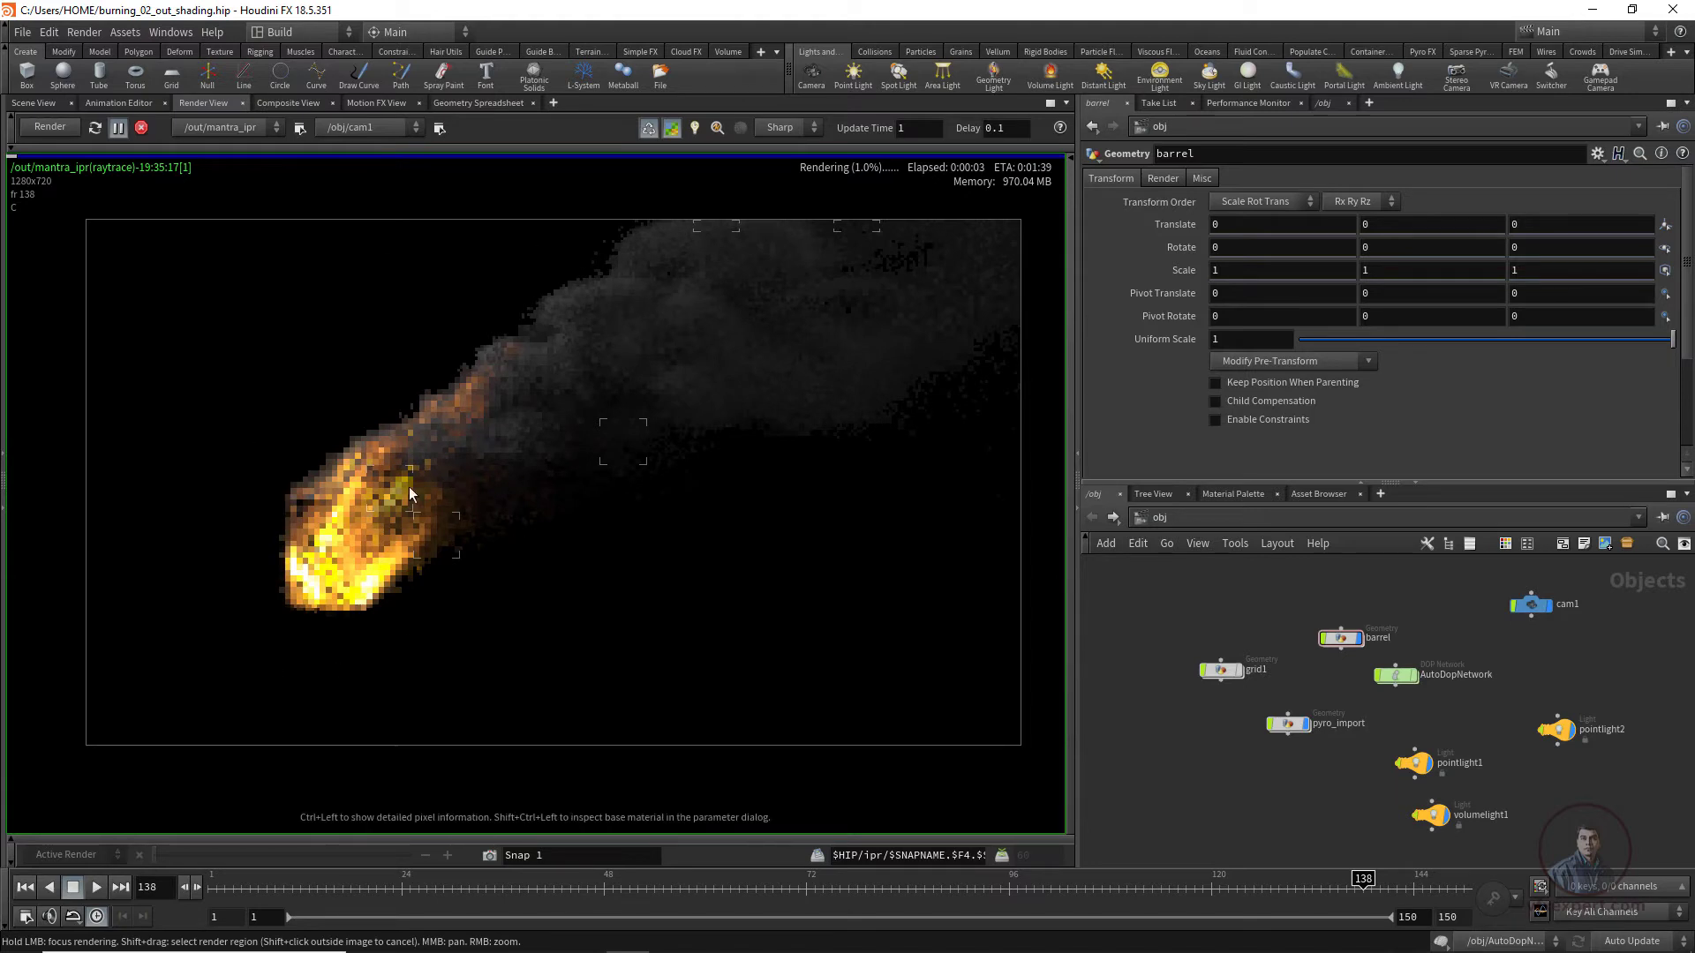
# Return to the 3D scene view and save the scene under a new name with _rendering added
pyautogui.click(35, 103)
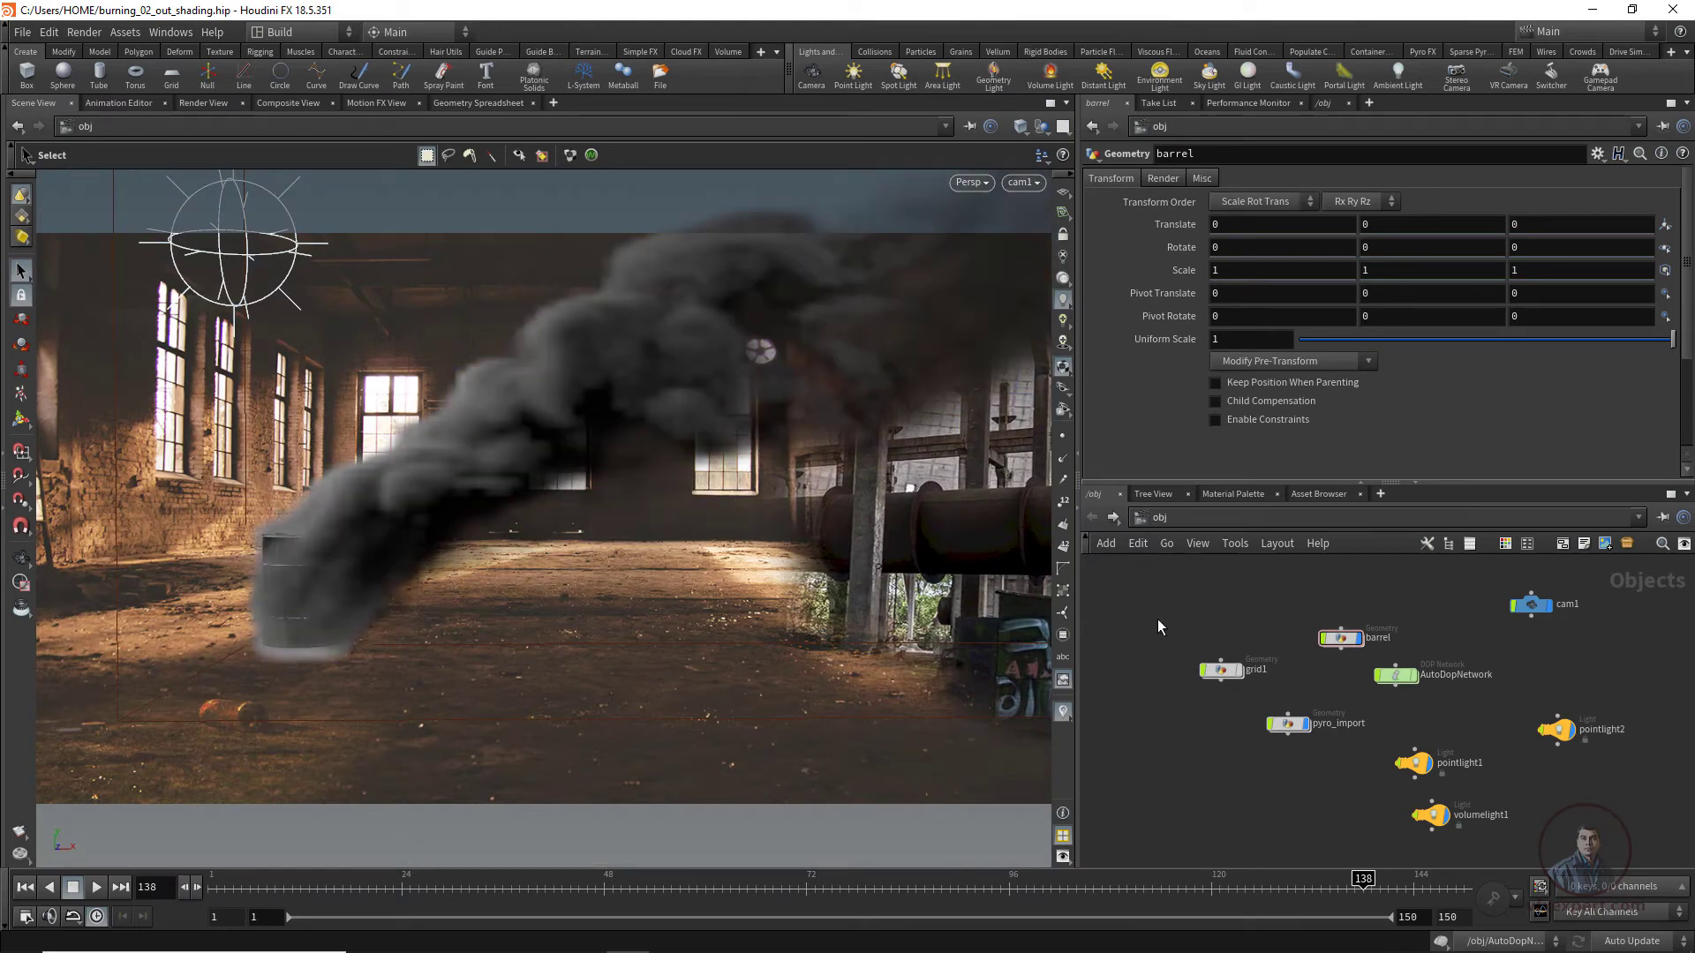
pyautogui.click(22, 32)
pyautogui.click(39, 133)
pyautogui.click(334, 421)
pyautogui.write('_rendering')
pyautogui.click(550, 448)
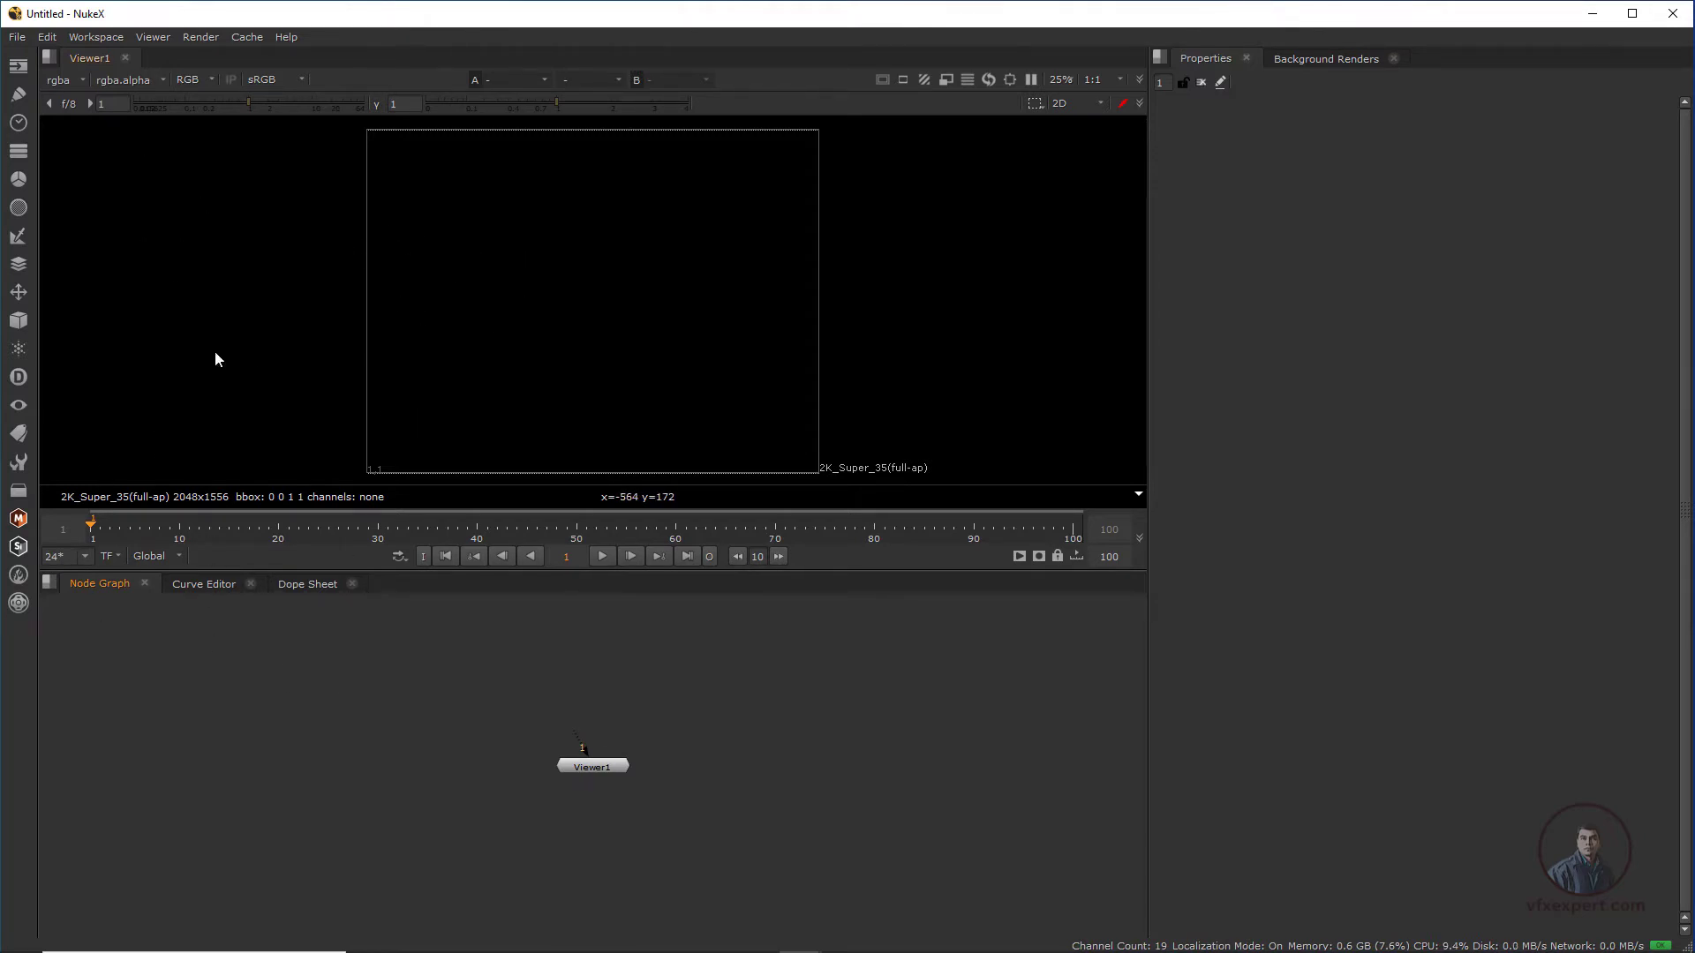
# In NukeX, read in the background plate barrel bg.jpg from E:/houdini files
pyautogui.click(21, 72)
pyautogui.click(66, 65)
pyautogui.click(318, 334)
pyautogui.click(317, 312)
pyautogui.scroll(-5, 524, 305)
pyautogui.click(524, 302)
pyautogui.click(494, 187)
pyautogui.click(1301, 516)
# Show the barrel bg.jpg plate in the viewer, with the Viewer node placed directly below its Read node
pyautogui.press('1')
pyautogui.moveTo(590, 767); pyautogui.dragTo(532, 797)
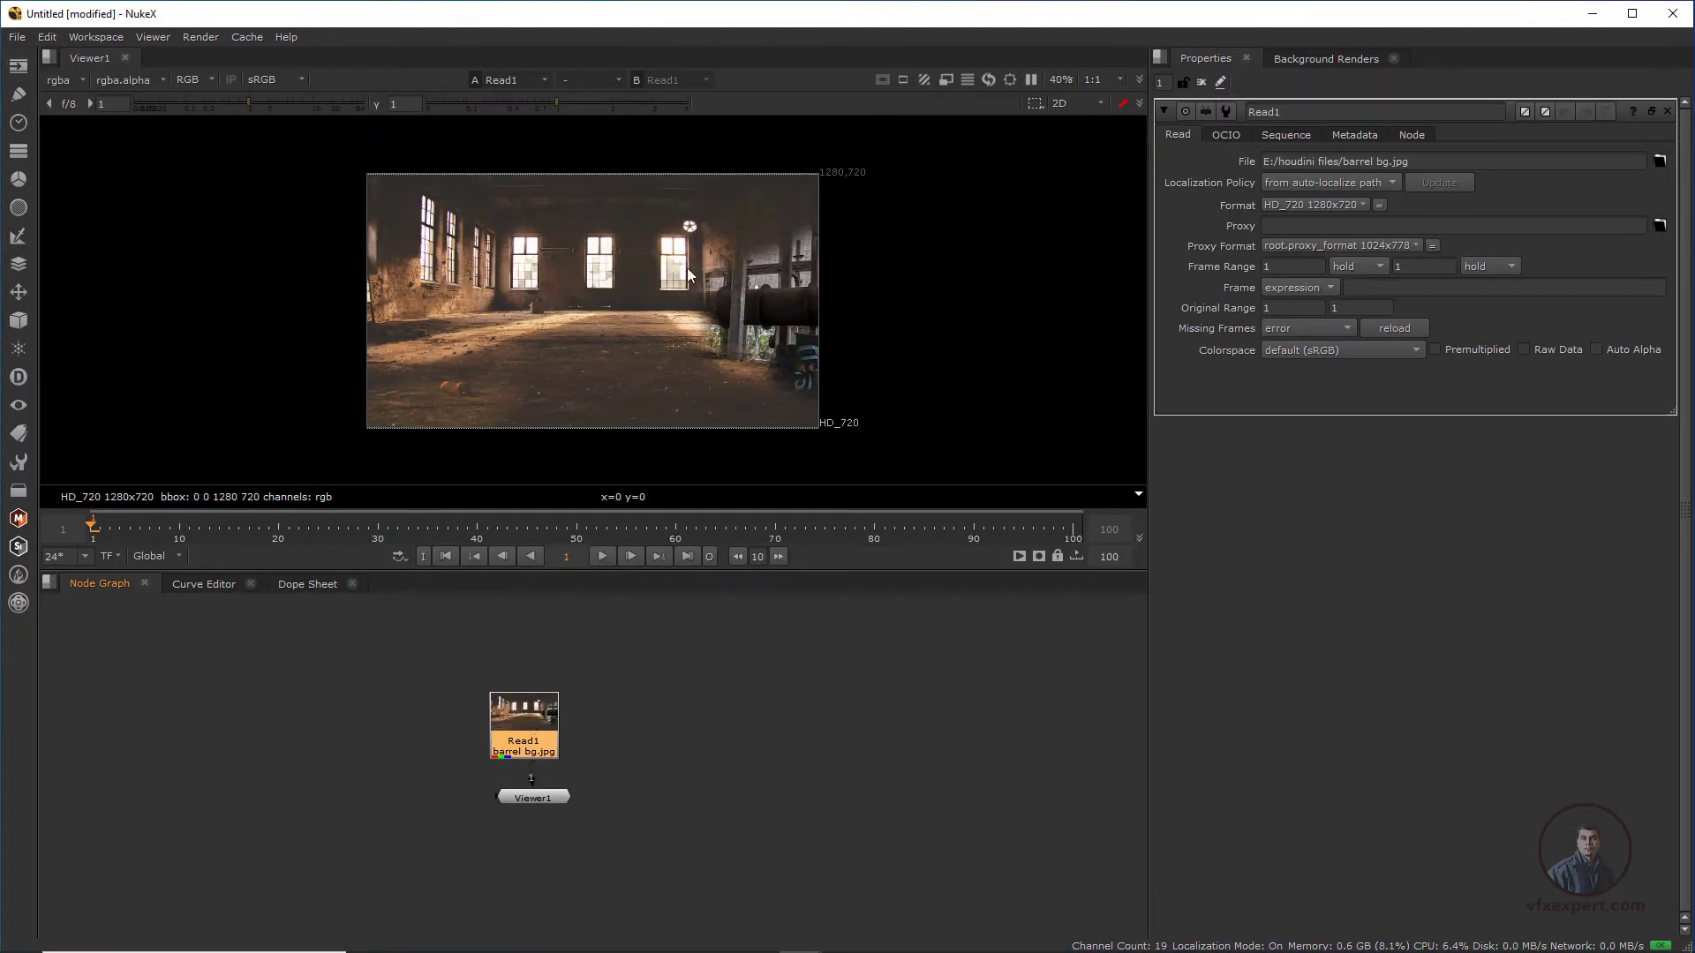
pyautogui.scroll(3, 684, 280)
pyautogui.scroll(-2, 702, 305)
pyautogui.moveTo(681, 397); pyautogui.dragTo(688, 369, button='middle')
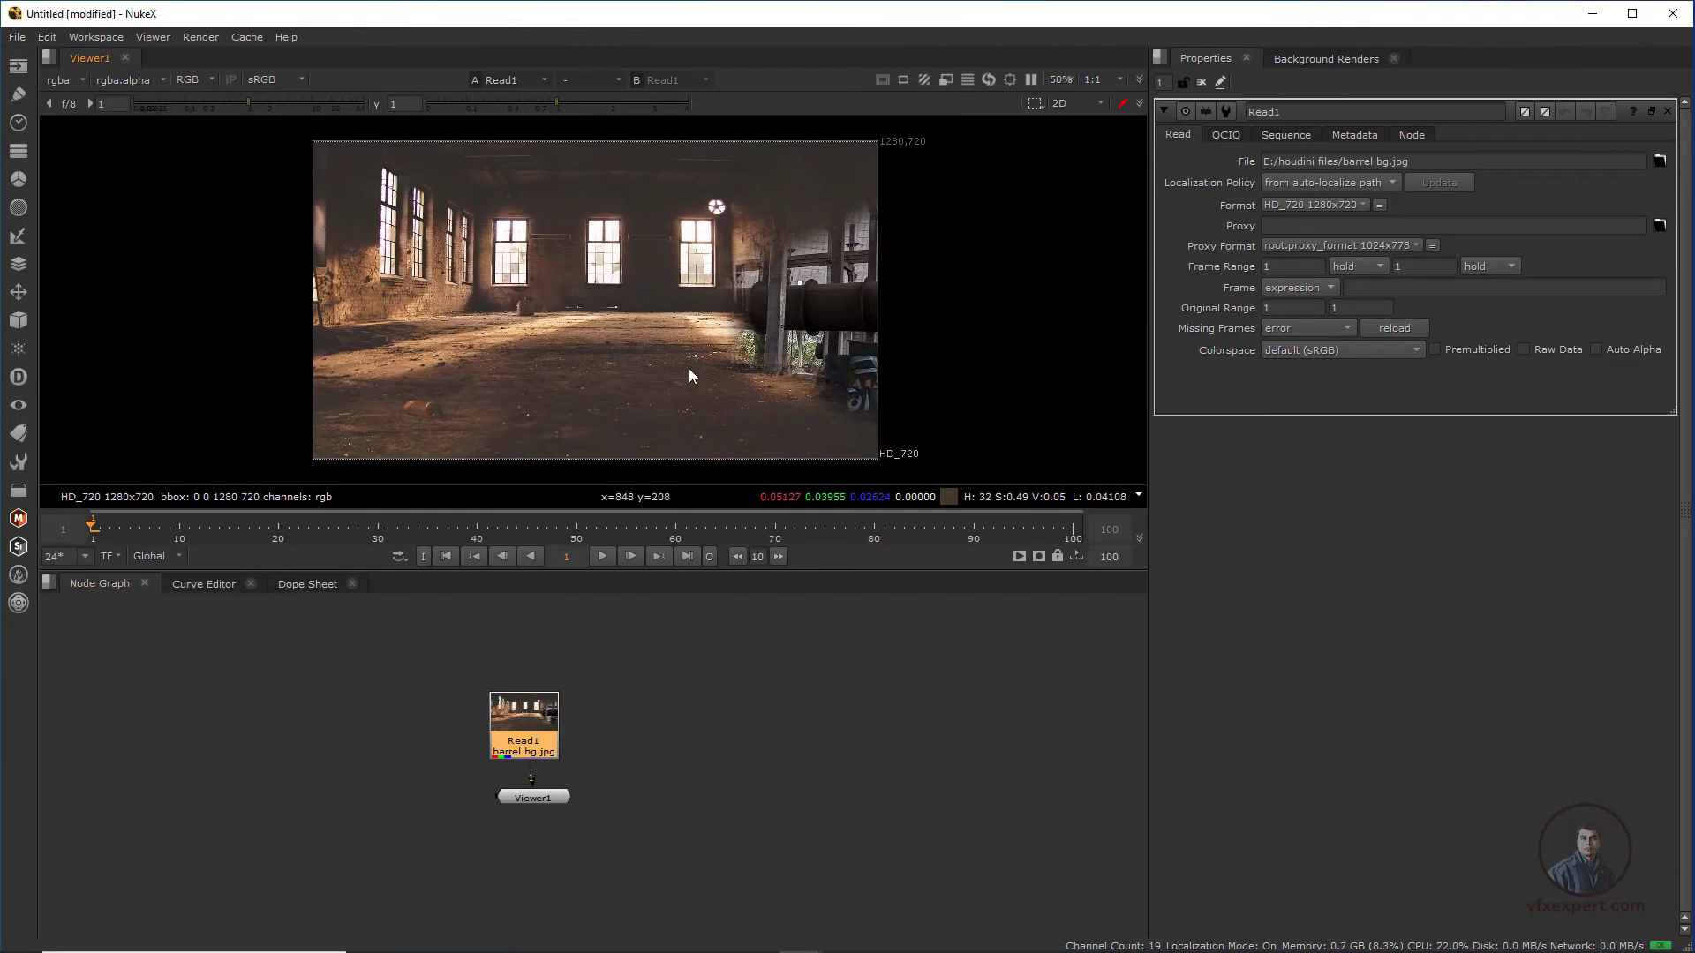
# Read in both effects_only.exr and effects_reff.exr from E:/effects_out
pyautogui.click(18, 68)
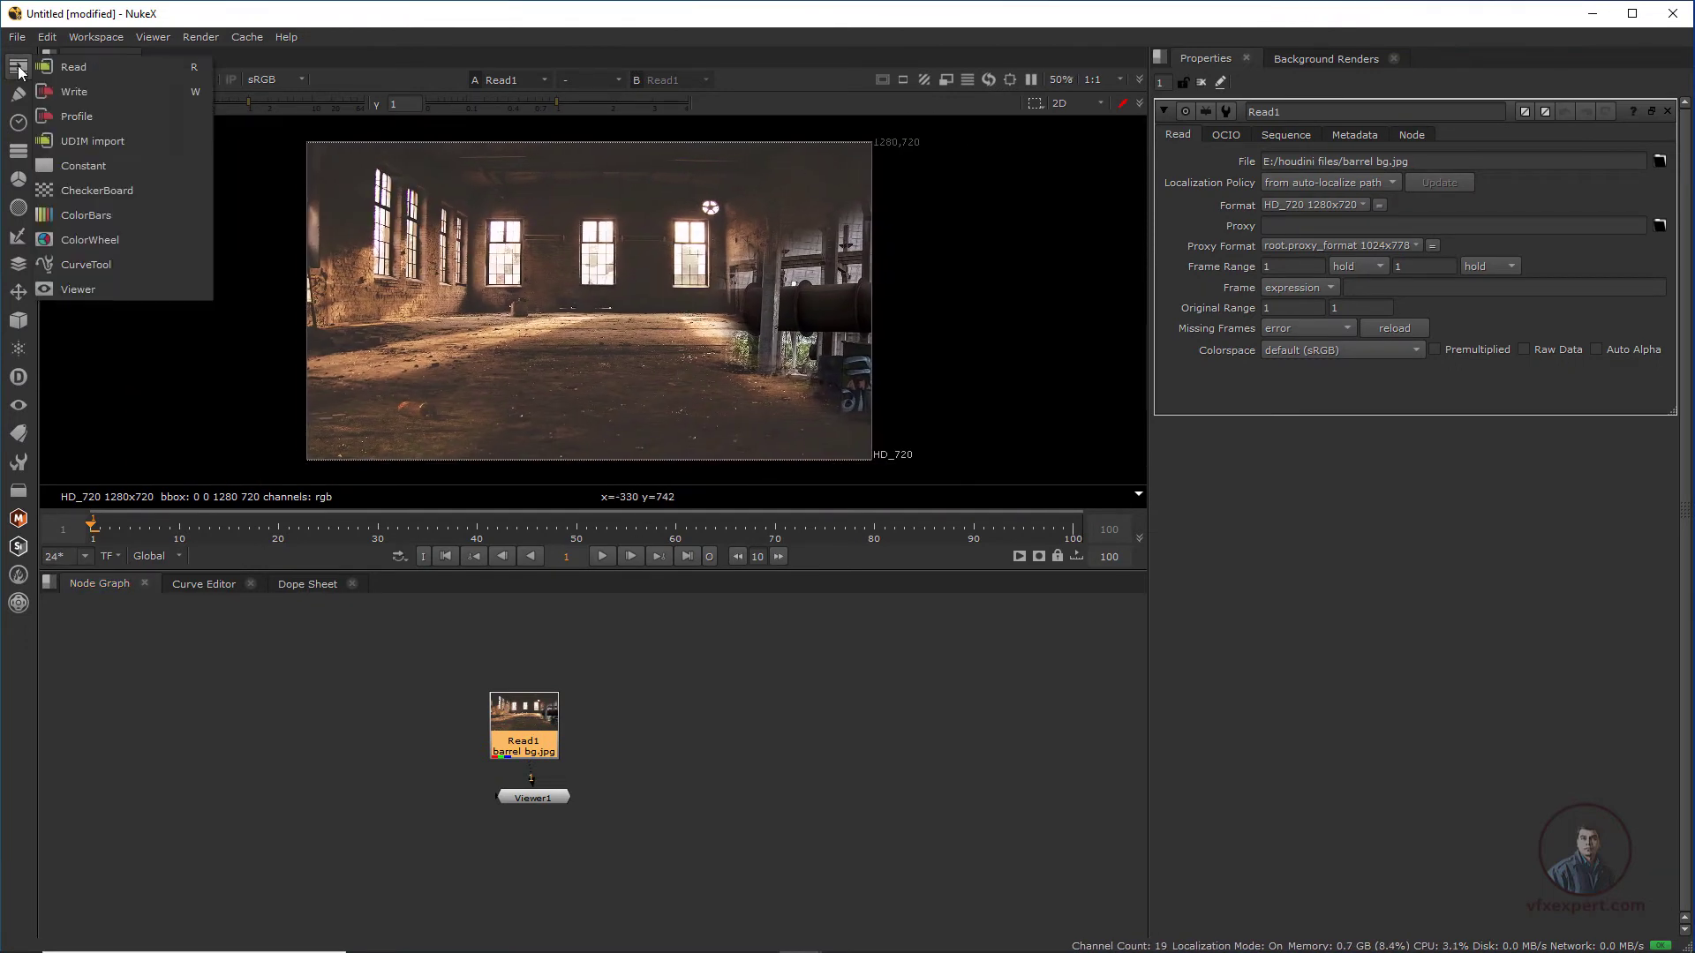
pyautogui.click(94, 67)
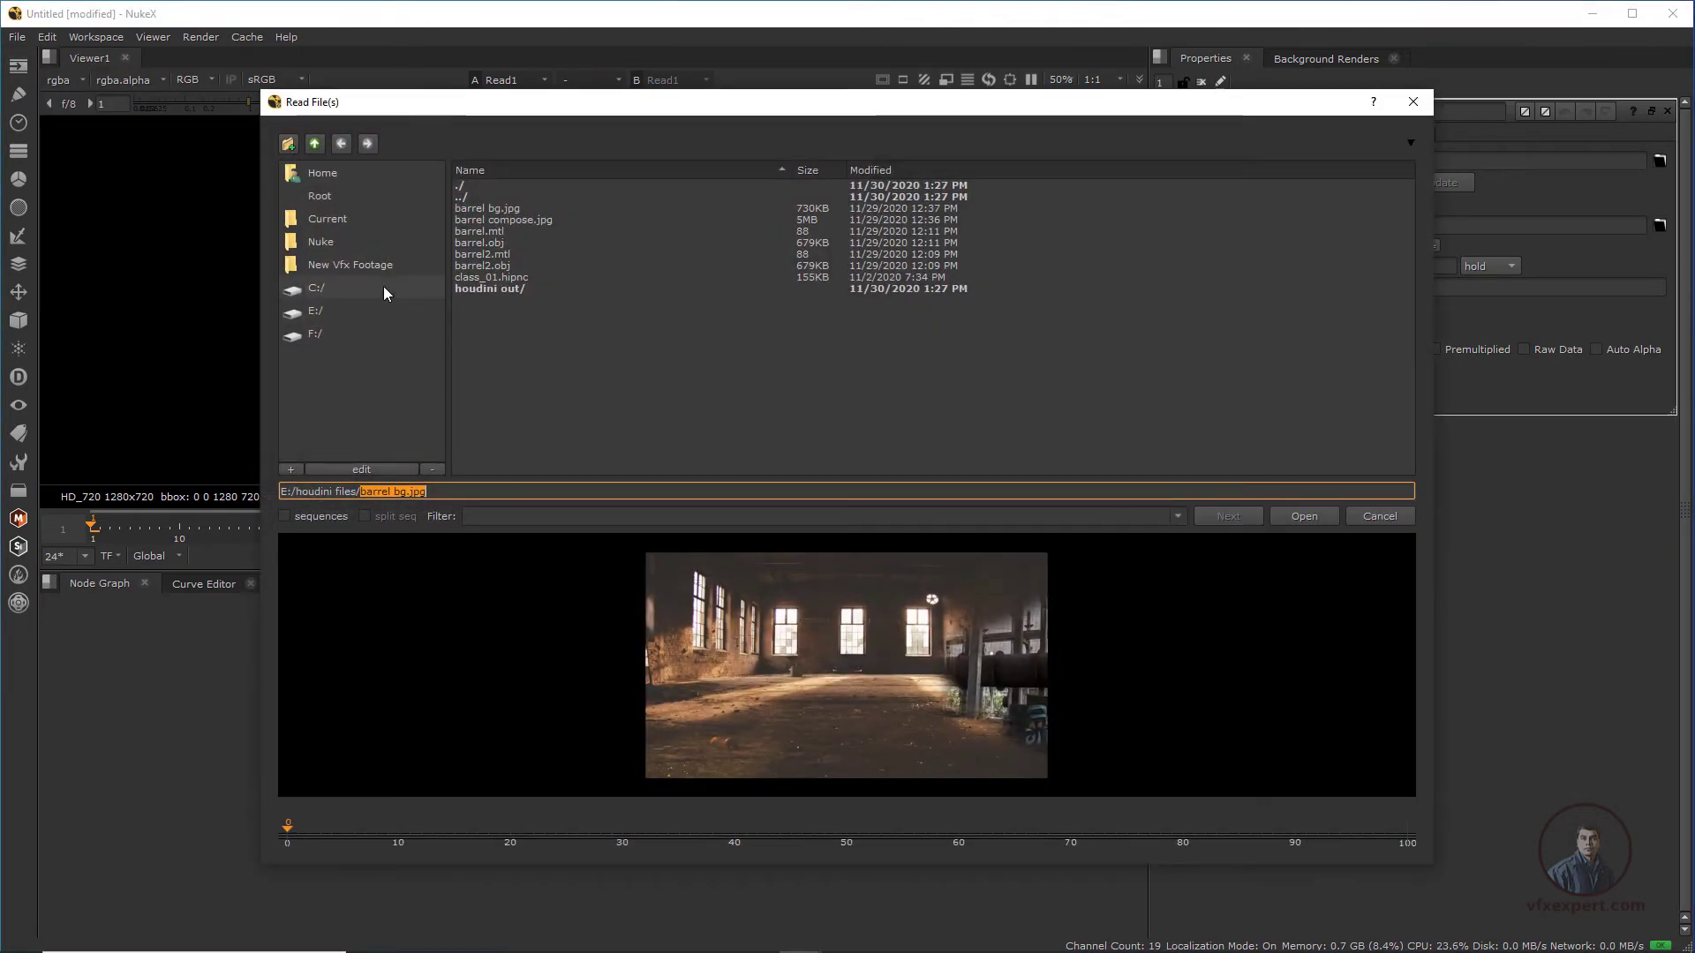
pyautogui.click(312, 310)
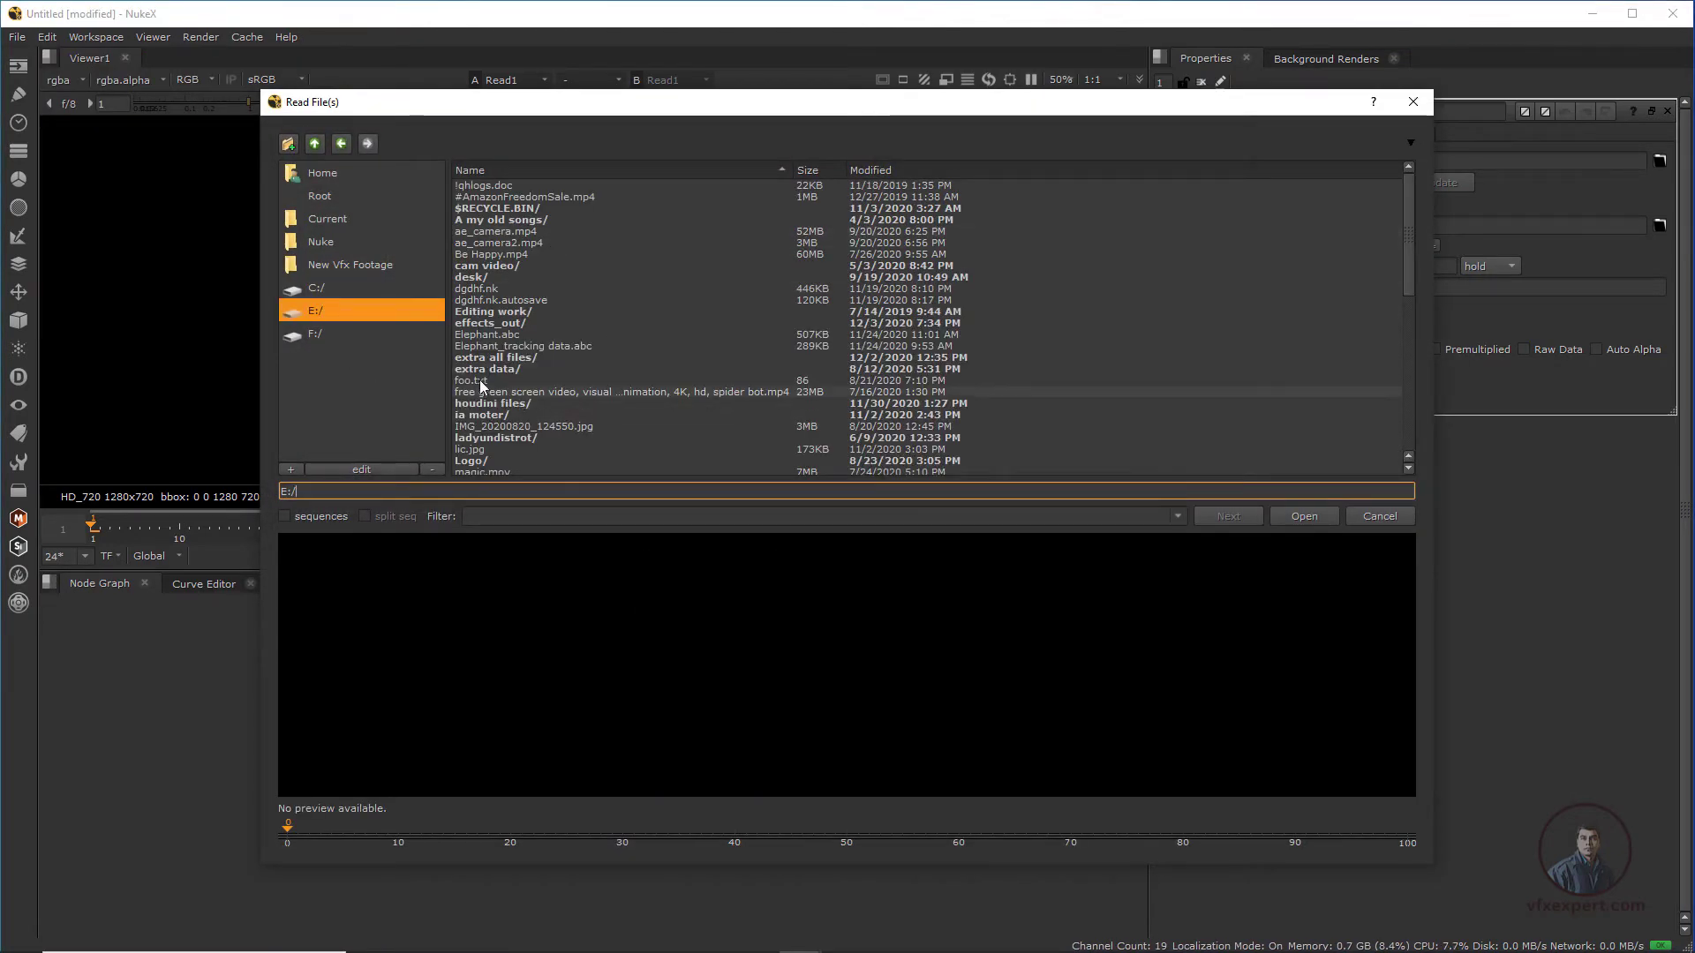
pyautogui.doubleClick(494, 323)
pyautogui.click(519, 208)
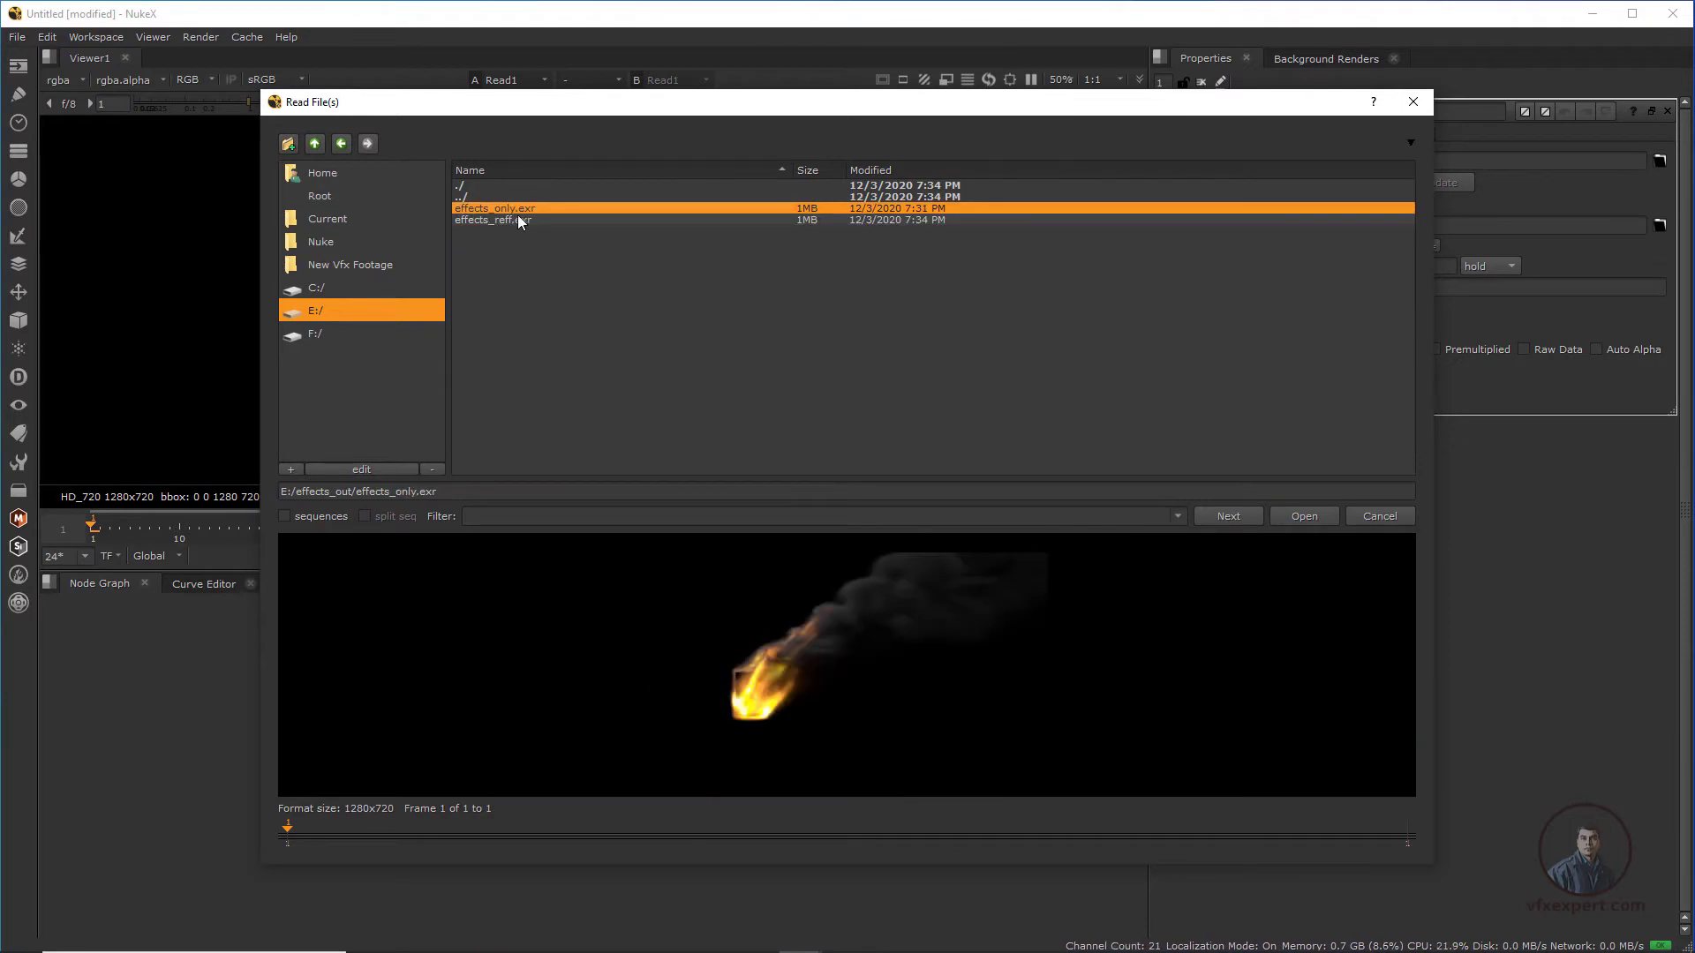
pyautogui.click(284, 516)
pyautogui.click(285, 517)
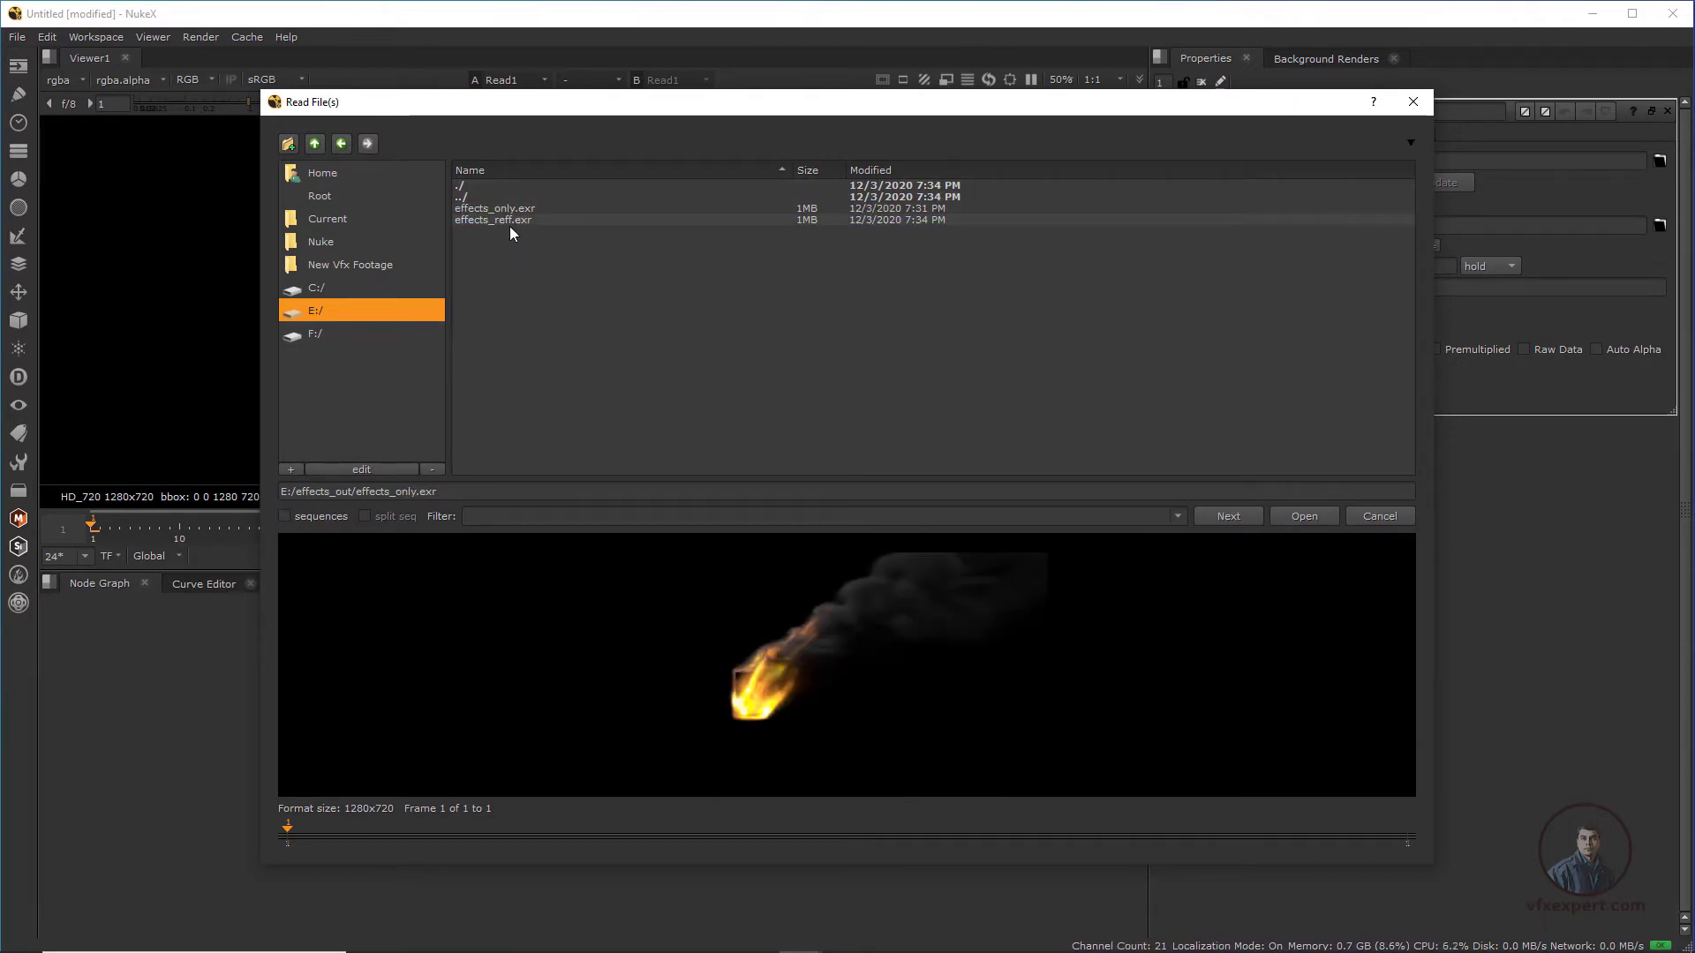
pyautogui.moveTo(494, 220); pyautogui.dragTo(547, 207)
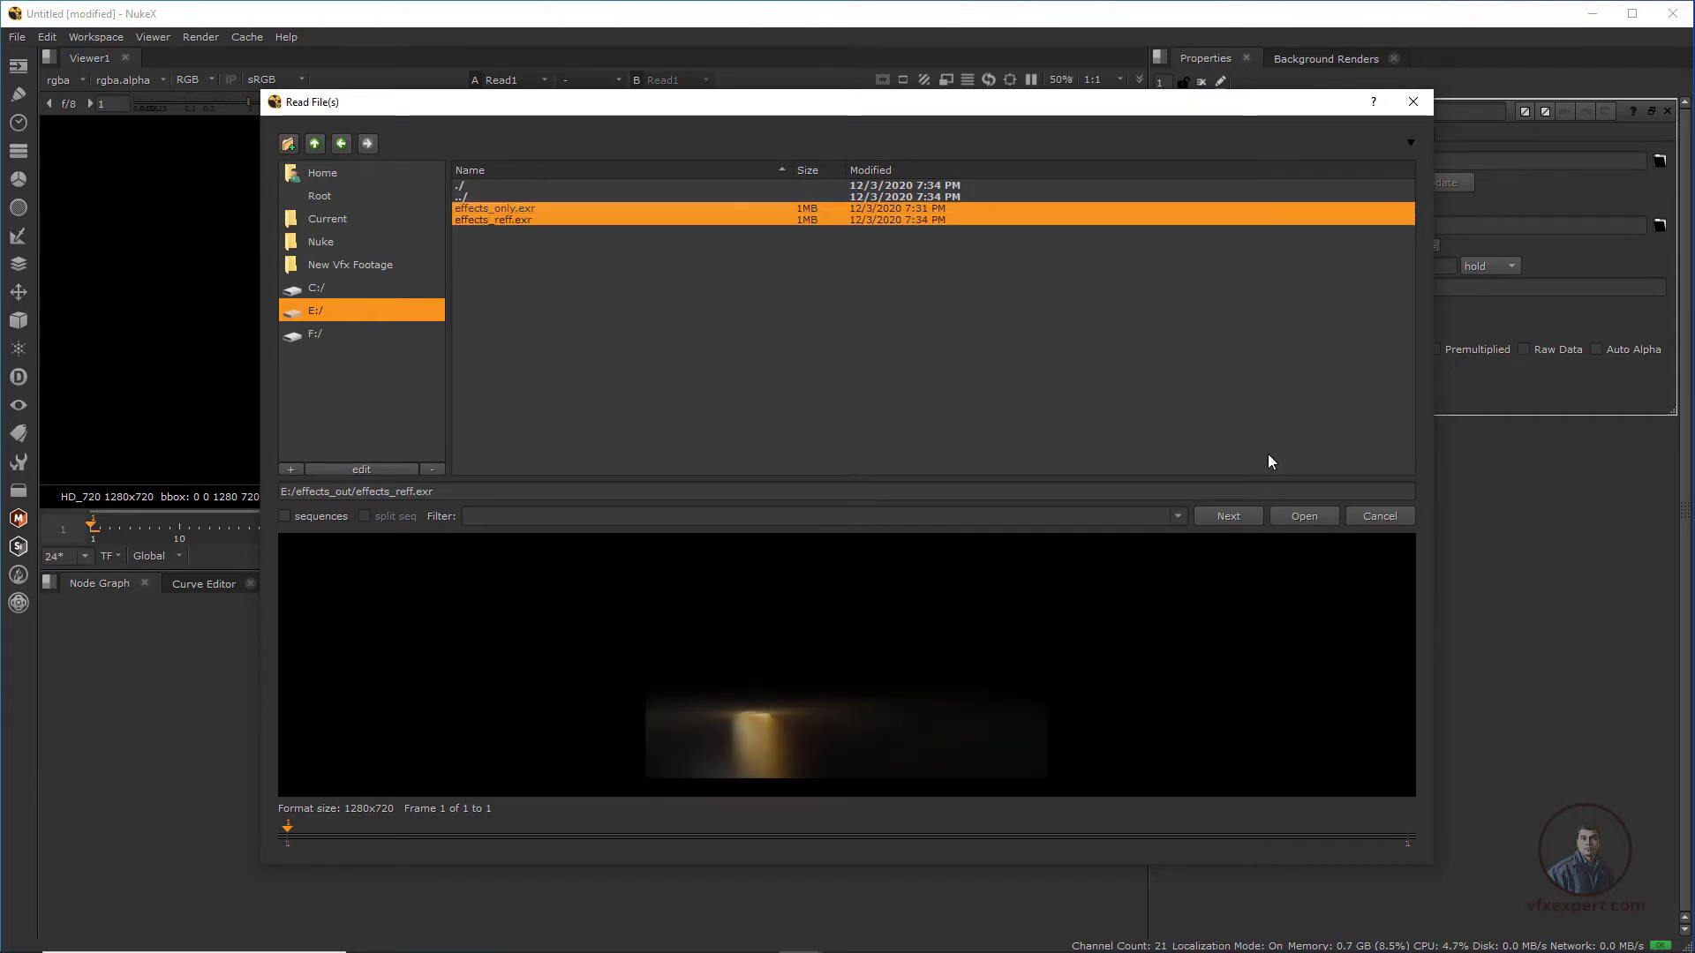
pyautogui.click(1294, 517)
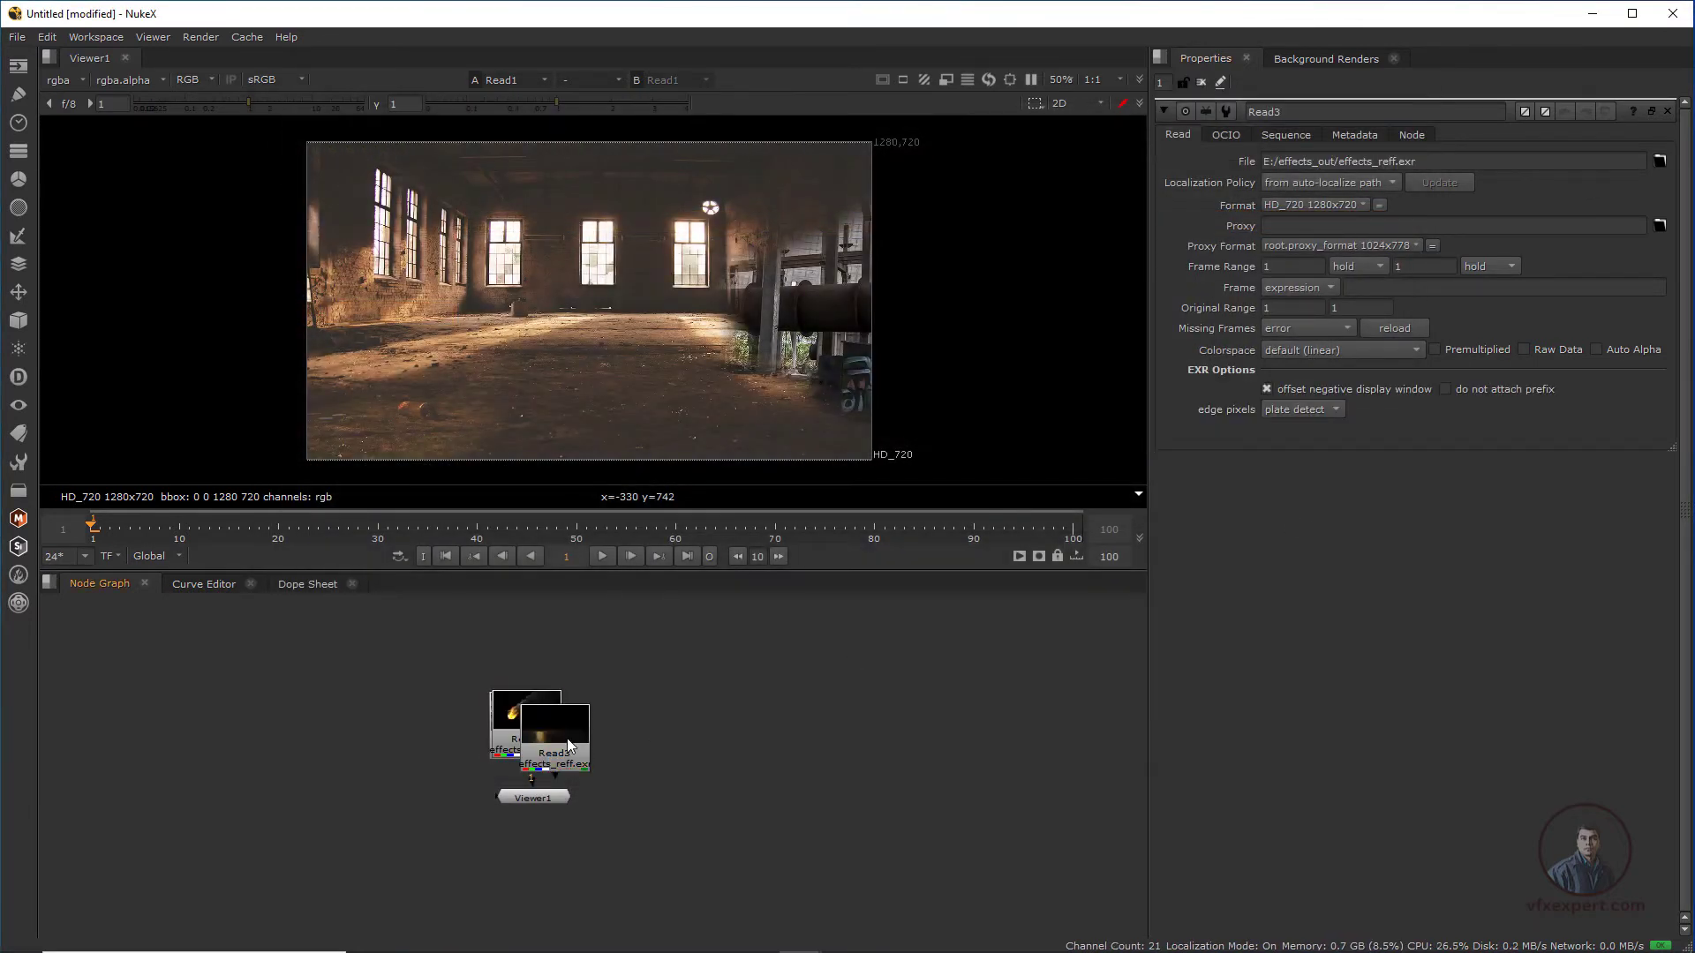
# Spread the effects_only.exr and effects_reff.exr Read nodes out beside the barrel bg.jpg node and show effects_only.exr in the viewer
pyautogui.moveTo(545, 714); pyautogui.dragTo(732, 721)
pyautogui.moveTo(620, 719); pyautogui.dragTo(637, 713)
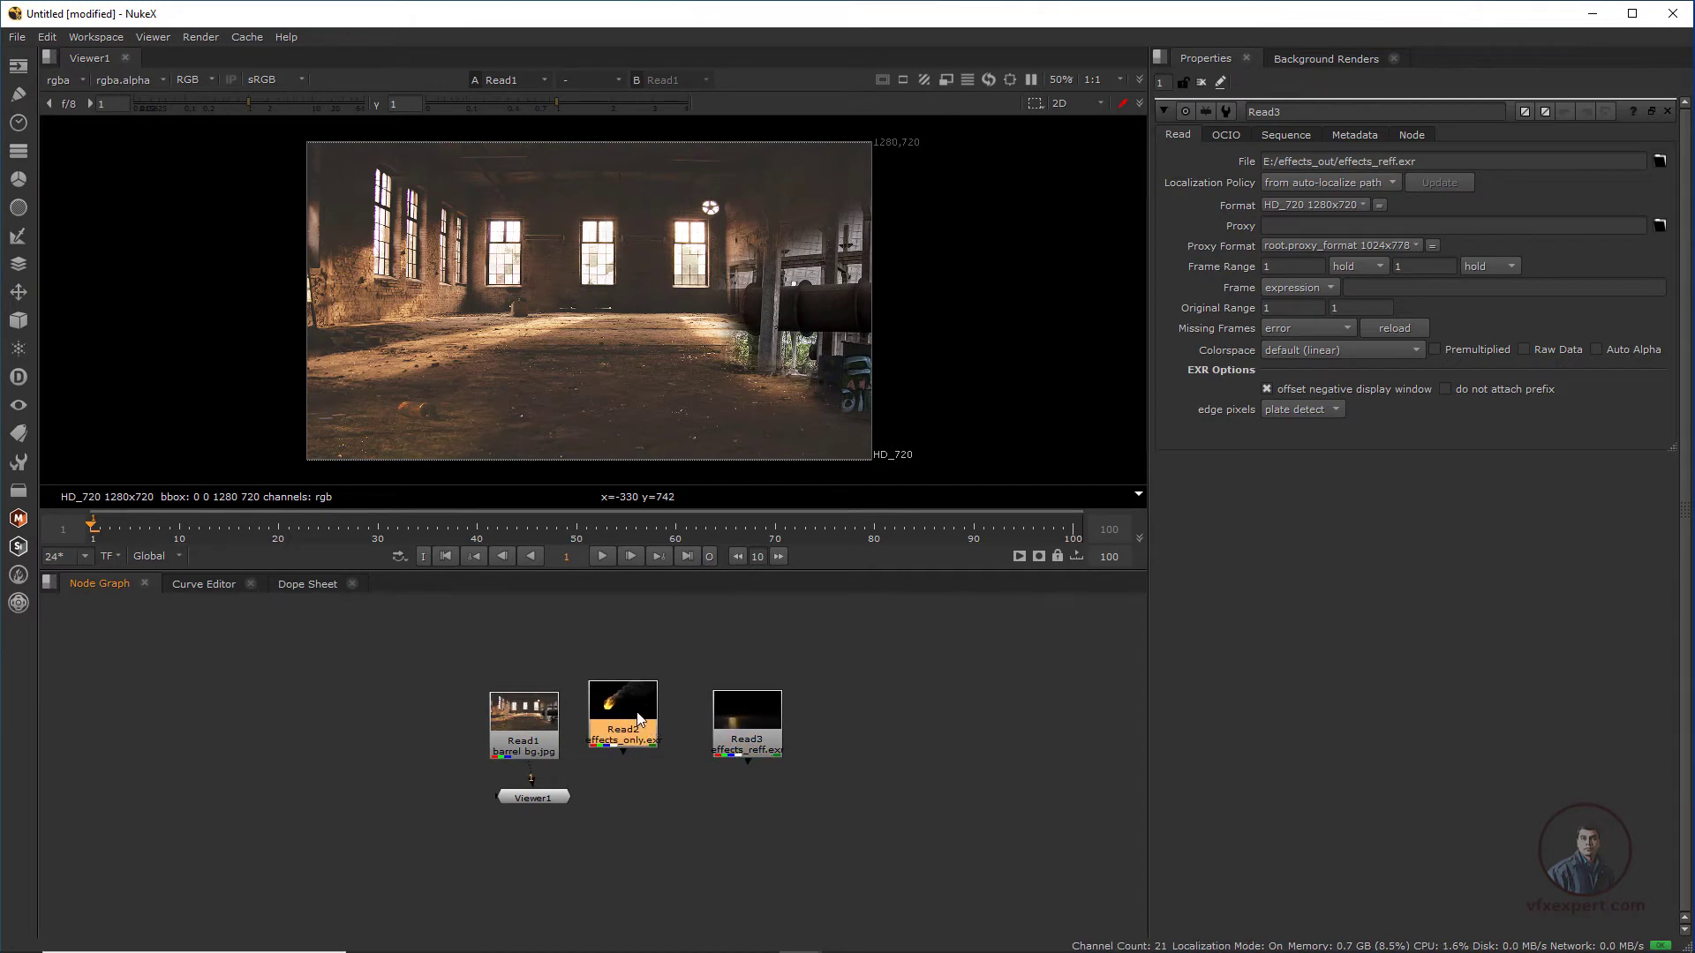
pyautogui.press('1')
pyautogui.scroll(2, 574, 305)
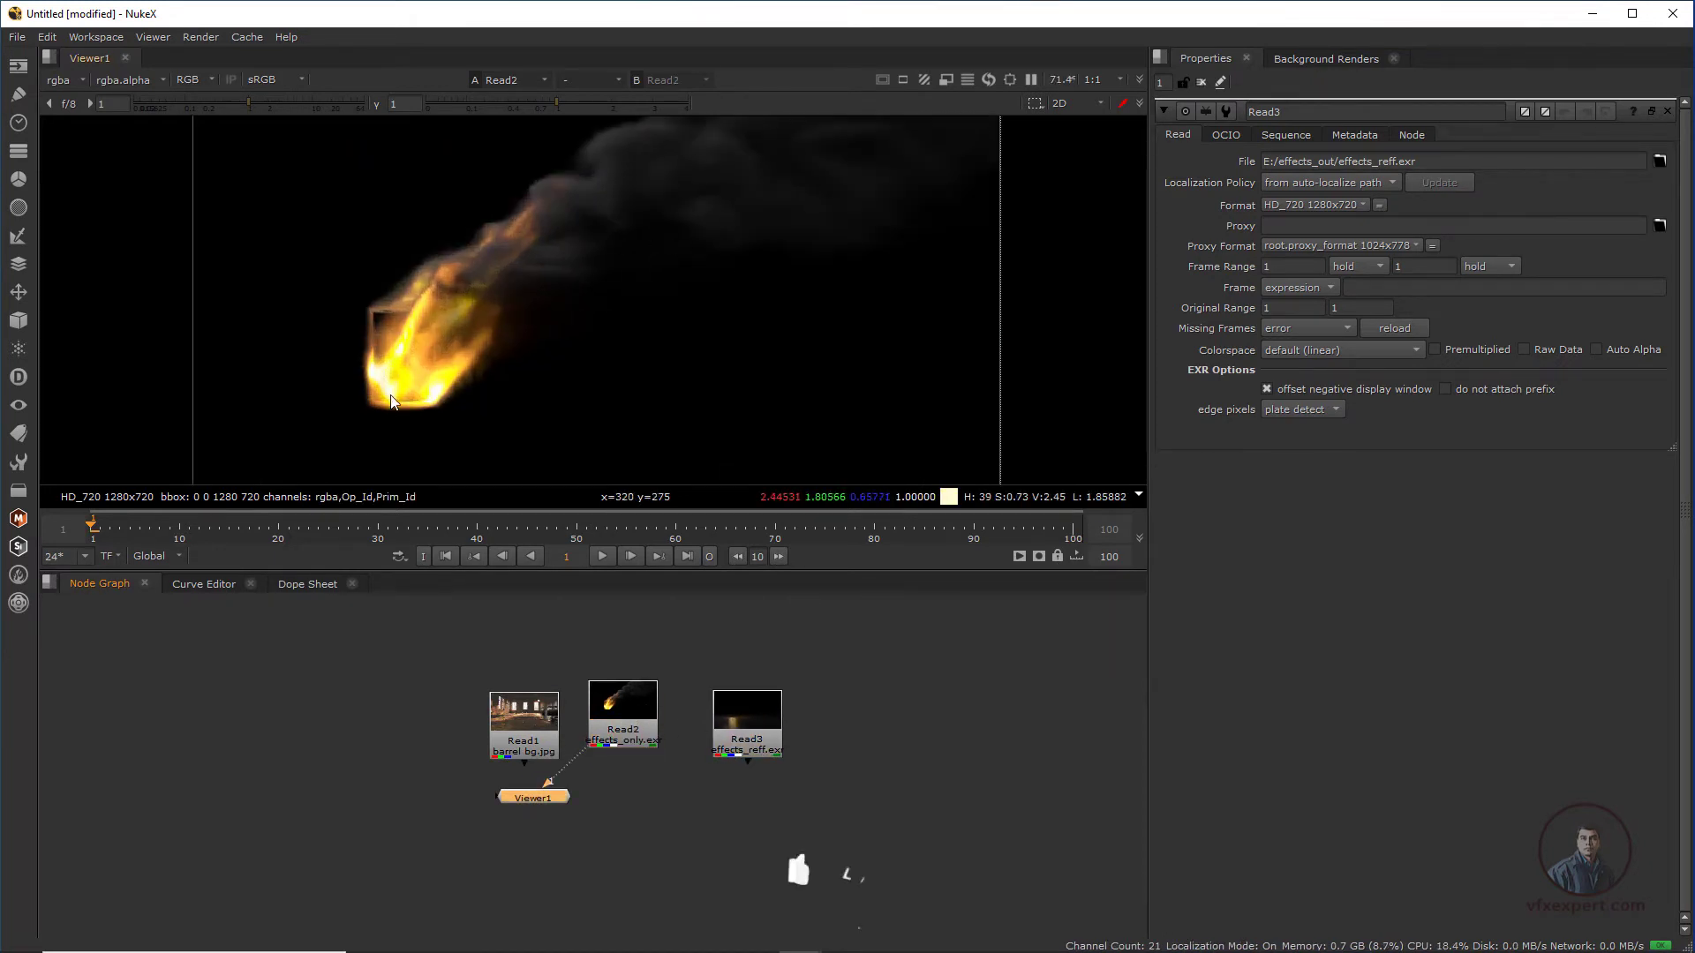
# View effects_reff.exr, then return the viewer to the barrel bg.jpg plate with the Viewer node below its Read node
pyautogui.click(743, 732)
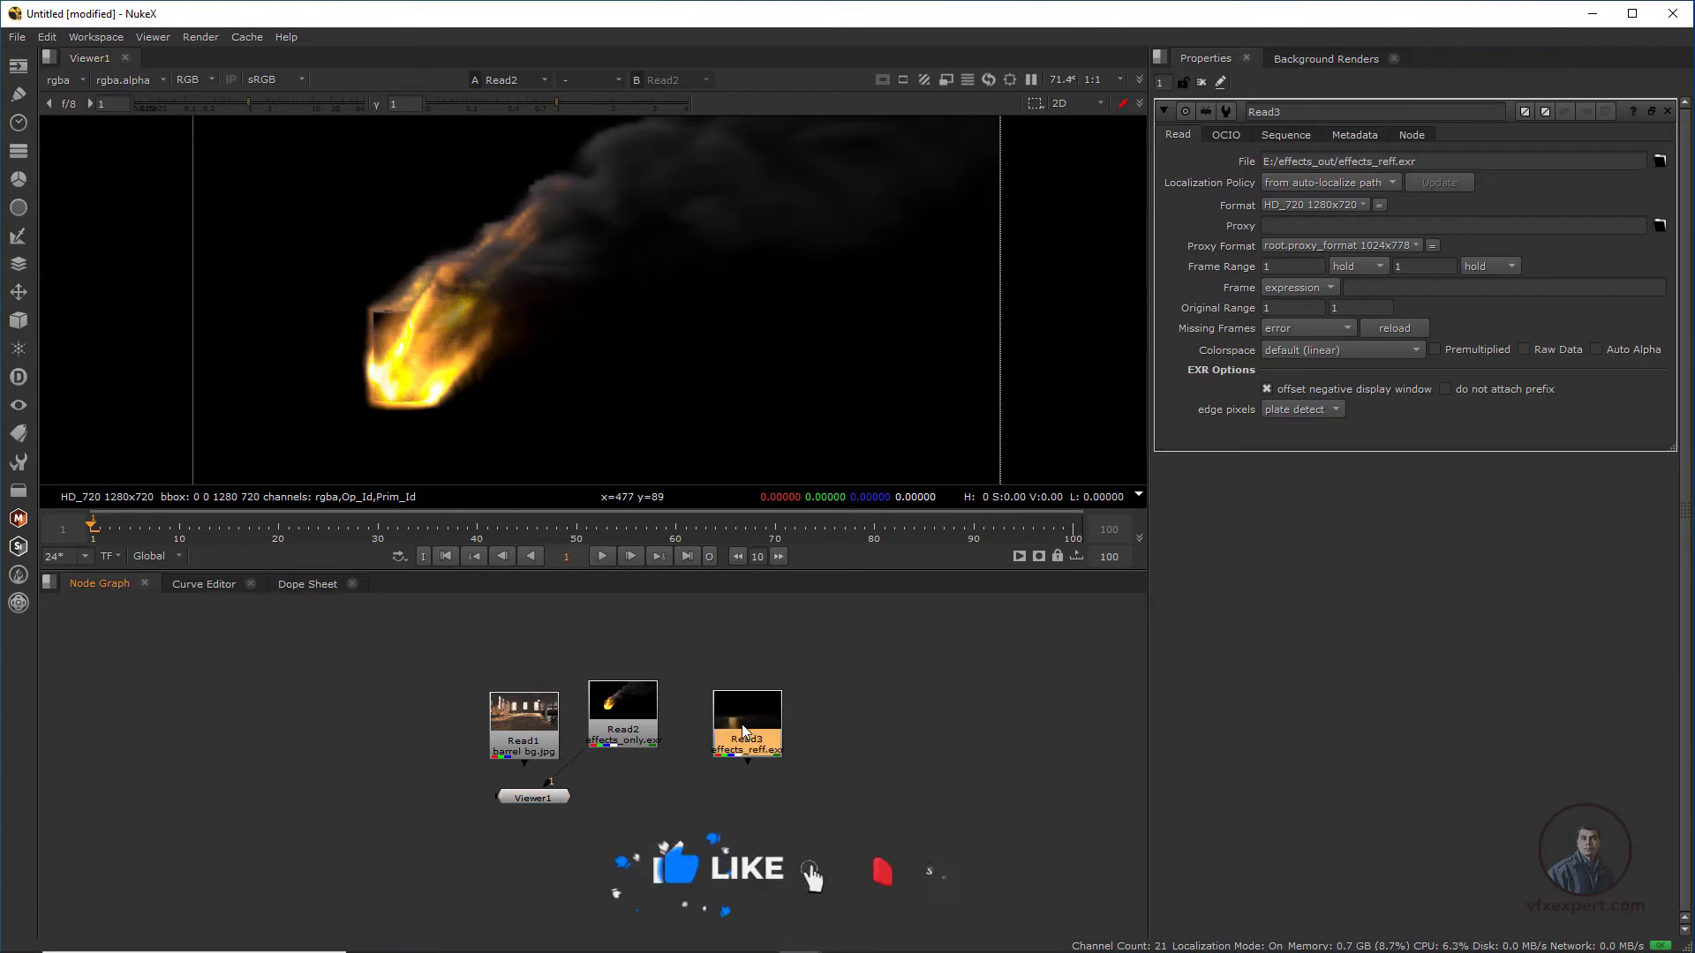
pyautogui.press('1')
pyautogui.scroll(-2, 565, 380)
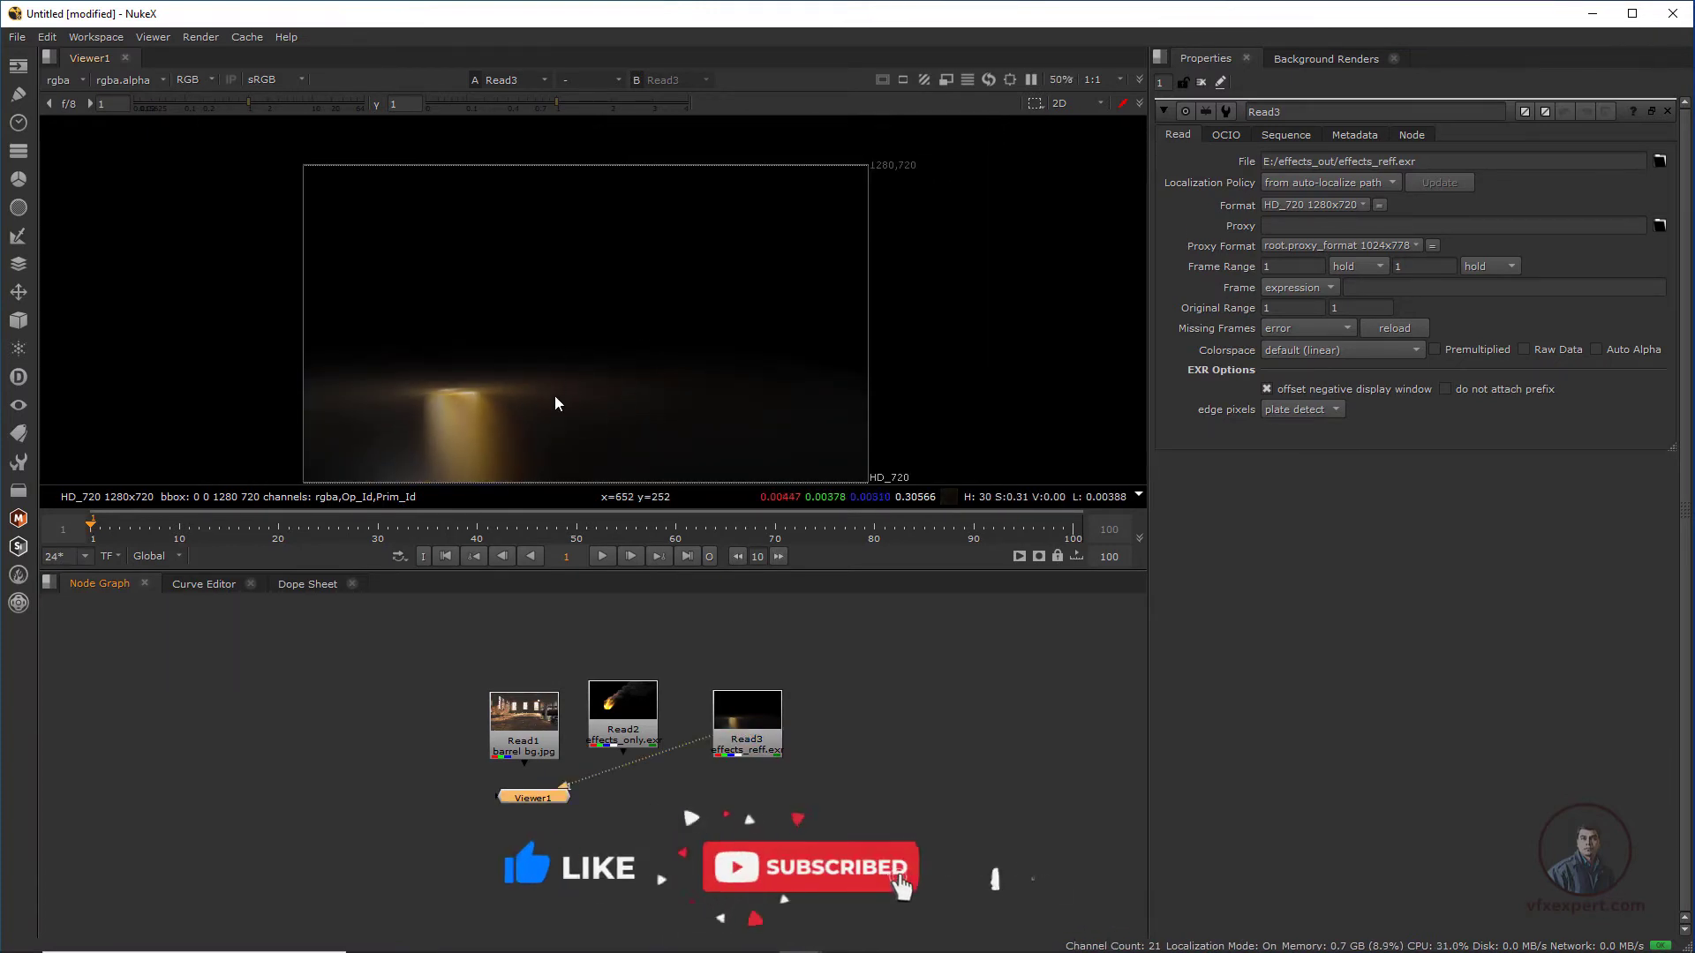
pyautogui.moveTo(558, 799); pyautogui.dragTo(623, 816)
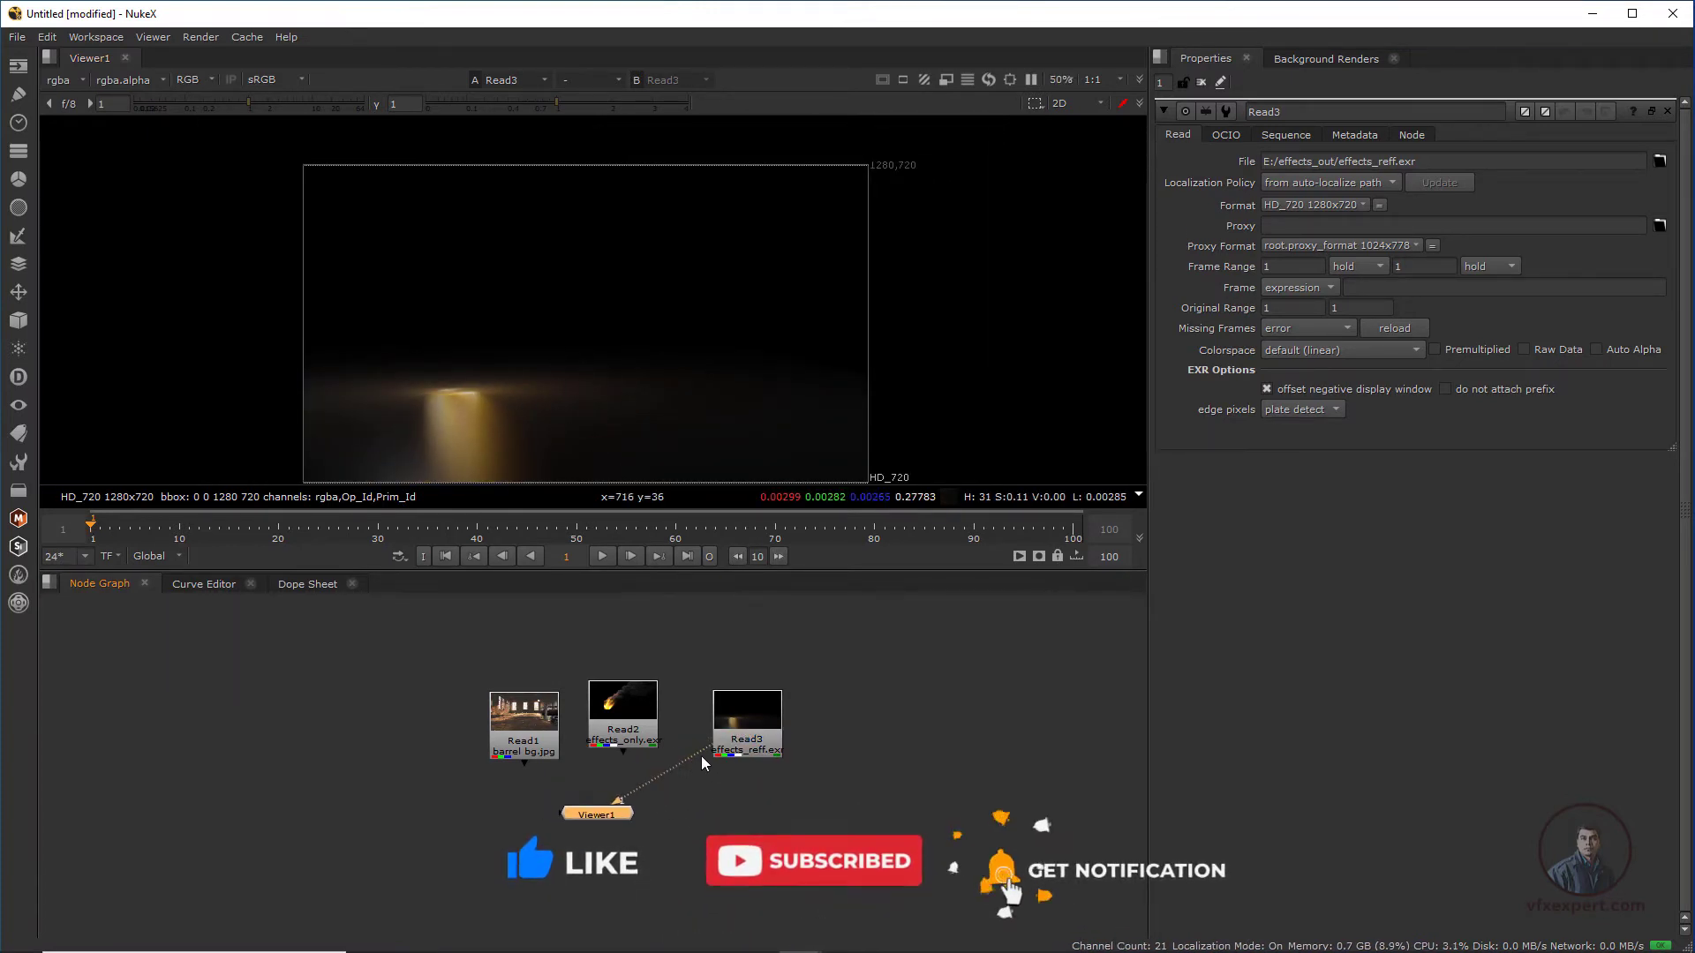
pyautogui.moveTo(528, 762); pyautogui.dragTo(506, 798)
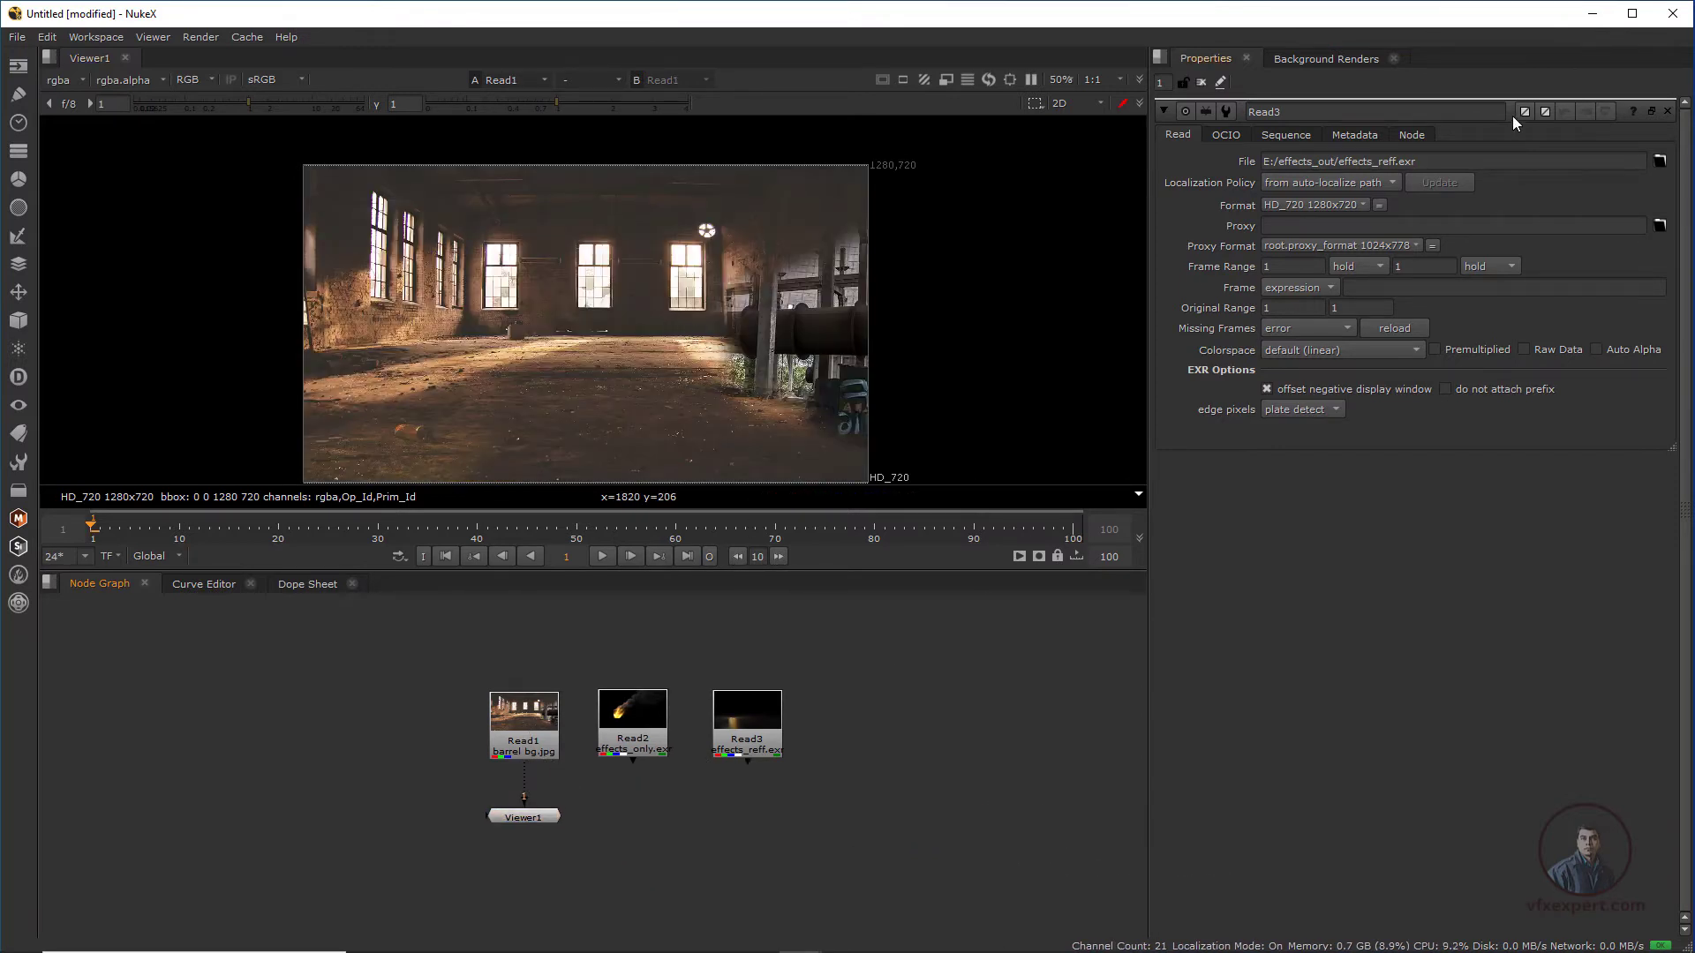
# Switch to Houdini, go to the out network and select the mantra_ipr node
pyautogui.click(1593, 19)
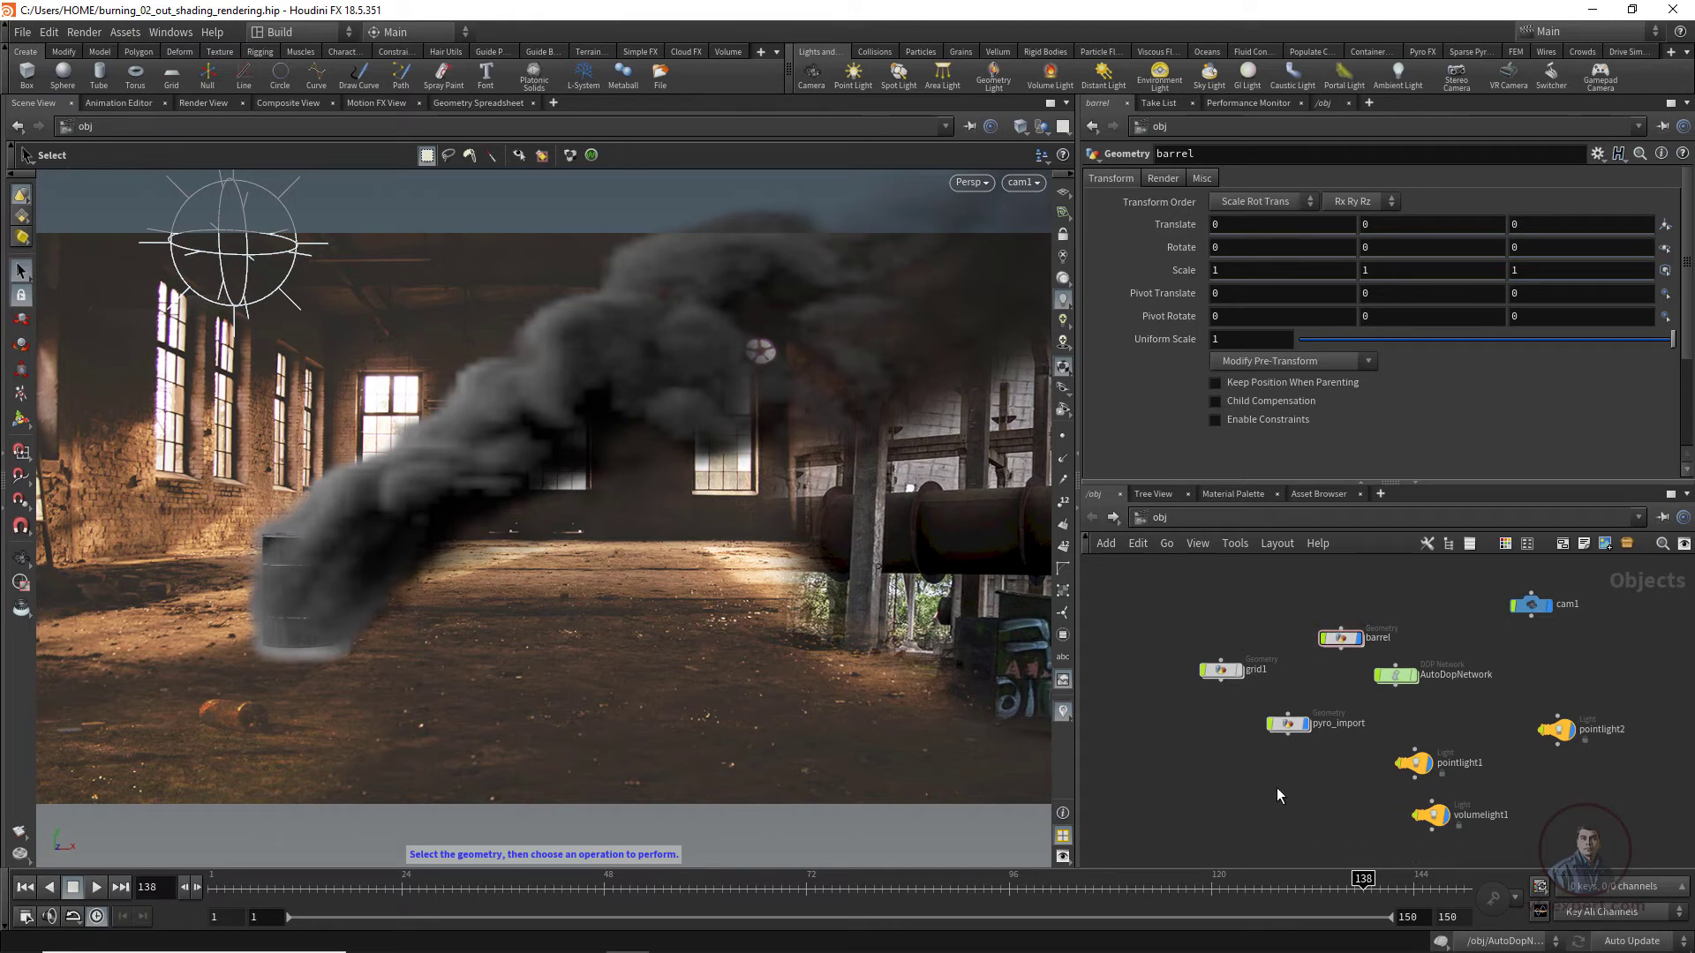
pyautogui.moveTo(1240, 681)
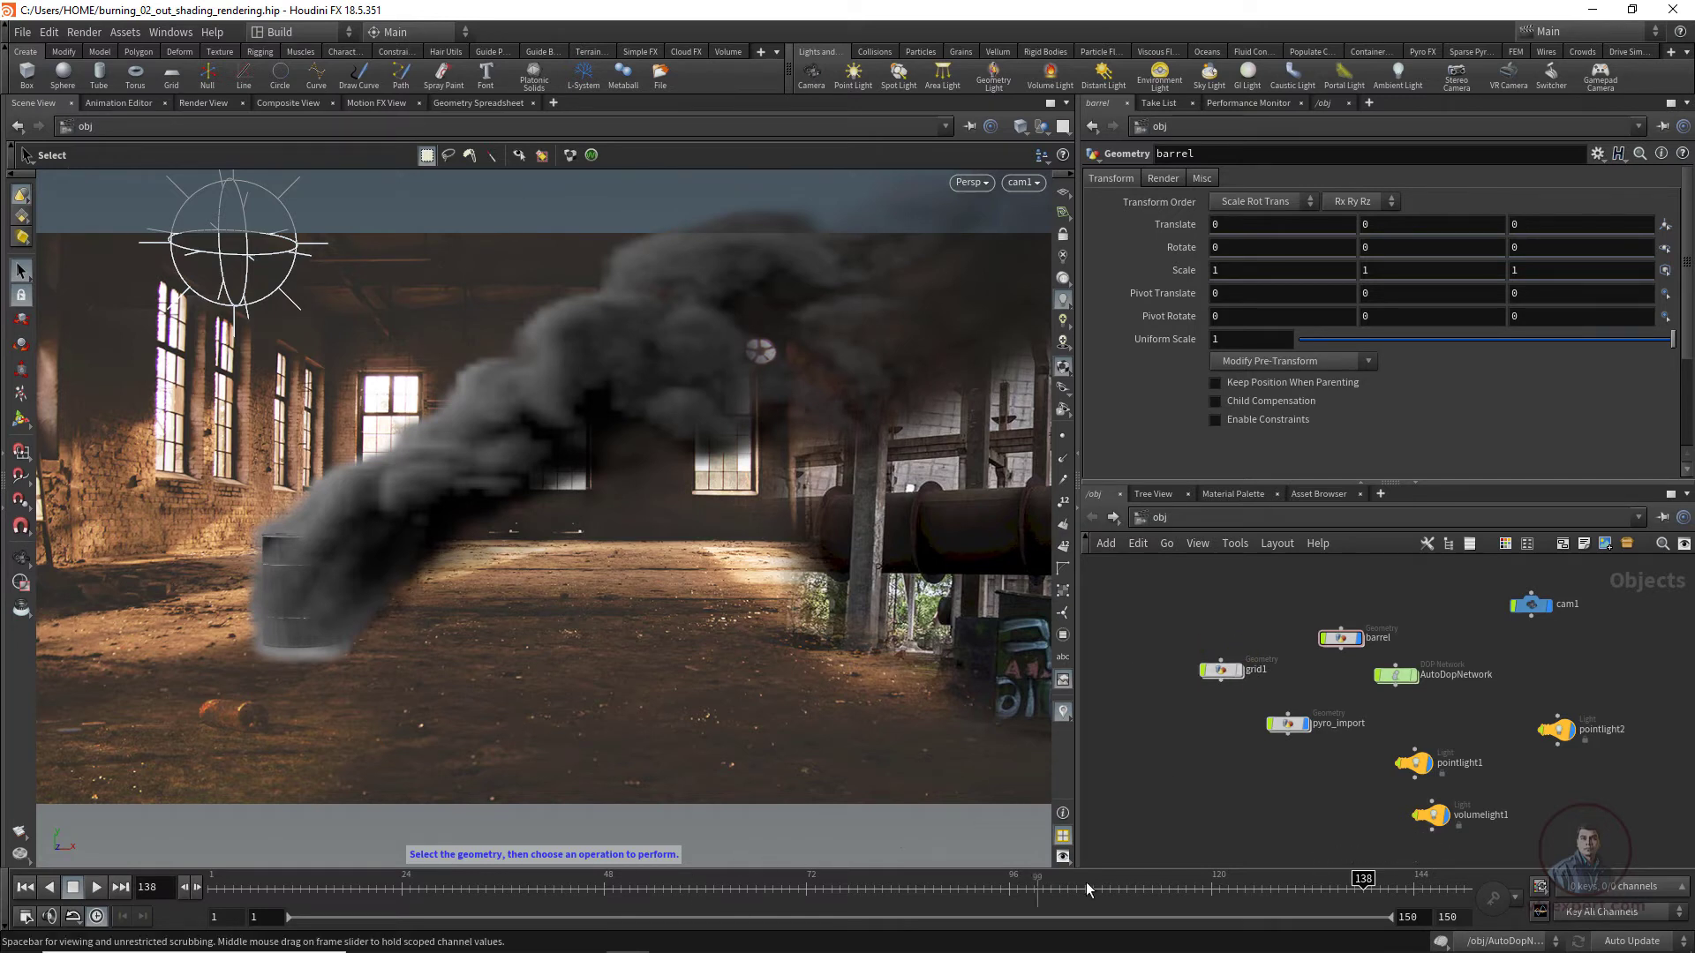
pyautogui.click(1161, 518)
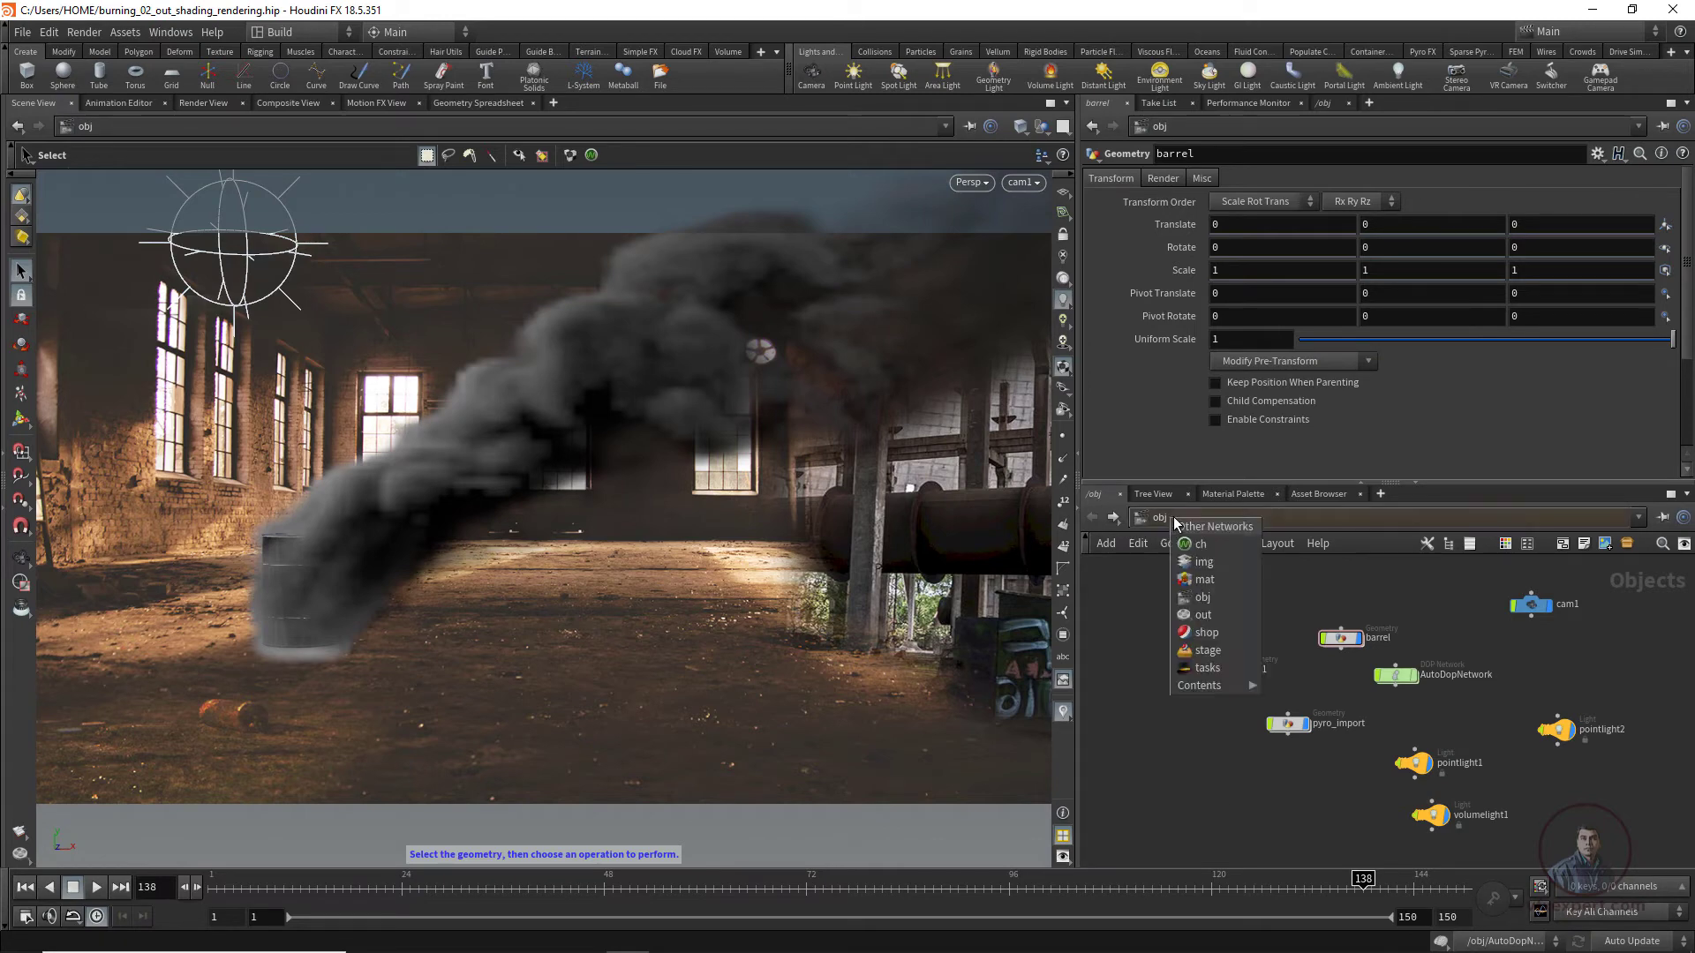
pyautogui.click(1209, 616)
pyautogui.moveTo(1494, 820); pyautogui.dragTo(1443, 831, button='middle')
pyautogui.click(1314, 705)
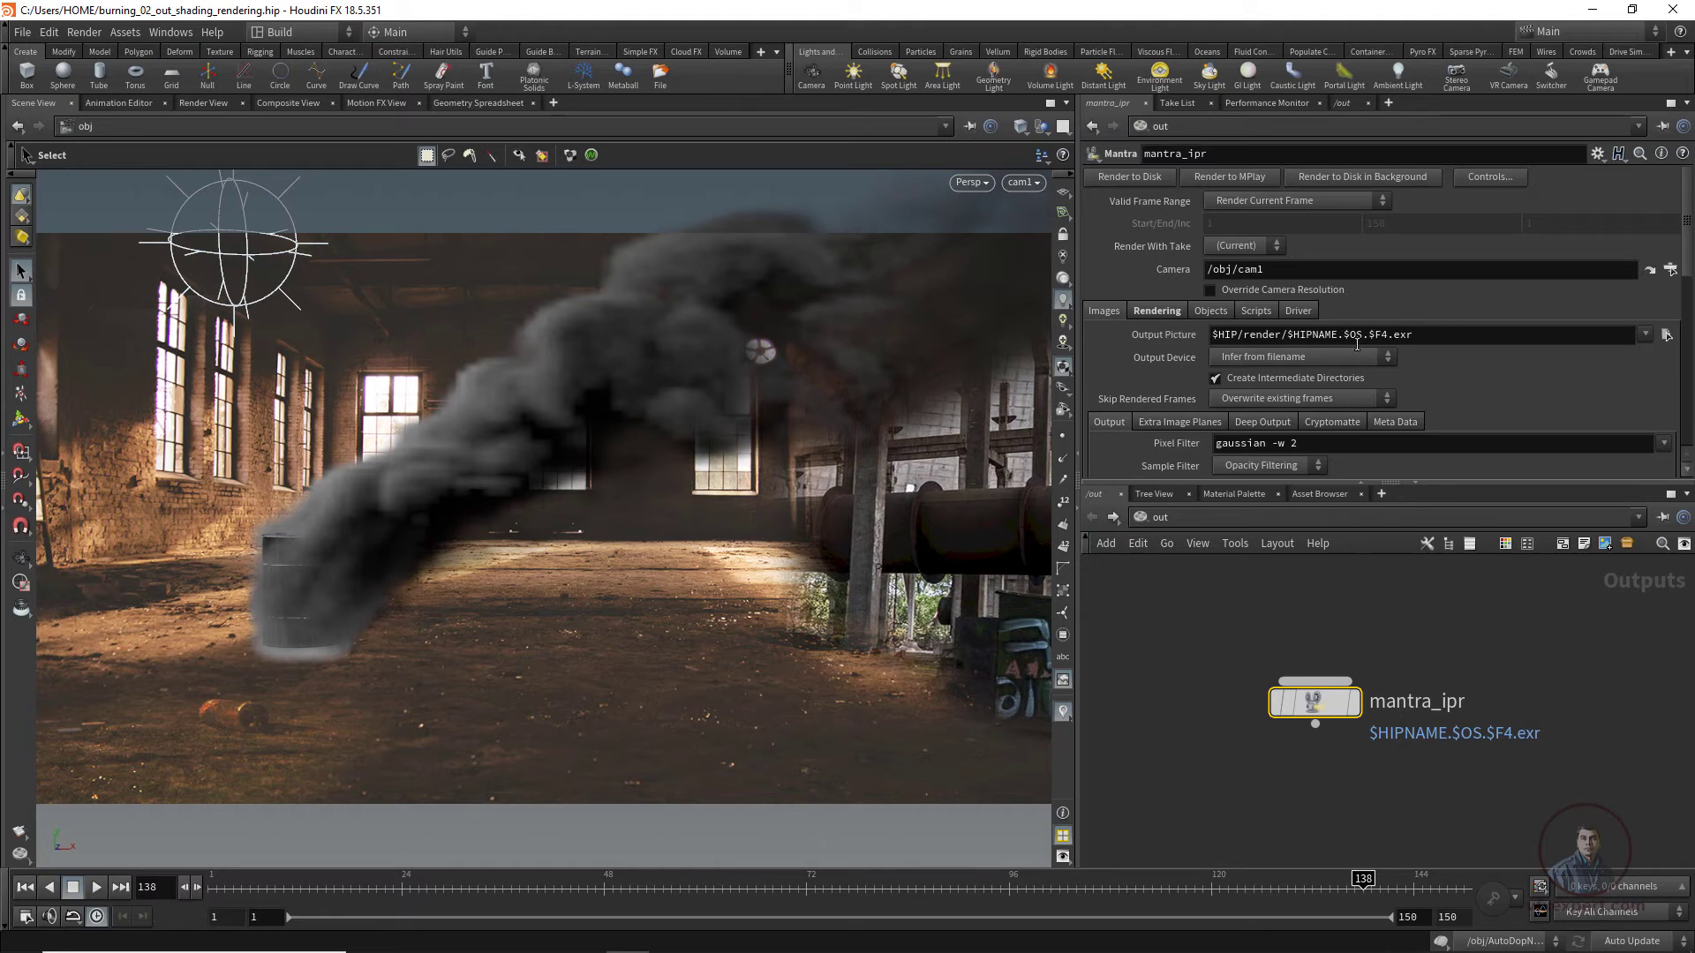
# Set the mantra_ipr node's output picture to $HIP/render/effects_only.$F4.exr
pyautogui.moveTo(1287, 335); pyautogui.dragTo(1209, 335)
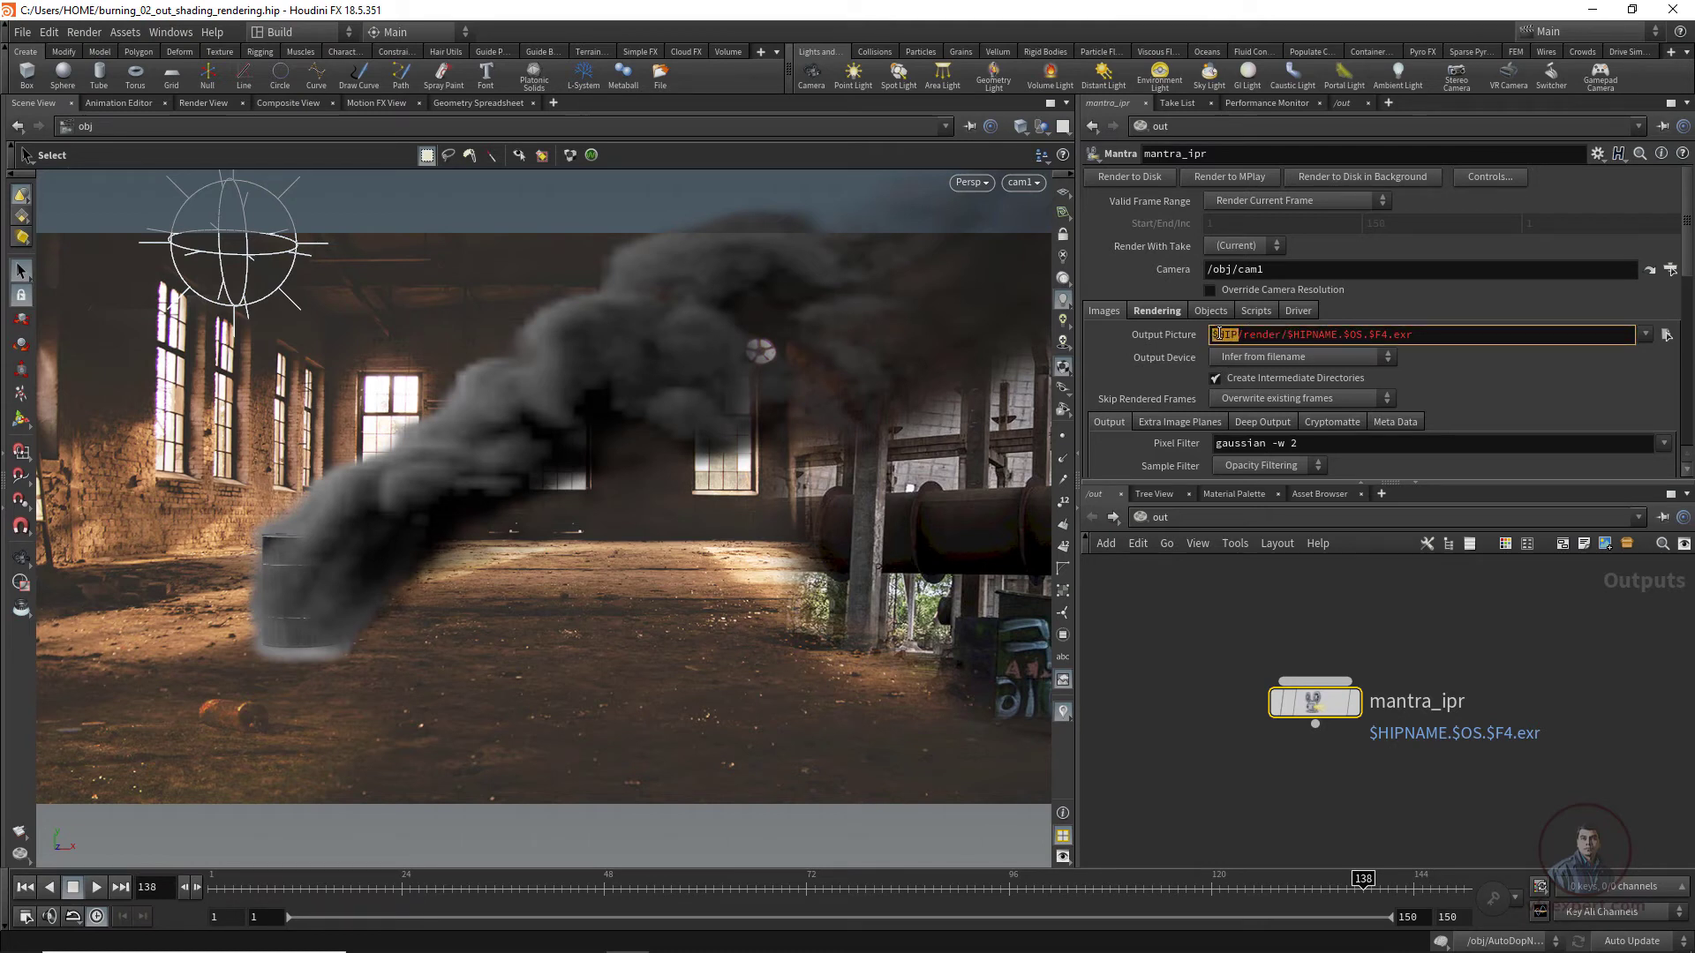
pyautogui.click(1440, 338)
pyautogui.moveTo(1364, 336); pyautogui.dragTo(1289, 333)
pyautogui.write('effects_only')
pyautogui.press('Return')
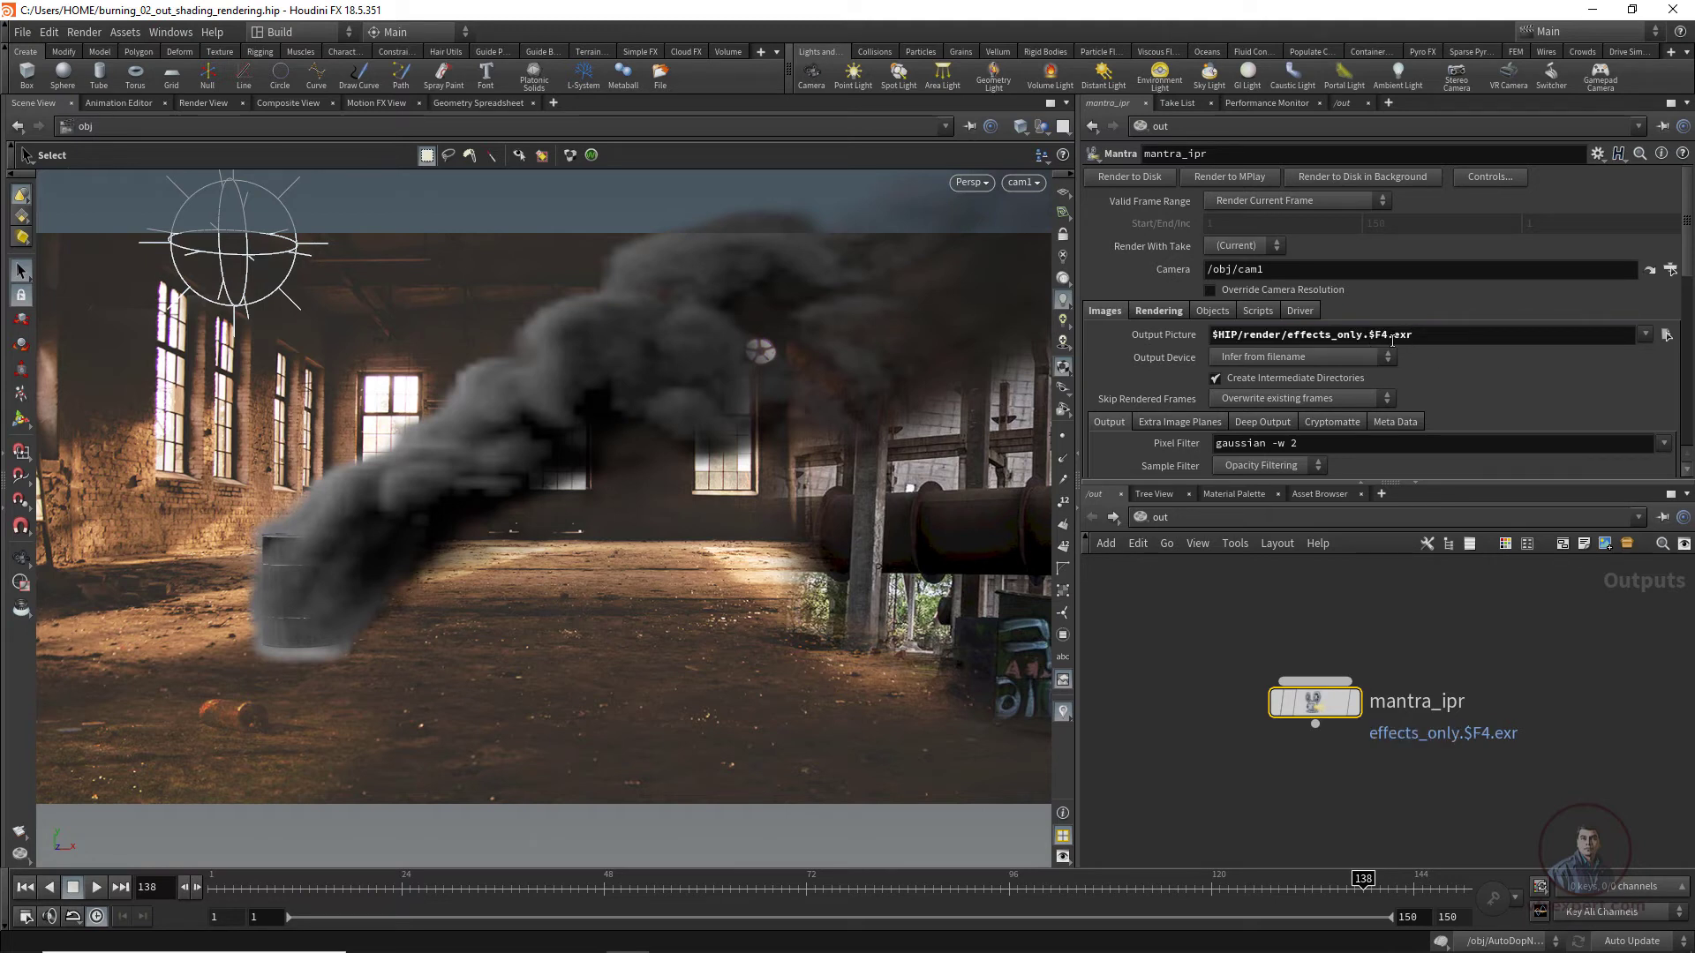
pyautogui.moveTo(1370, 334); pyautogui.dragTo(1291, 334)
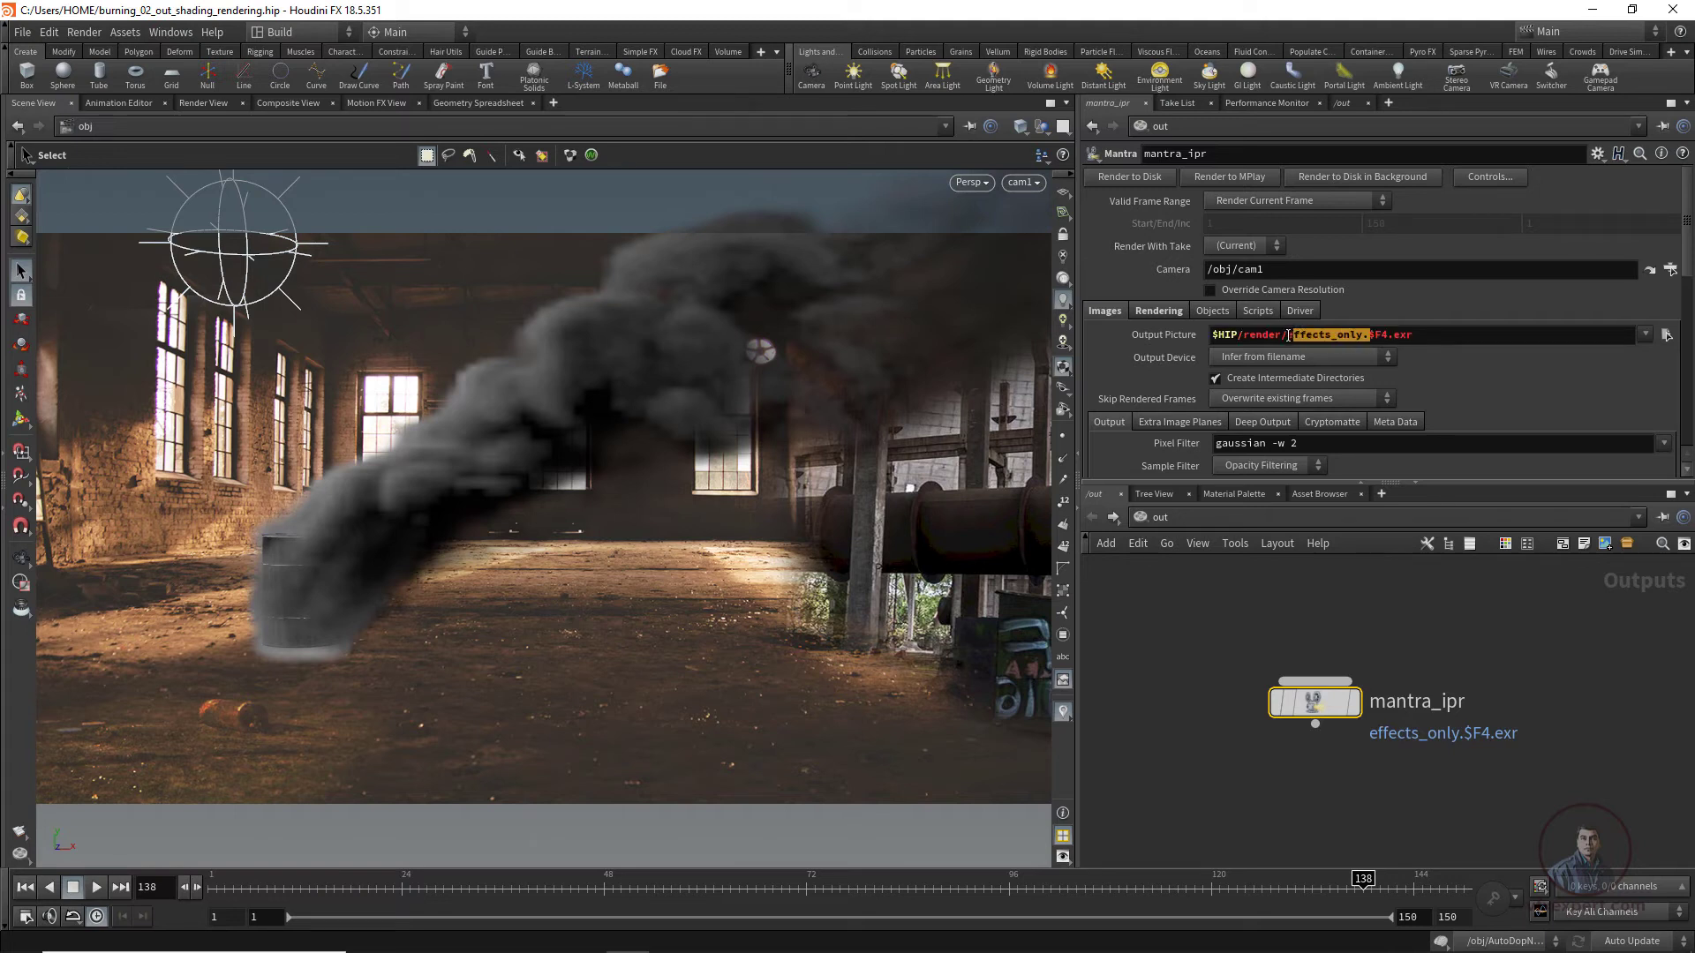
pyautogui.press('Return')
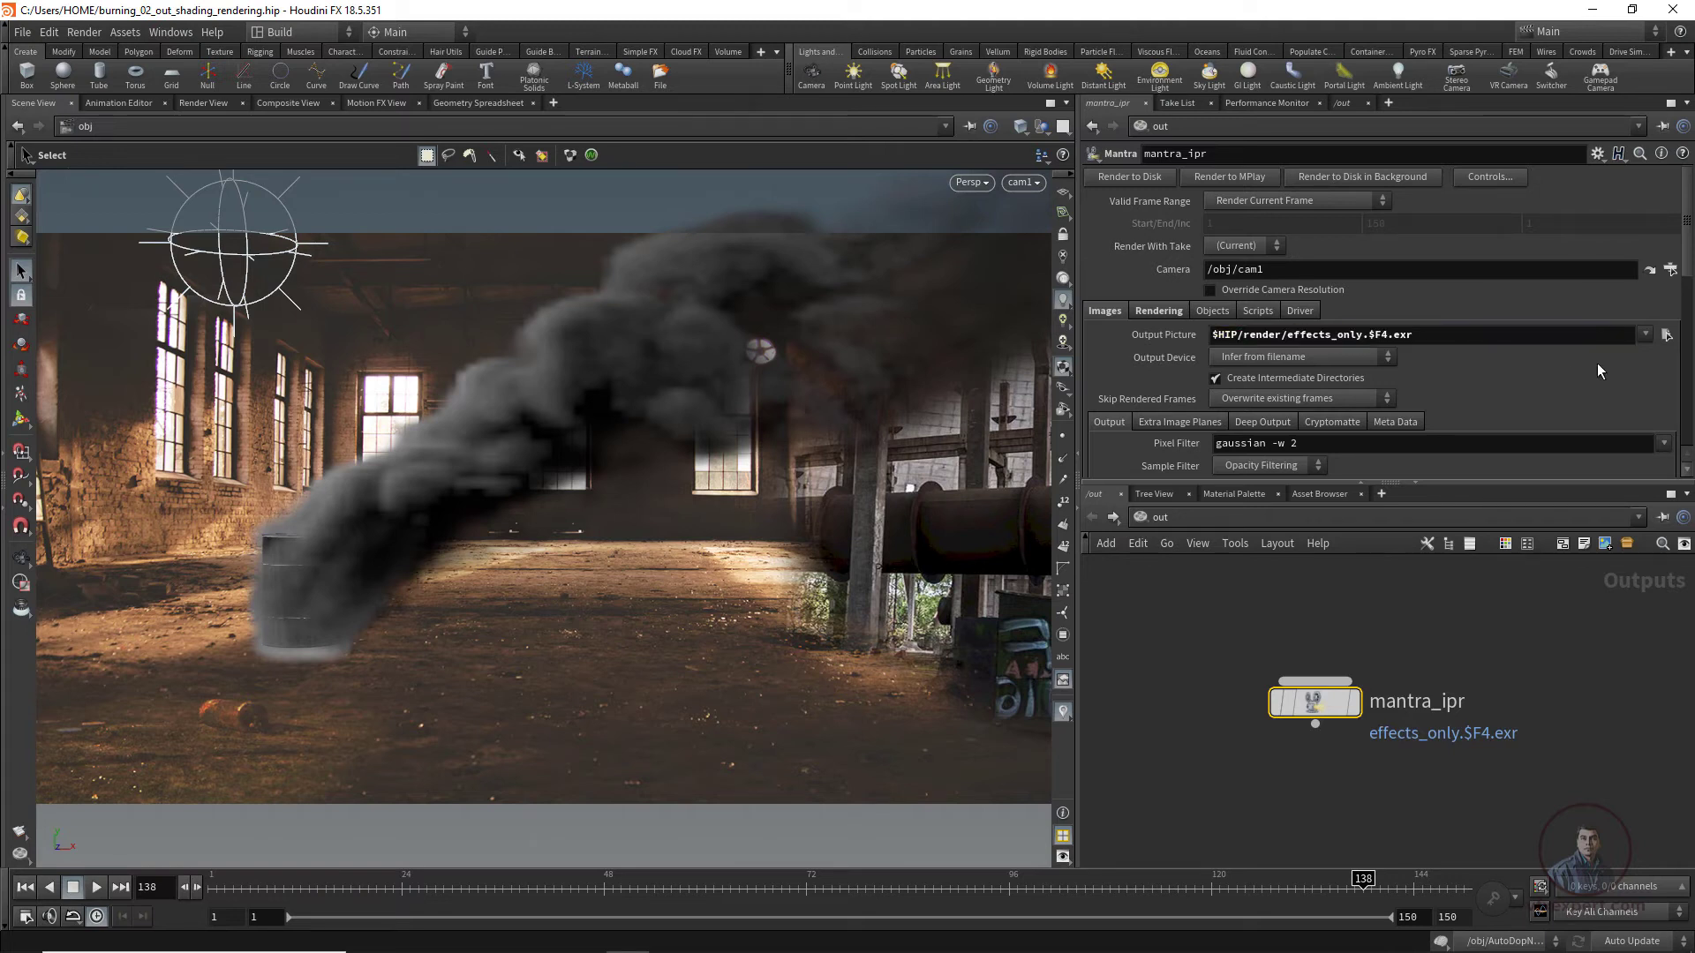
# Review the Mantra node's pixel sampling, ray sampling and quality settings, then return to its image output settings
pyautogui.click(1162, 311)
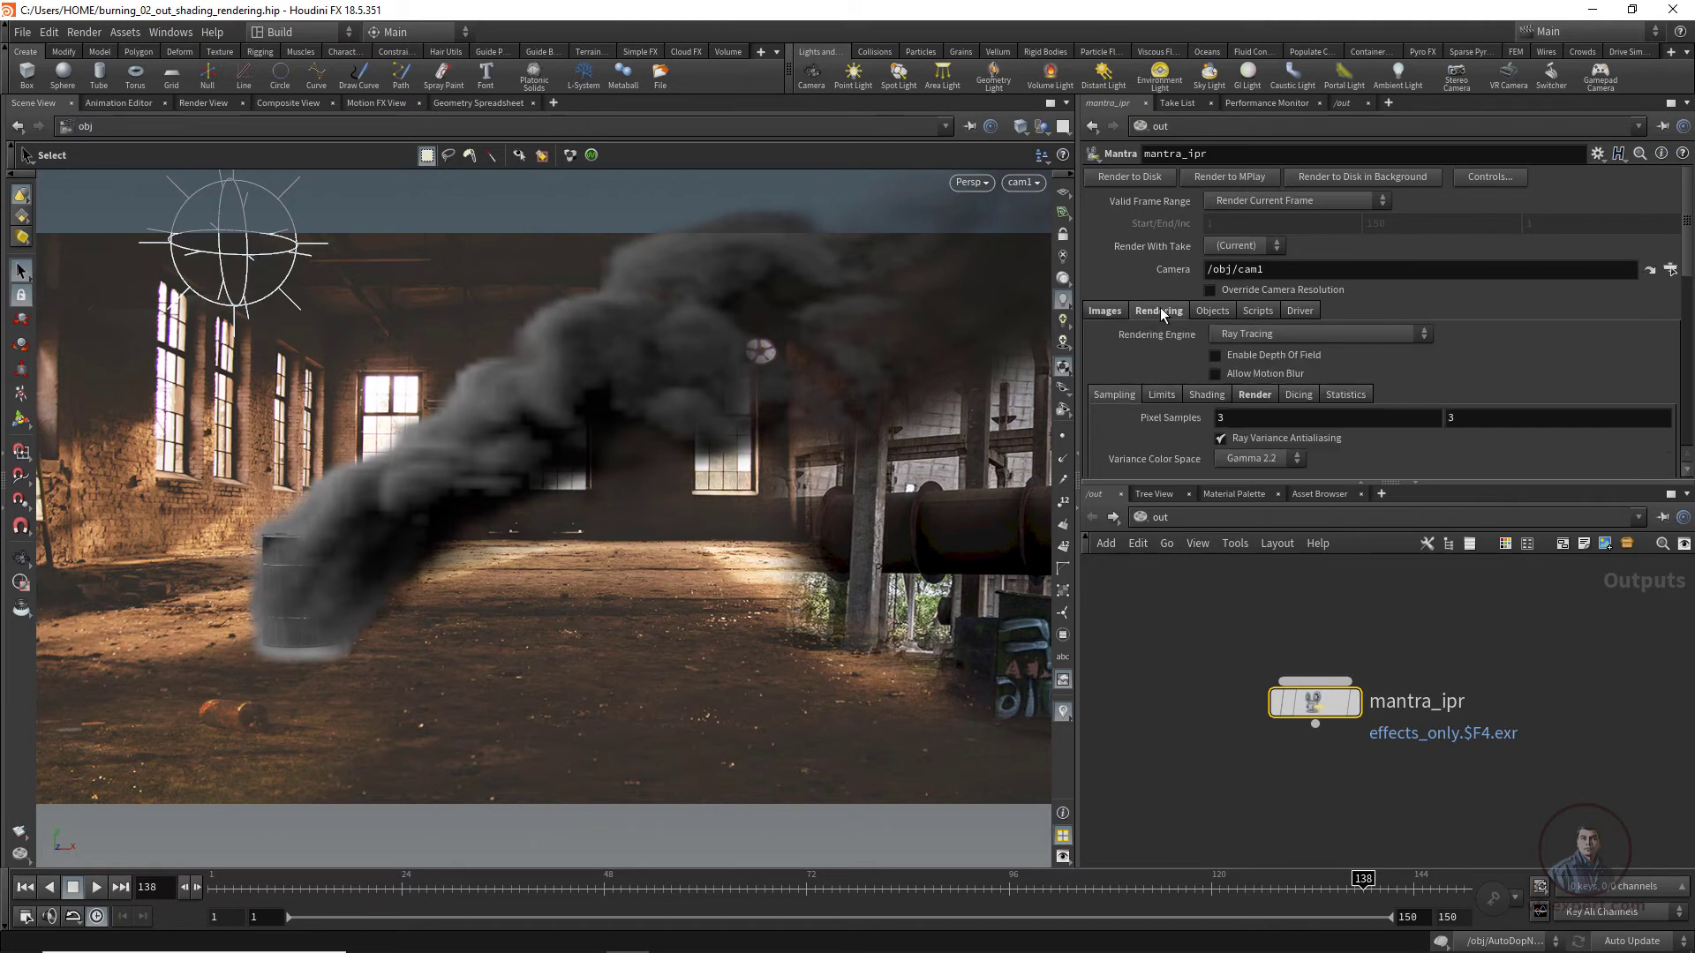
pyautogui.scroll(-5, 1412, 336)
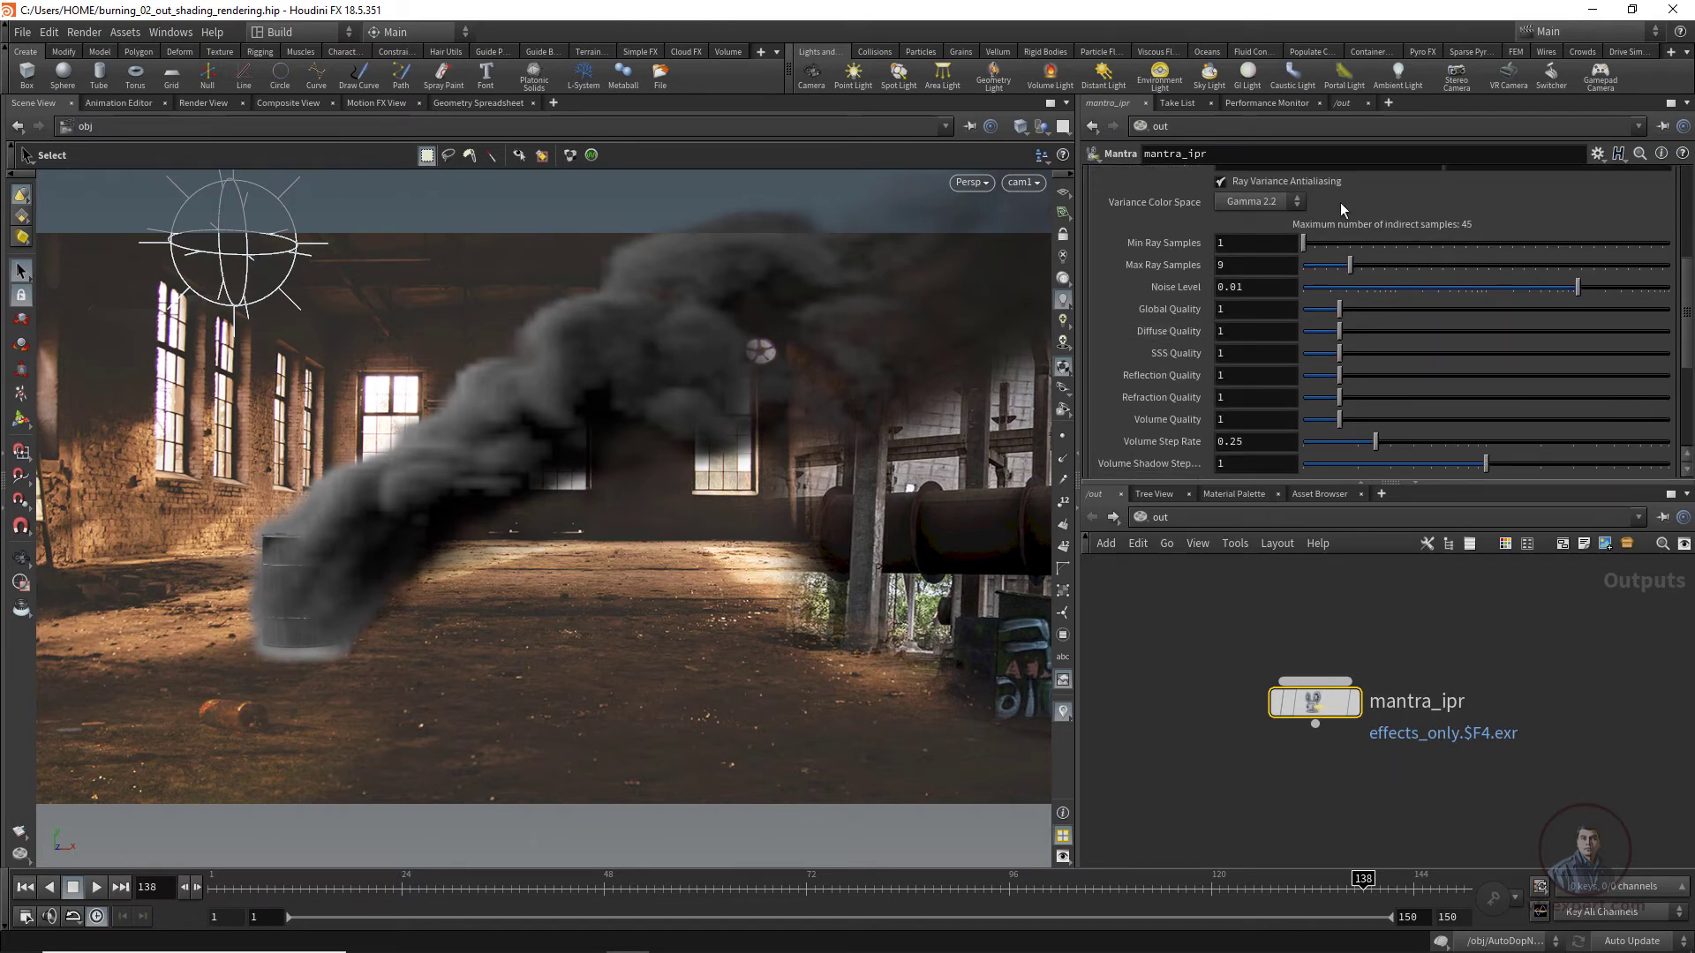
pyautogui.scroll(3, 1475, 275)
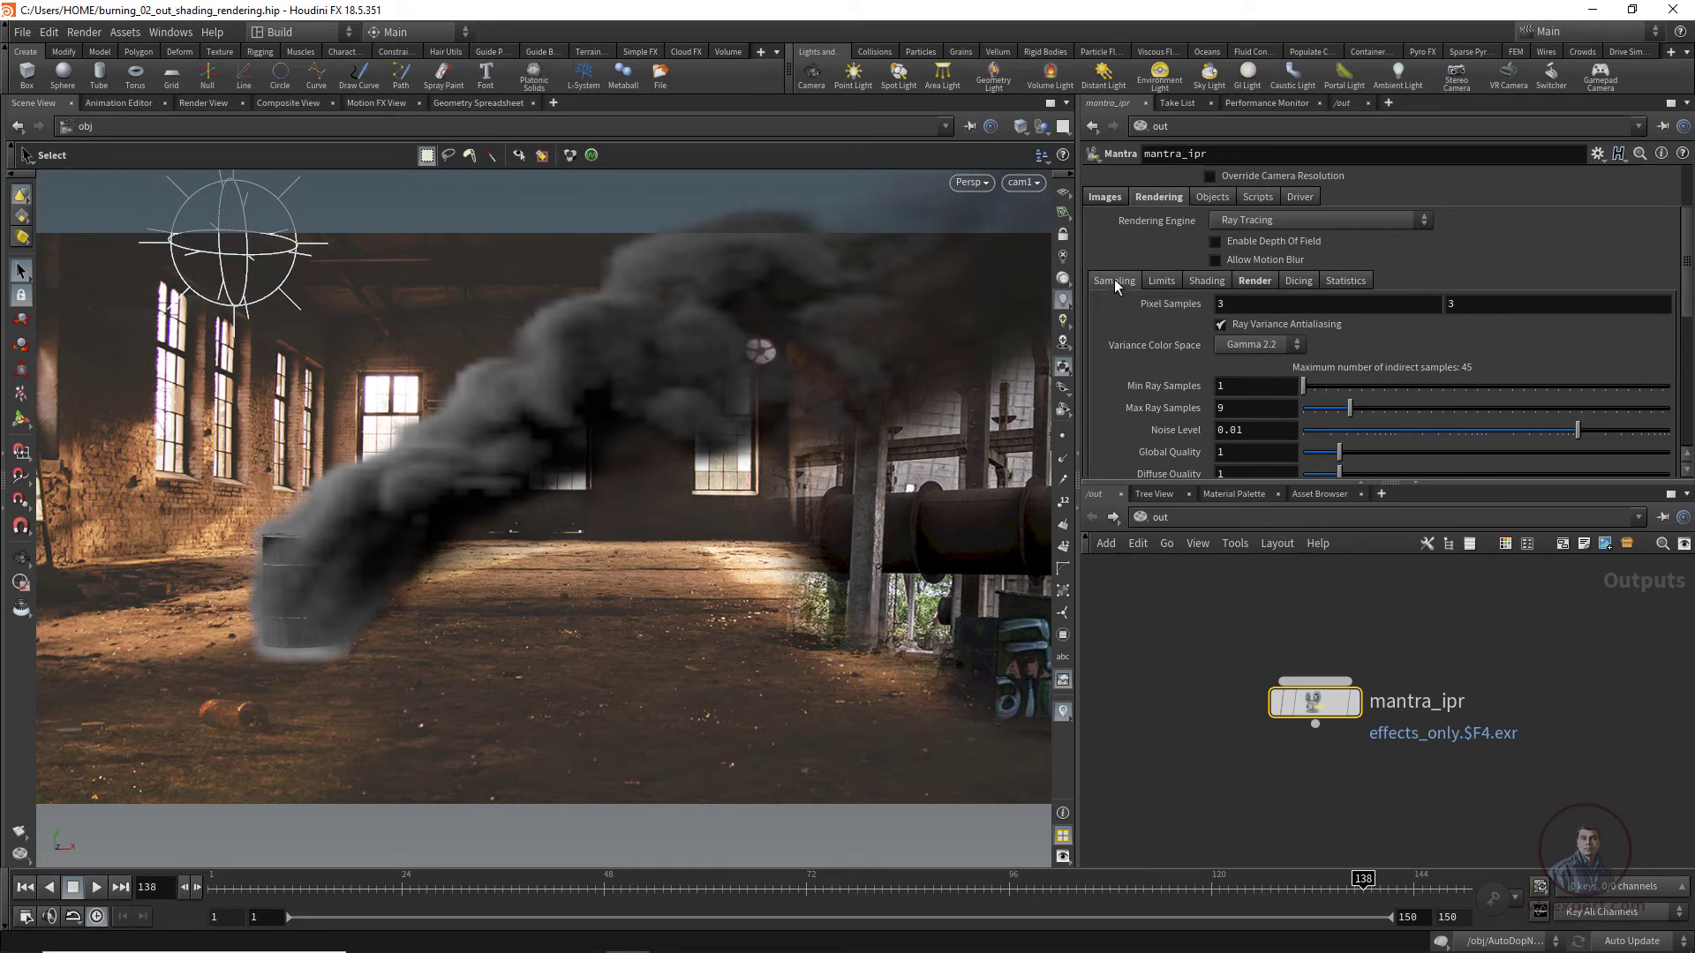
pyautogui.scroll(2, 1086, 256)
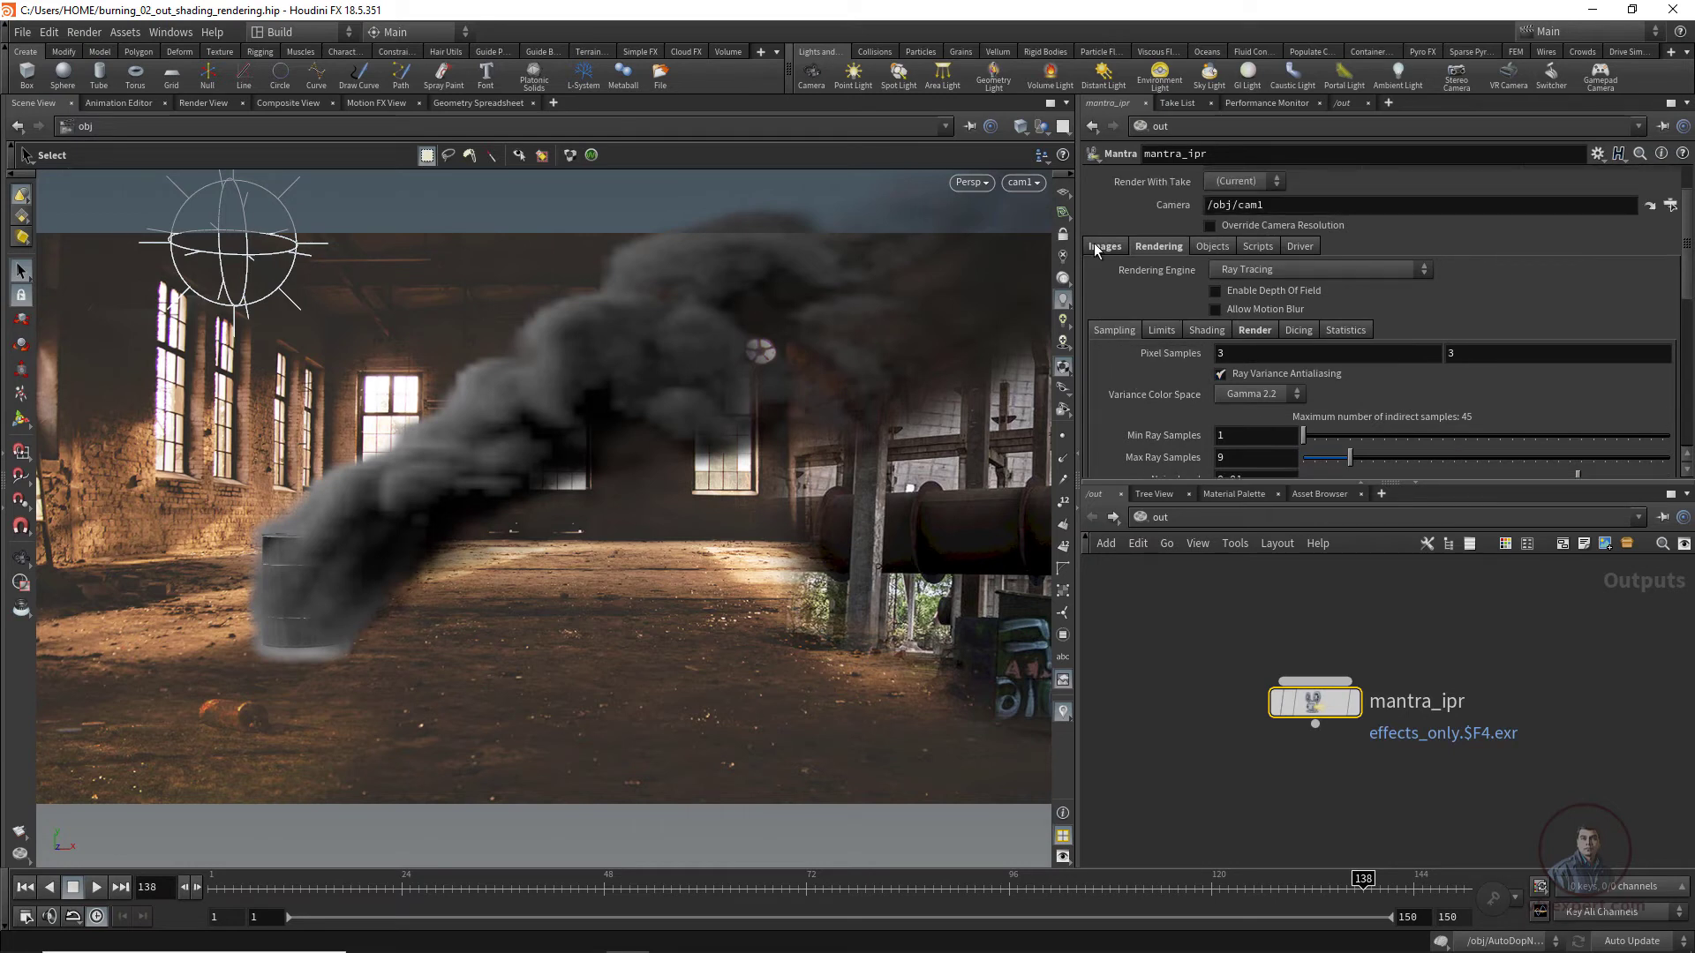
pyautogui.click(1095, 245)
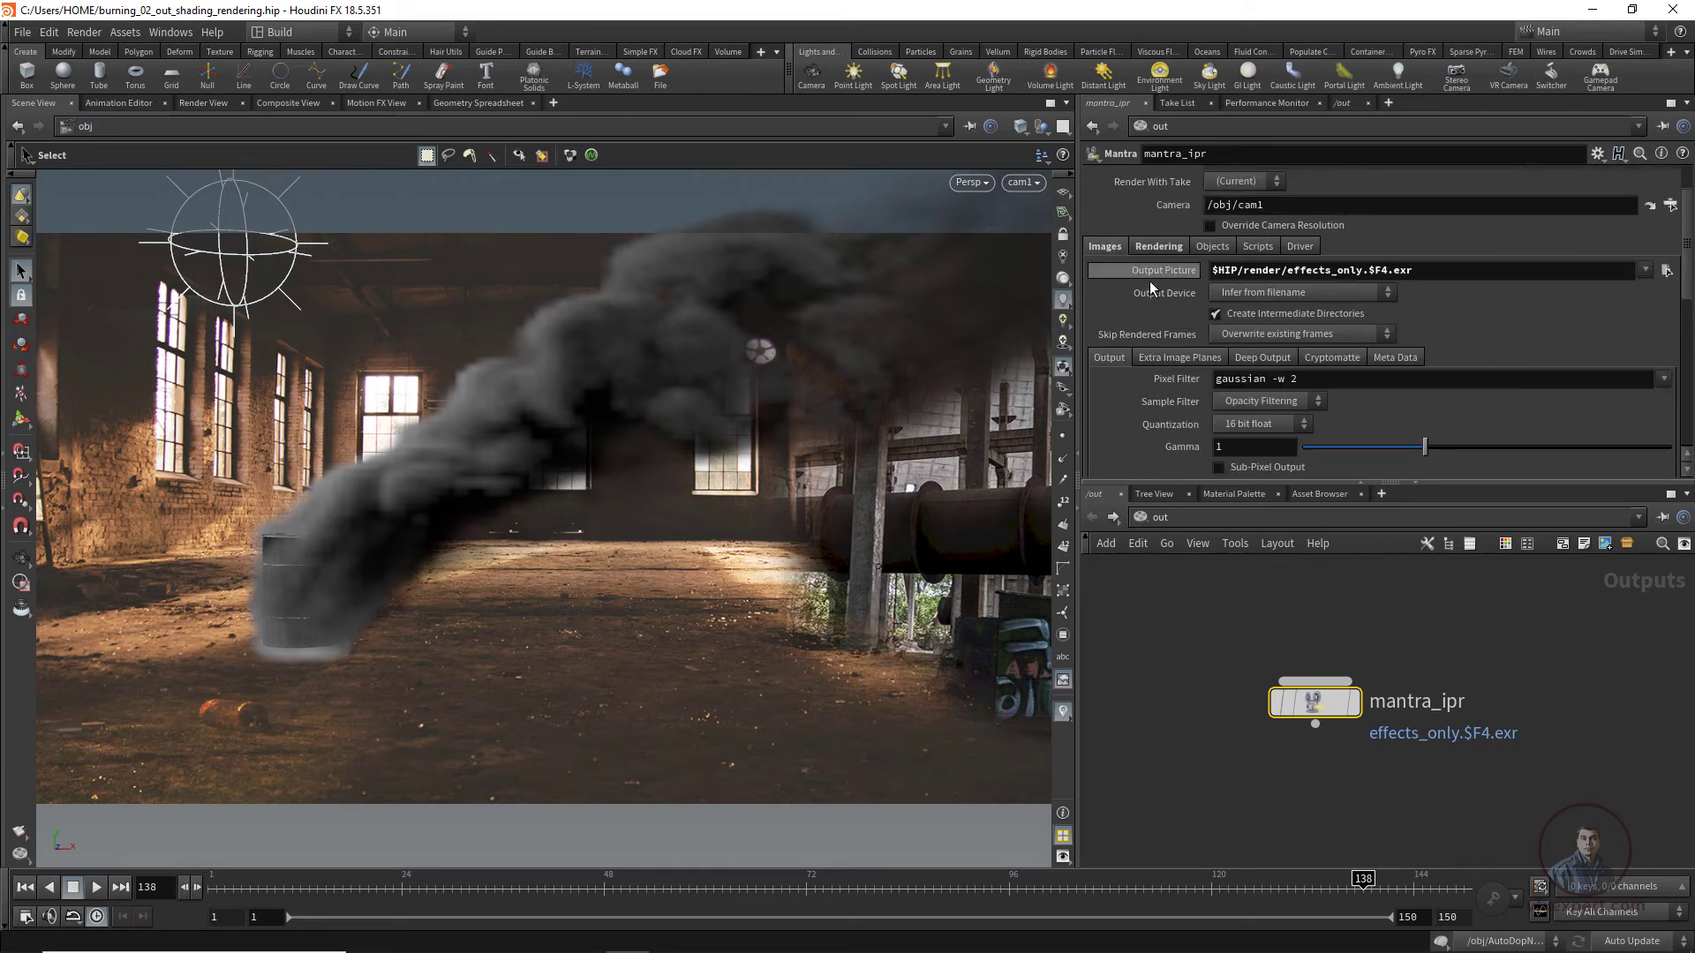
pyautogui.scroll(3, 1144, 292)
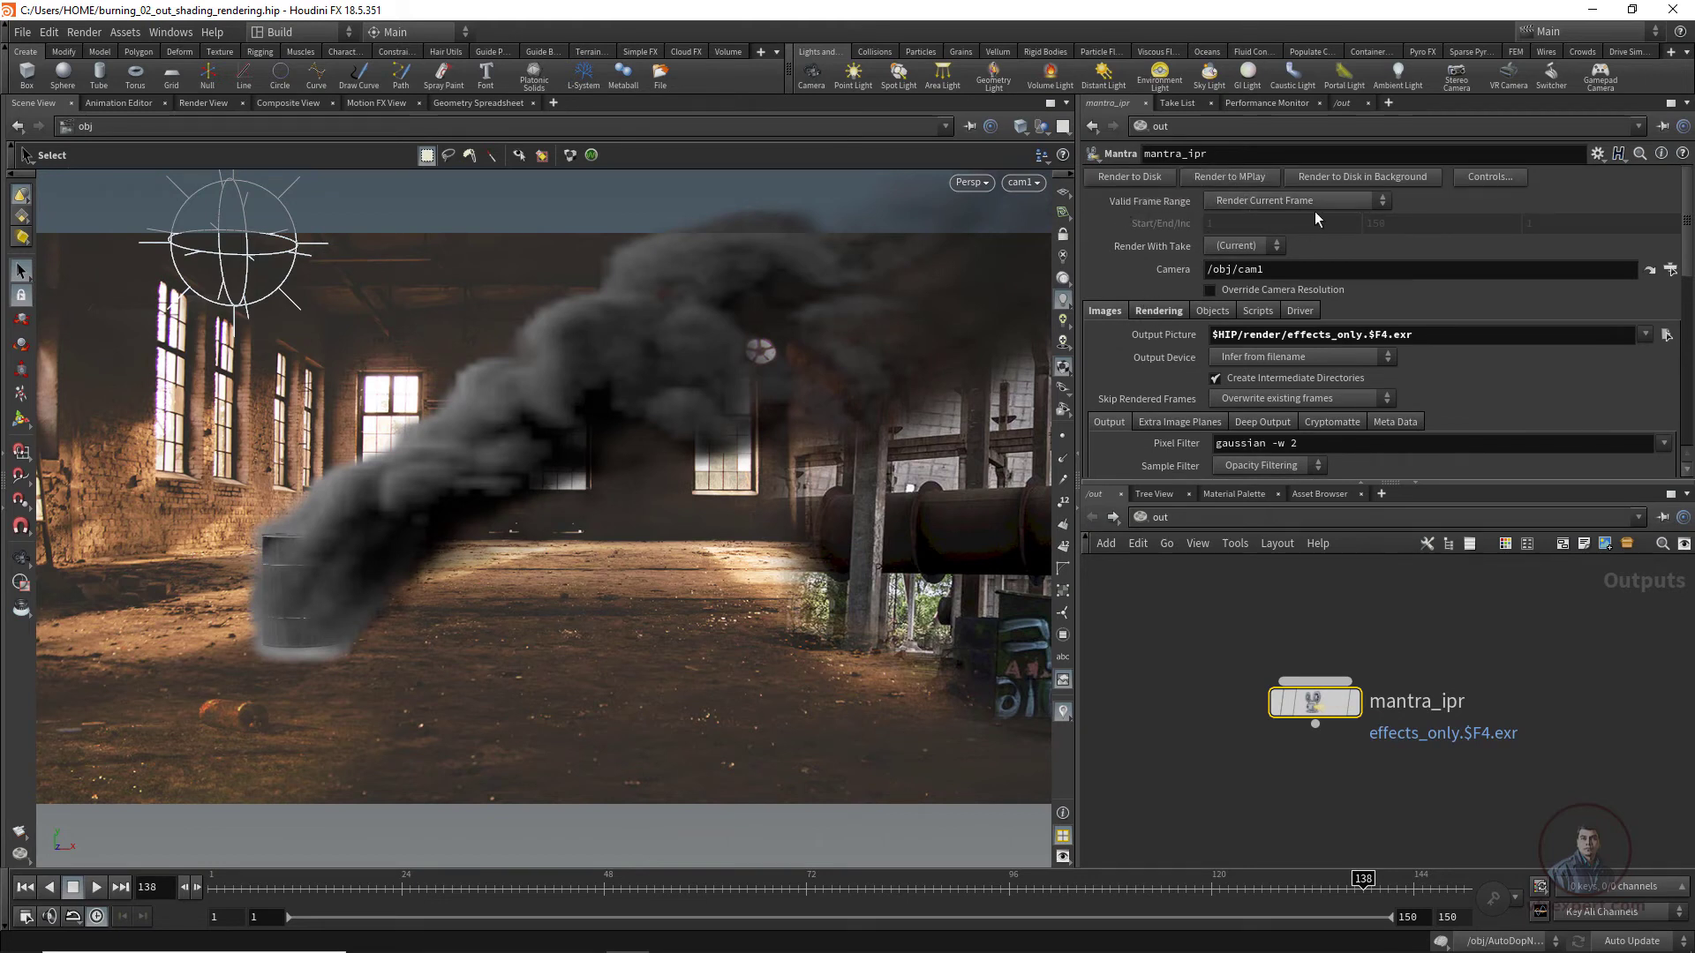
# Set the mantra_ipr node's valid frame range to Render Frame Range
pyautogui.click(1383, 202)
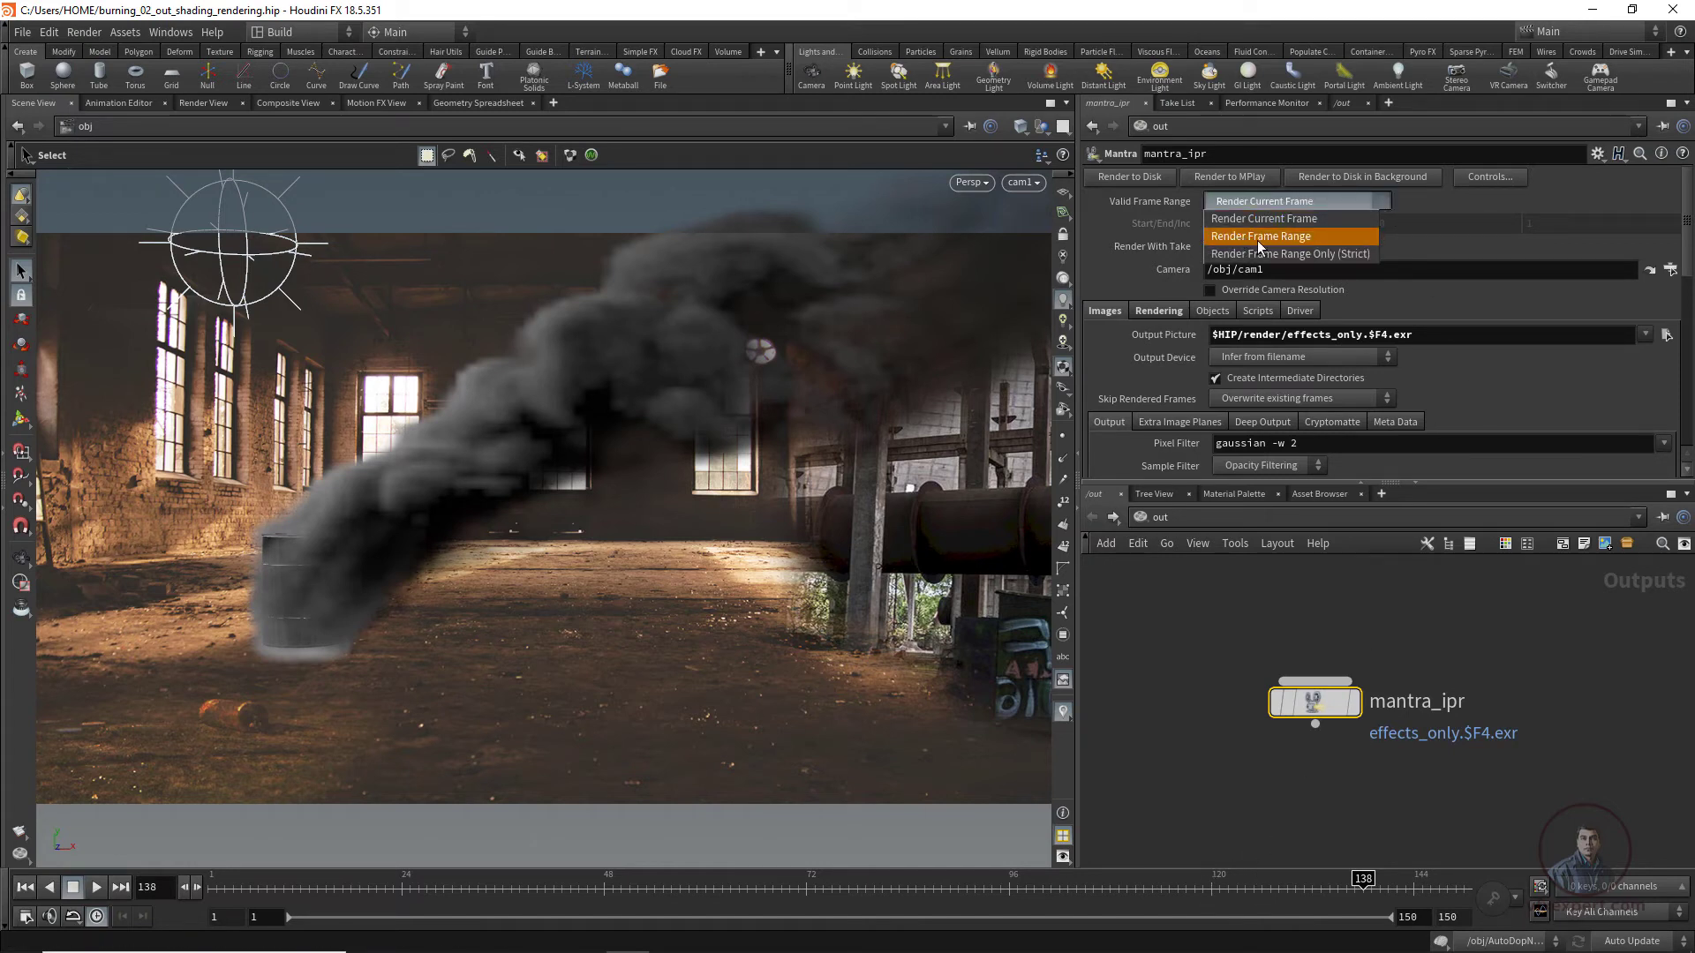
pyautogui.click(1291, 246)
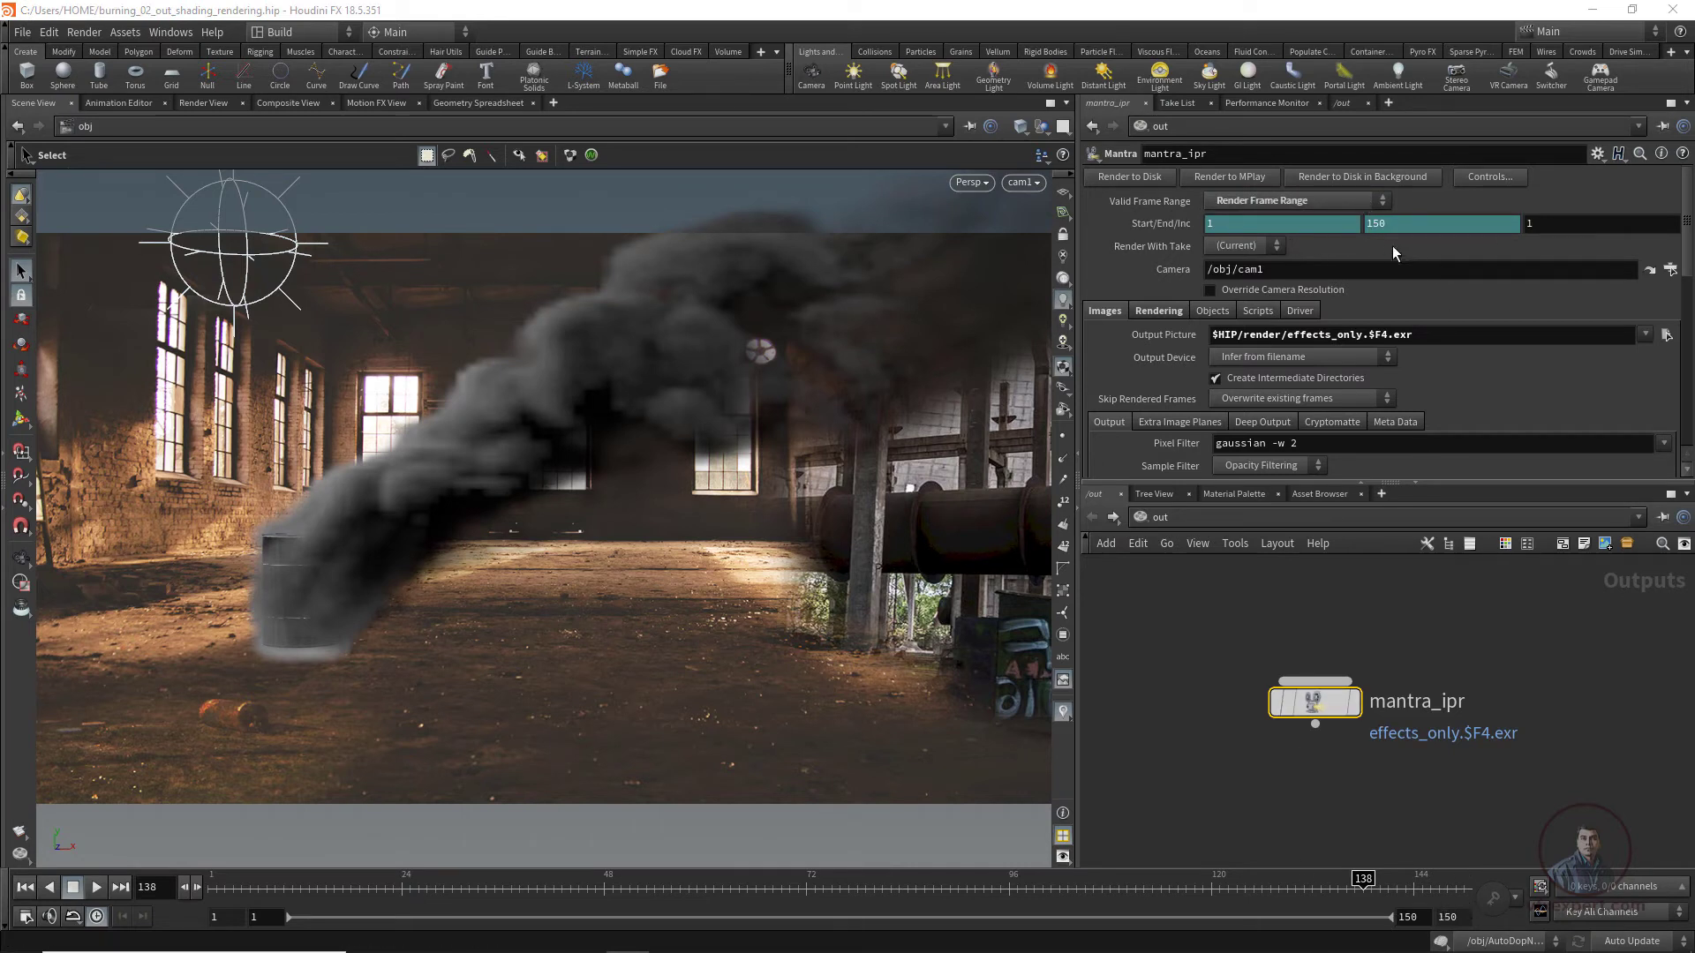
pyautogui.rightClick(1435, 228)
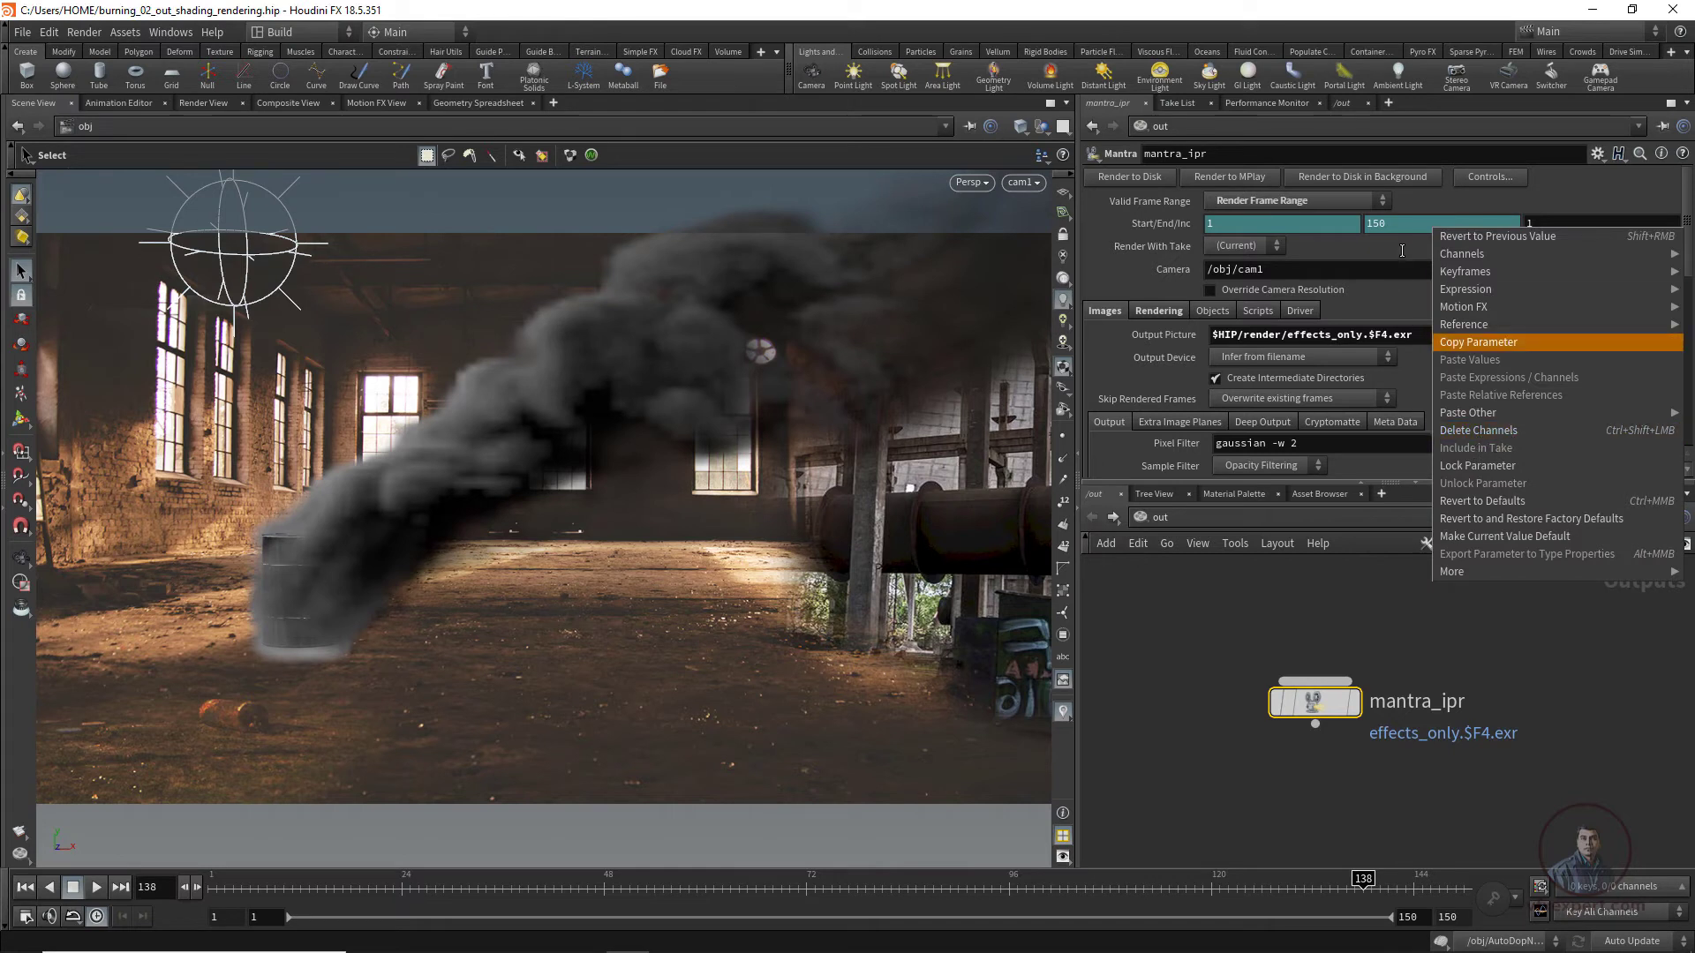
pyautogui.click(1402, 251)
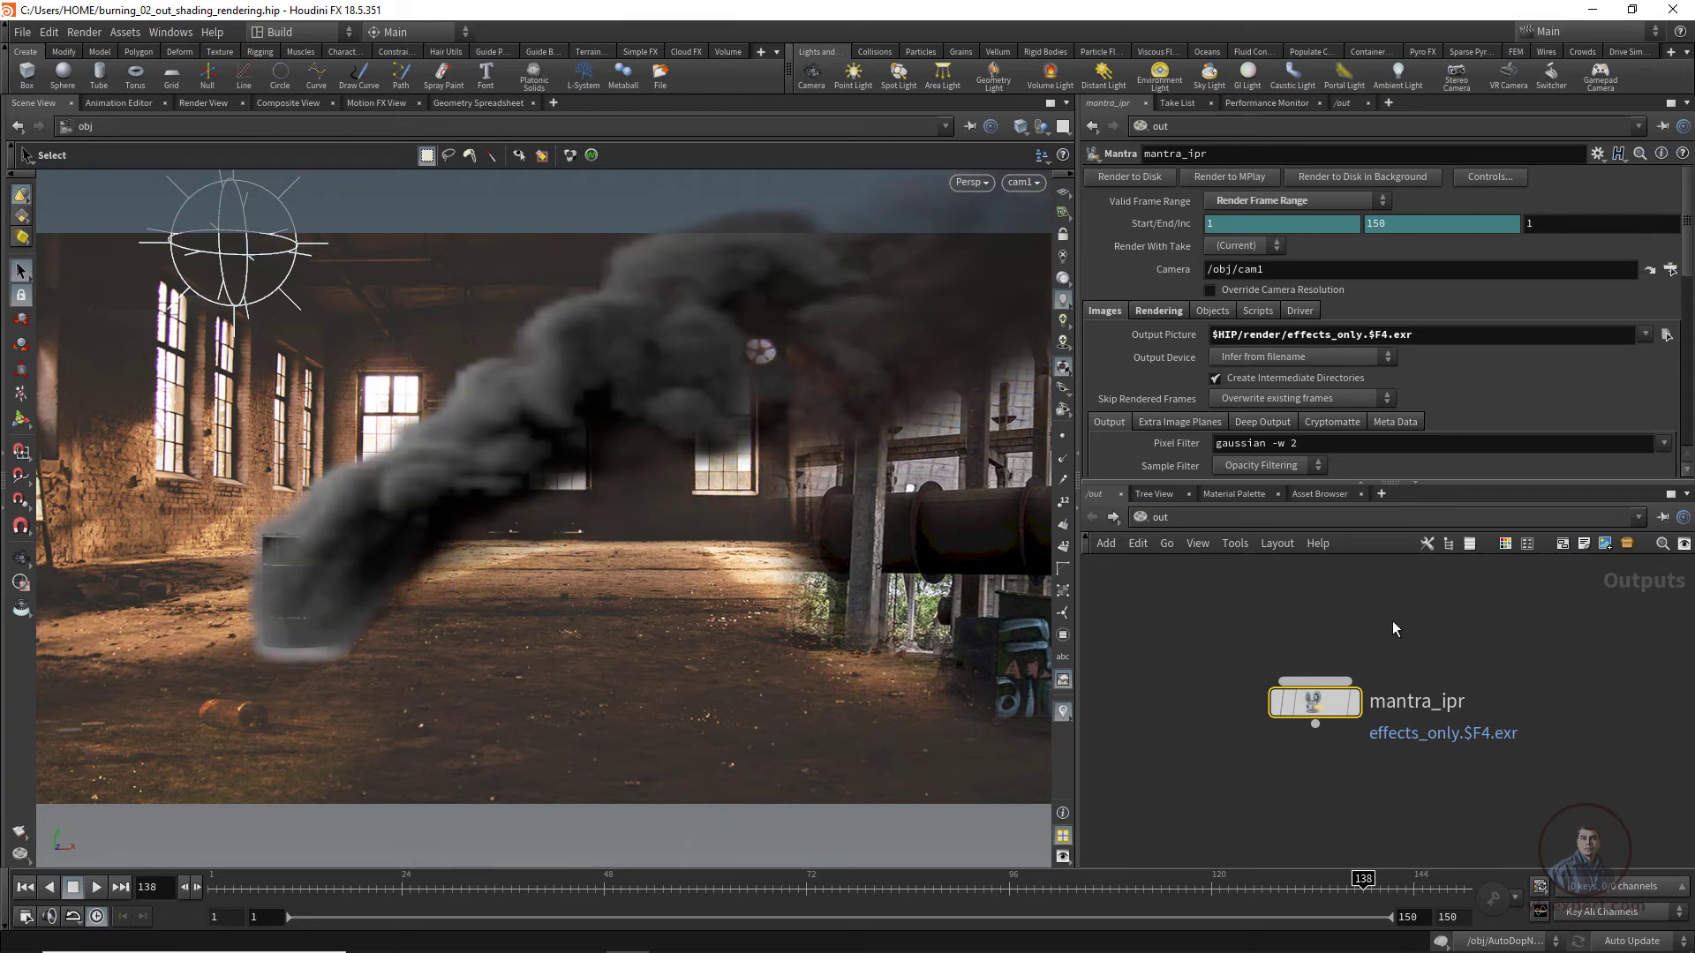
# Render the frame range to disk, pausing and interrupting the render after the first few frames
pyautogui.click(1142, 179)
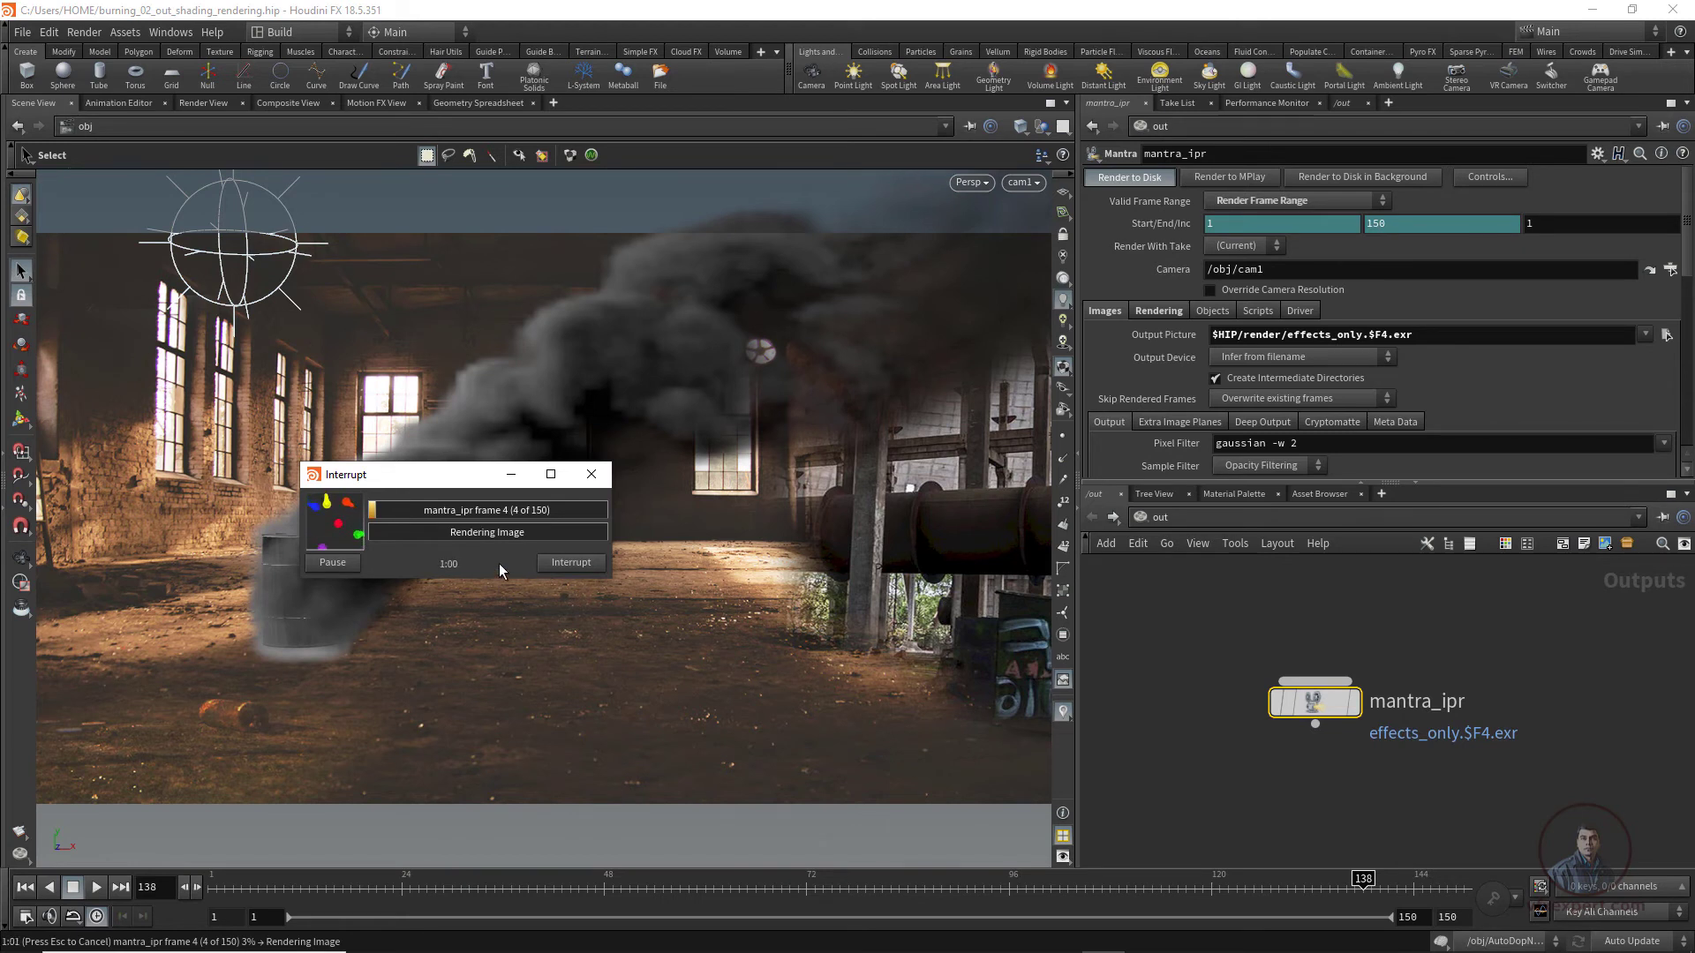
pyautogui.click(332, 563)
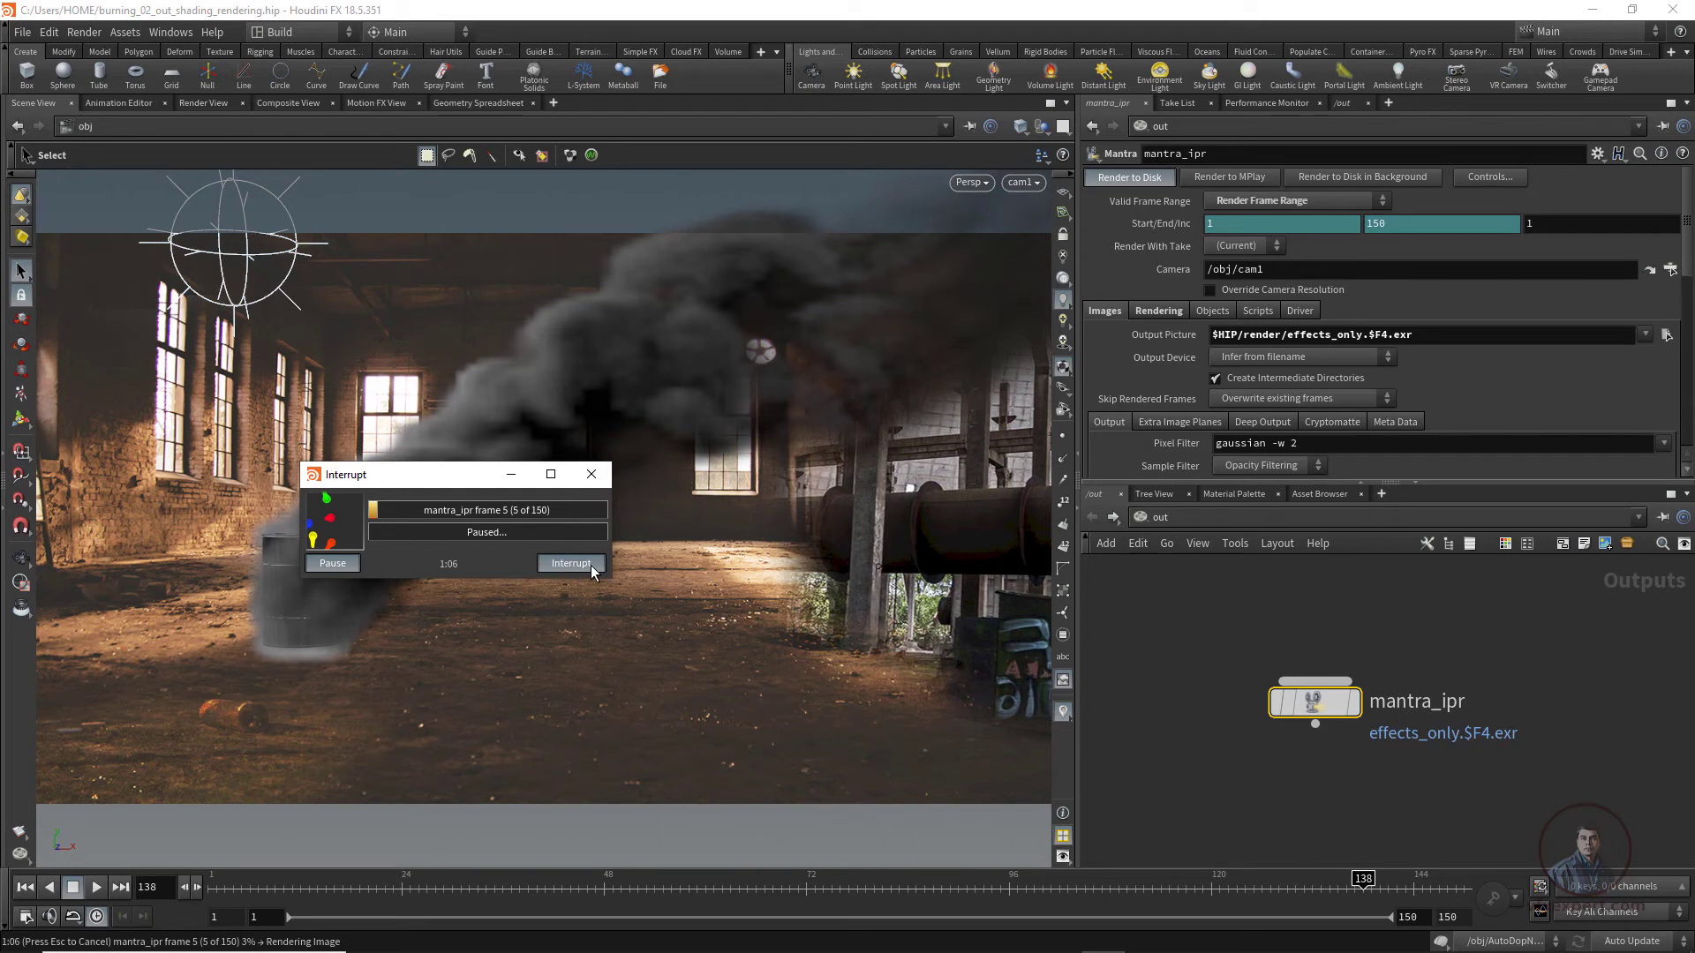
pyautogui.click(571, 563)
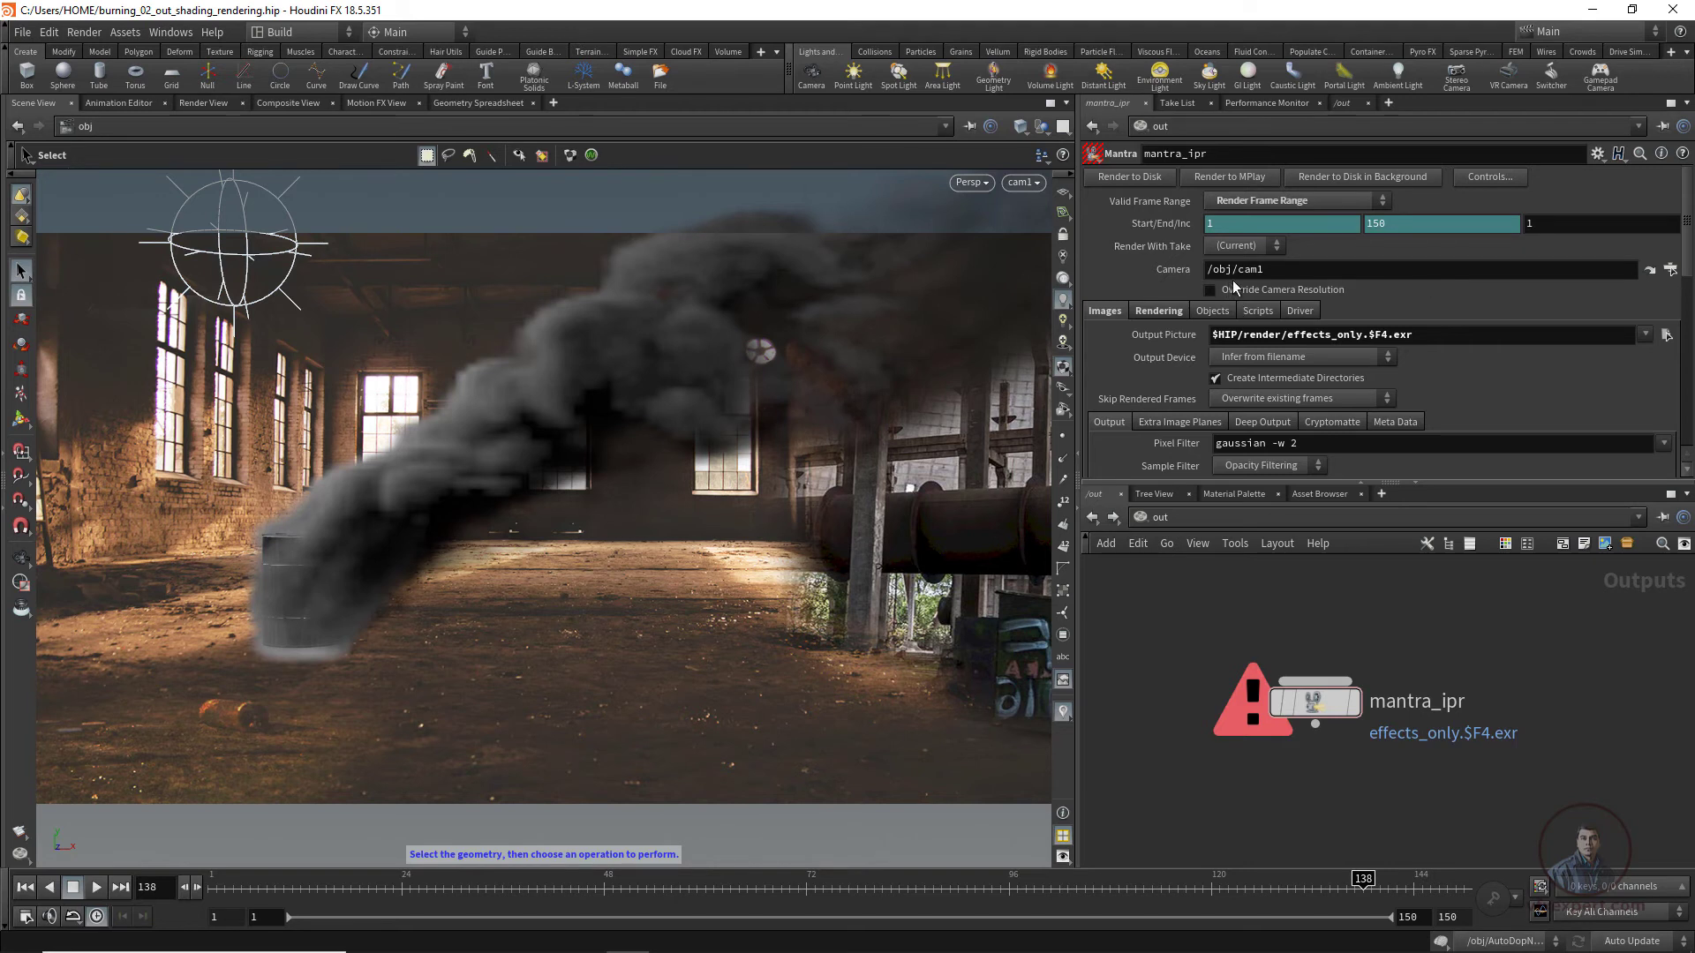
# Switch to File Explorer and open the render folder inside C:/Users/HOME to inspect the rendered files
pyautogui.click(1608, 11)
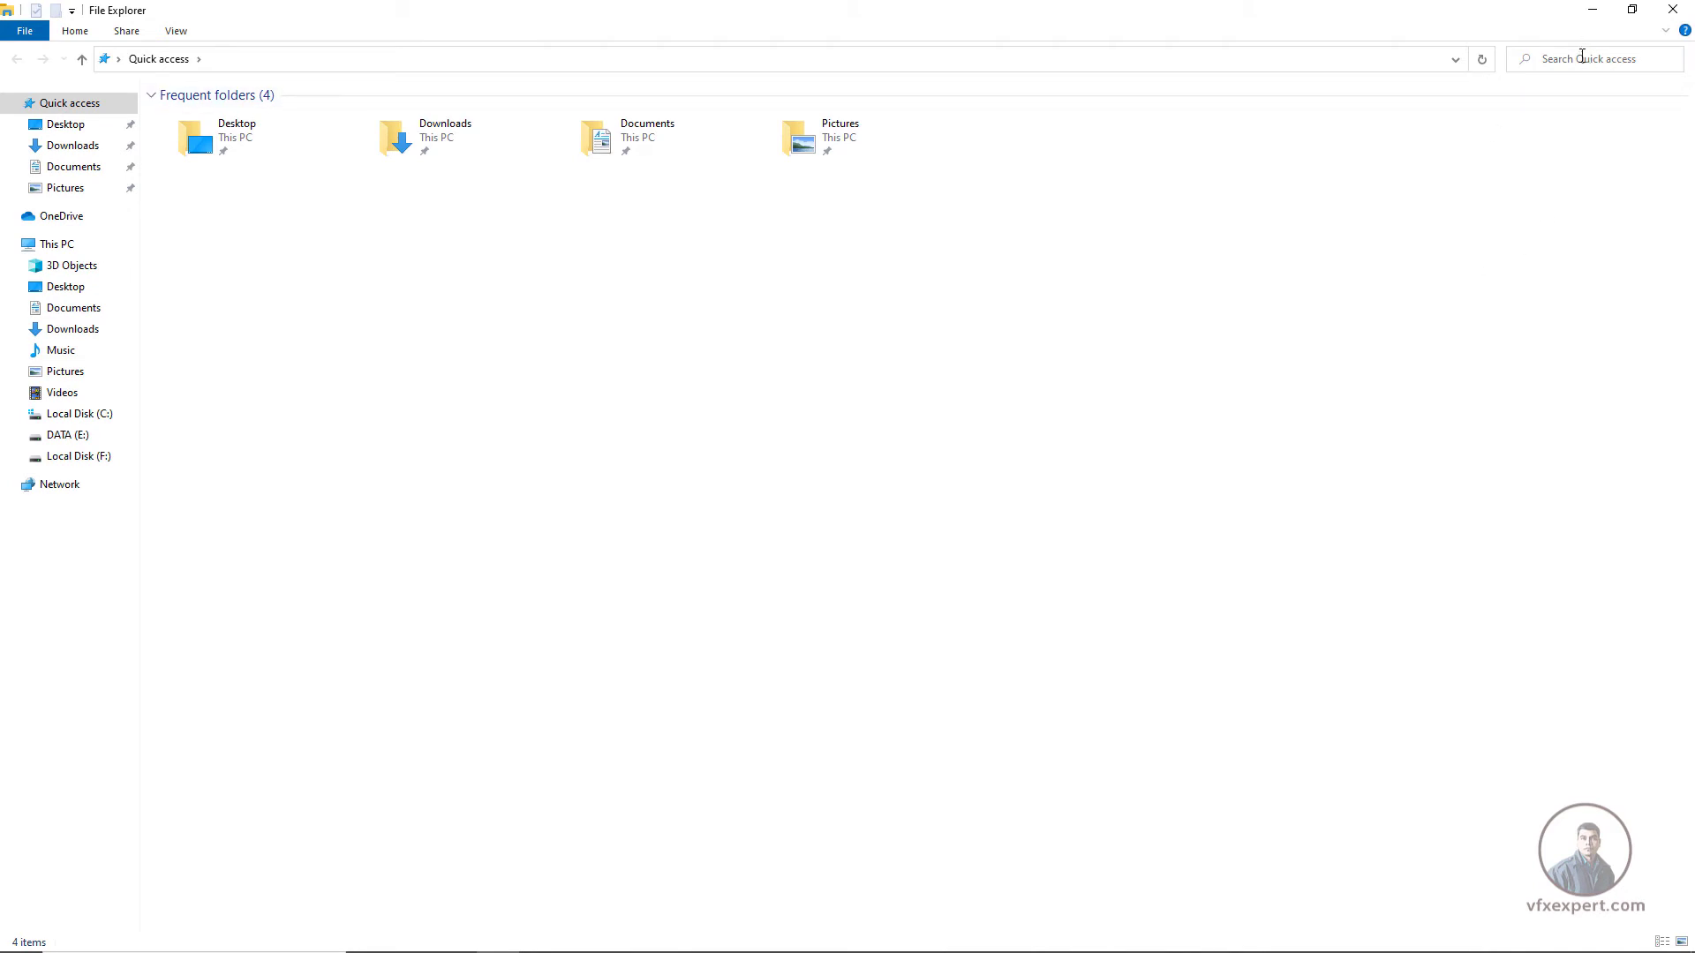
pyautogui.click(99, 417)
pyautogui.doubleClick(190, 303)
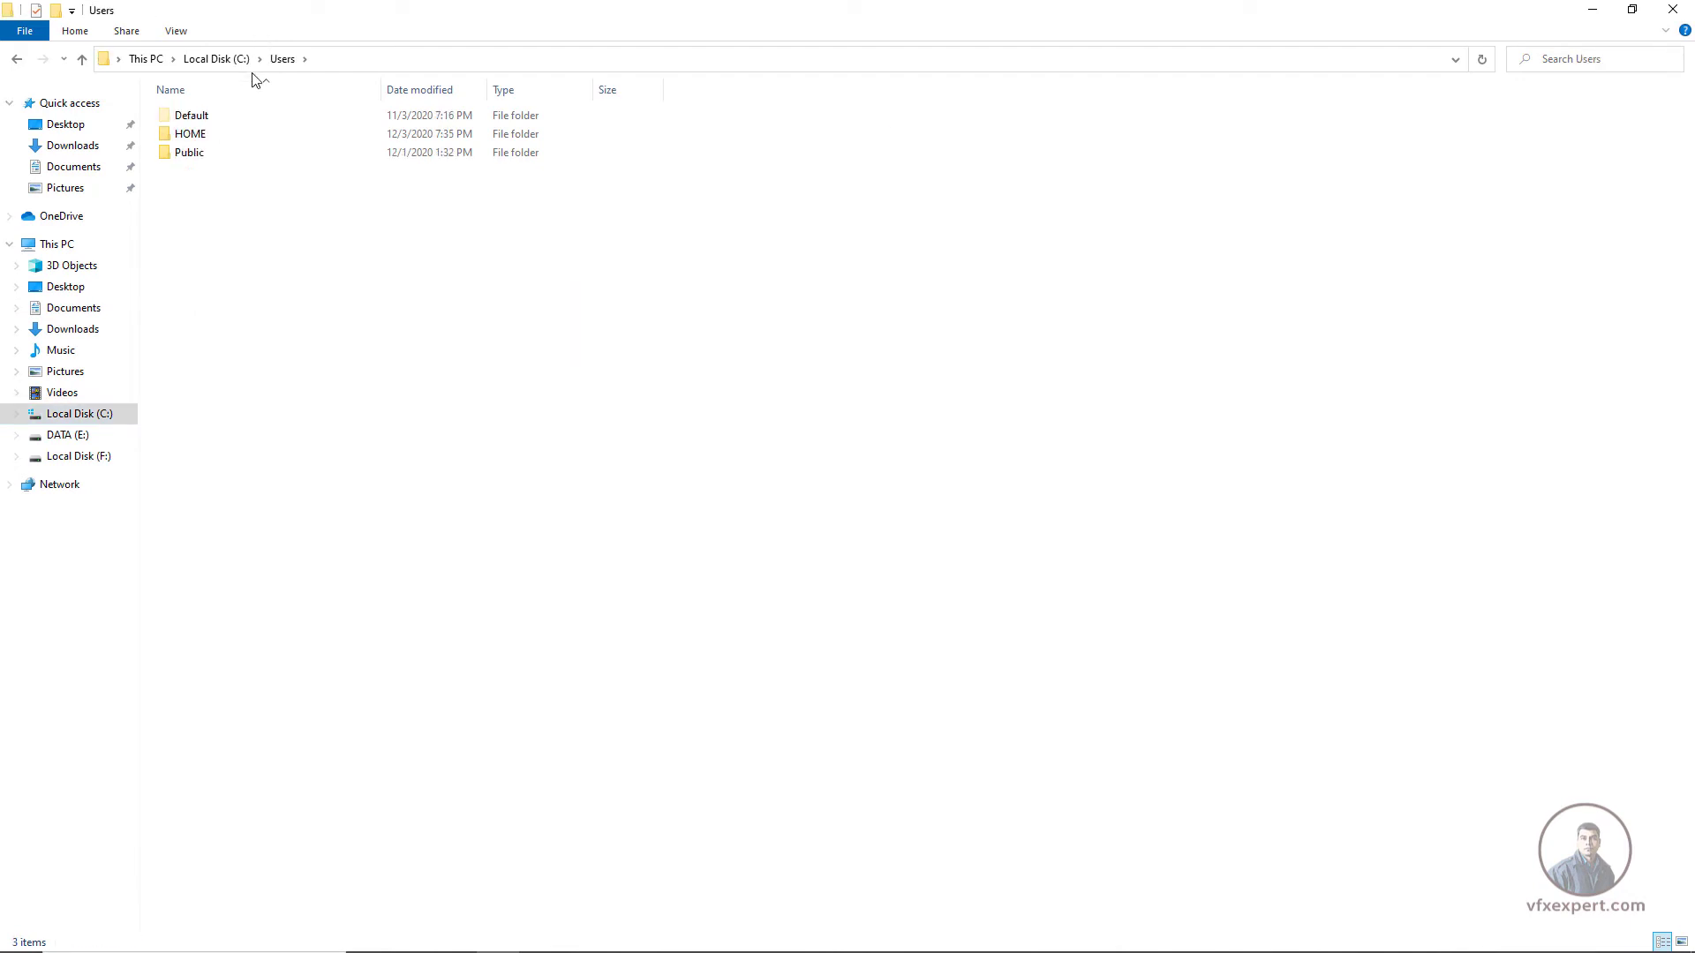
pyautogui.doubleClick(193, 135)
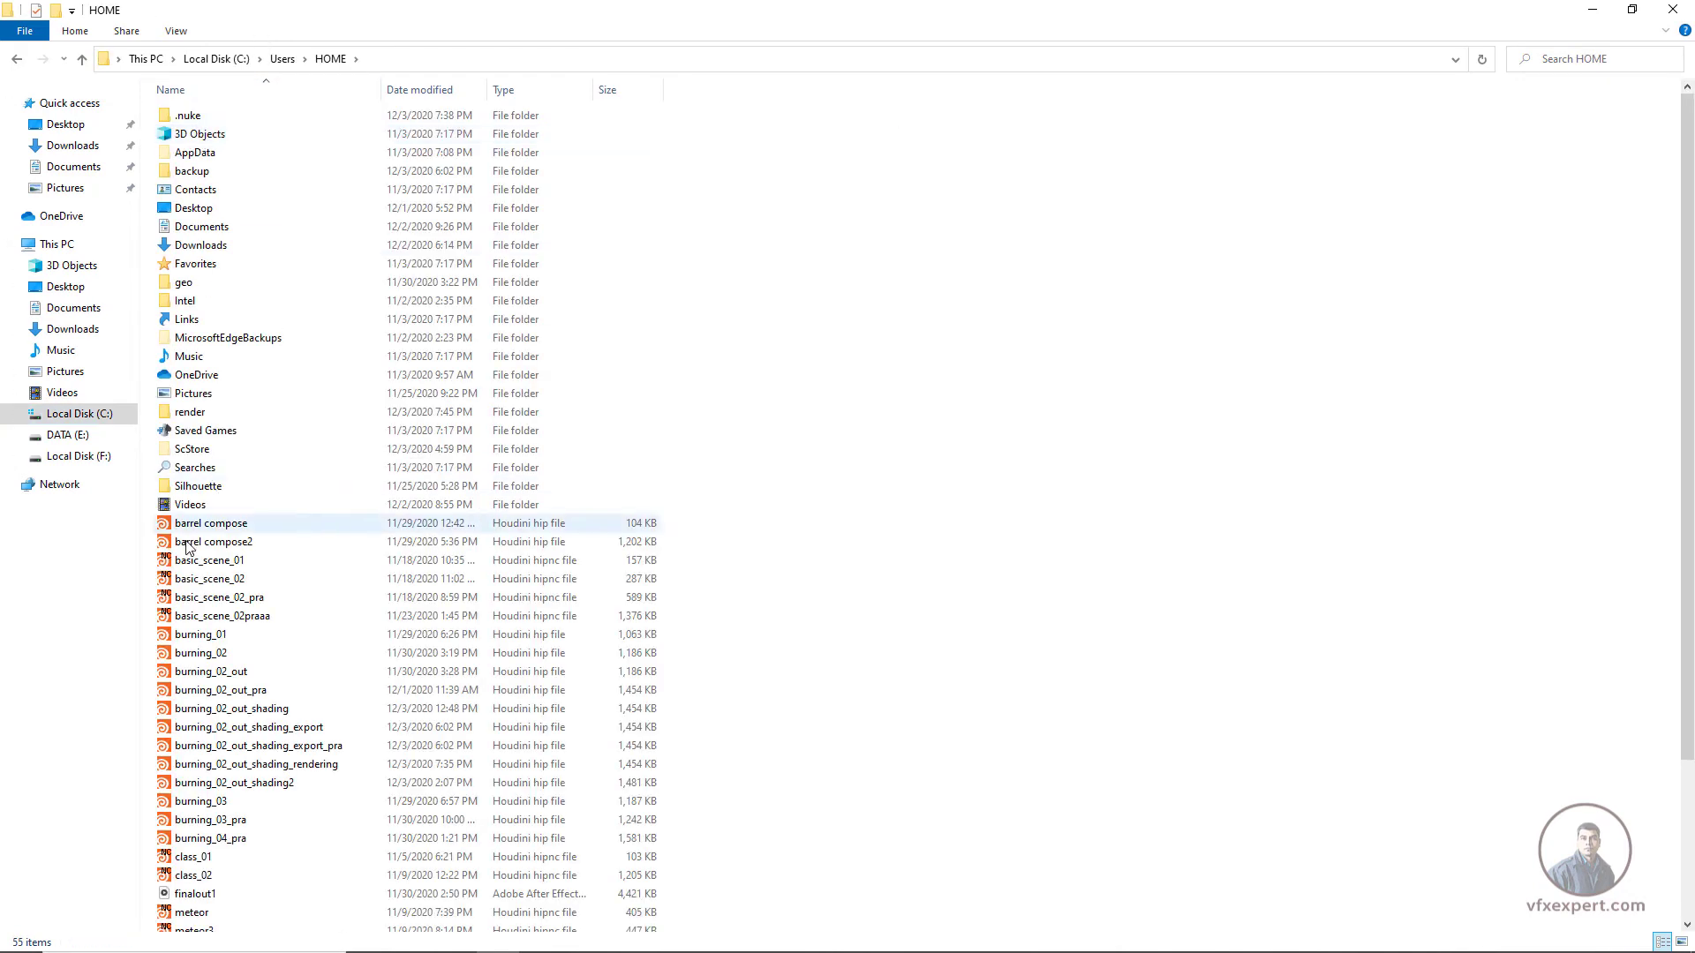
pyautogui.doubleClick(196, 420)
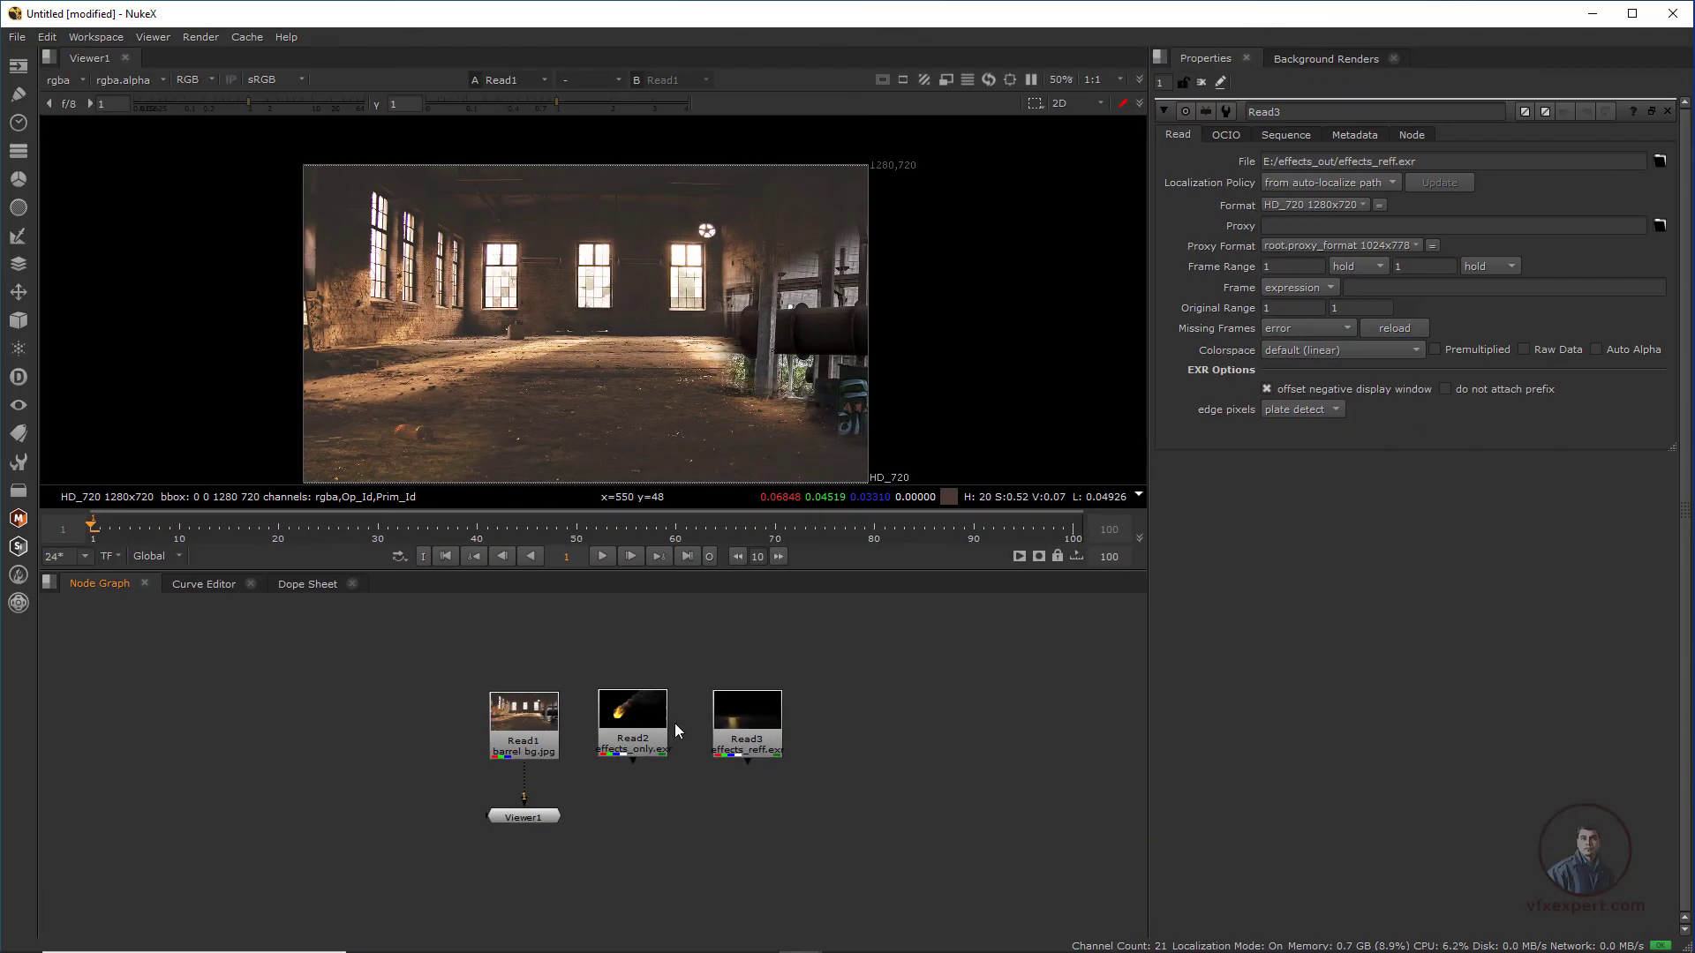
# In NukeX, arrange the Read nodes in the order effects_reff.exr, barrel bg.jpg, effects_only.exr, with the Viewer node below barrel bg.jpg
pyautogui.scroll(2, 662, 680)
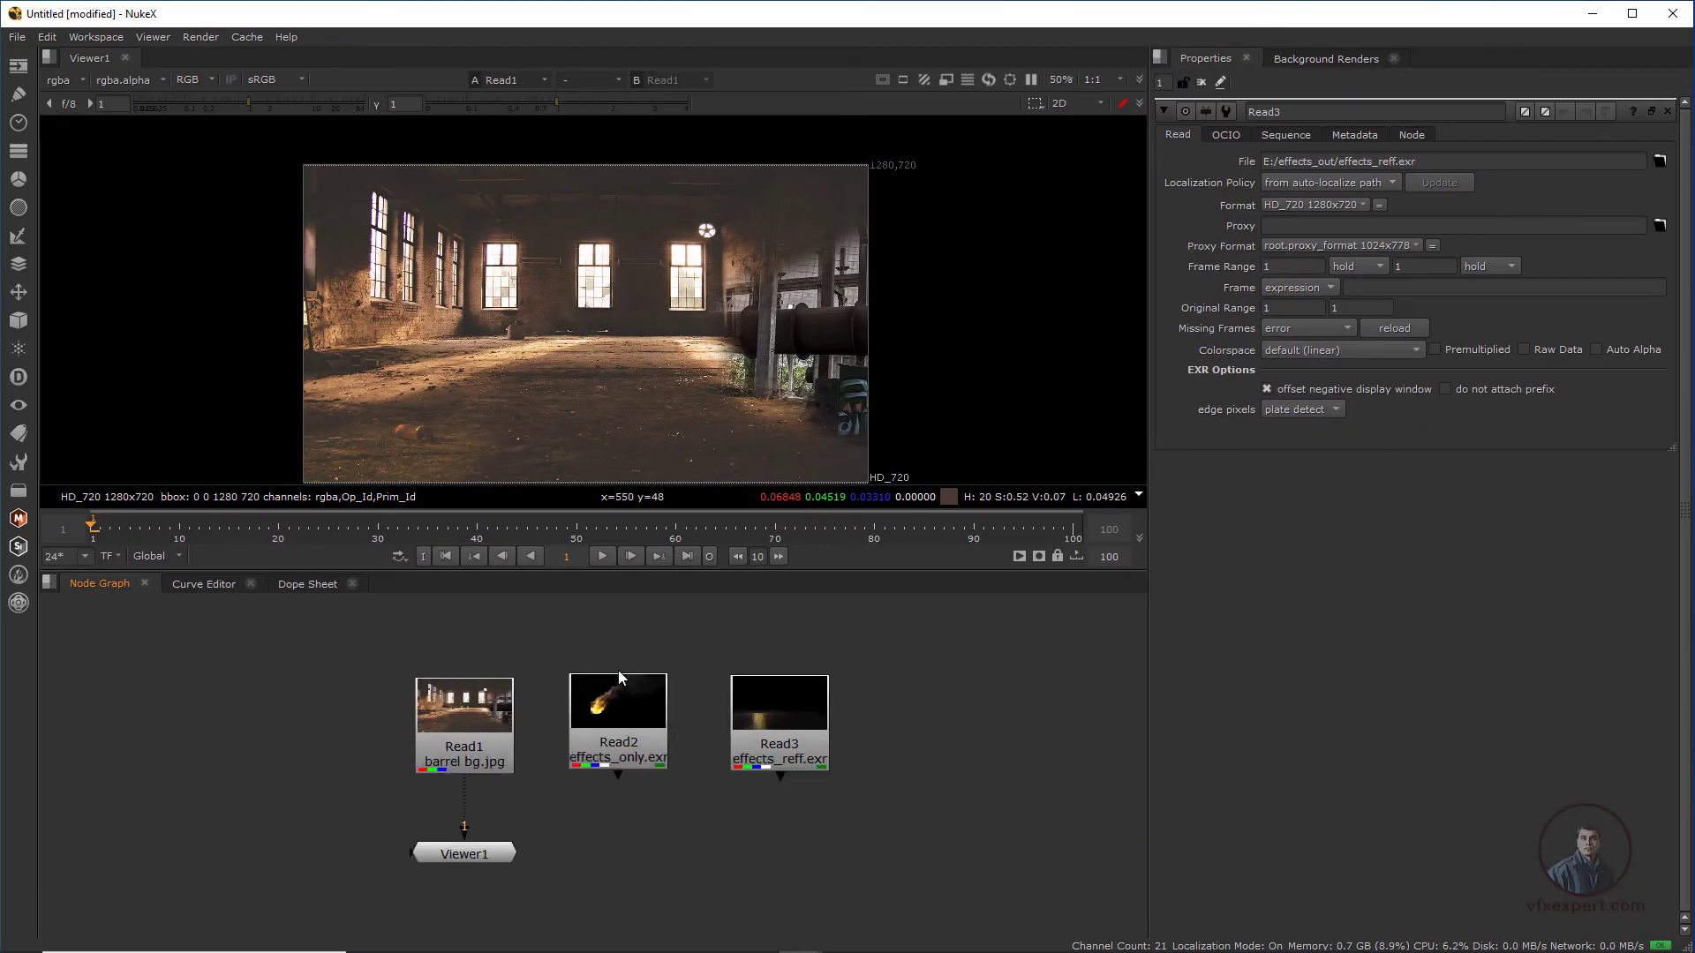
pyautogui.moveTo(650, 730); pyautogui.dragTo(653, 739)
pyautogui.moveTo(780, 734); pyautogui.dragTo(786, 731)
pyautogui.click(791, 821)
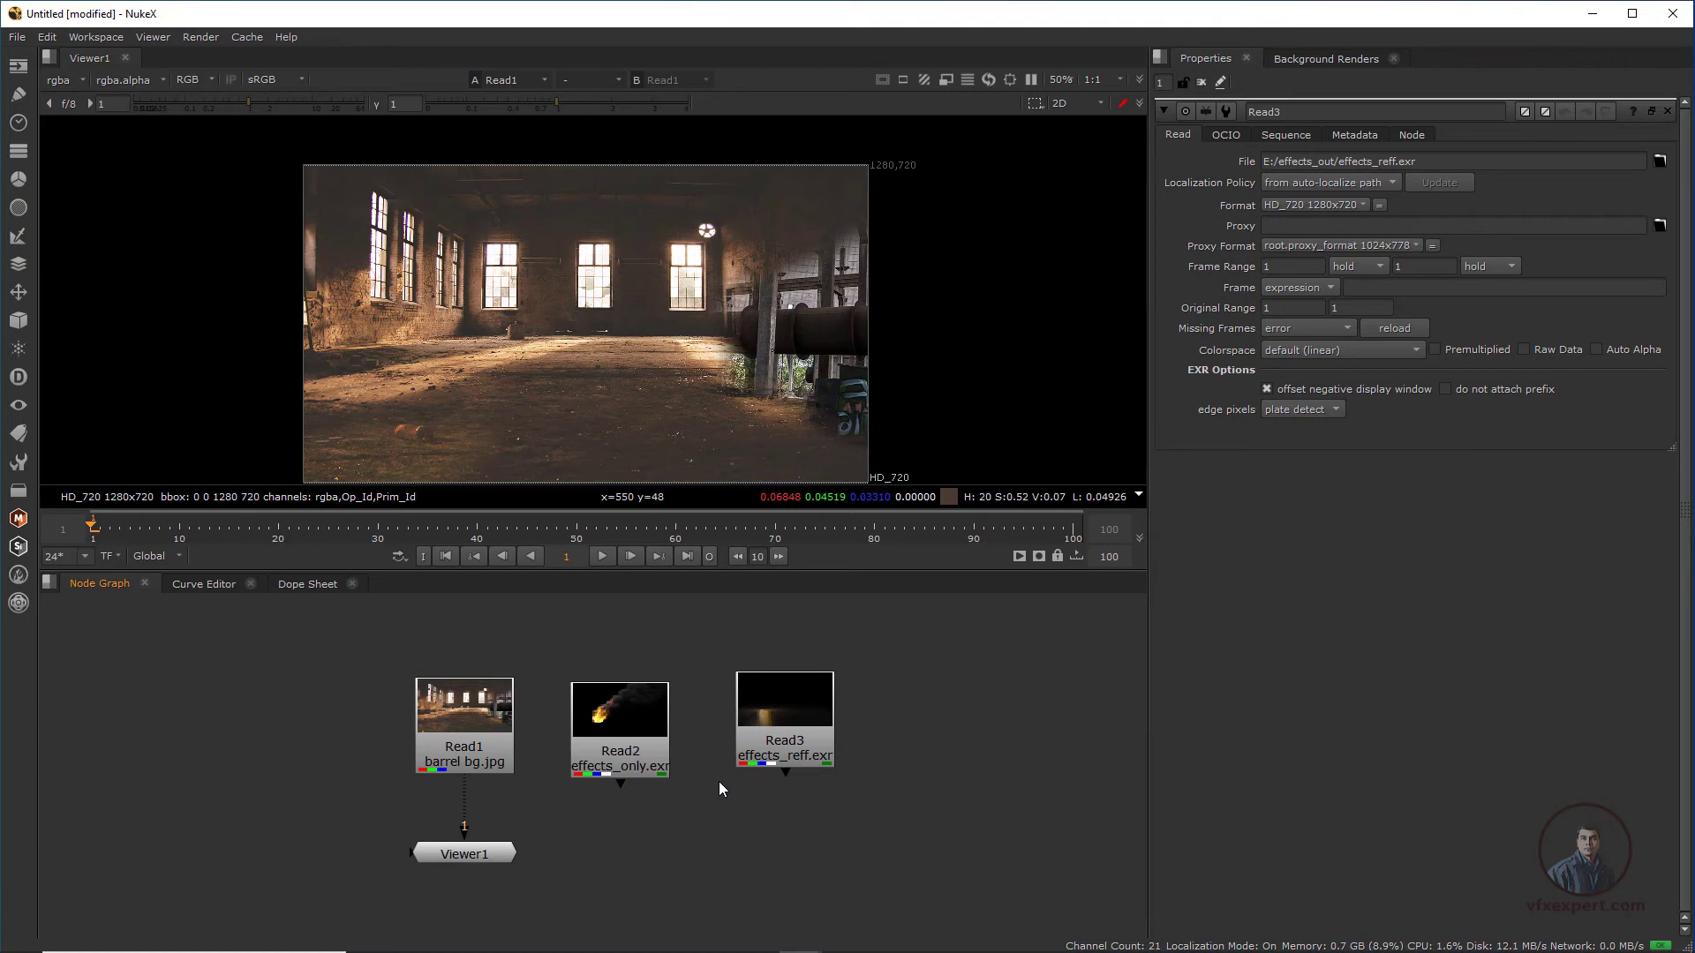
pyautogui.scroll(1, 711, 794)
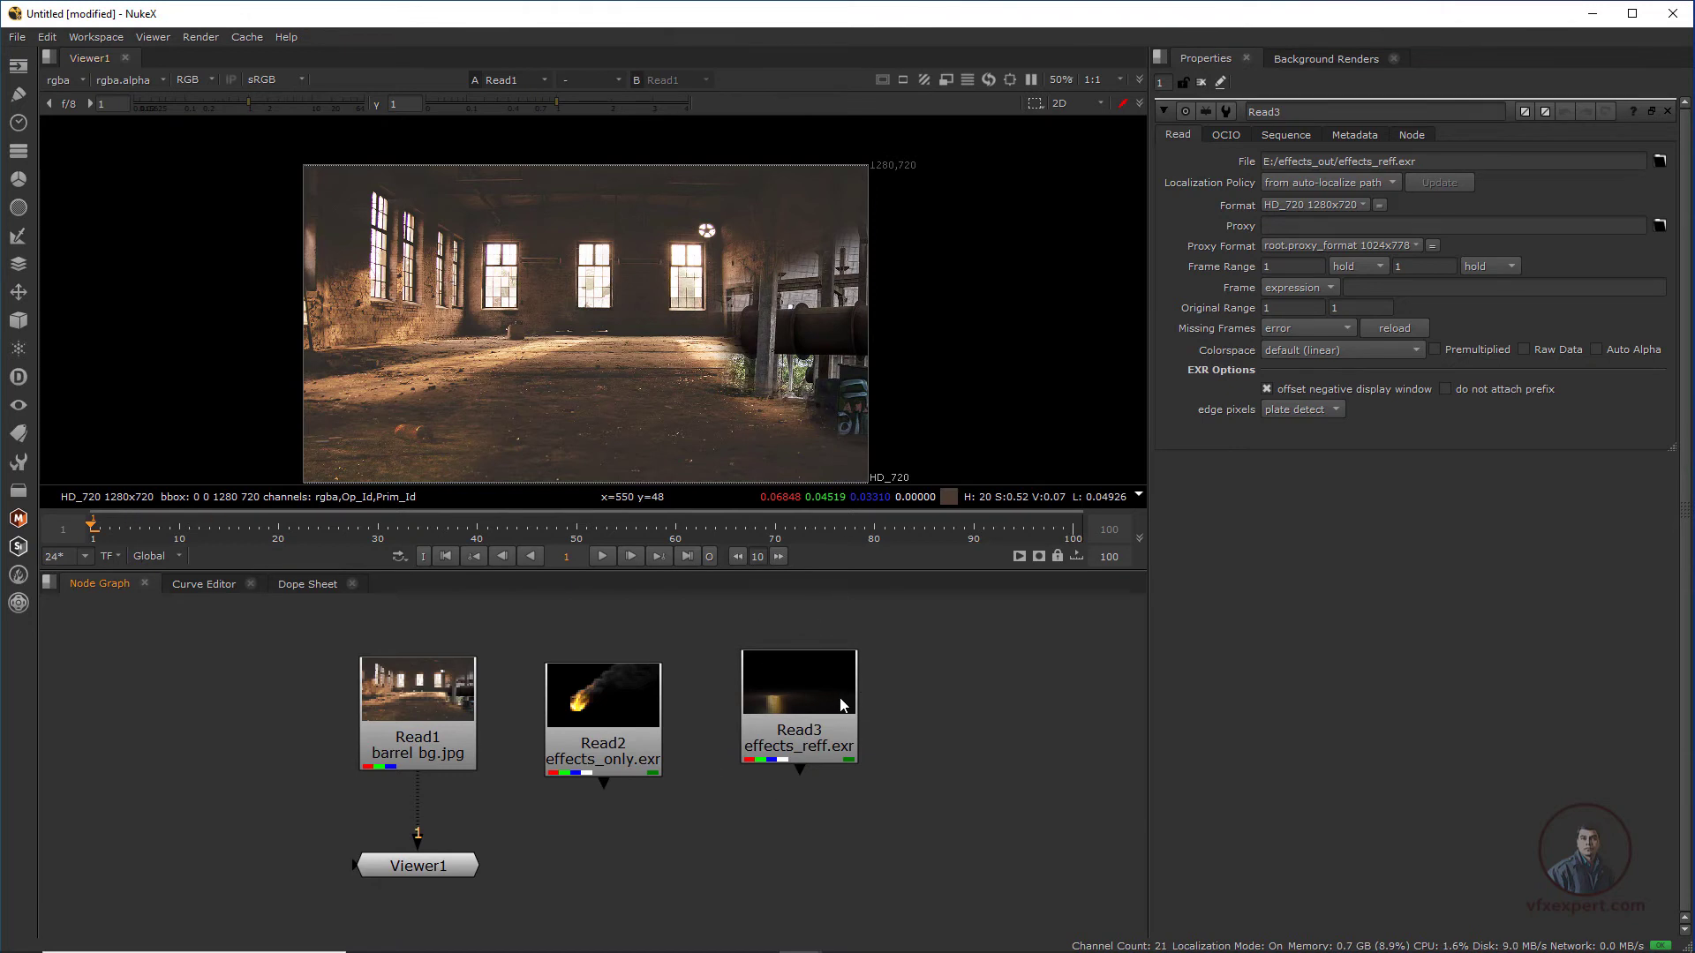
pyautogui.moveTo(624, 785); pyautogui.dragTo(874, 757, button='middle')
pyautogui.moveTo(995, 706); pyautogui.dragTo(429, 716)
pyautogui.moveTo(630, 835); pyautogui.dragTo(623, 885)
pyautogui.moveTo(424, 701); pyautogui.dragTo(416, 699)
pyautogui.moveTo(596, 885); pyautogui.dragTo(603, 884)
pyautogui.moveTo(422, 706); pyautogui.dragTo(427, 699)
pyautogui.click(490, 823)
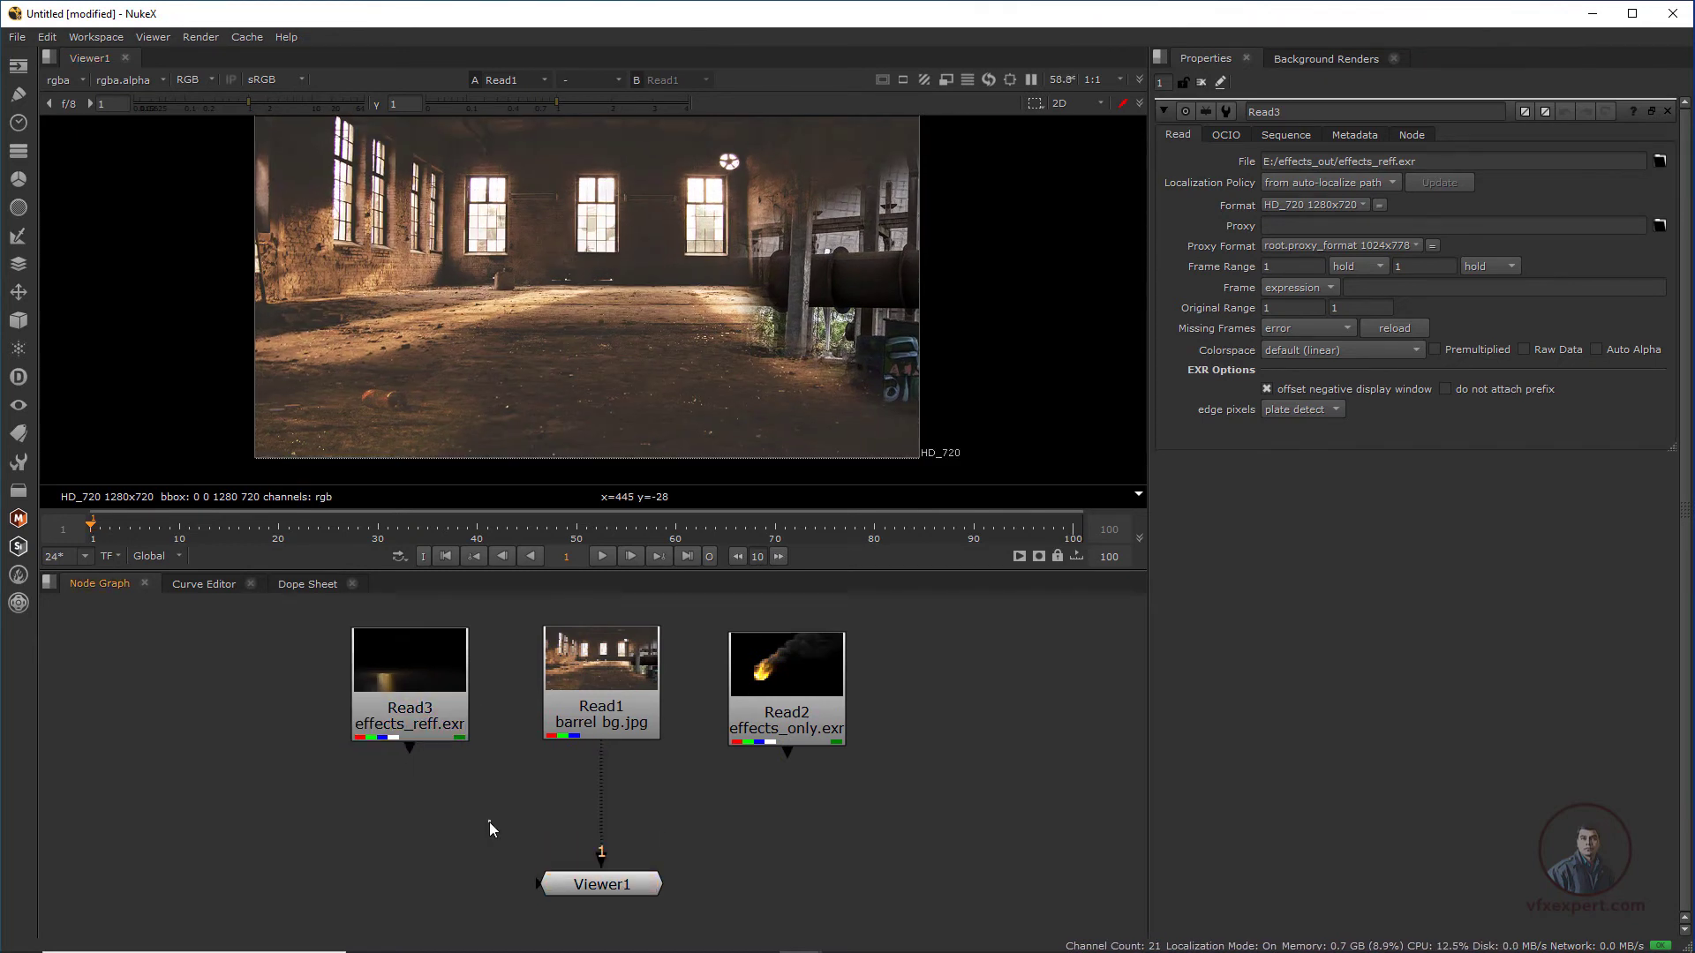
# Add a Merge node with effects_reff.exr as input A and barrel bg.jpg as input B, placing the Read nodes around it
pyautogui.press('m')
pyautogui.moveTo(505, 824); pyautogui.dragTo(583, 697)
pyautogui.moveTo(461, 804); pyautogui.dragTo(327, 842)
pyautogui.moveTo(615, 690); pyautogui.dragTo(496, 711)
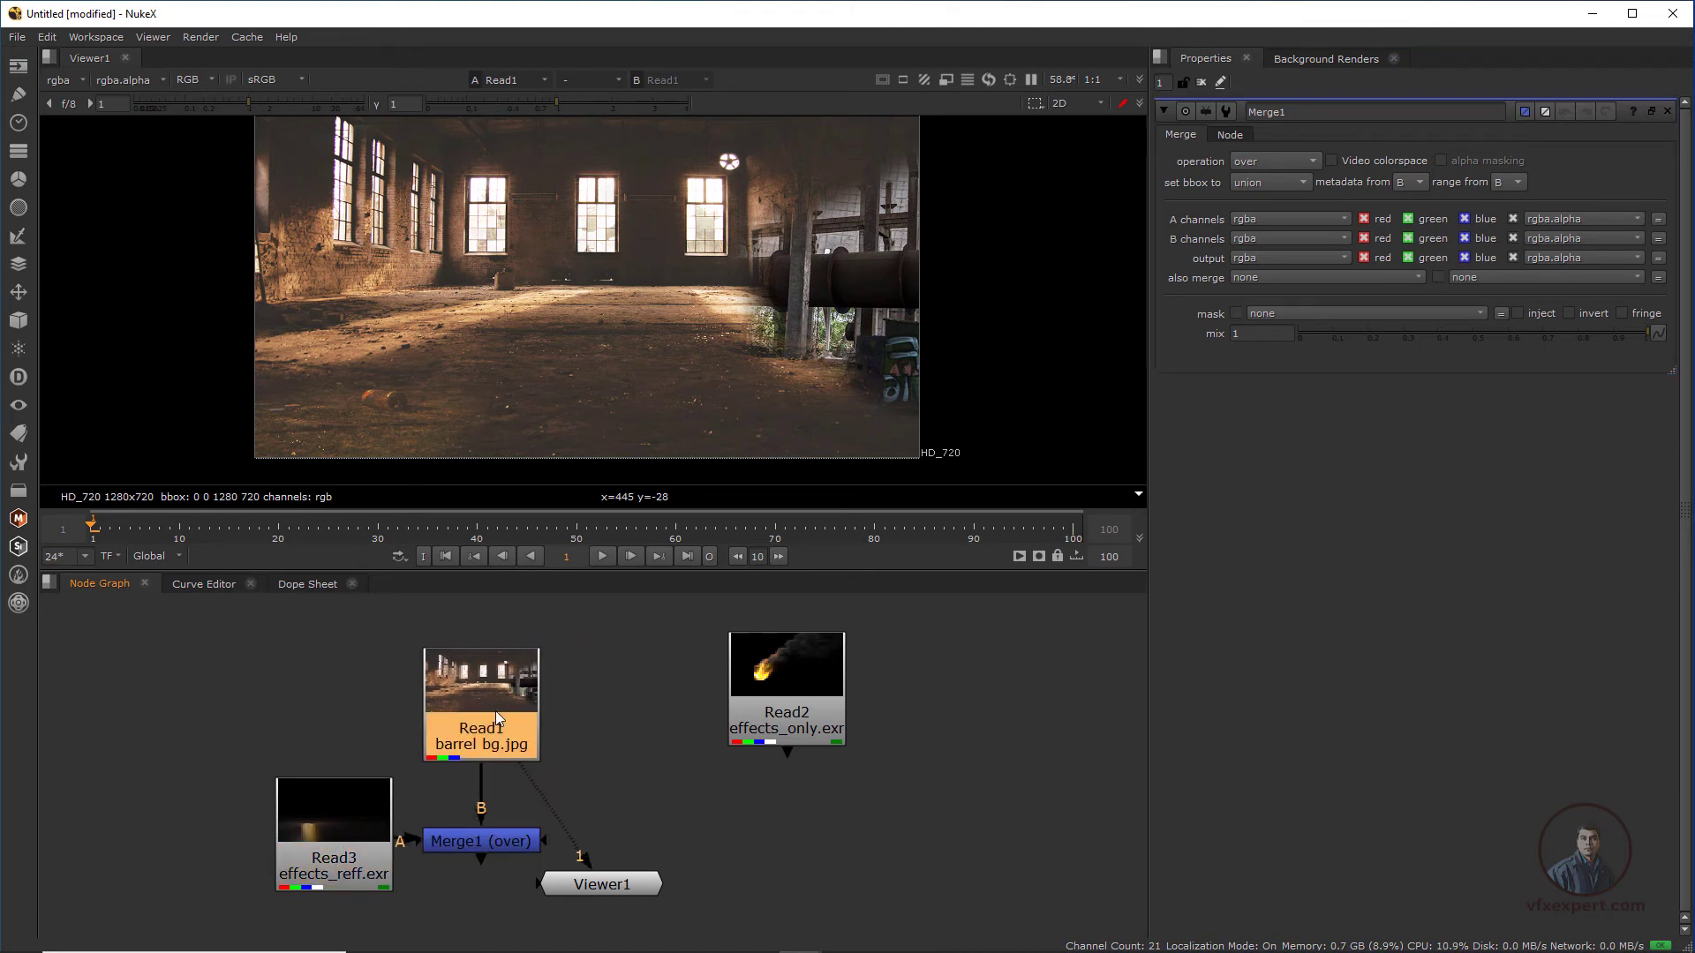
# Show the merged reflection and background in the viewer and place the Viewer node below Merge1
pyautogui.scroll(-3, 574, 708)
pyautogui.click(575, 752)
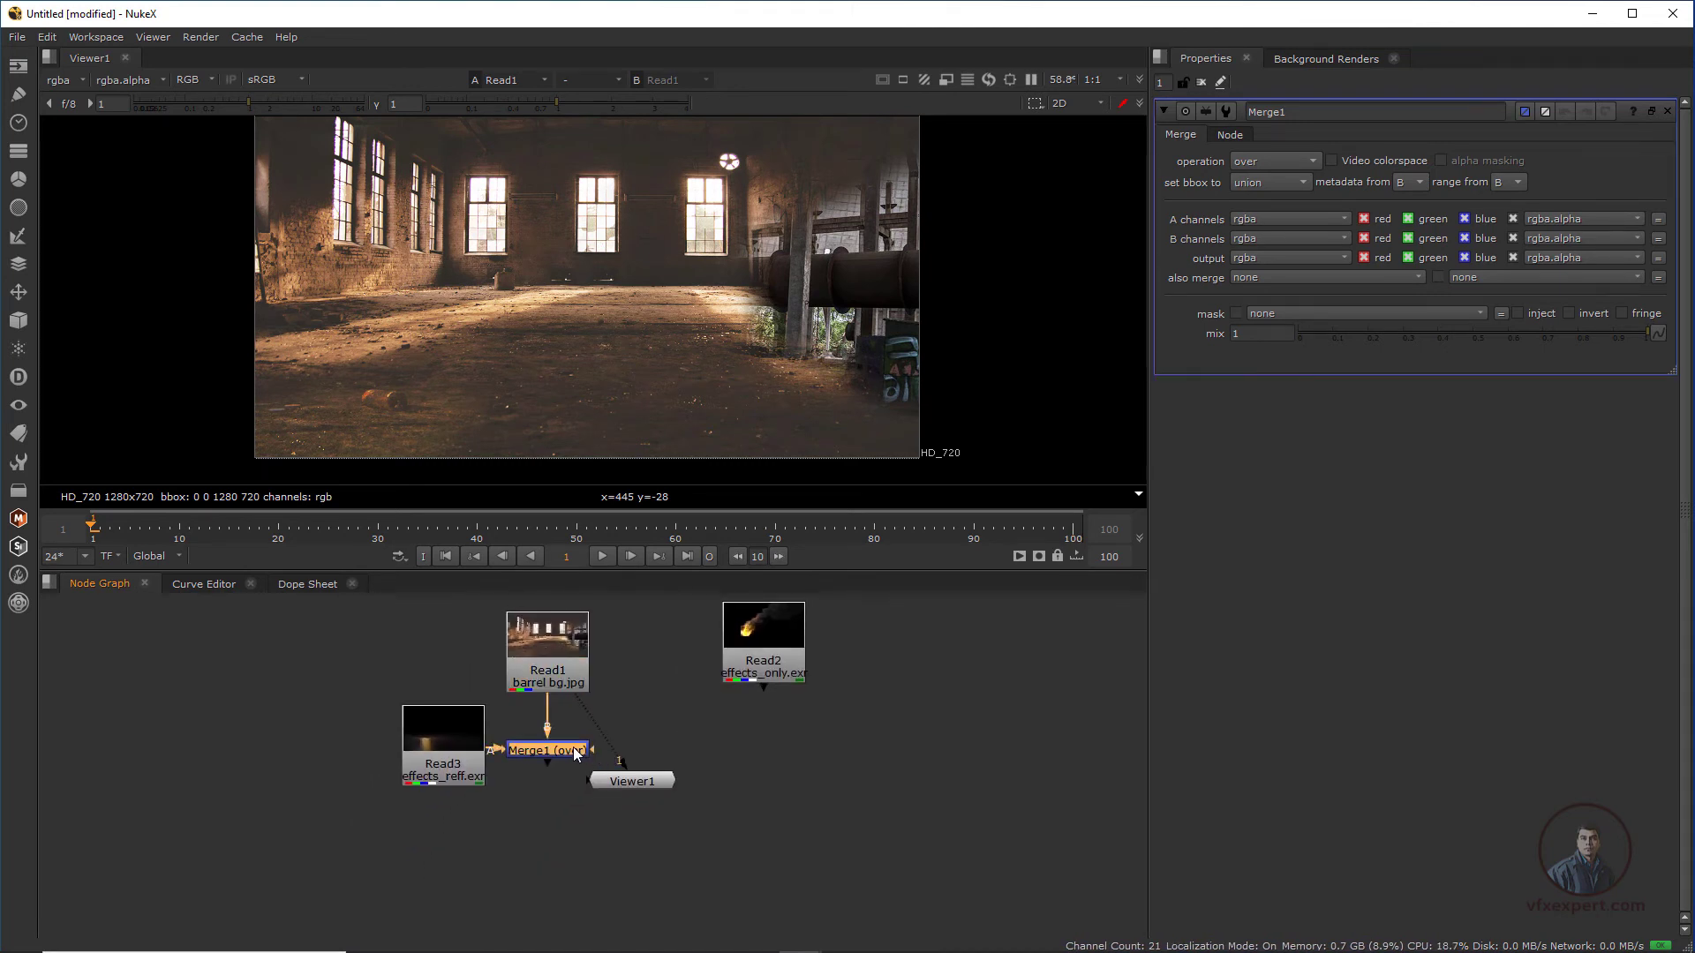
pyautogui.press('1')
pyautogui.scroll(2, 452, 374)
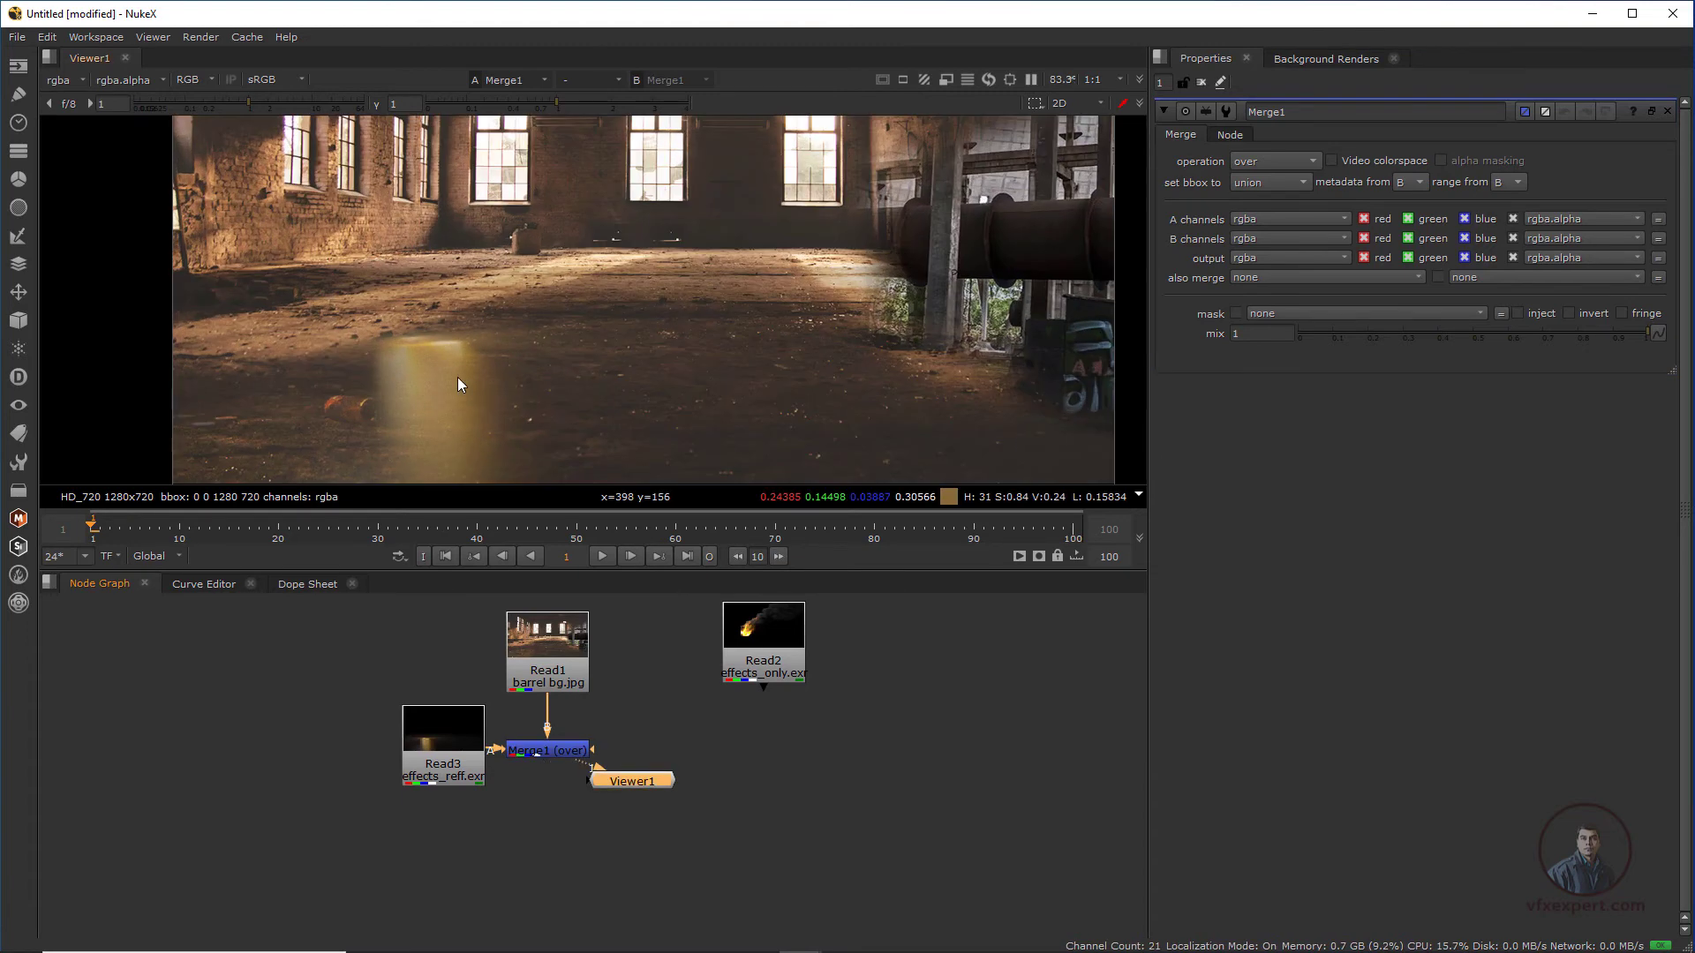
pyautogui.moveTo(605, 793); pyautogui.dragTo(586, 825)
# Set Merge1's operation to plus and lower its mix to about 0.785
pyautogui.click(564, 749)
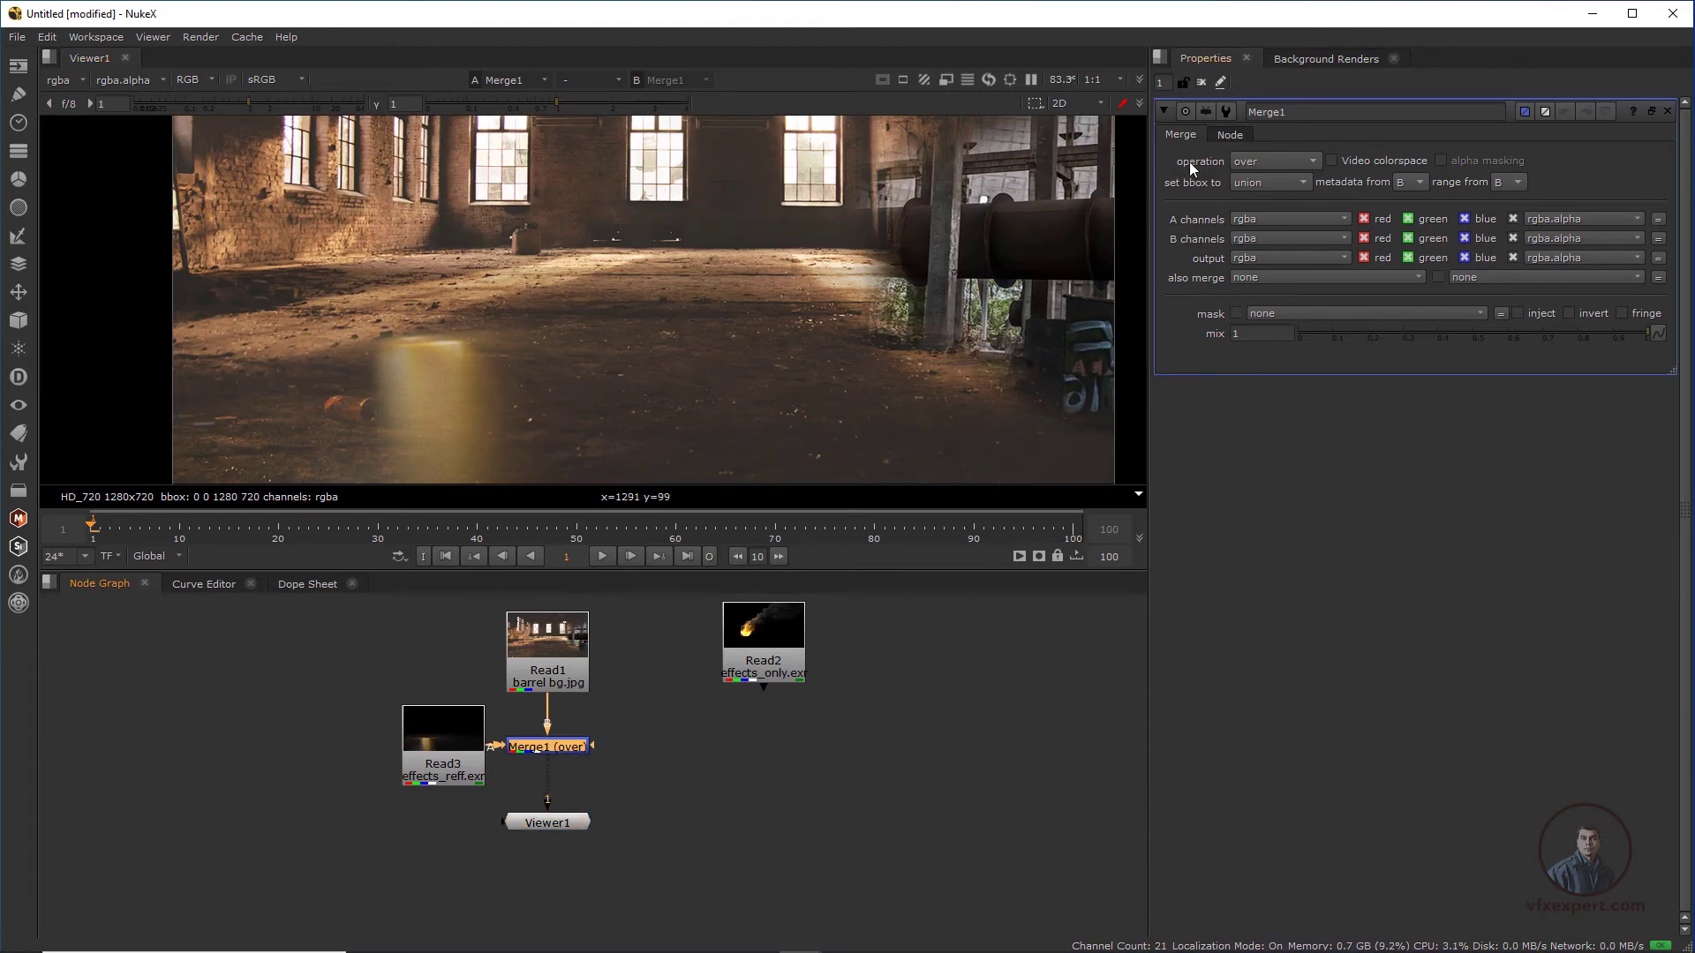
pyautogui.click(1283, 160)
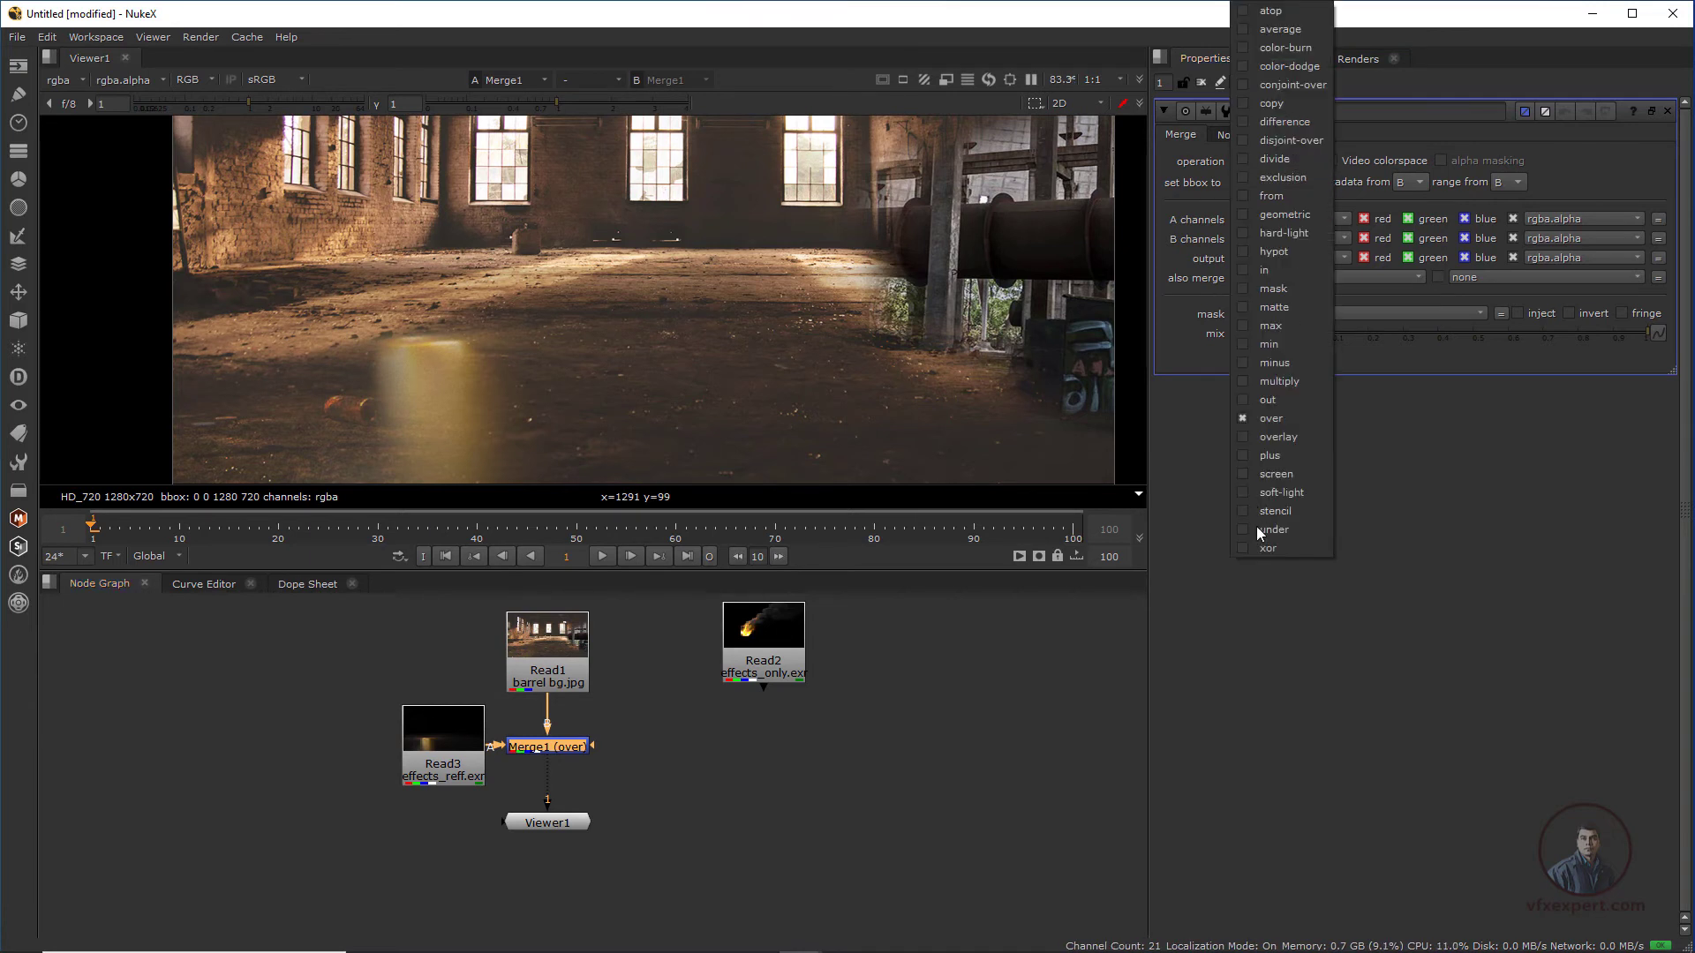
pyautogui.click(1285, 456)
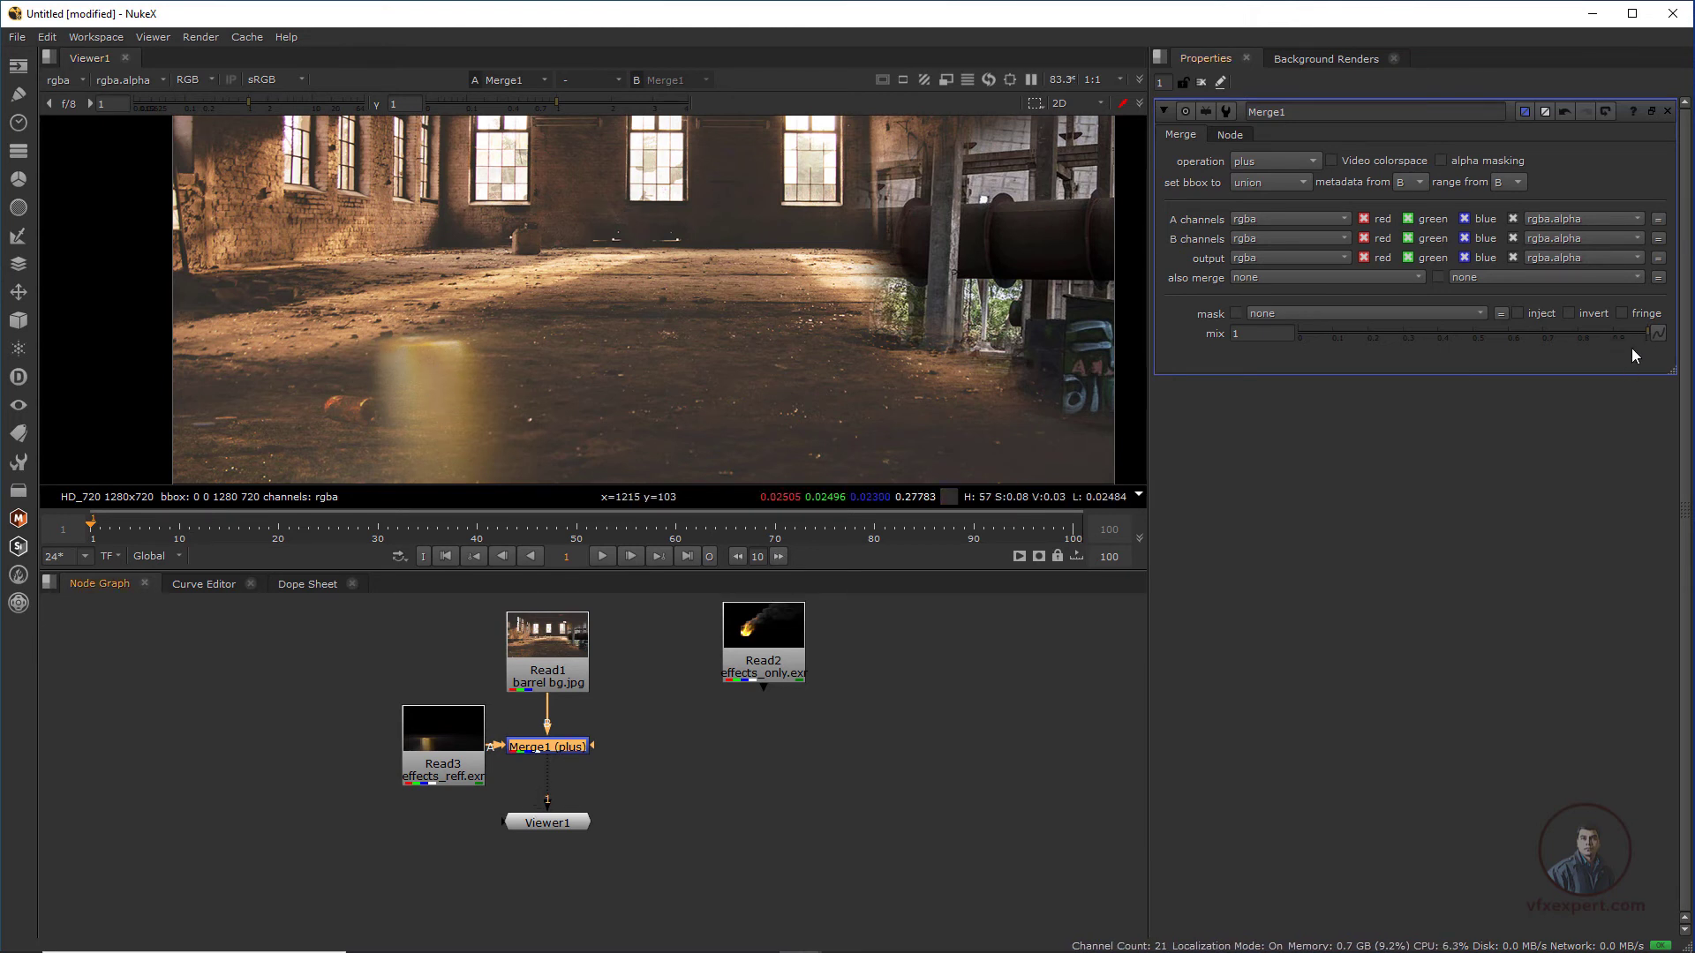
pyautogui.moveTo(1629, 332); pyautogui.dragTo(1576, 342)
# Add a second Merge node below Merge1 that places effects_only.exr as input A over the reflection composite
pyautogui.moveTo(770, 652); pyautogui.dragTo(417, 845)
pyautogui.moveTo(547, 824); pyautogui.dragTo(547, 903)
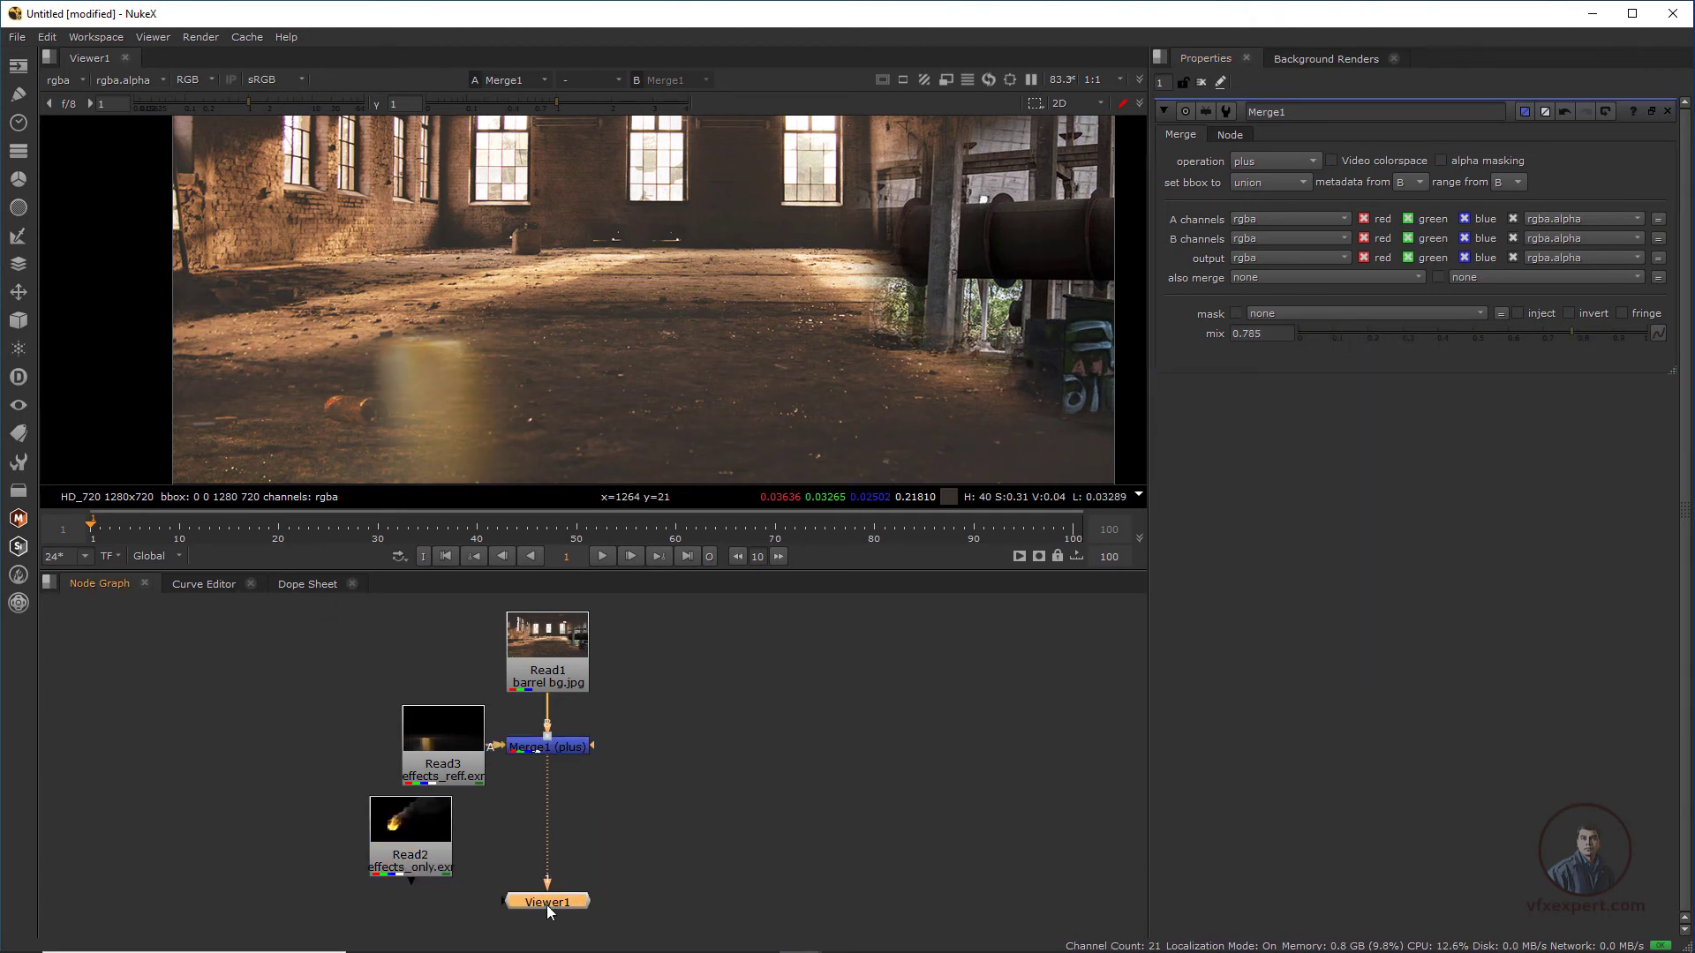
pyautogui.scroll(2, 627, 759)
pyautogui.press('m')
pyautogui.moveTo(611, 749); pyautogui.dragTo(448, 749)
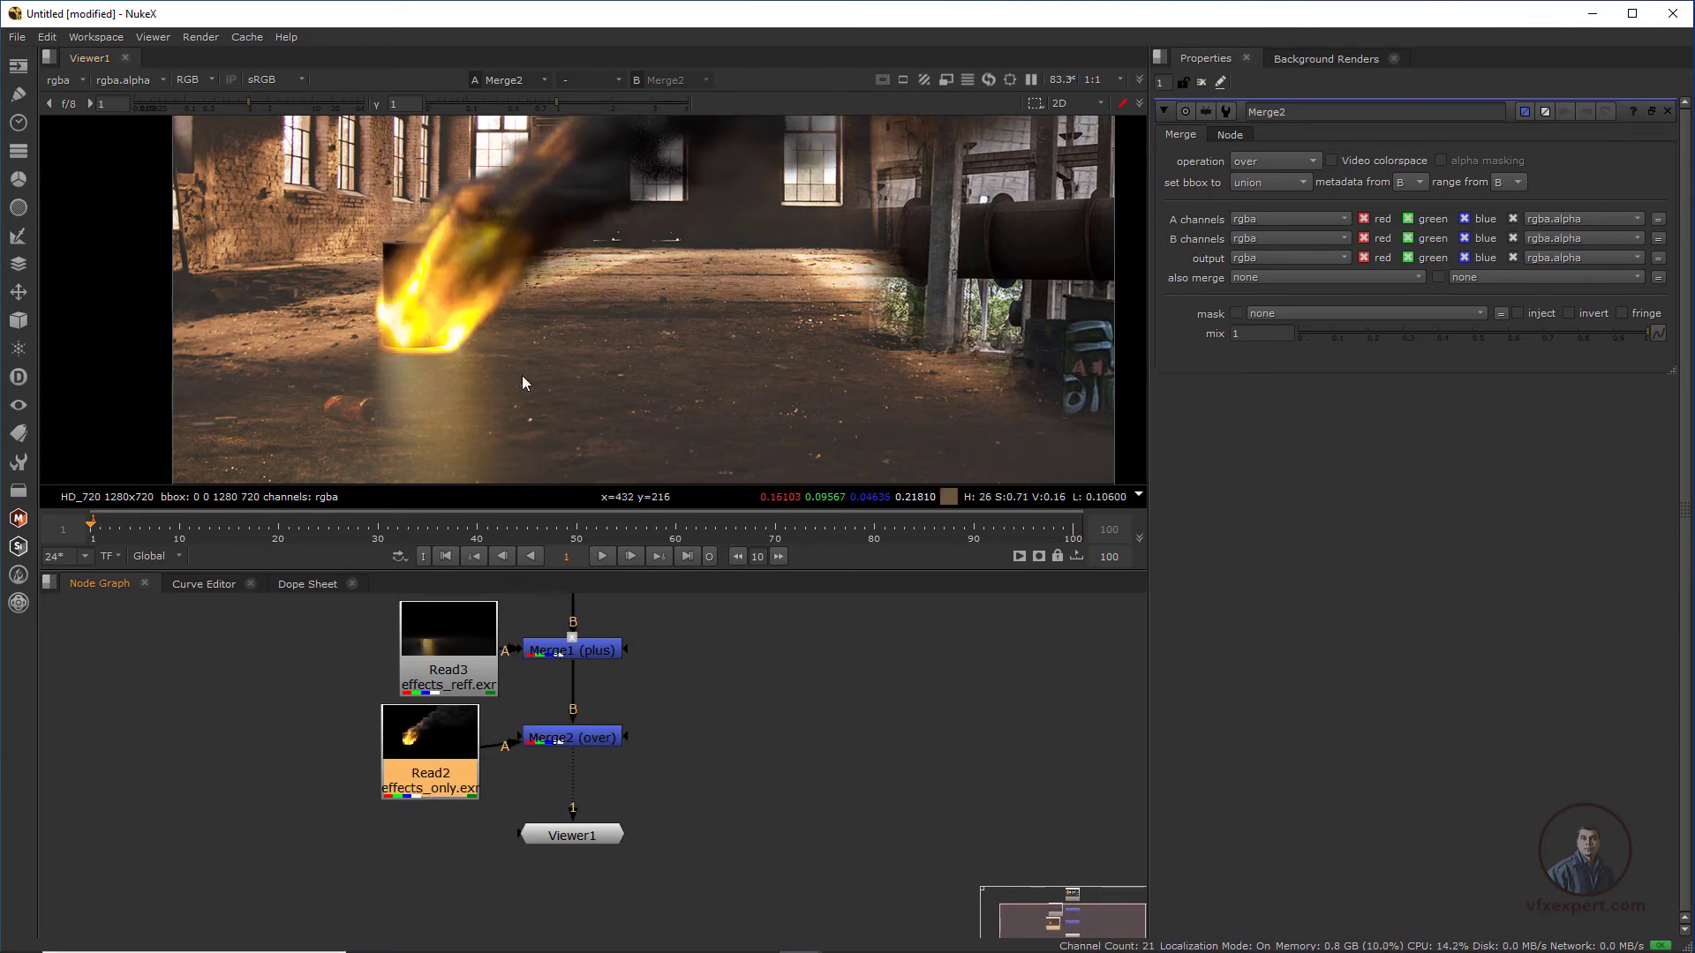
pyautogui.scroll(-2, 665, 357)
pyautogui.scroll(1, 664, 321)
pyautogui.scroll(-1, 678, 337)
pyautogui.scroll(2, 488, 403)
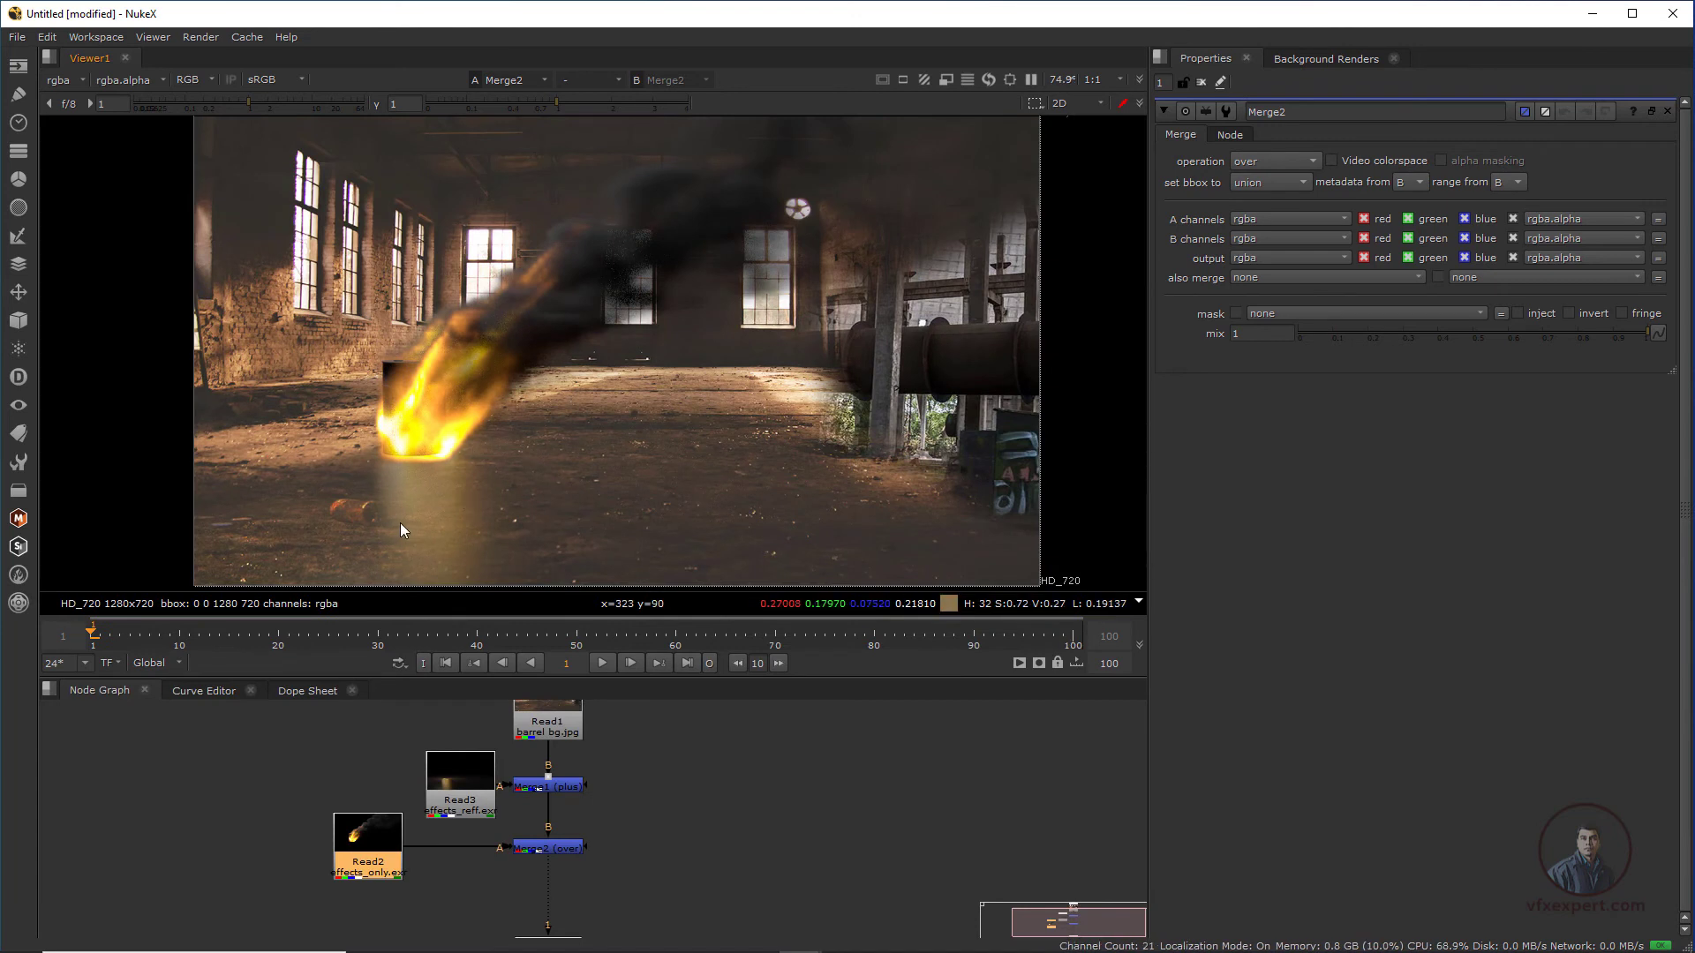
# Spread the two effects Read nodes apart and attach a Glow node to effects_only.exr
pyautogui.moveTo(374, 863); pyautogui.dragTo(330, 863)
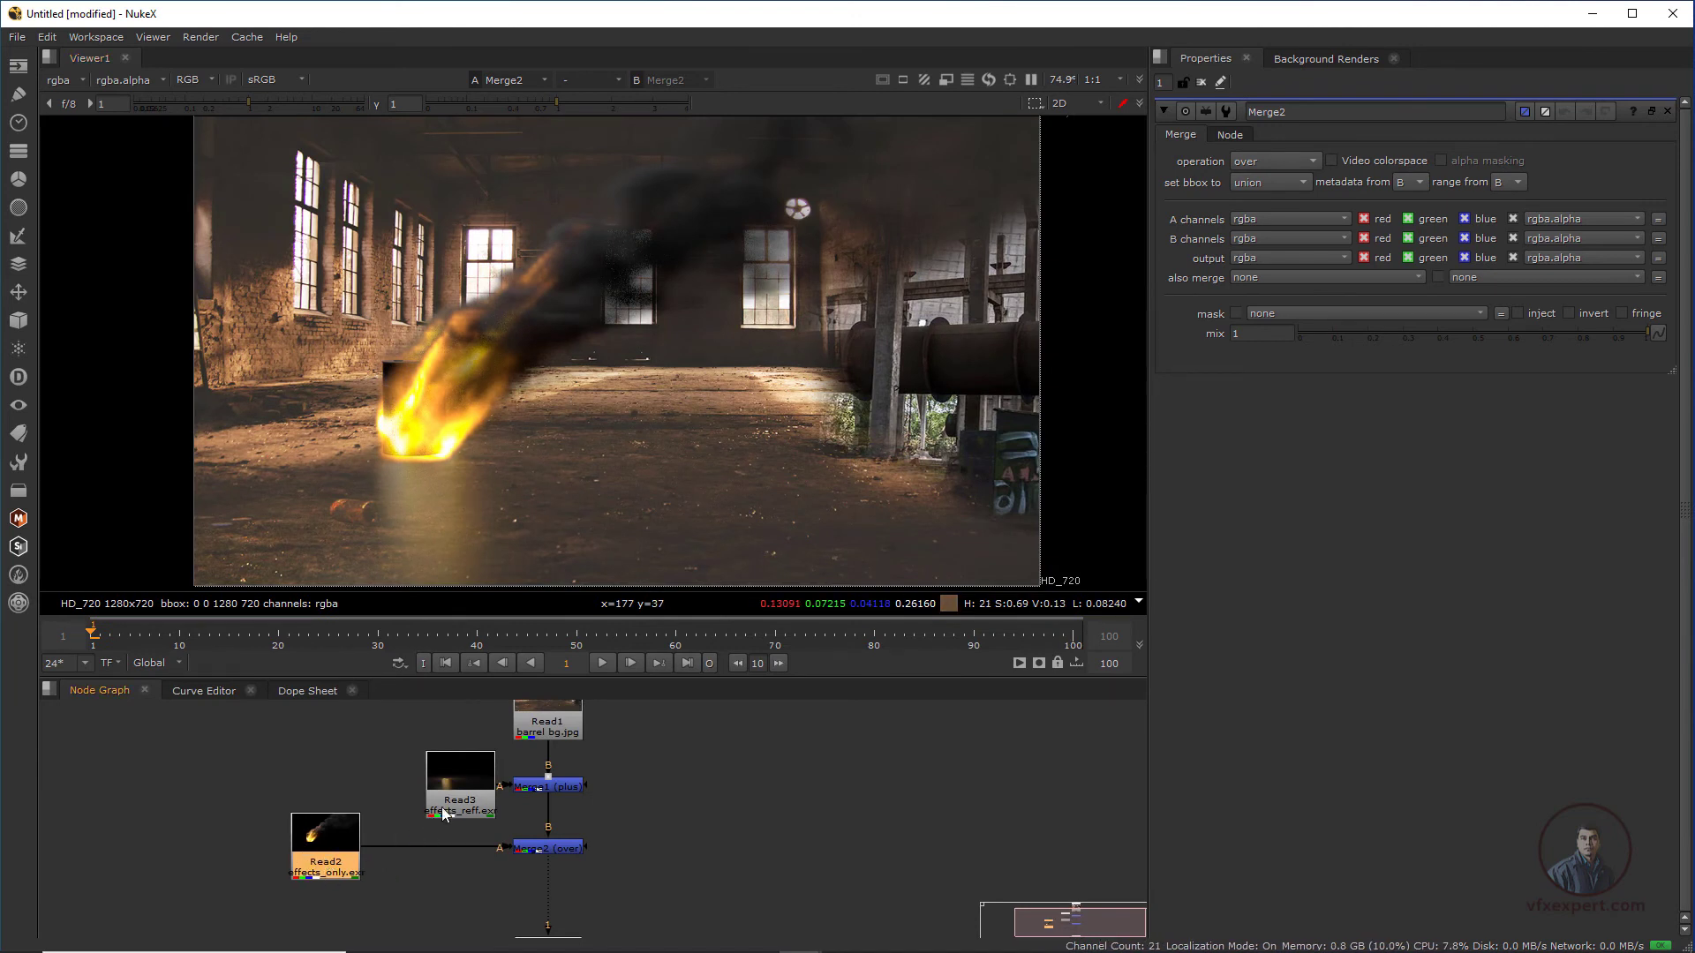
pyautogui.moveTo(466, 800); pyautogui.dragTo(457, 800)
pyautogui.click(339, 860)
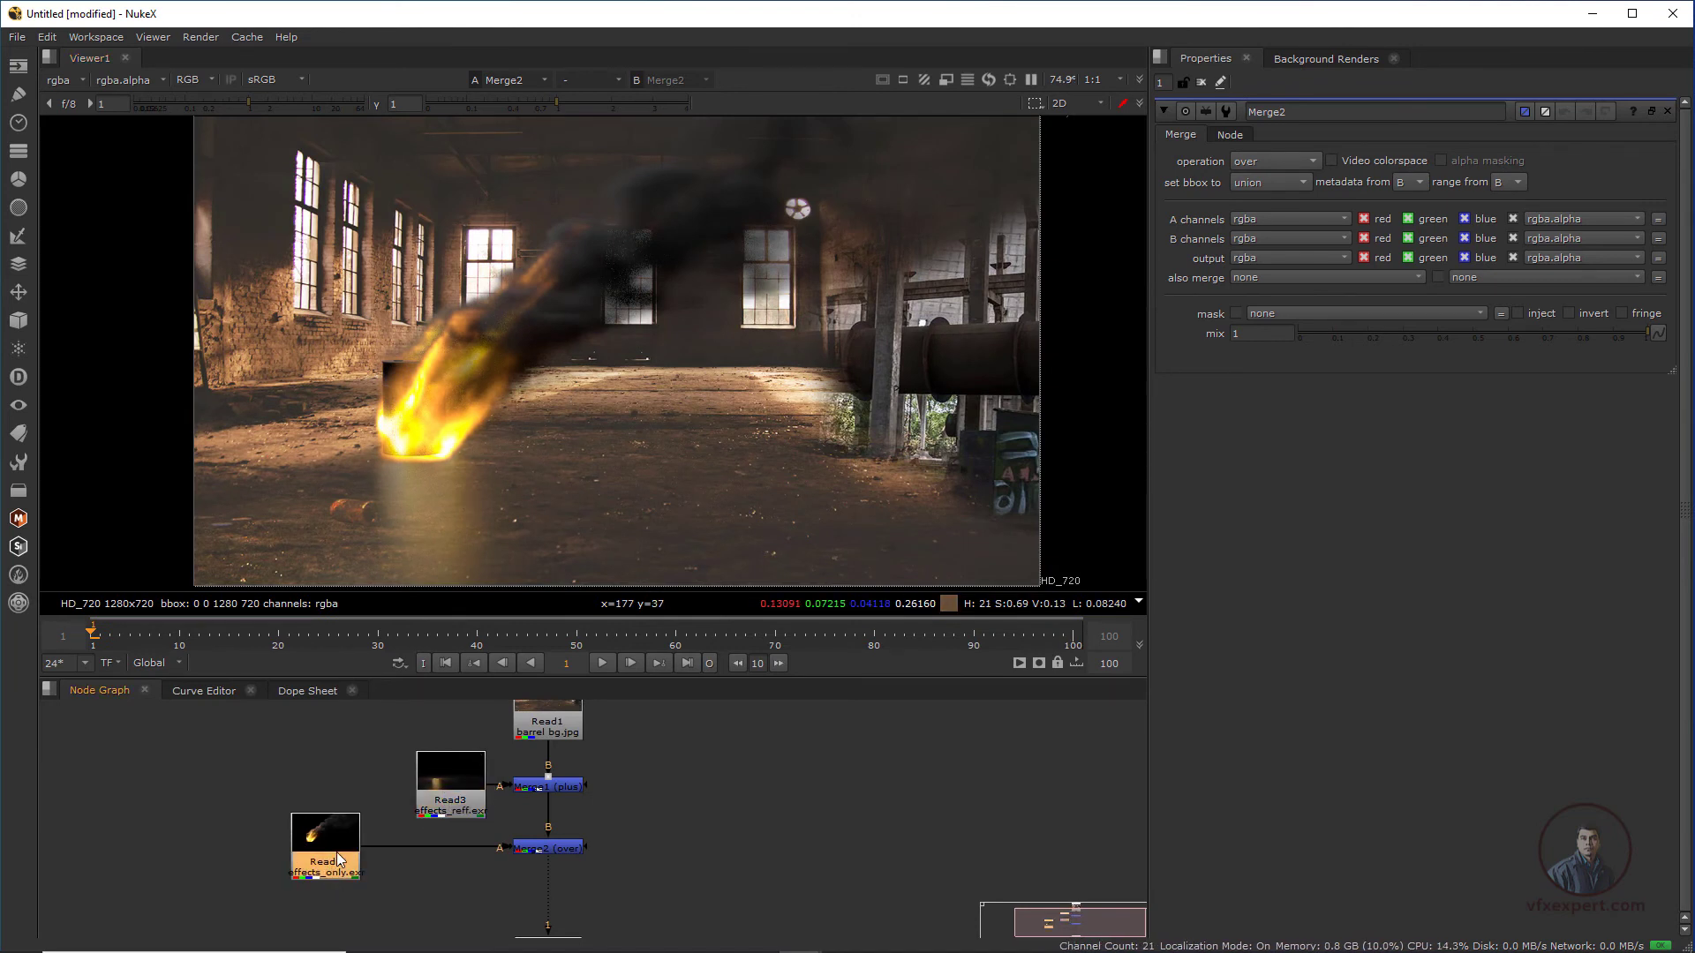
pyautogui.press('Tab')
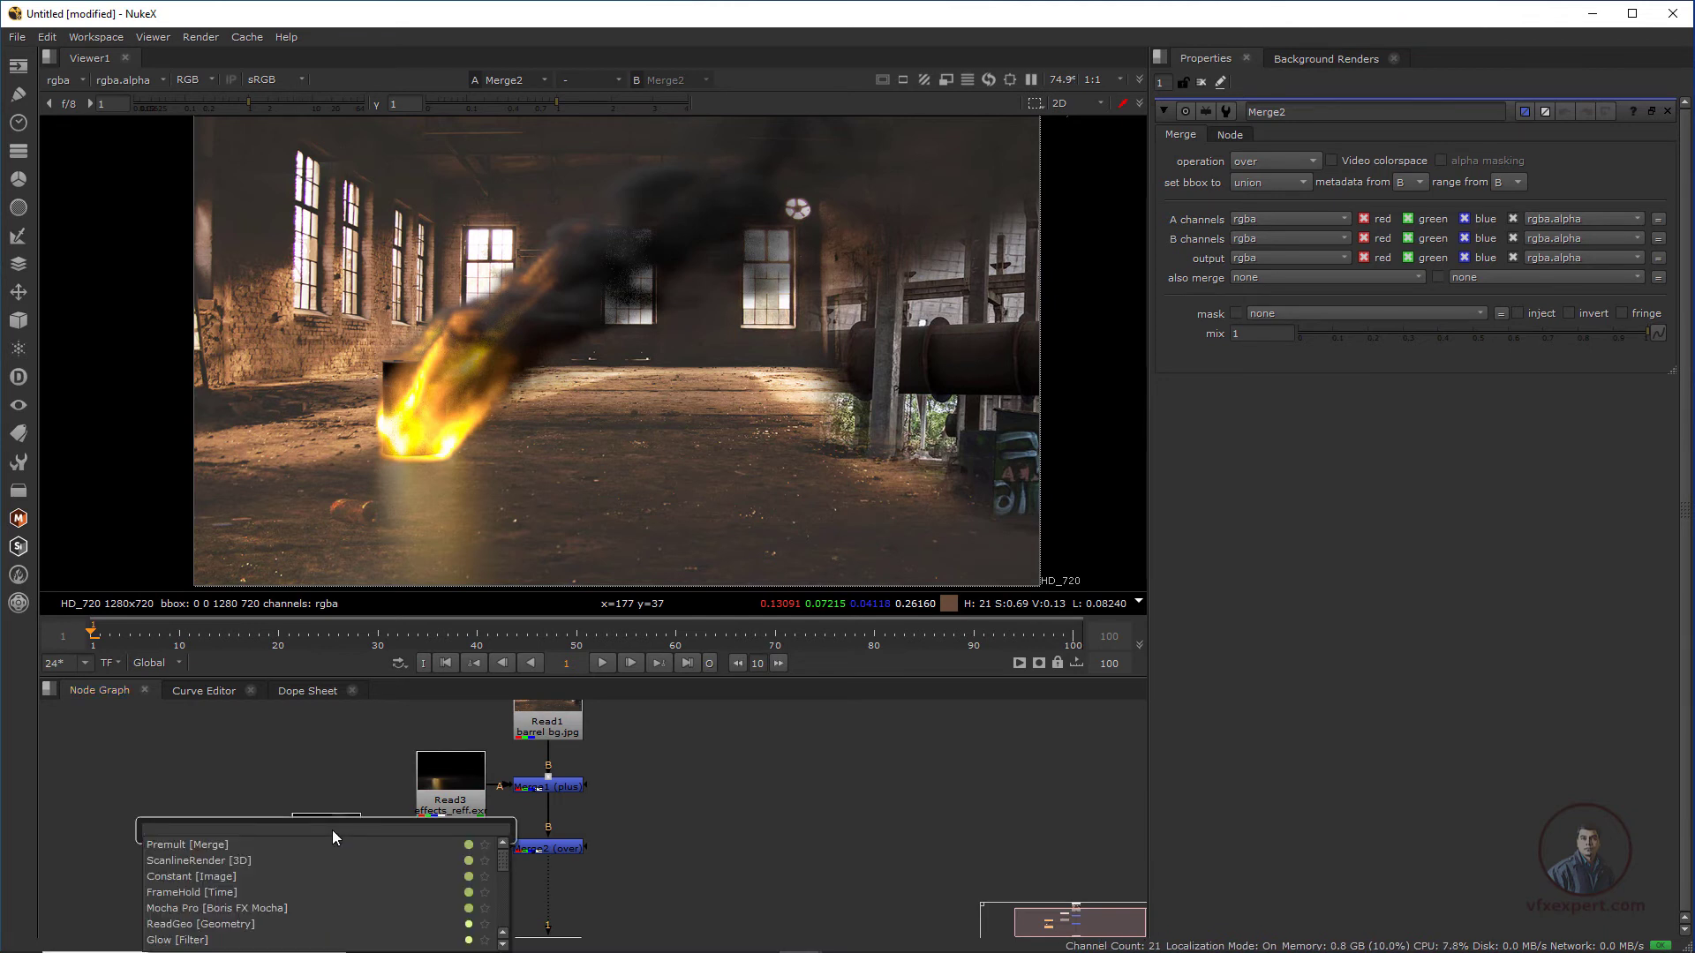
pyautogui.write('glo')
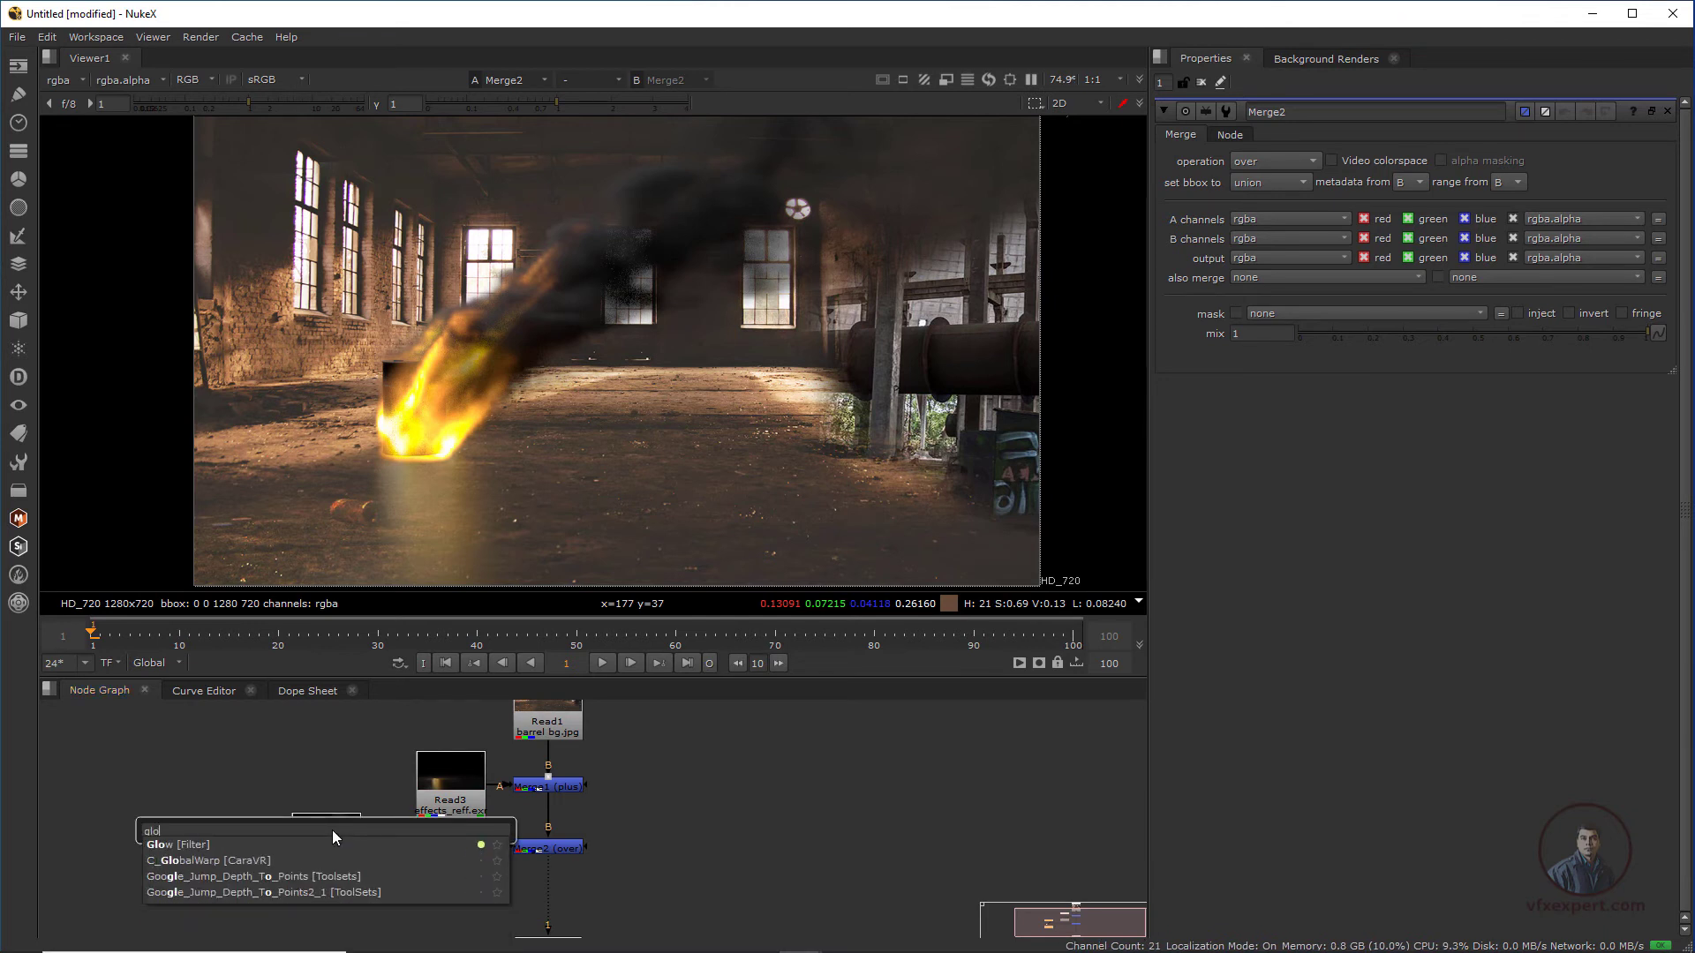
pyautogui.click(163, 845)
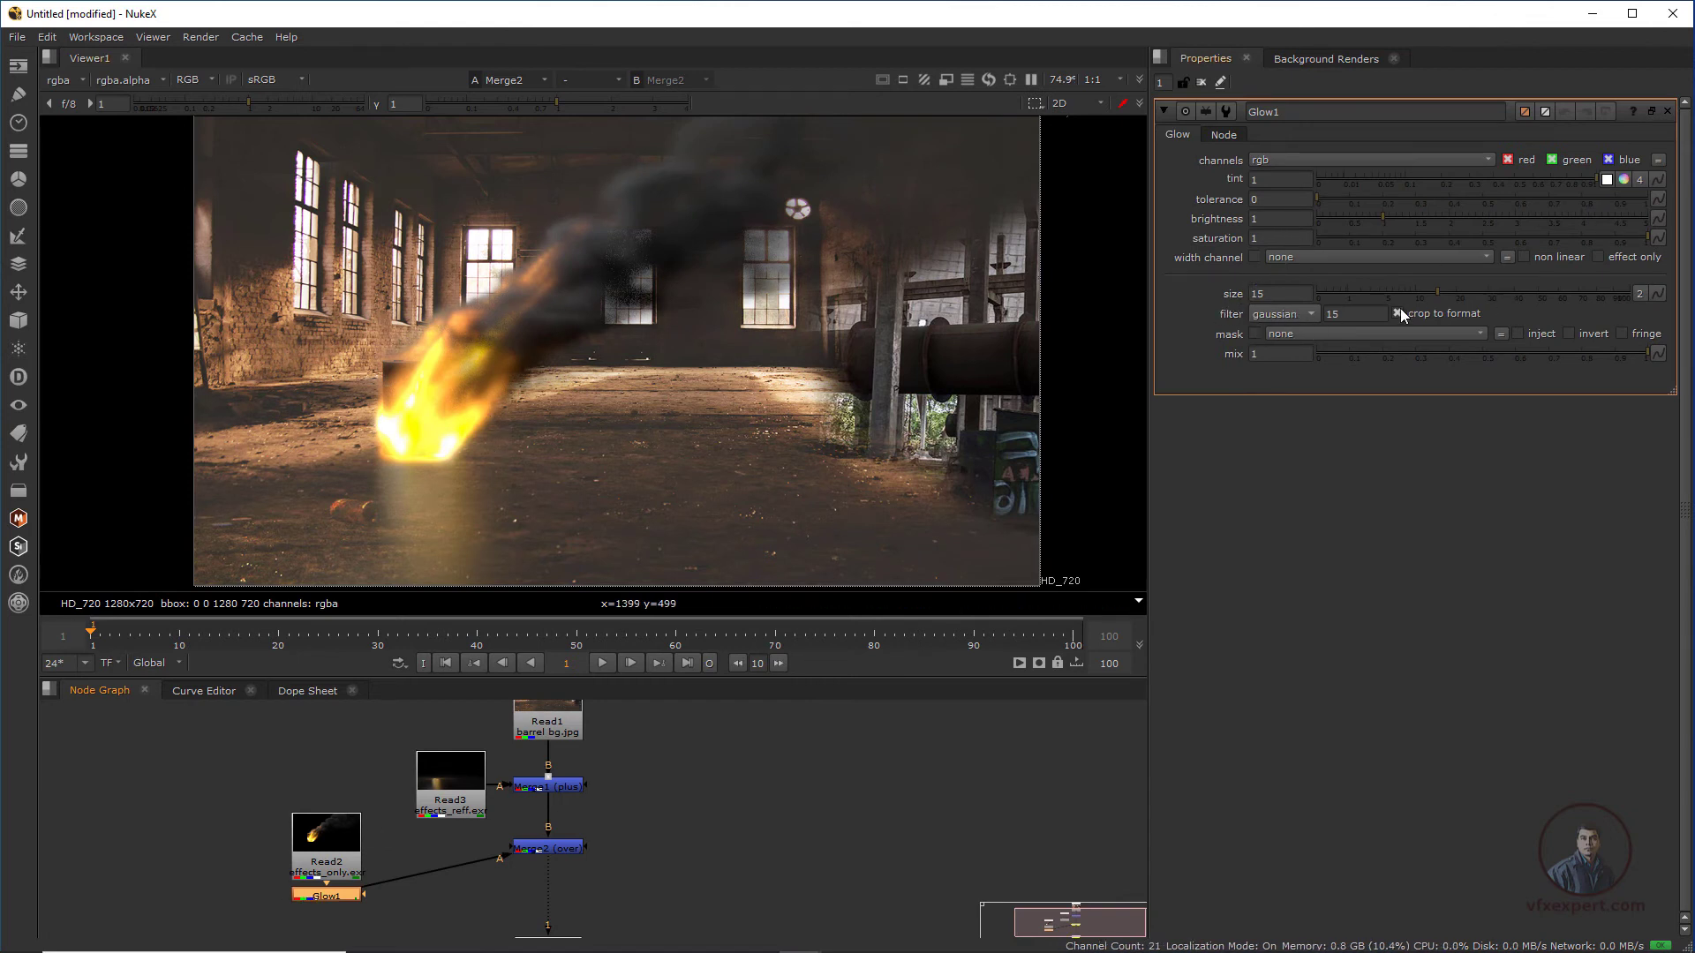
# Set the Glow node's size to about 51 and its brightness to 0.46
pyautogui.moveTo(1438, 293); pyautogui.dragTo(1537, 295)
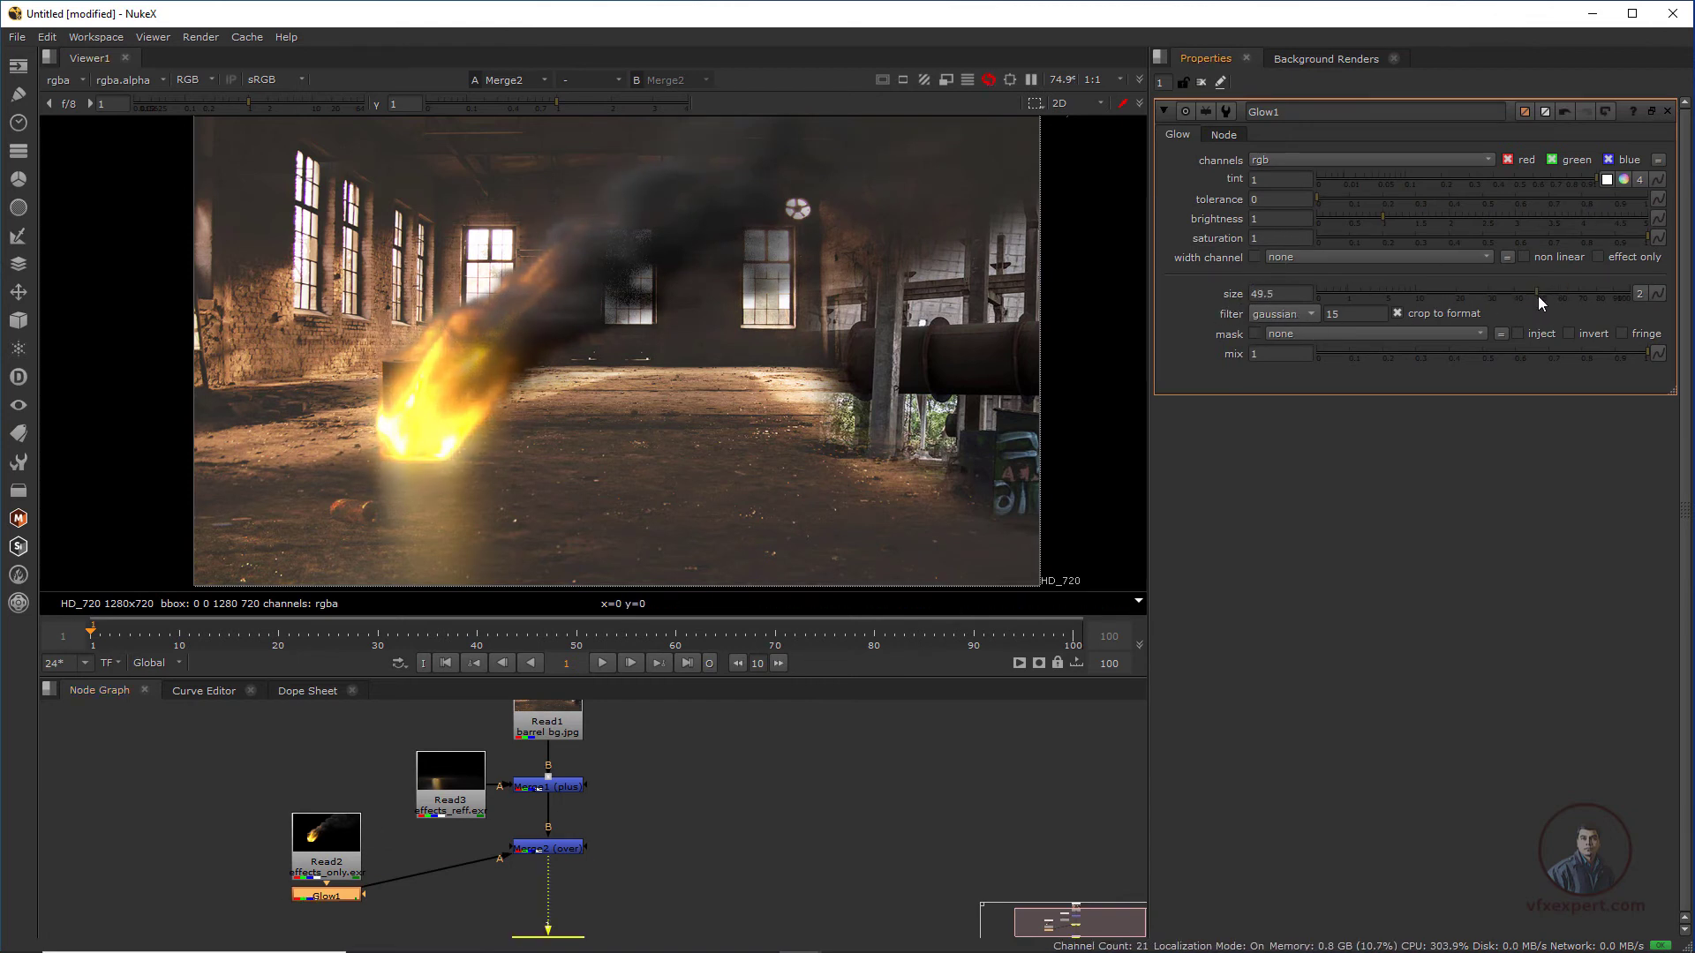
pyautogui.moveTo(1383, 224); pyautogui.dragTo(1347, 223)
pyautogui.scroll(-2, 761, 380)
pyautogui.scroll(2, 760, 379)
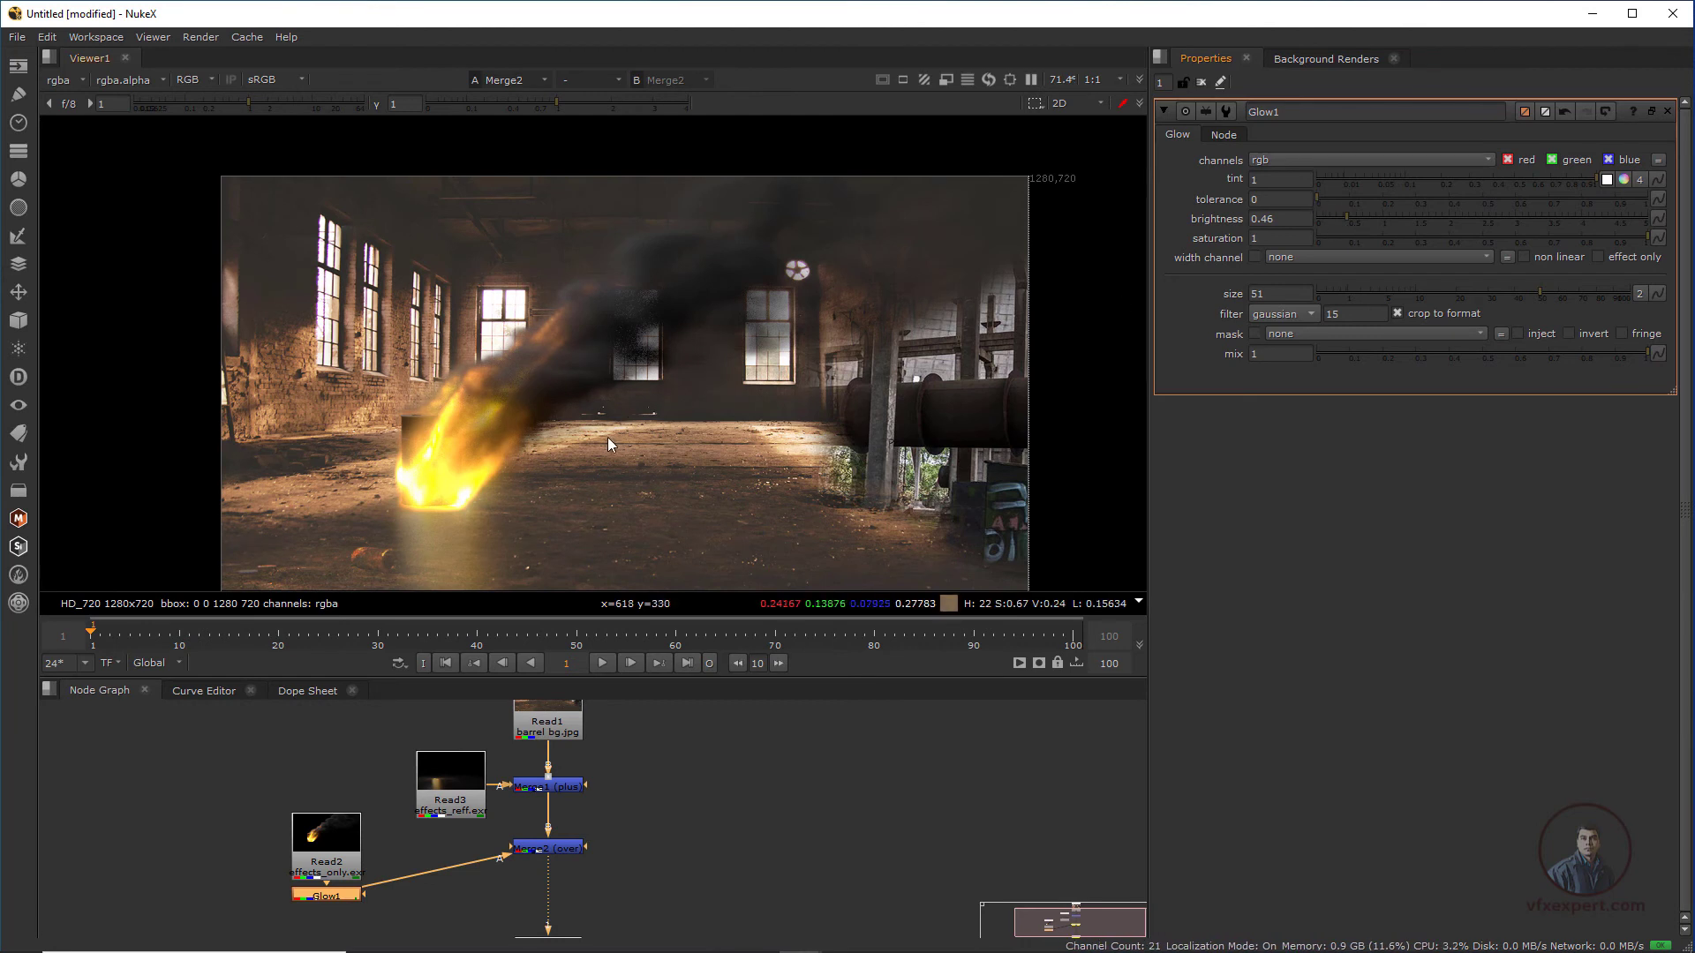
# Add a Grade node after the Glow node and set its gain to 0.94
pyautogui.moveTo(606, 834)
pyautogui.mouseDown(button='middle')
pyautogui.moveTo(634, 806)
pyautogui.moveTo(622, 817)
pyautogui.mouseUp(button='middle')
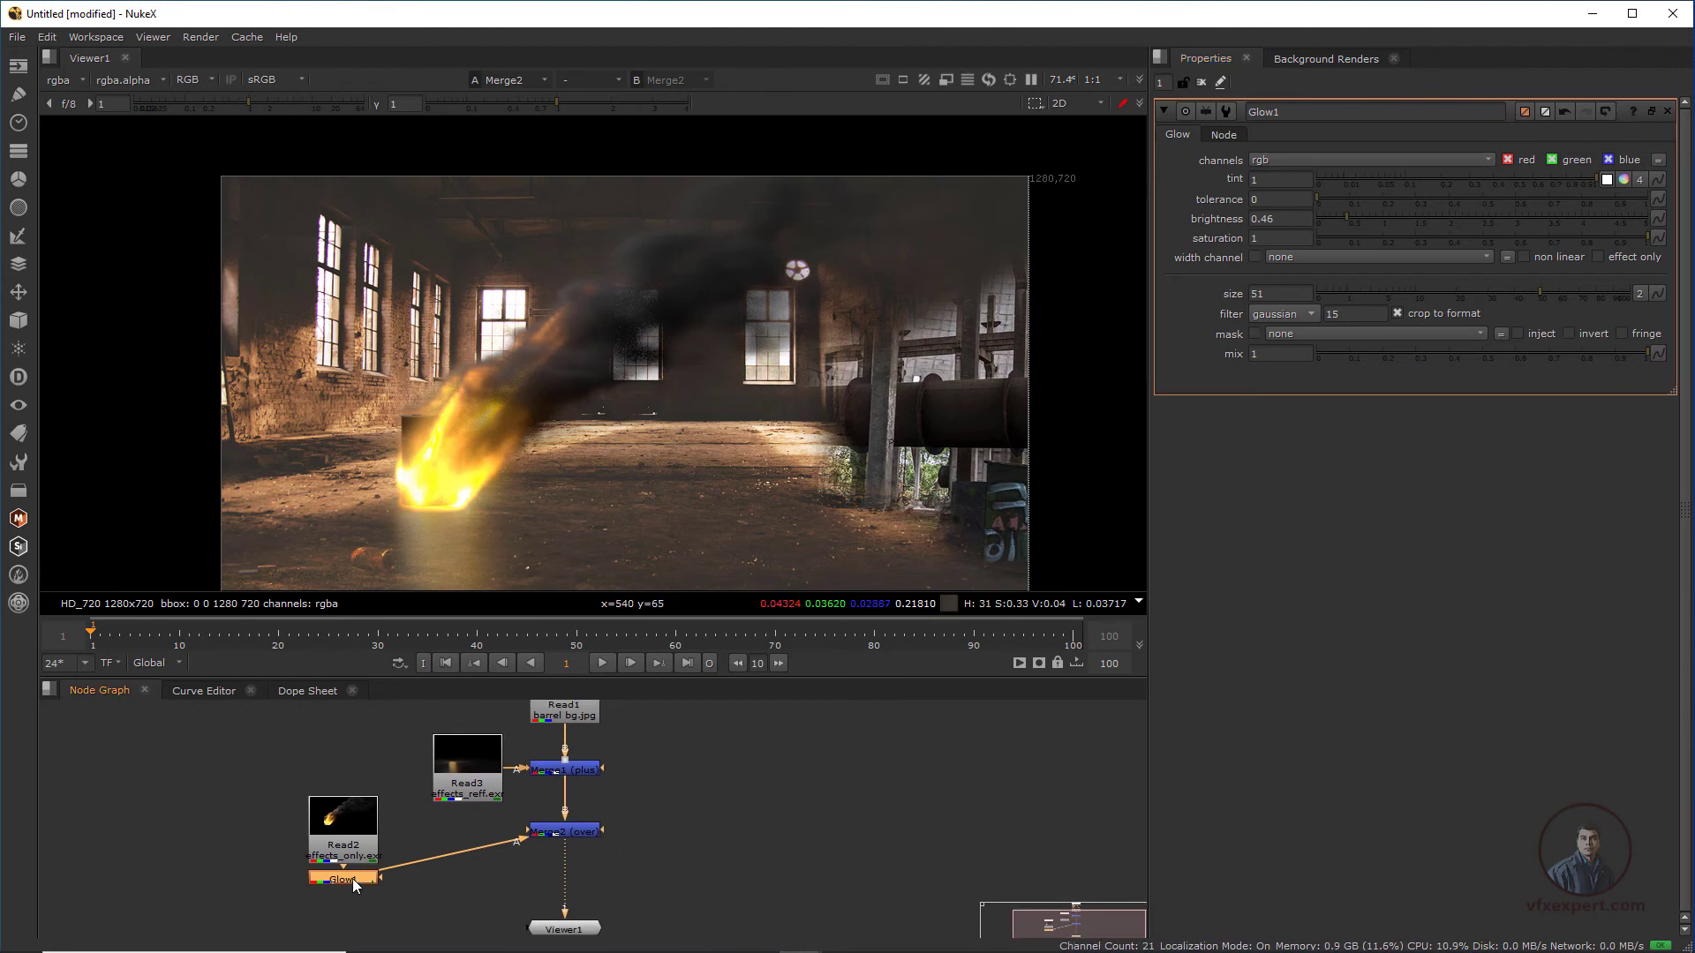
pyautogui.press('g')
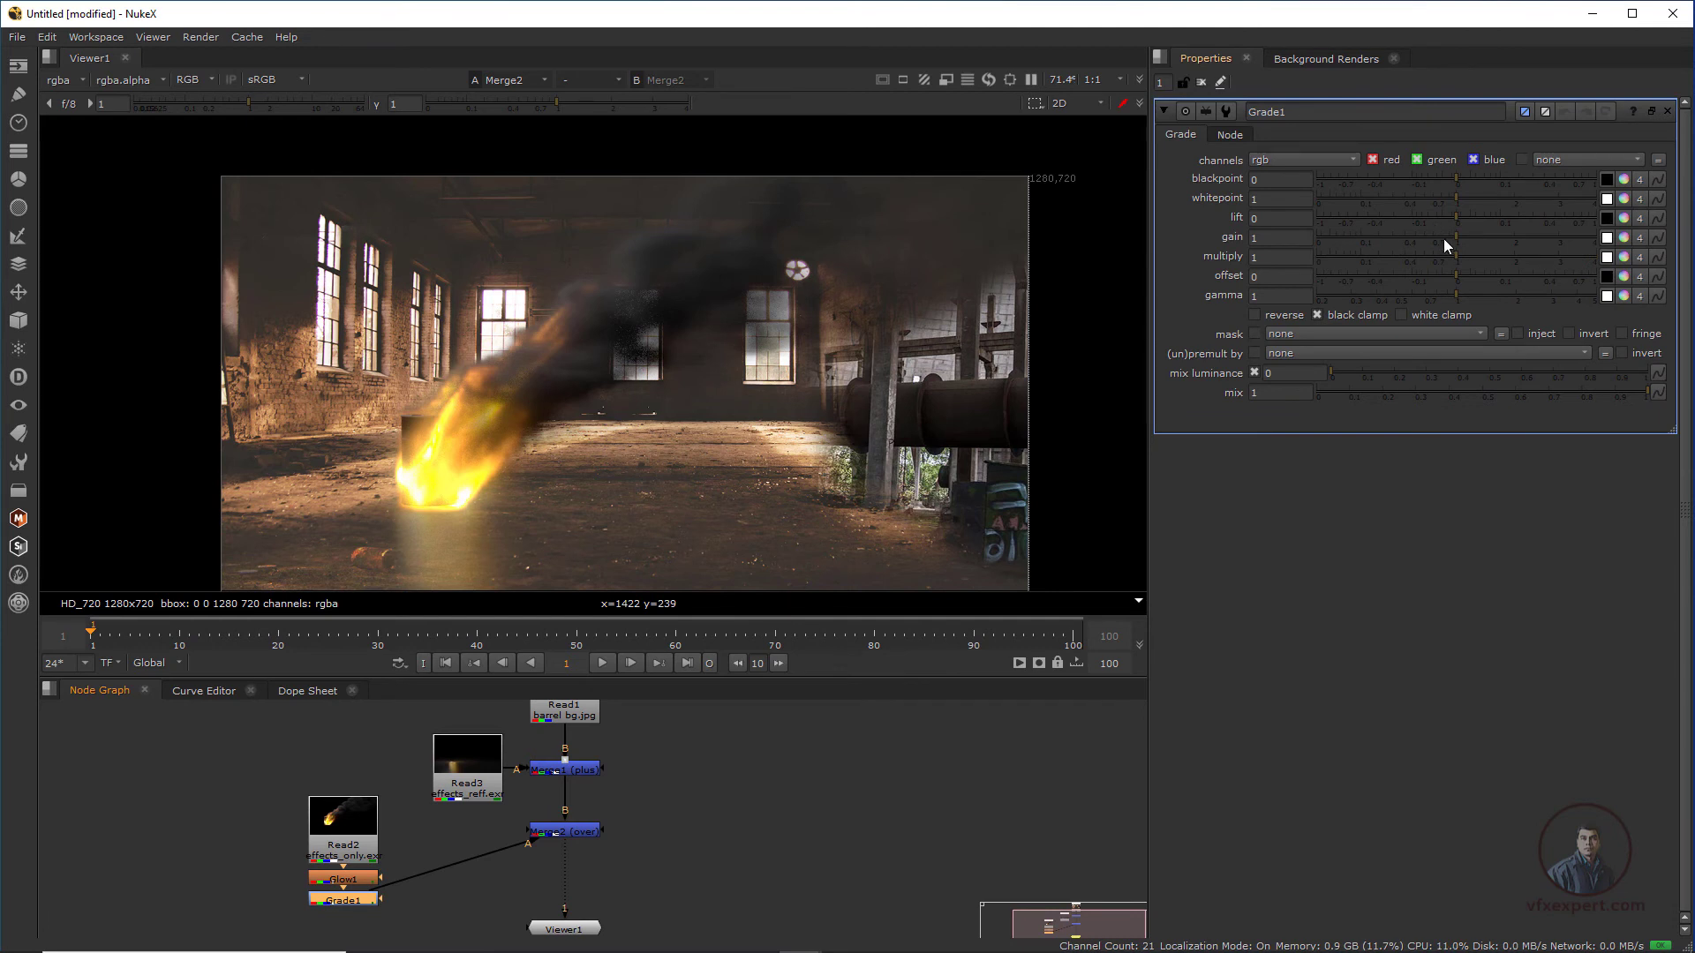
pyautogui.moveTo(1454, 237)
pyautogui.mouseDown()
pyautogui.moveTo(1385, 240)
pyautogui.moveTo(1504, 241)
pyautogui.moveTo(1453, 240)
pyautogui.mouseUp()
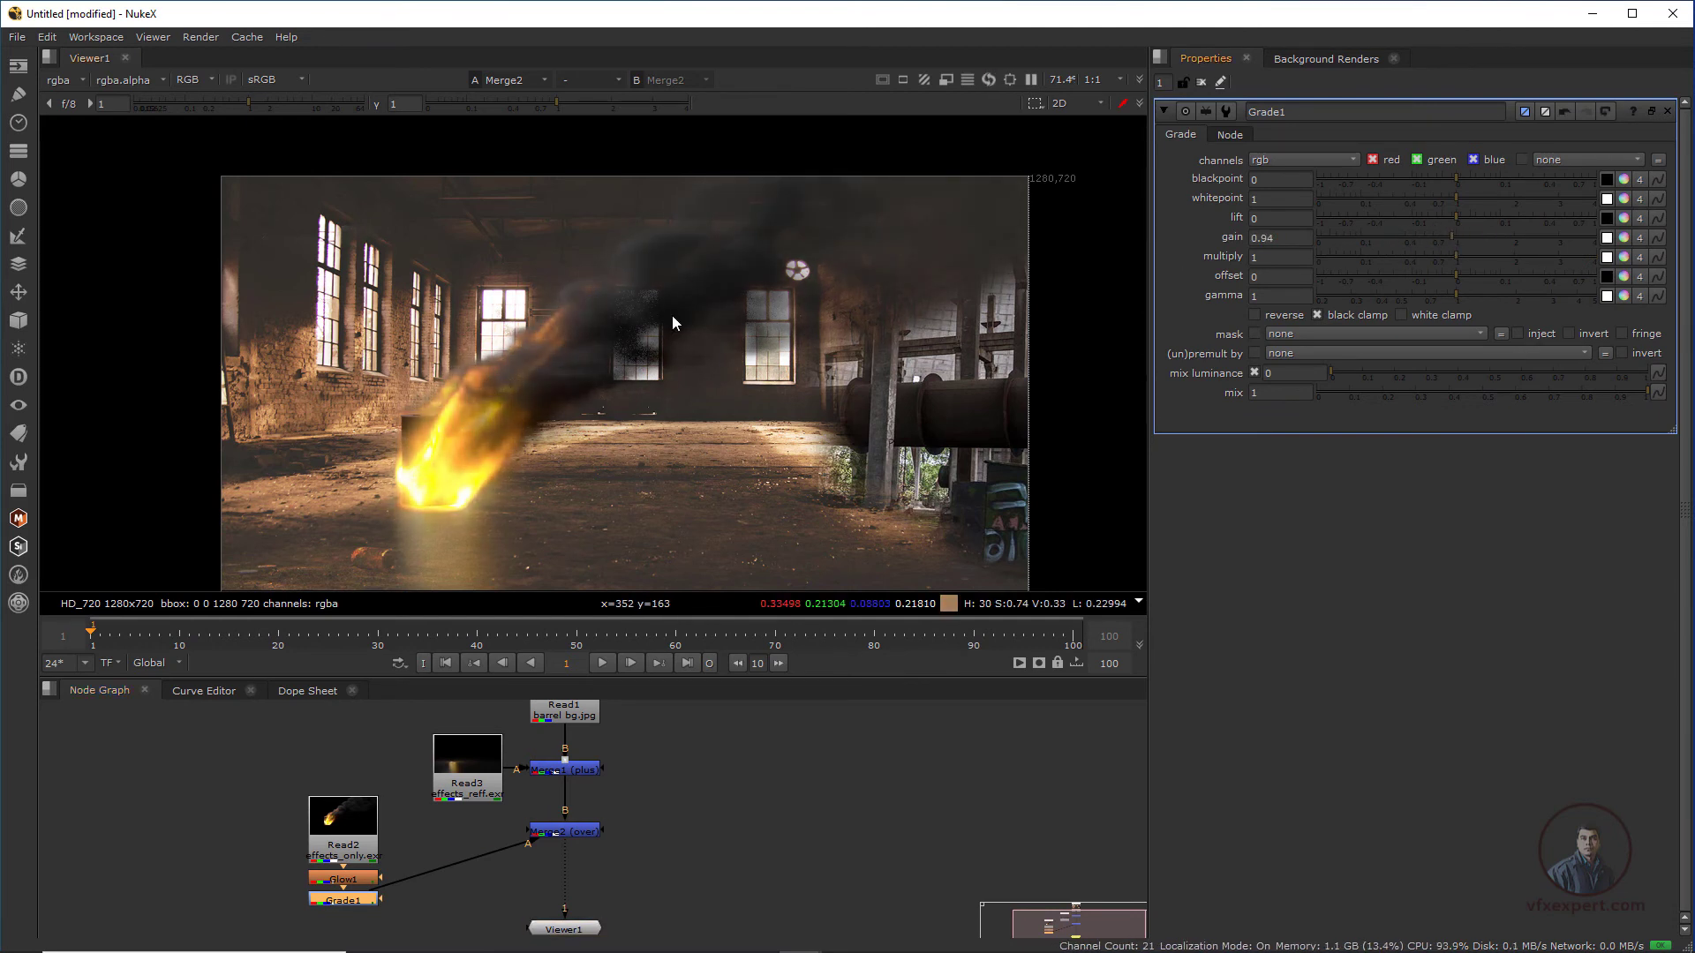
# Move the effects_only.exr Read node together with its Glow and Grade nodes beside effects_reff.exr, with Grade1 level with Merge2
pyautogui.scroll(-1, 816, 410)
pyautogui.moveTo(764, 532); pyautogui.dragTo(691, 466, button='middle')
pyautogui.scroll(1, 695, 501)
pyautogui.keyDown('ctrl'); pyautogui.moveTo(348, 895); pyautogui.dragTo(381, 827); pyautogui.keyUp('ctrl')
pyautogui.click(687, 861)
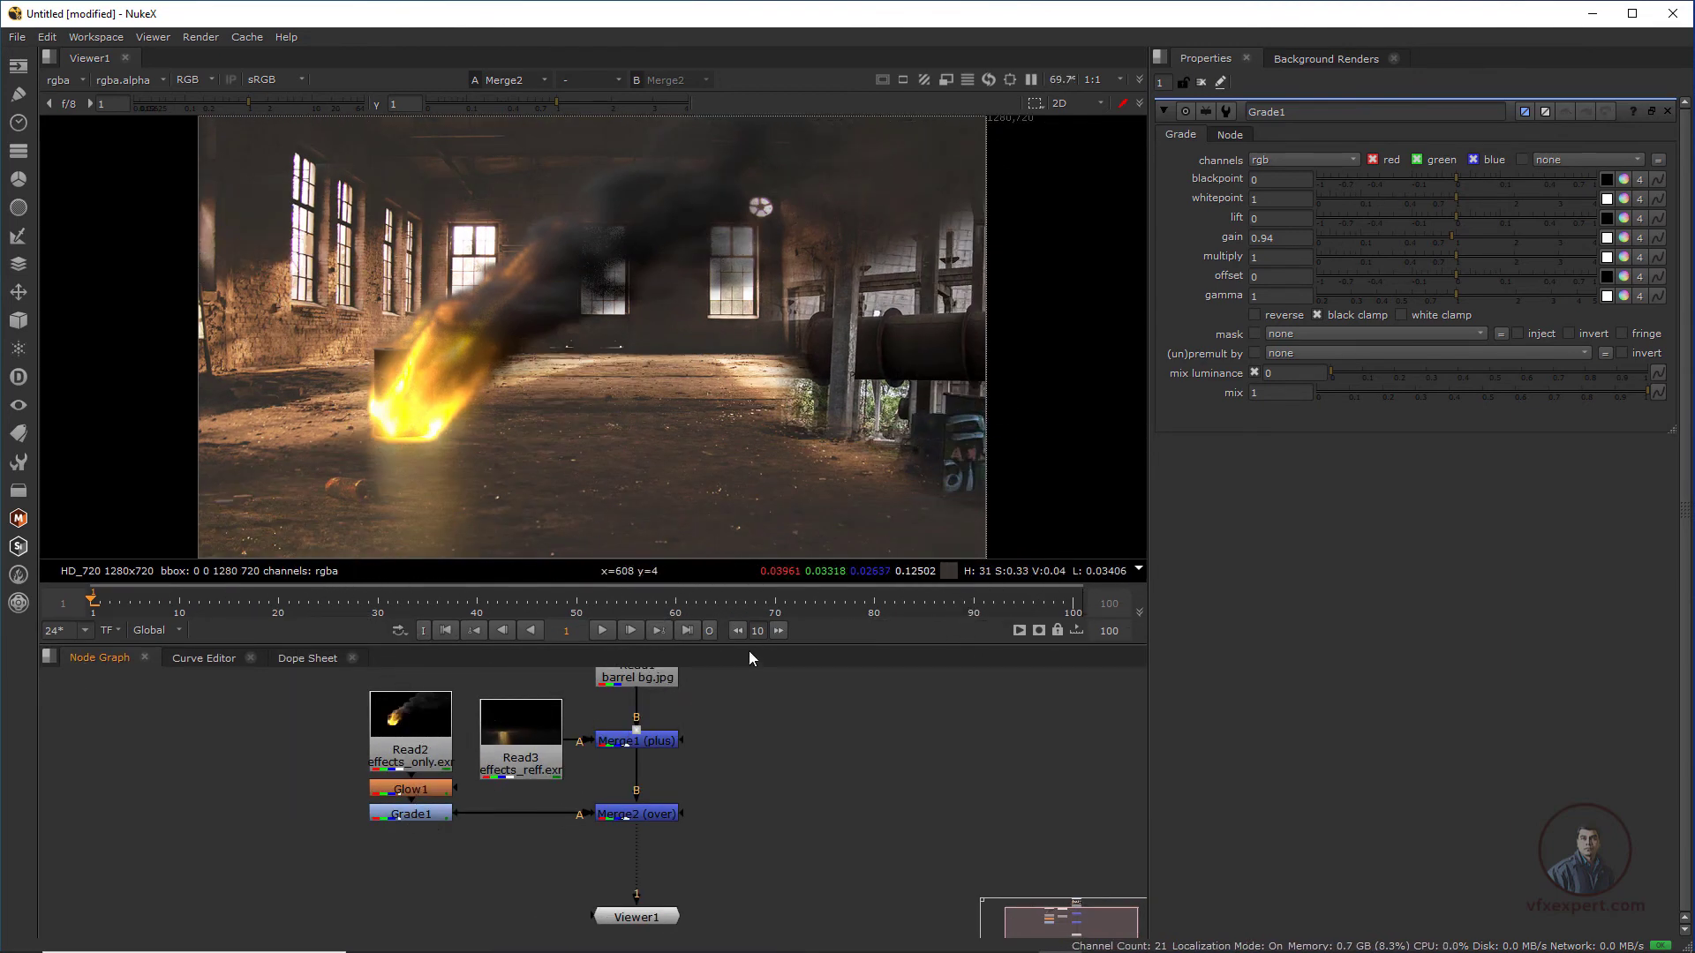
# Load the effects_only.####.exr and effects_reff.####.exr files from C:/Users/HOME/render as image sequences in new Read nodes
pyautogui.click(18, 65)
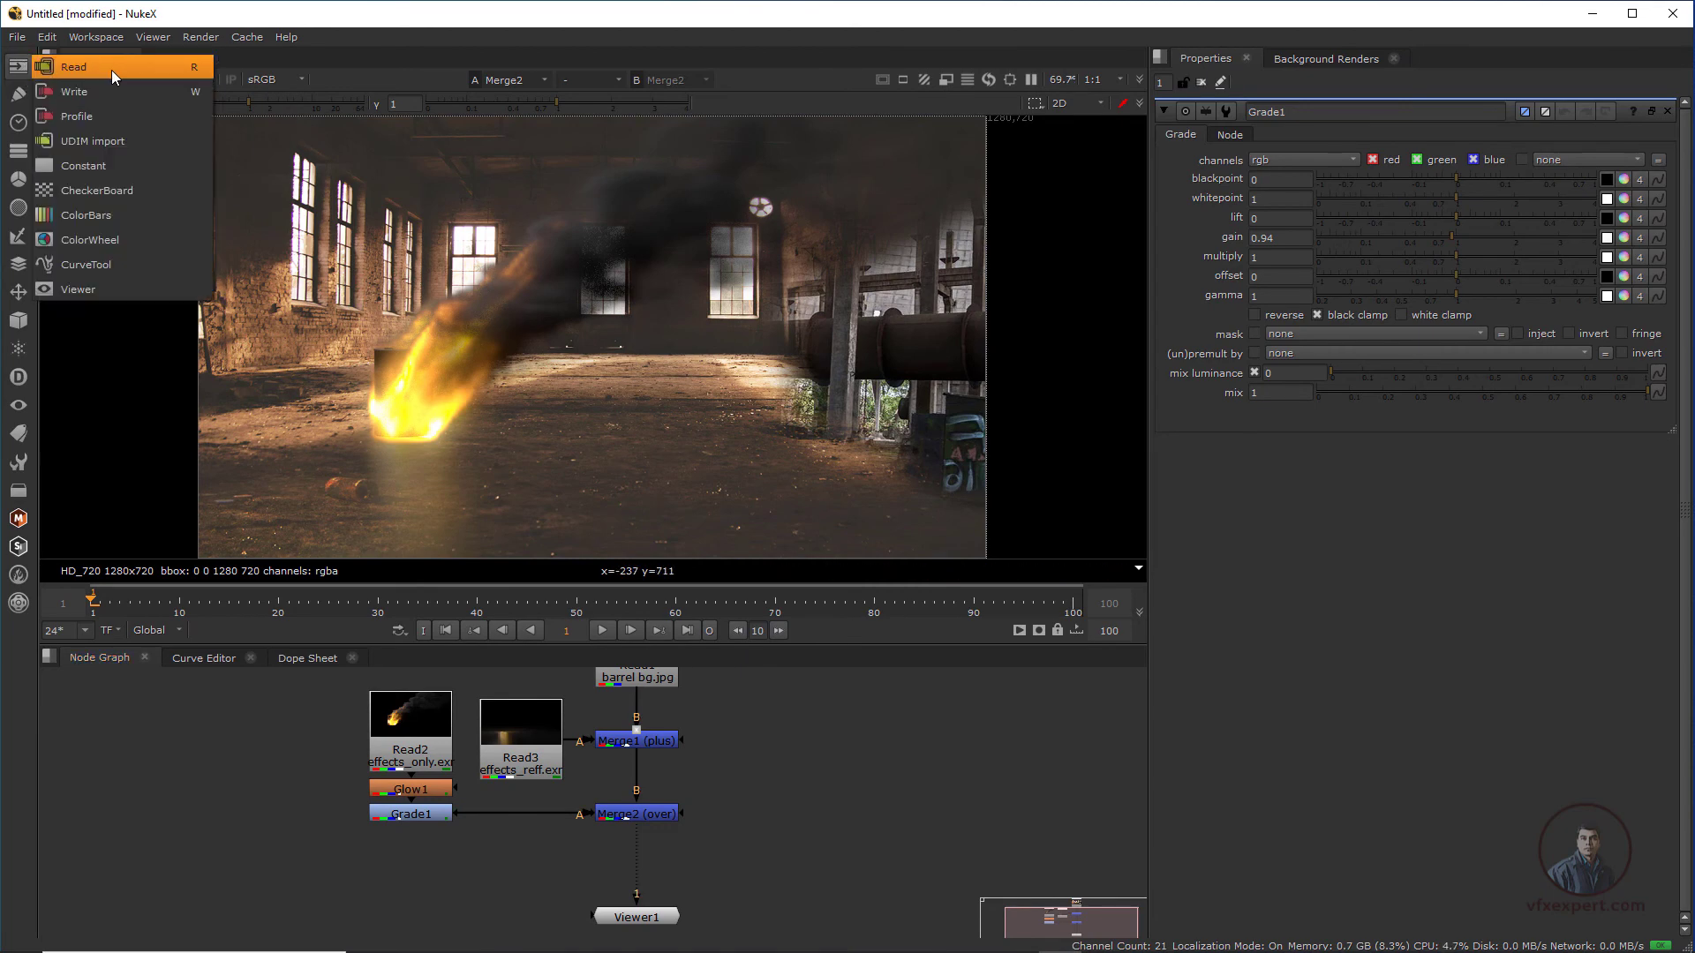
pyautogui.click(112, 71)
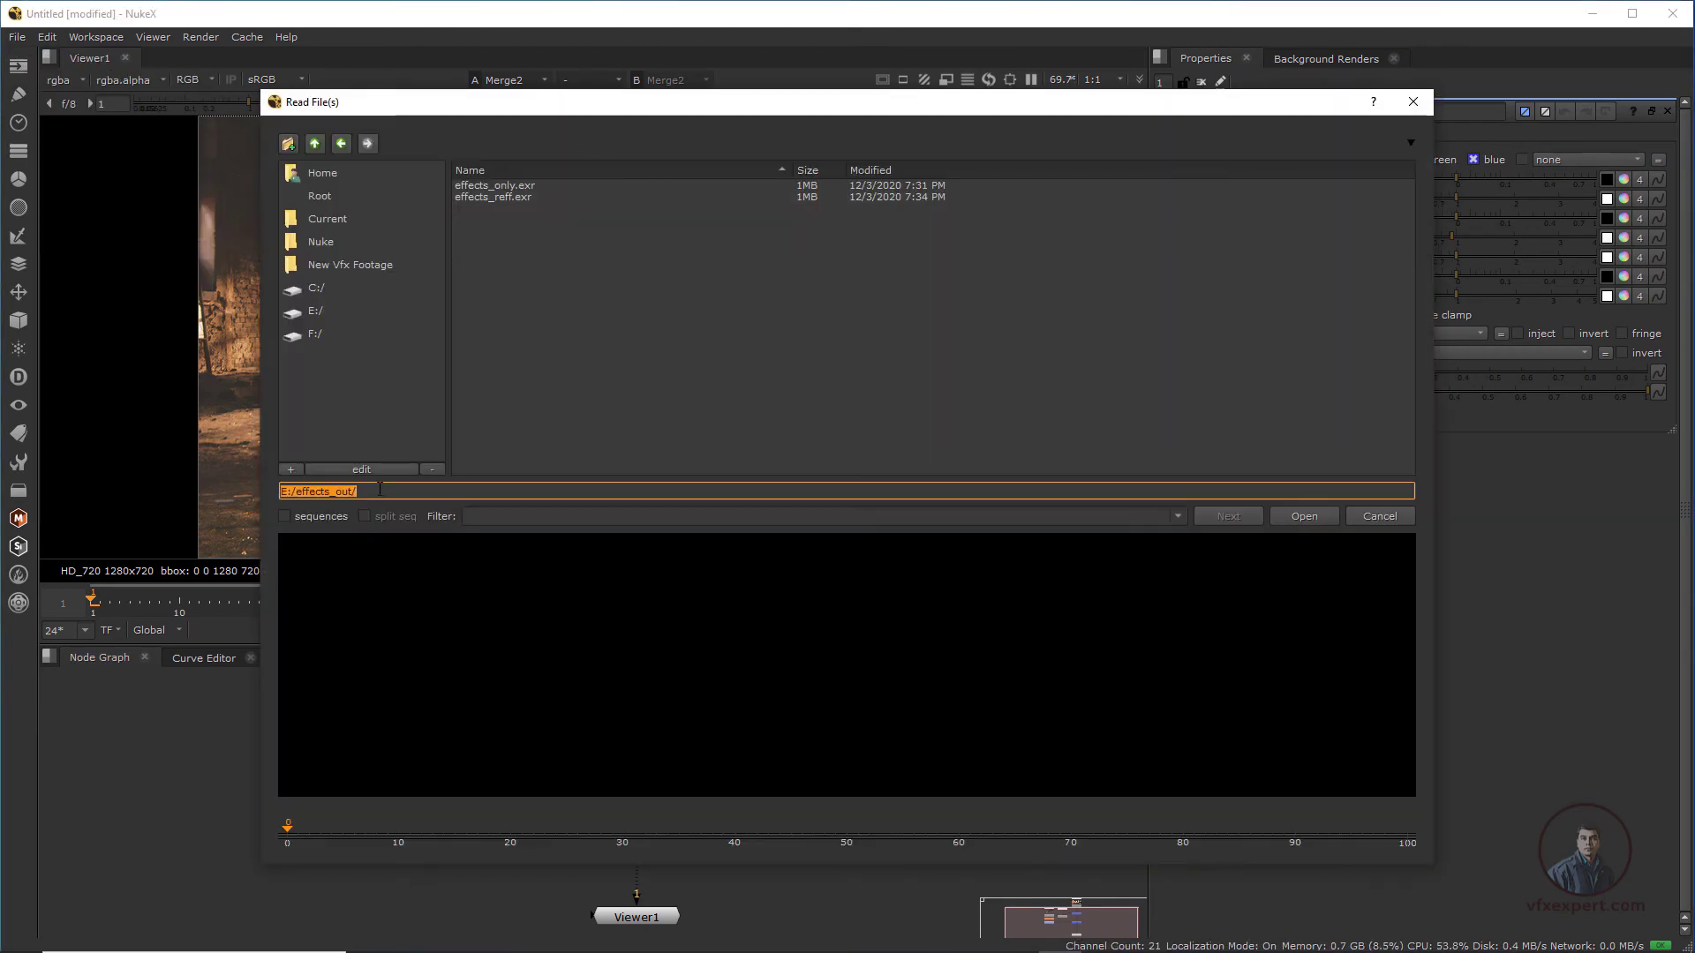
pyautogui.hotkey('ctrl', 'a')
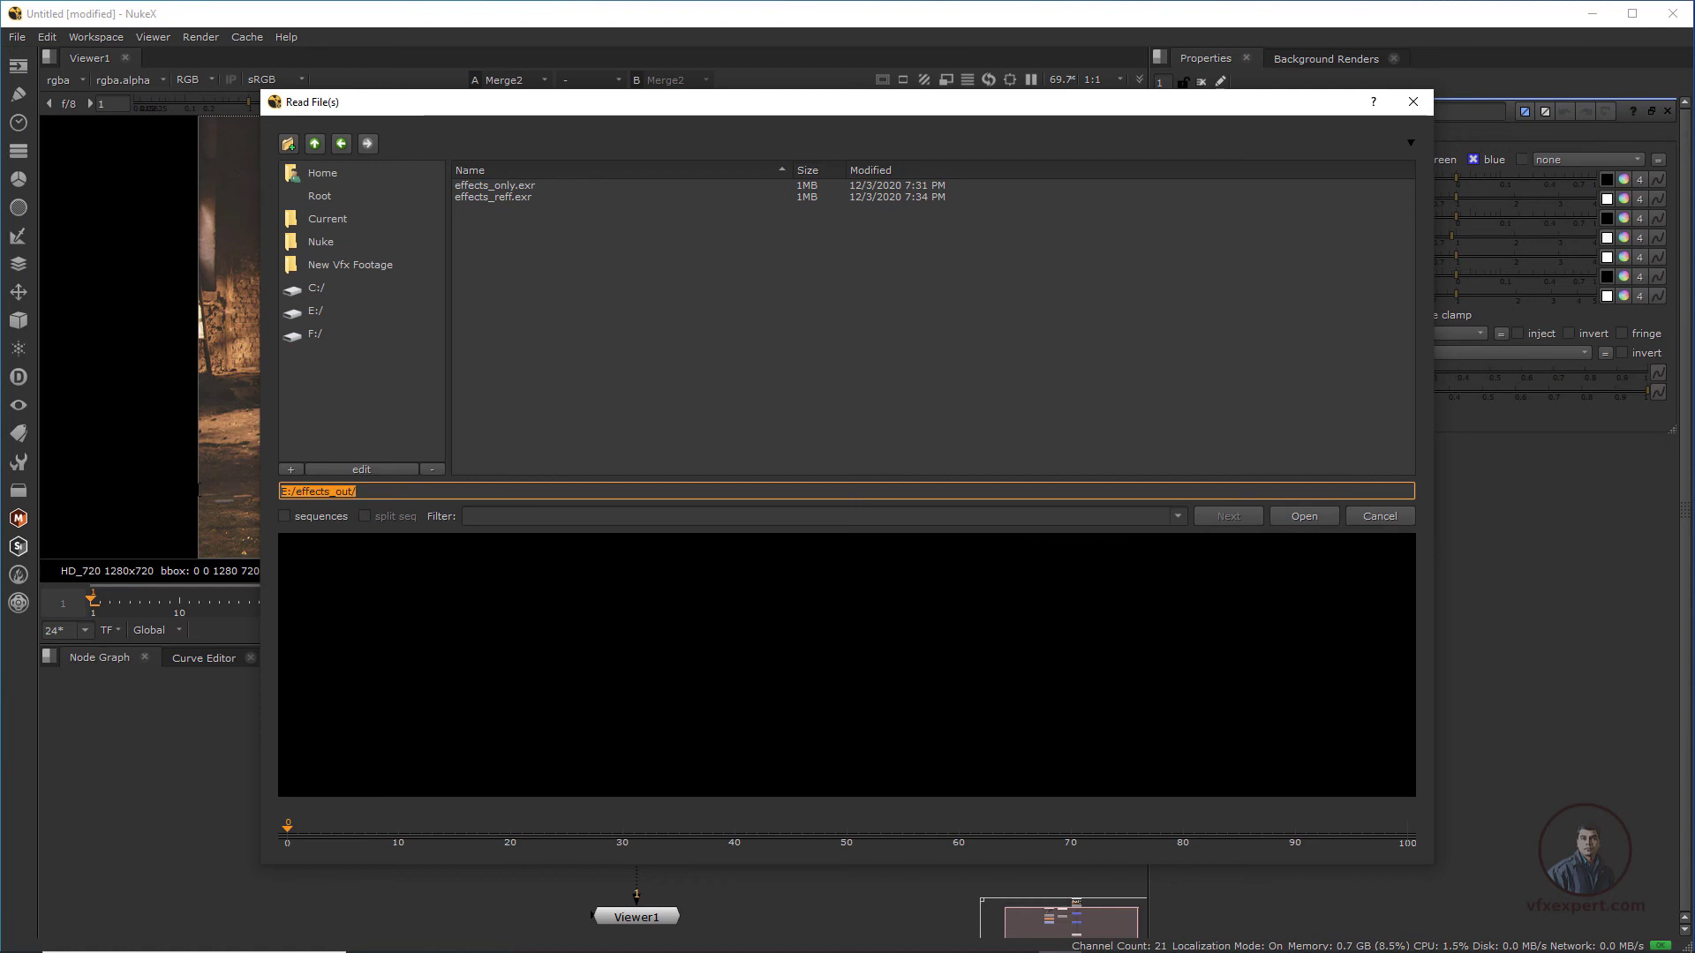
pyautogui.write('C:\\Users\\HOME\\render')
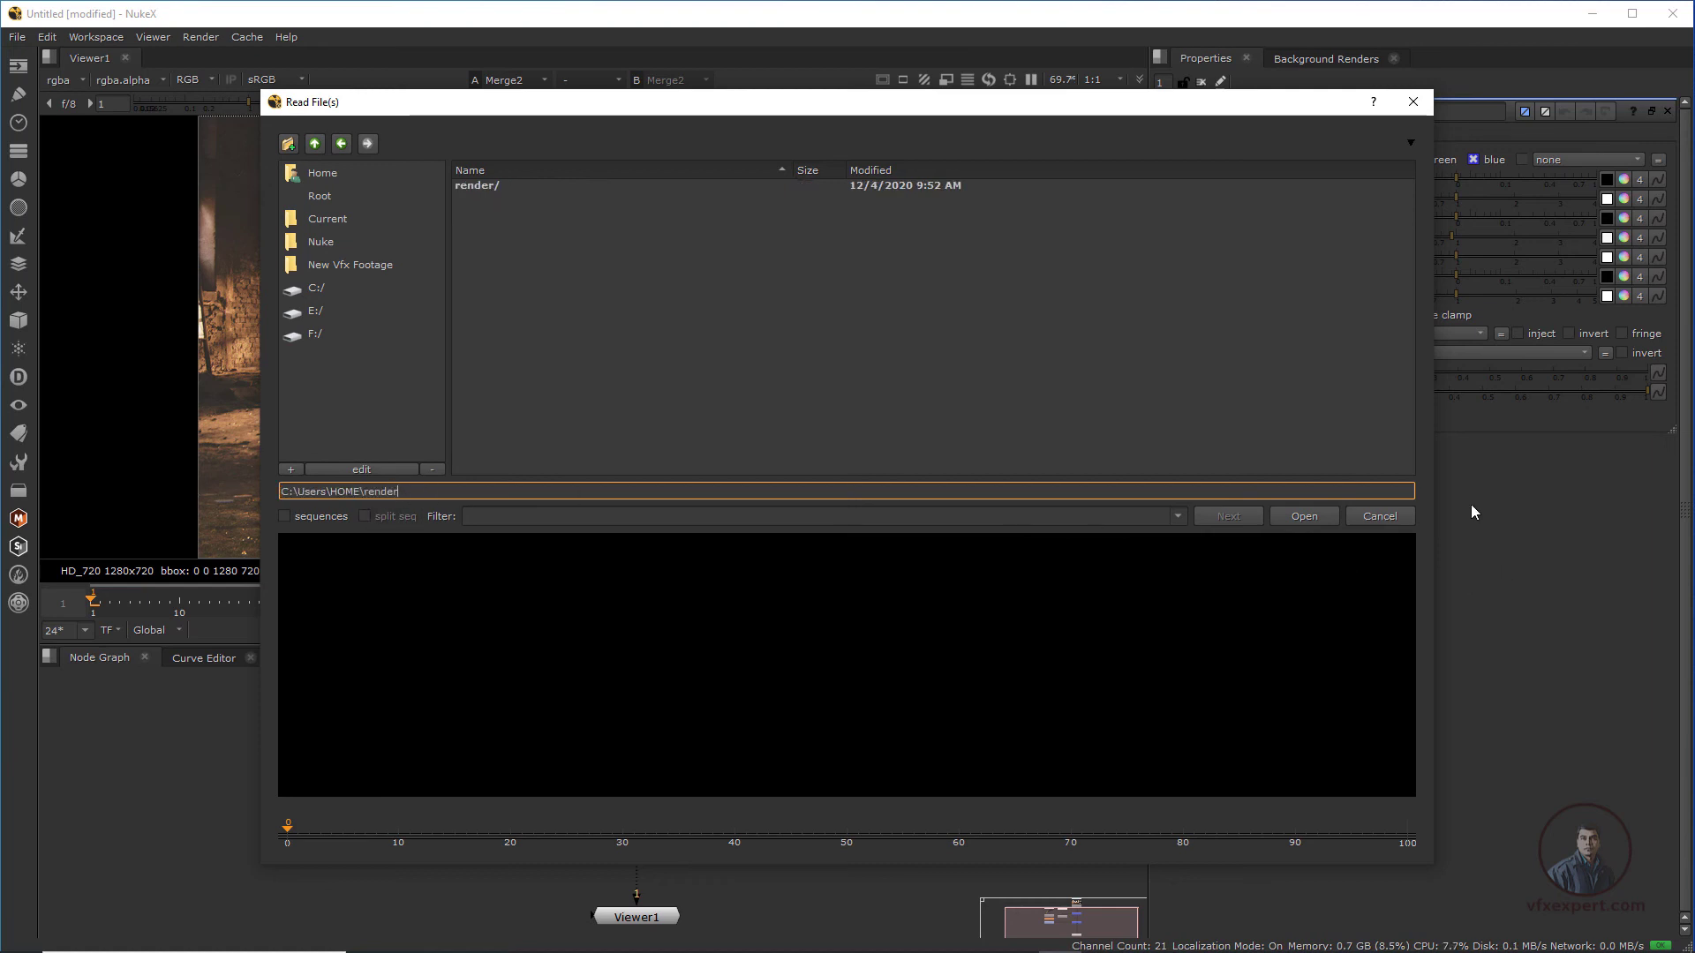
pyautogui.doubleClick(491, 184)
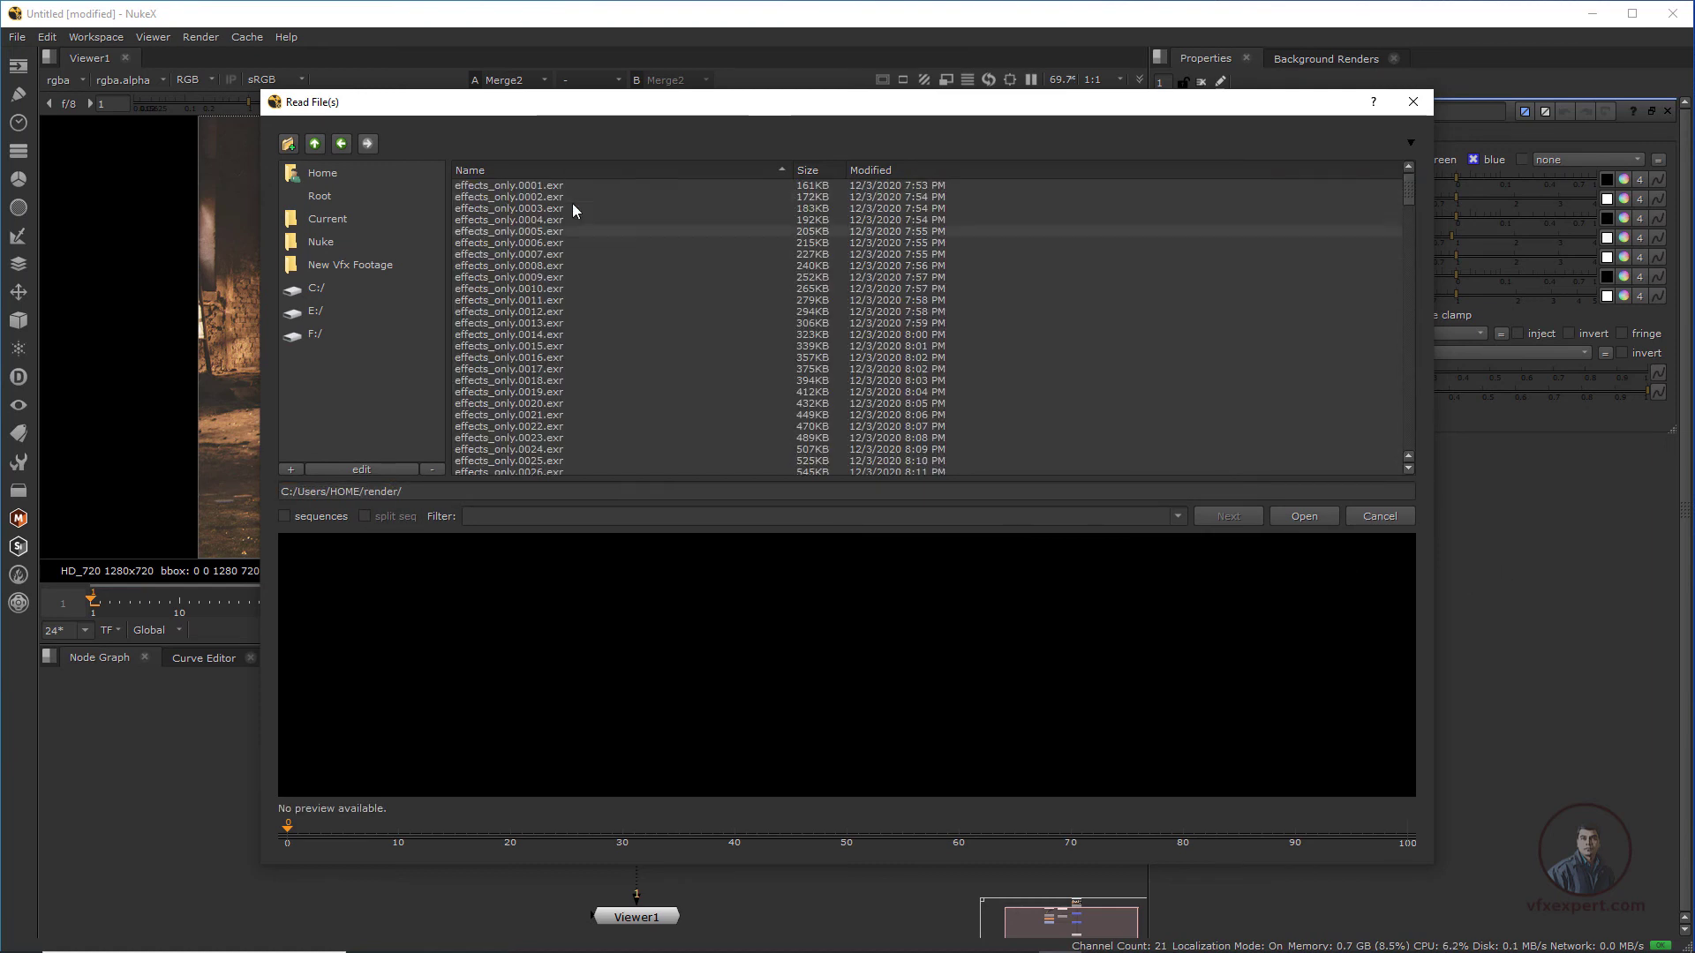
pyautogui.click(285, 515)
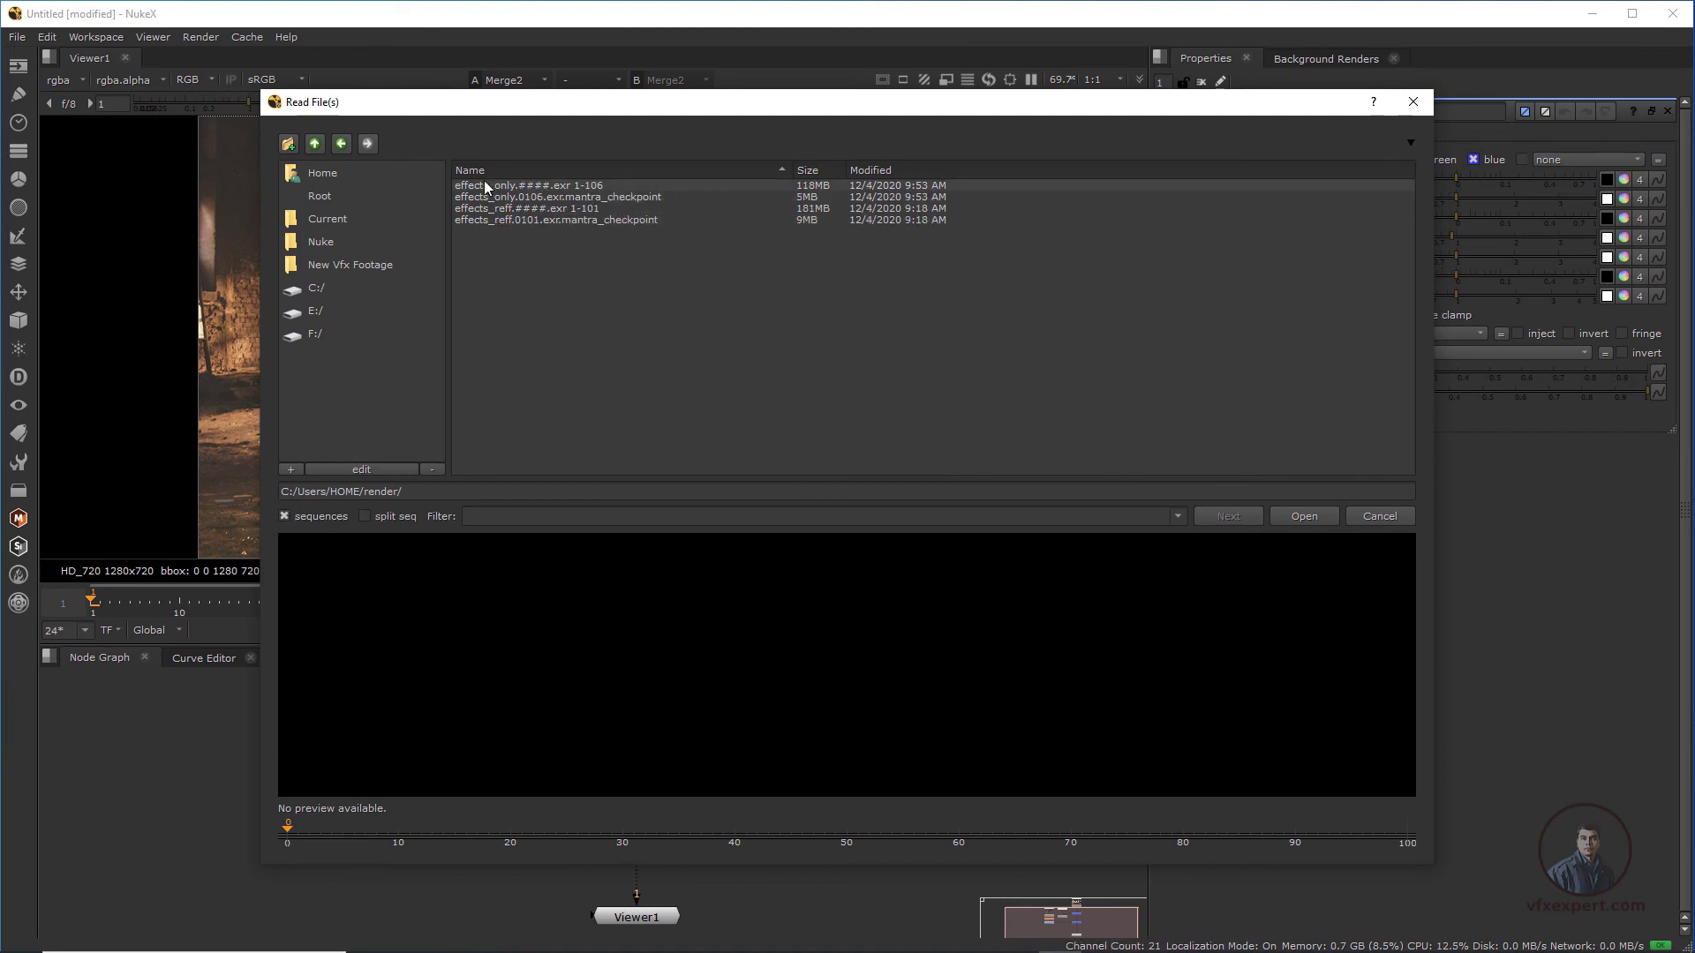
pyautogui.click(565, 186)
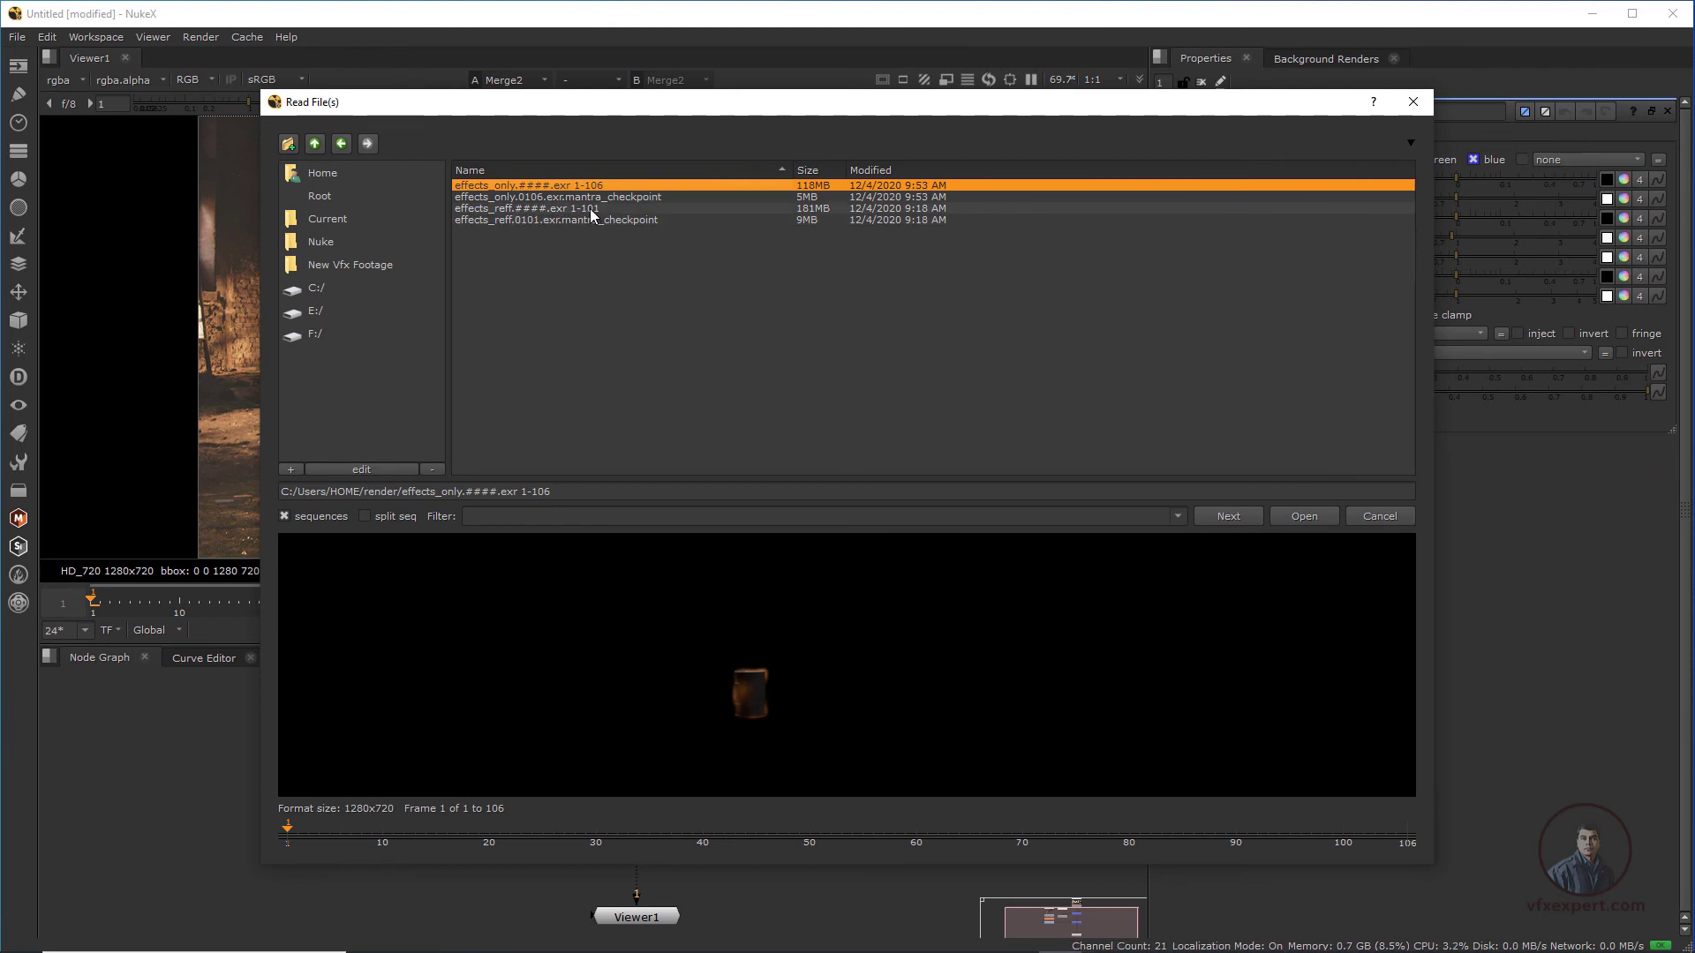
pyautogui.keyDown('ctrl'); pyautogui.click(590, 208); pyautogui.keyUp('ctrl')
pyautogui.click(1315, 519)
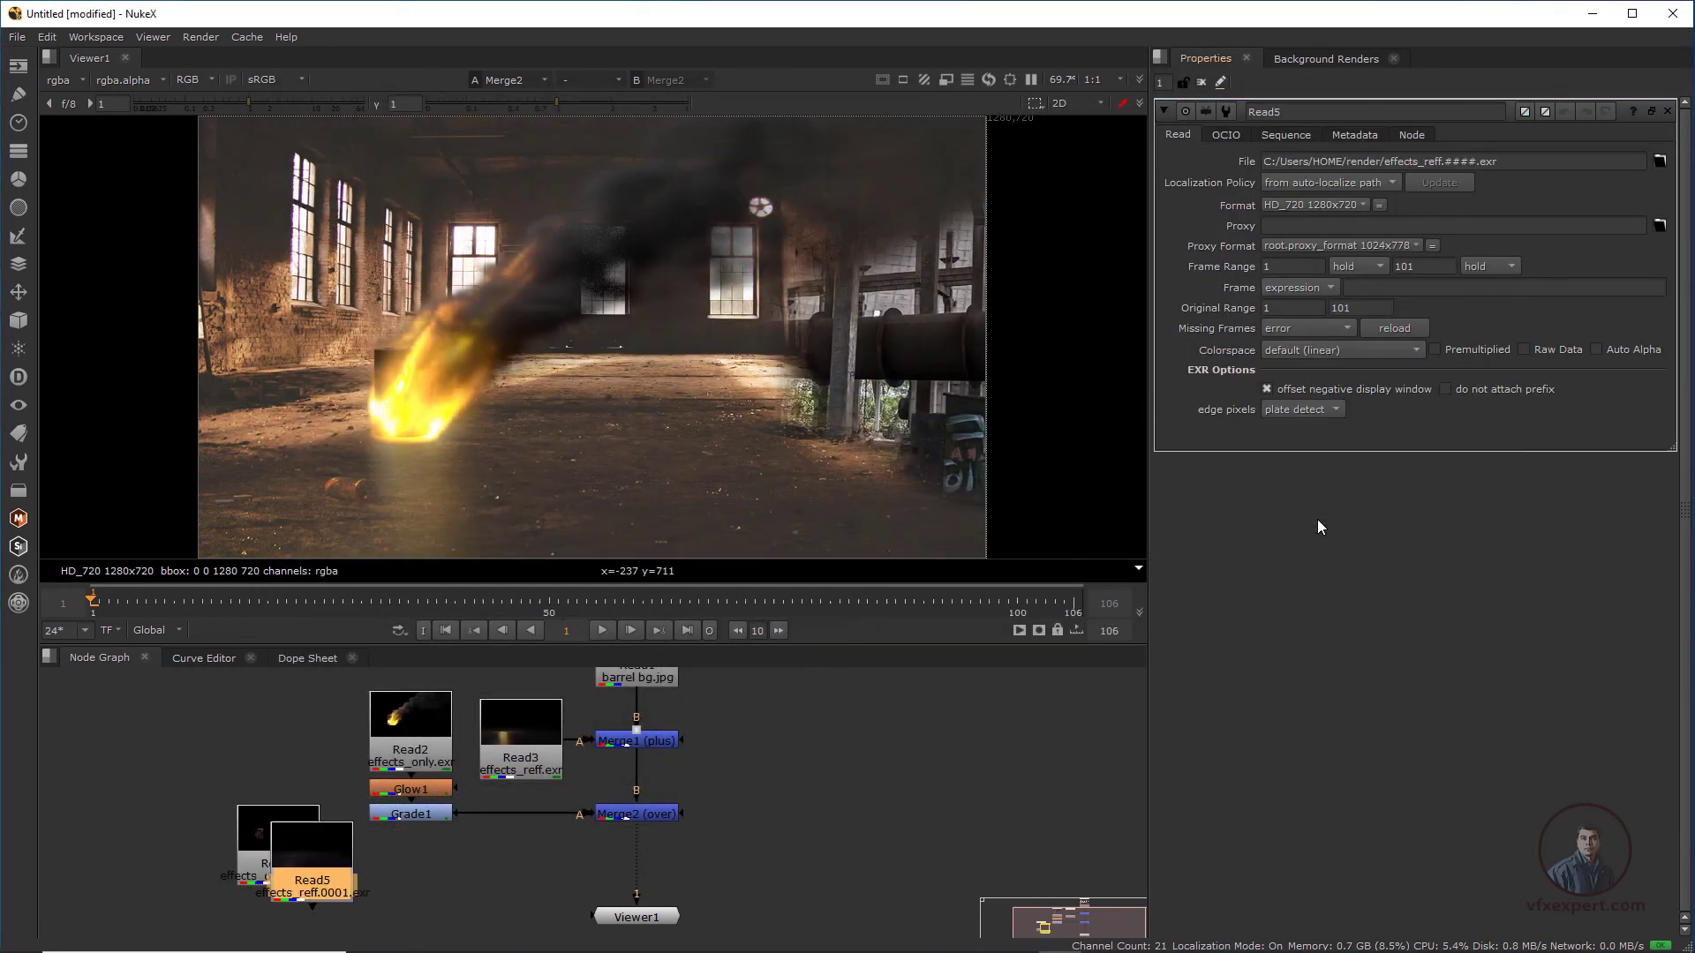
# Place the new sequence Read nodes beside the merge tree and play the effects_only sequence in the viewer
pyautogui.moveTo(278, 843); pyautogui.dragTo(802, 719)
pyautogui.press('1')
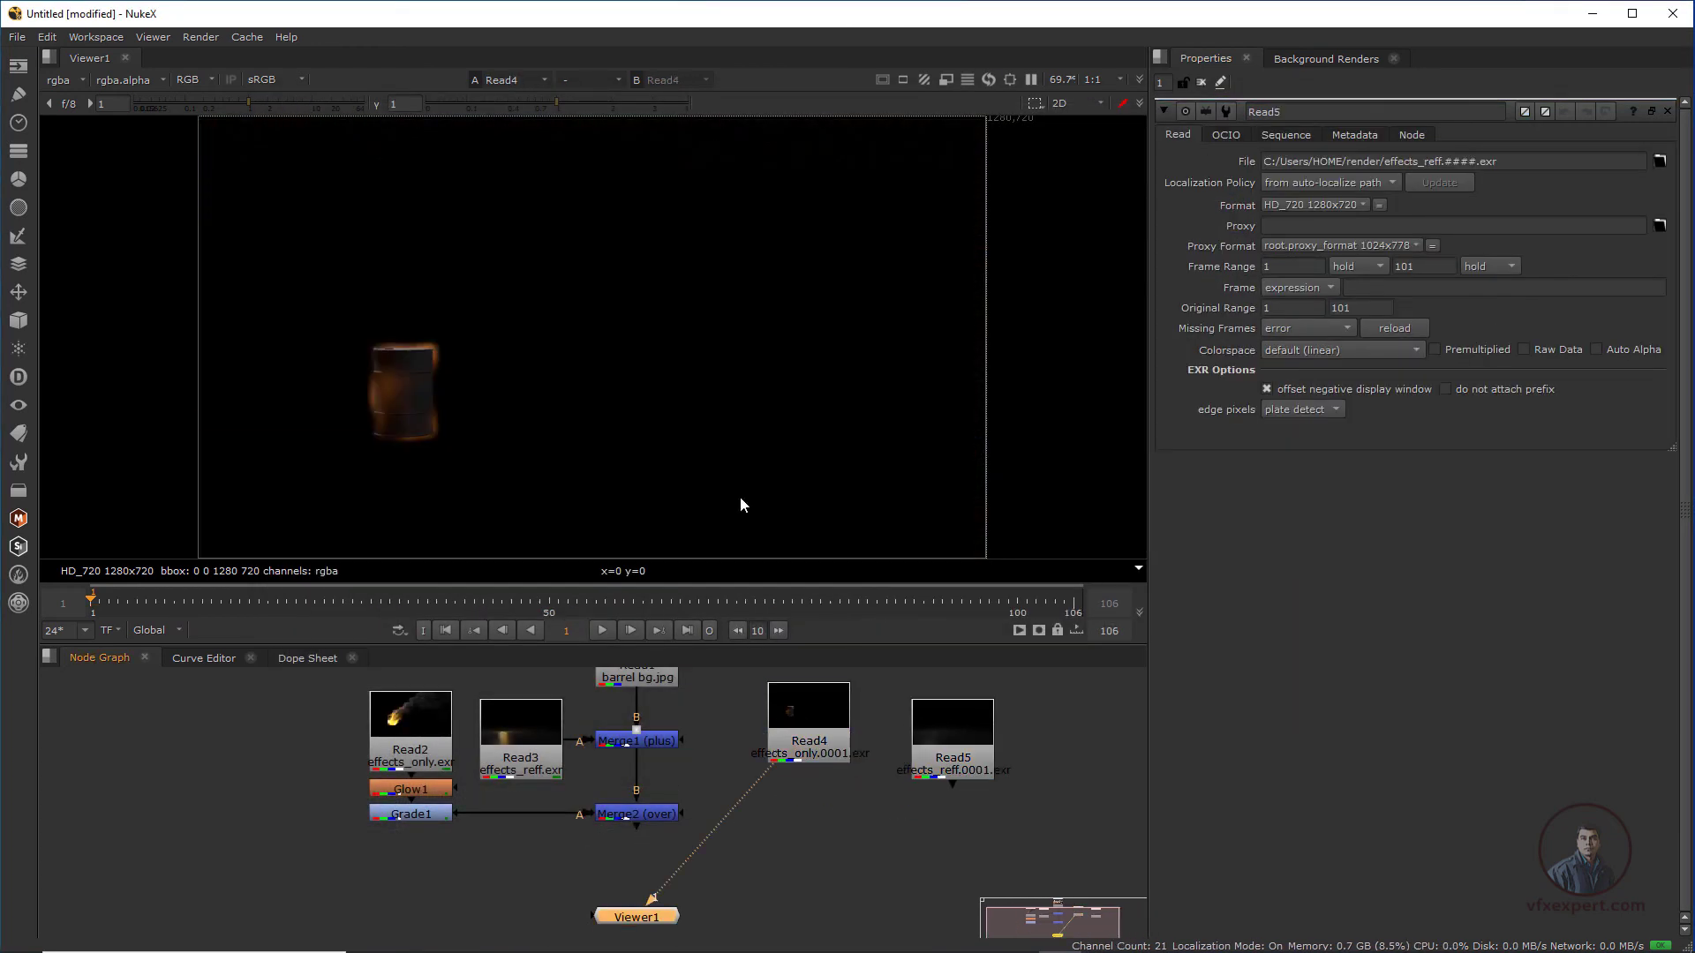
pyautogui.click(602, 630)
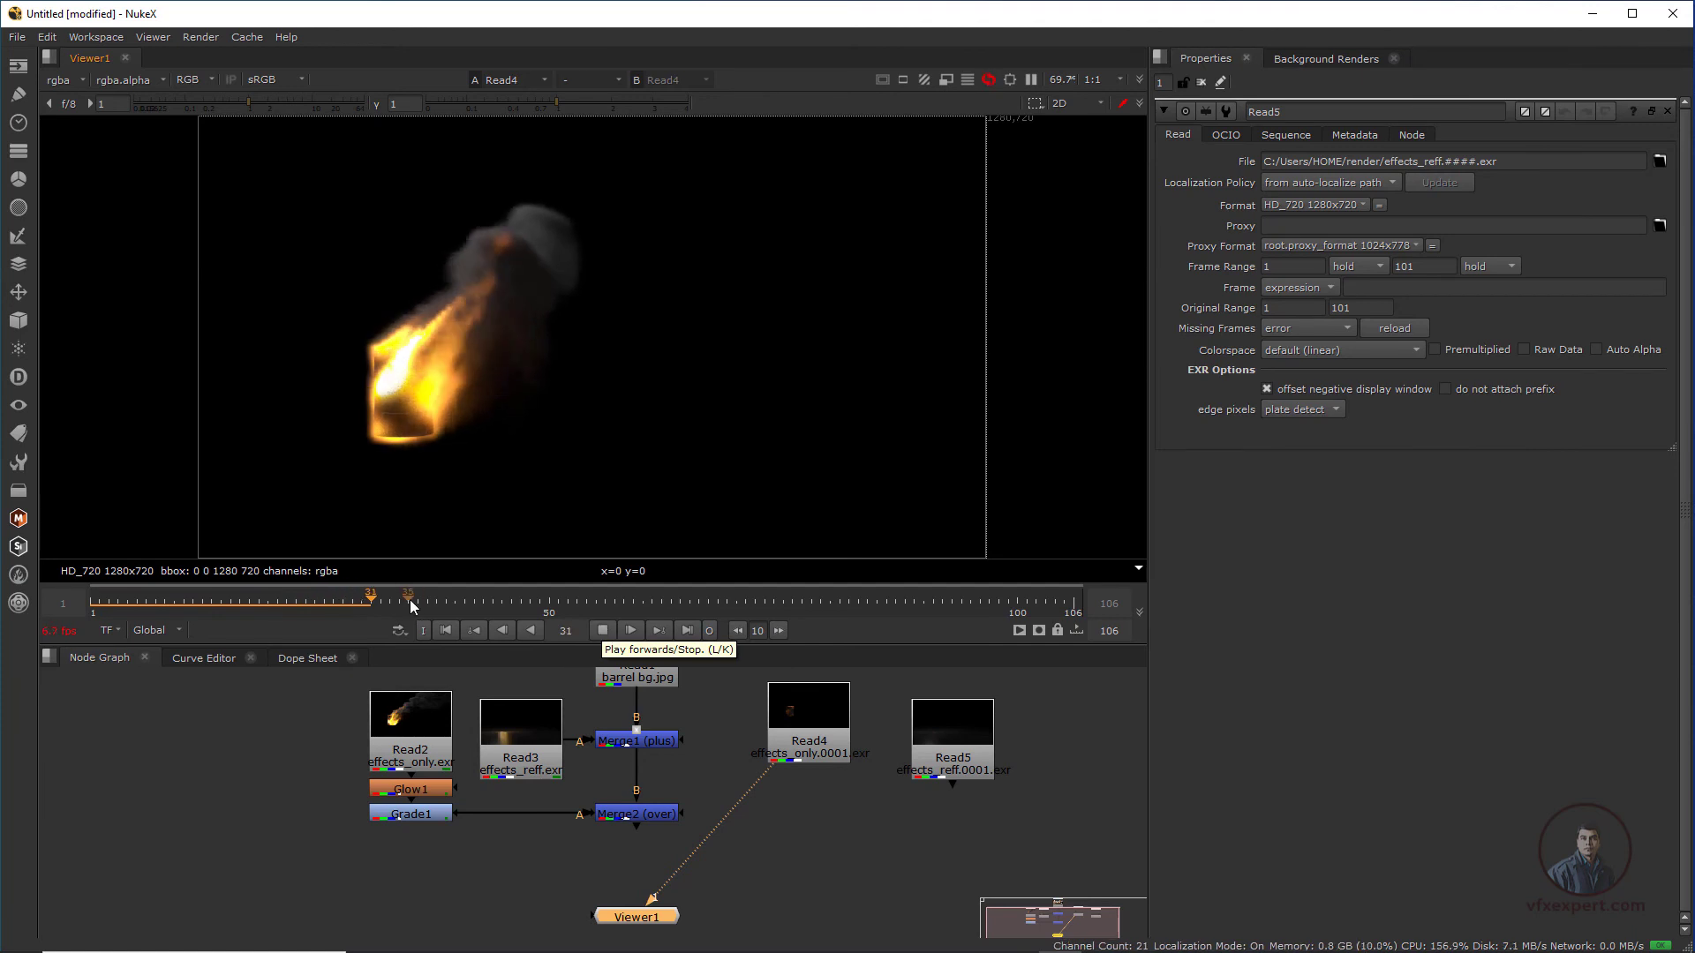
# Play and scrub through the effects_reff sequence in the viewer, stopping the playback at the end
pyautogui.click(960, 737)
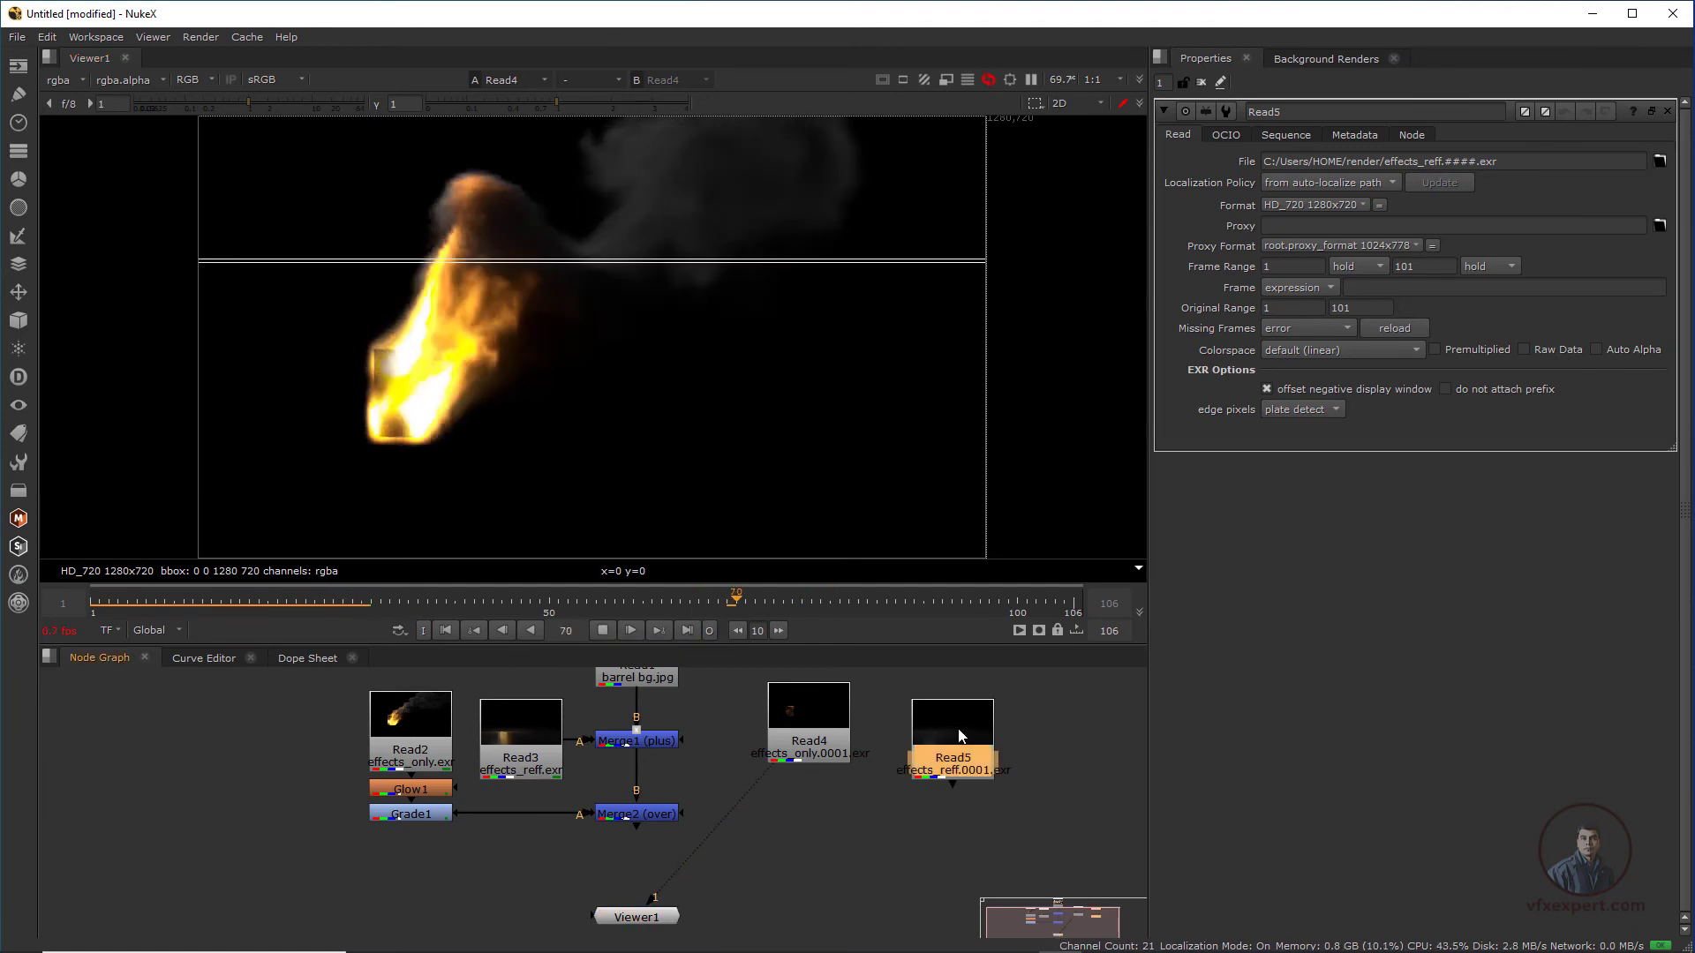
pyautogui.press('1')
pyautogui.click(991, 616)
pyautogui.click(457, 602)
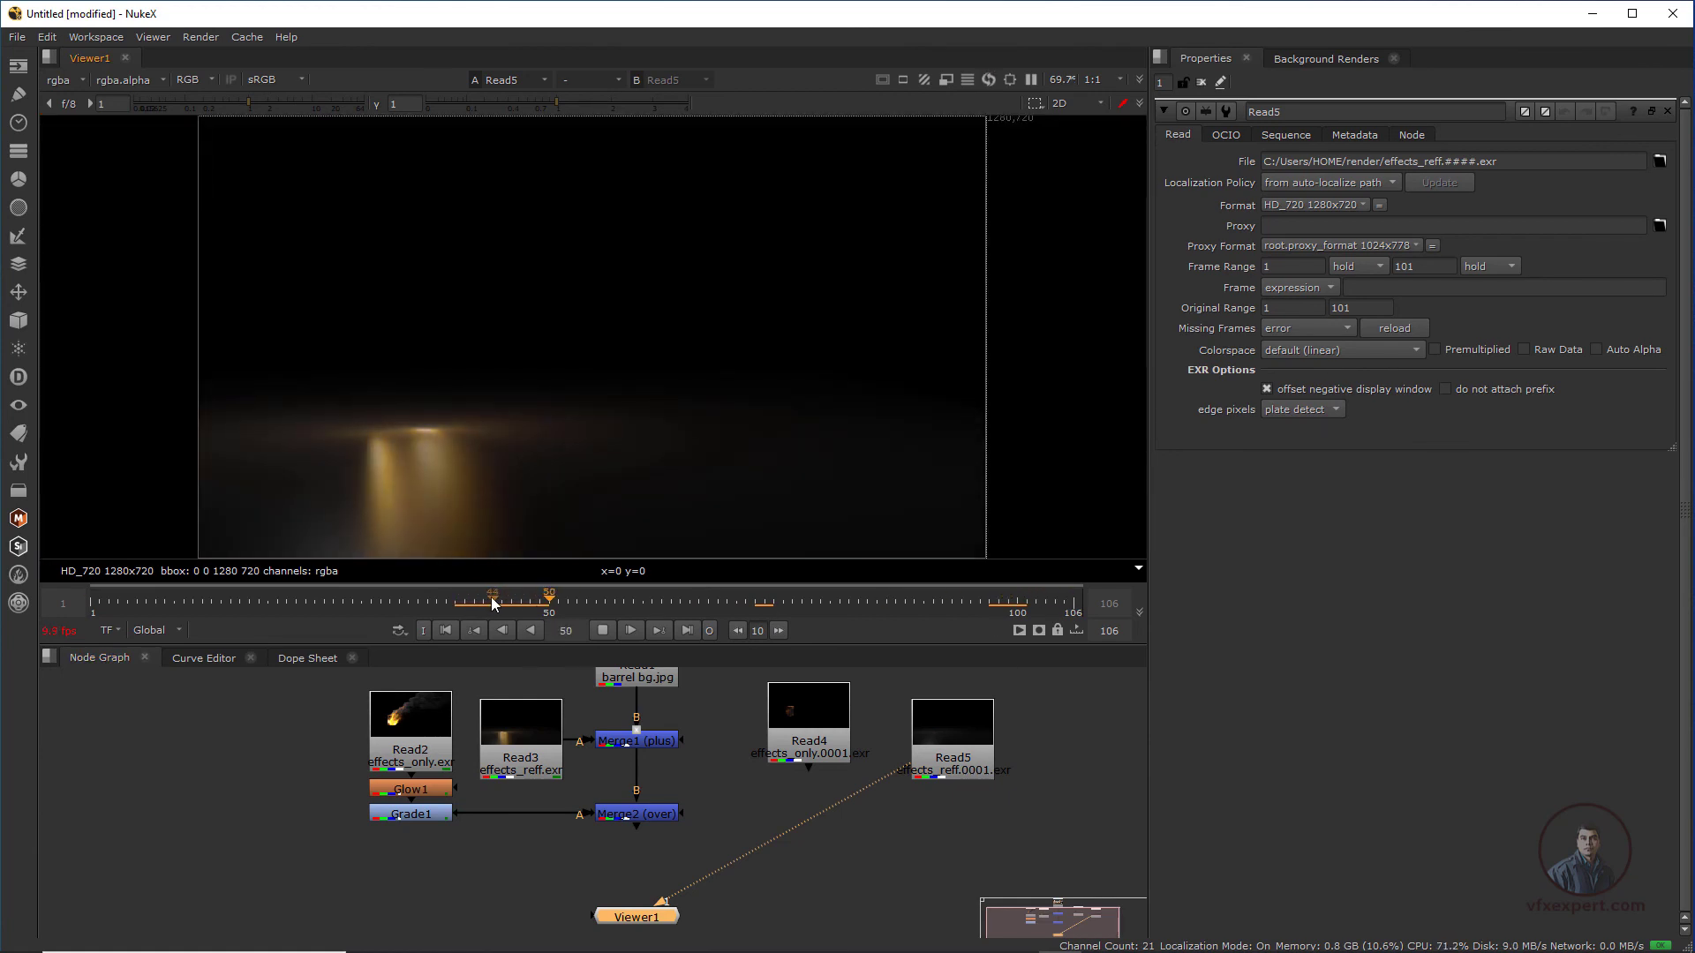
pyautogui.click(602, 629)
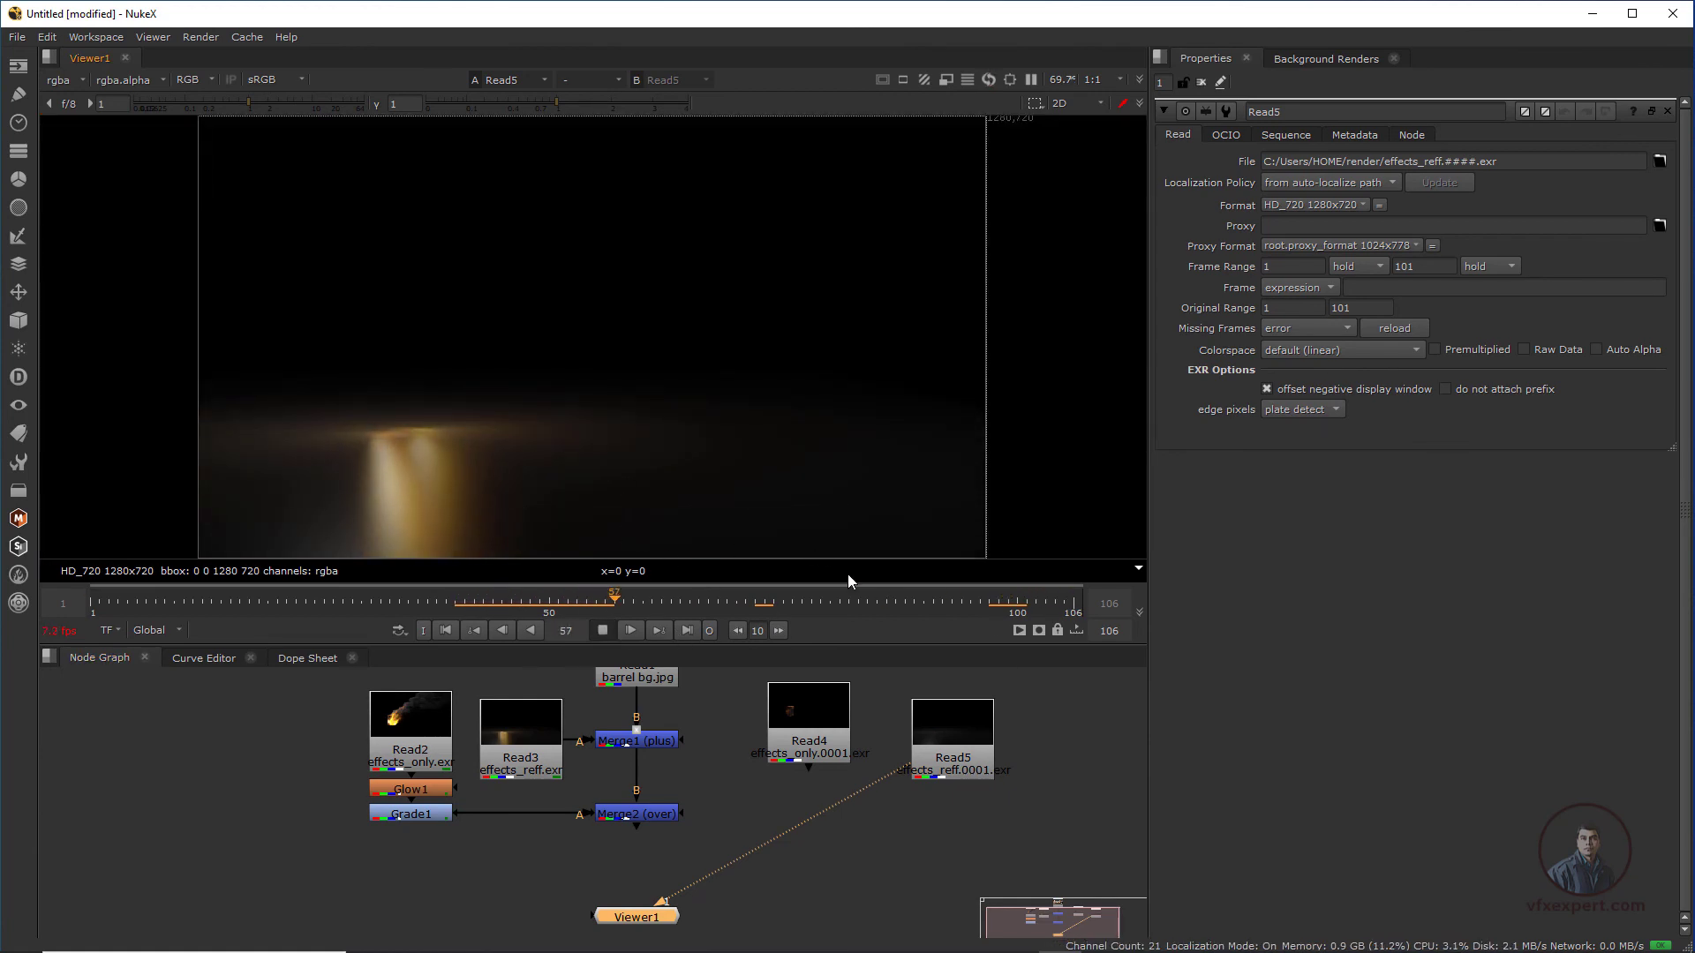
# Move the Viewer node below the sequence Read nodes and set the end of the project frame range to 100
pyautogui.moveTo(636, 917); pyautogui.dragTo(803, 910)
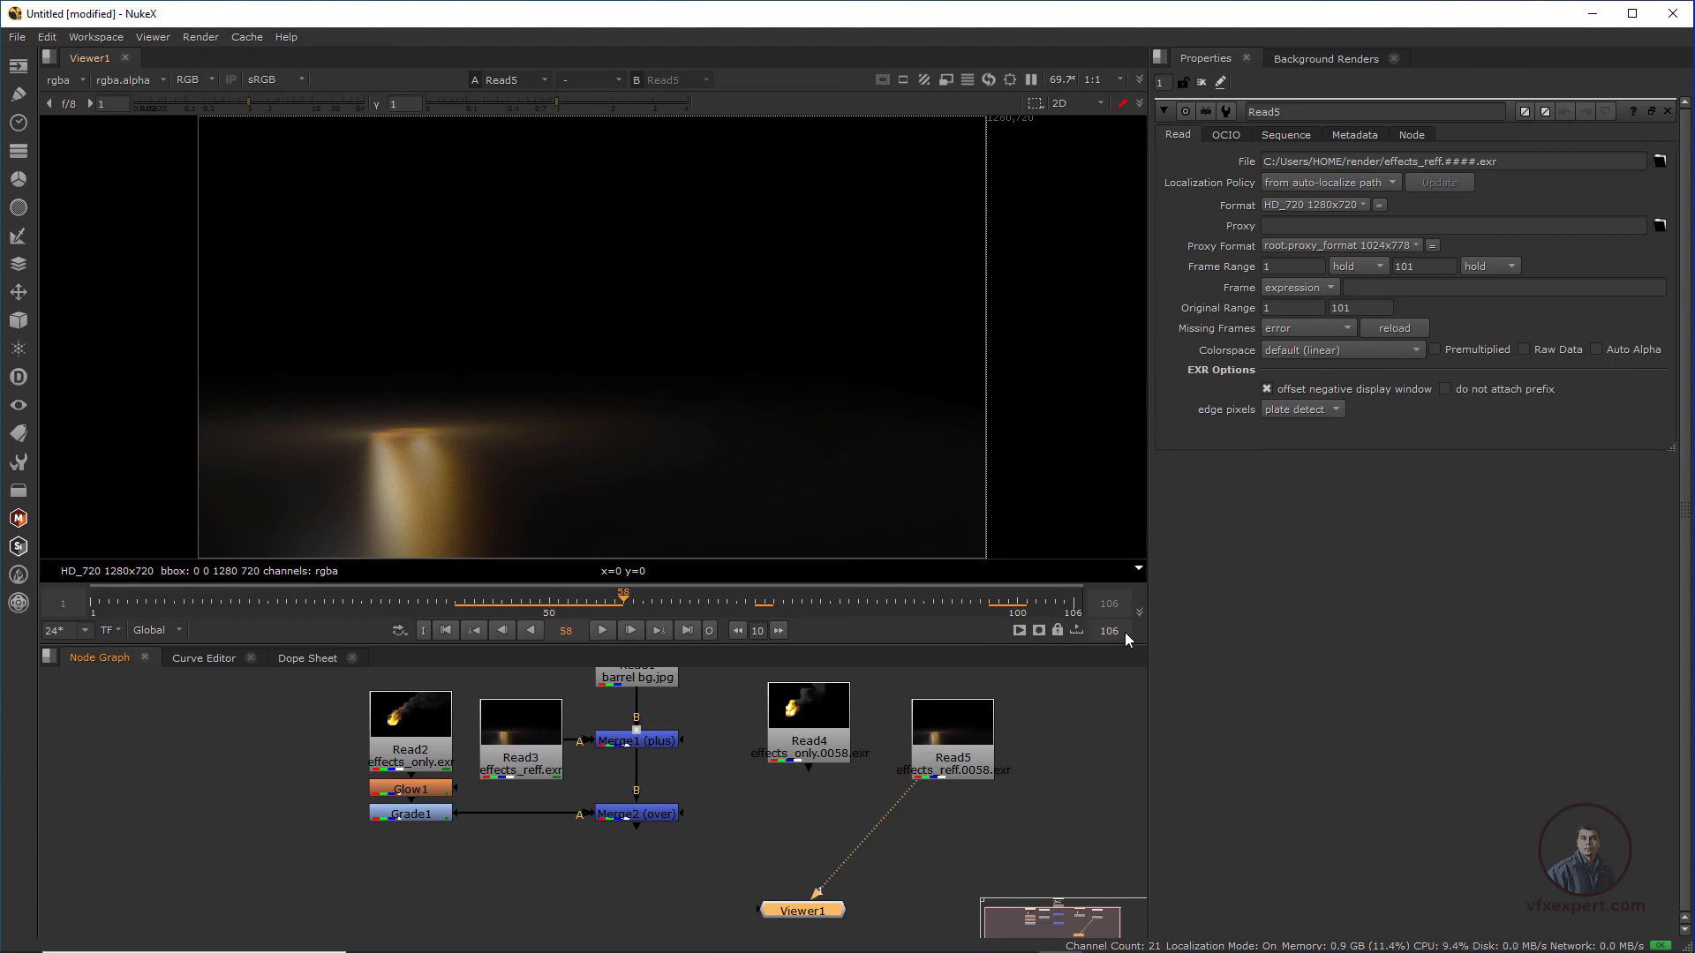
pyautogui.click(1079, 738)
pyautogui.press('s')
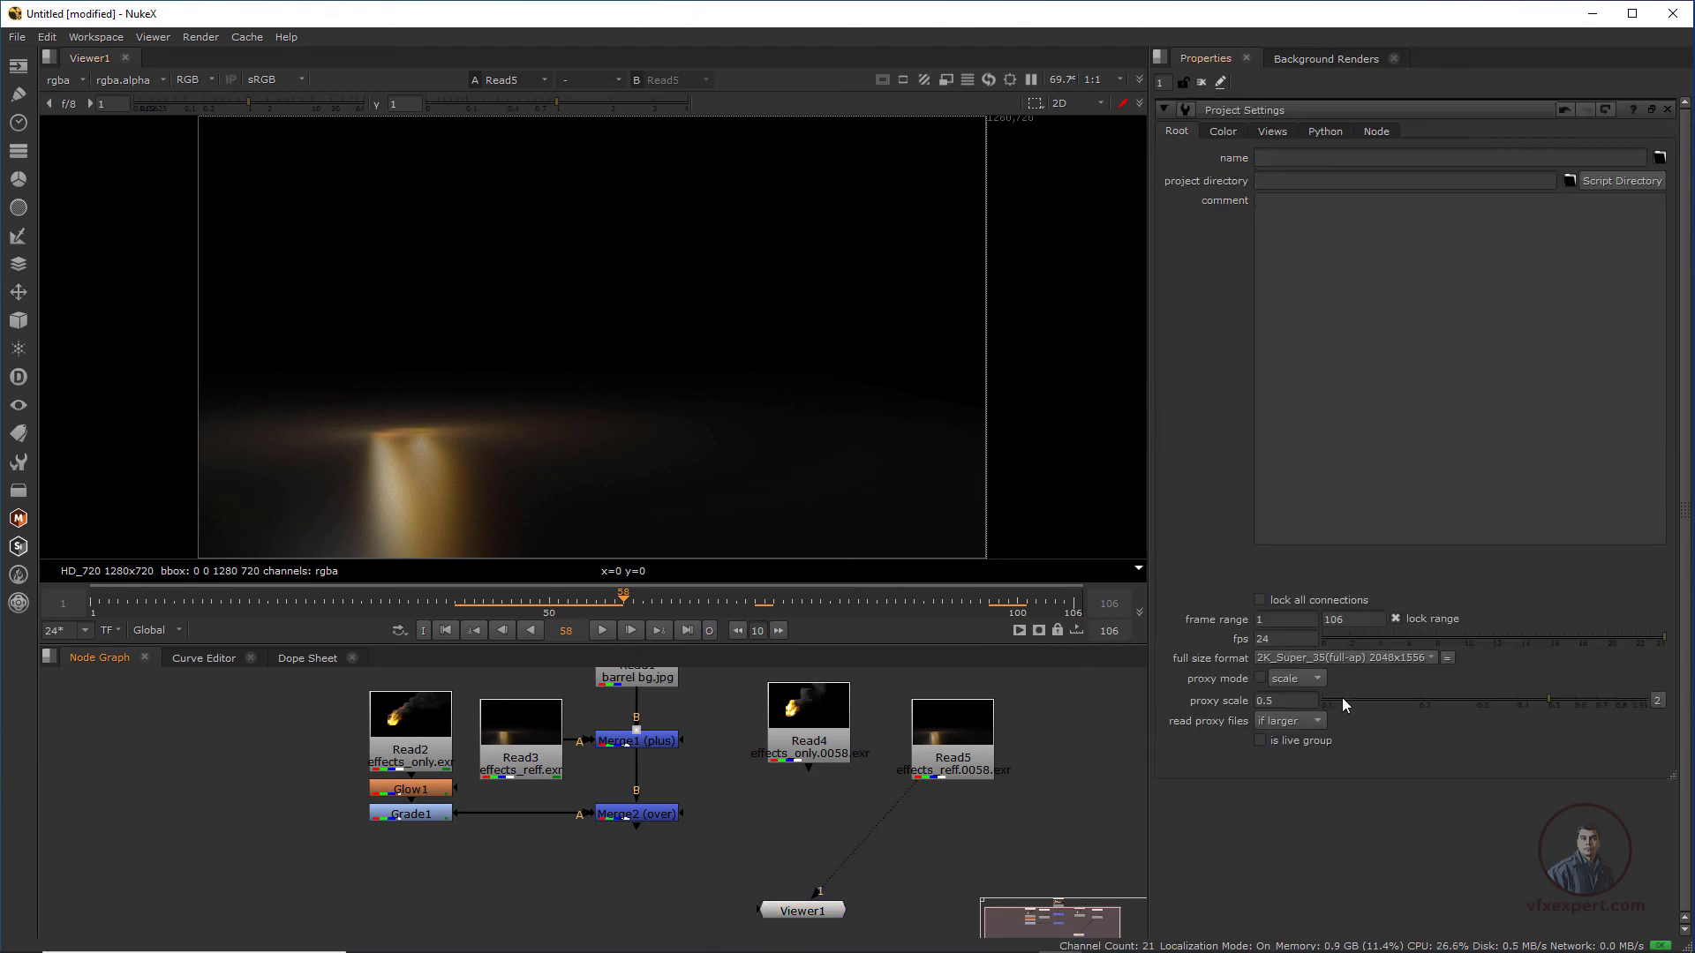
pyautogui.click(1323, 620)
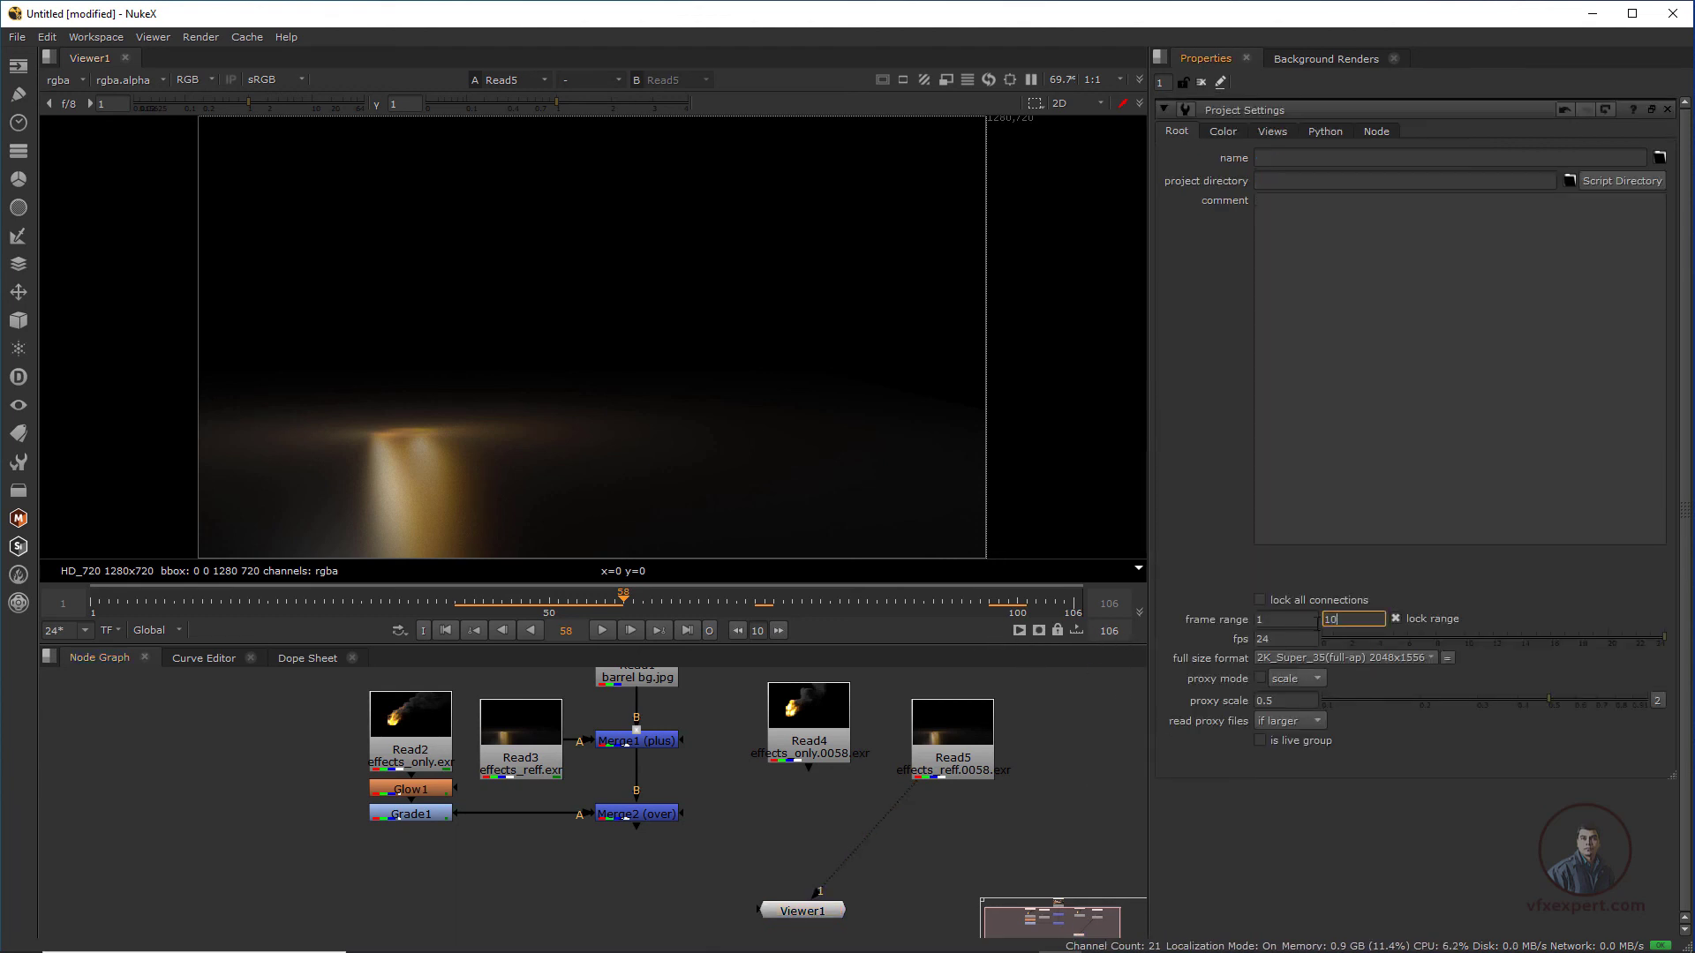
# Place the effects_only sequence beside Read2 and the effects_reff sequence, disconnected from the Viewer, above Read3
pyautogui.moveTo(822, 757); pyautogui.dragTo(813, 777)
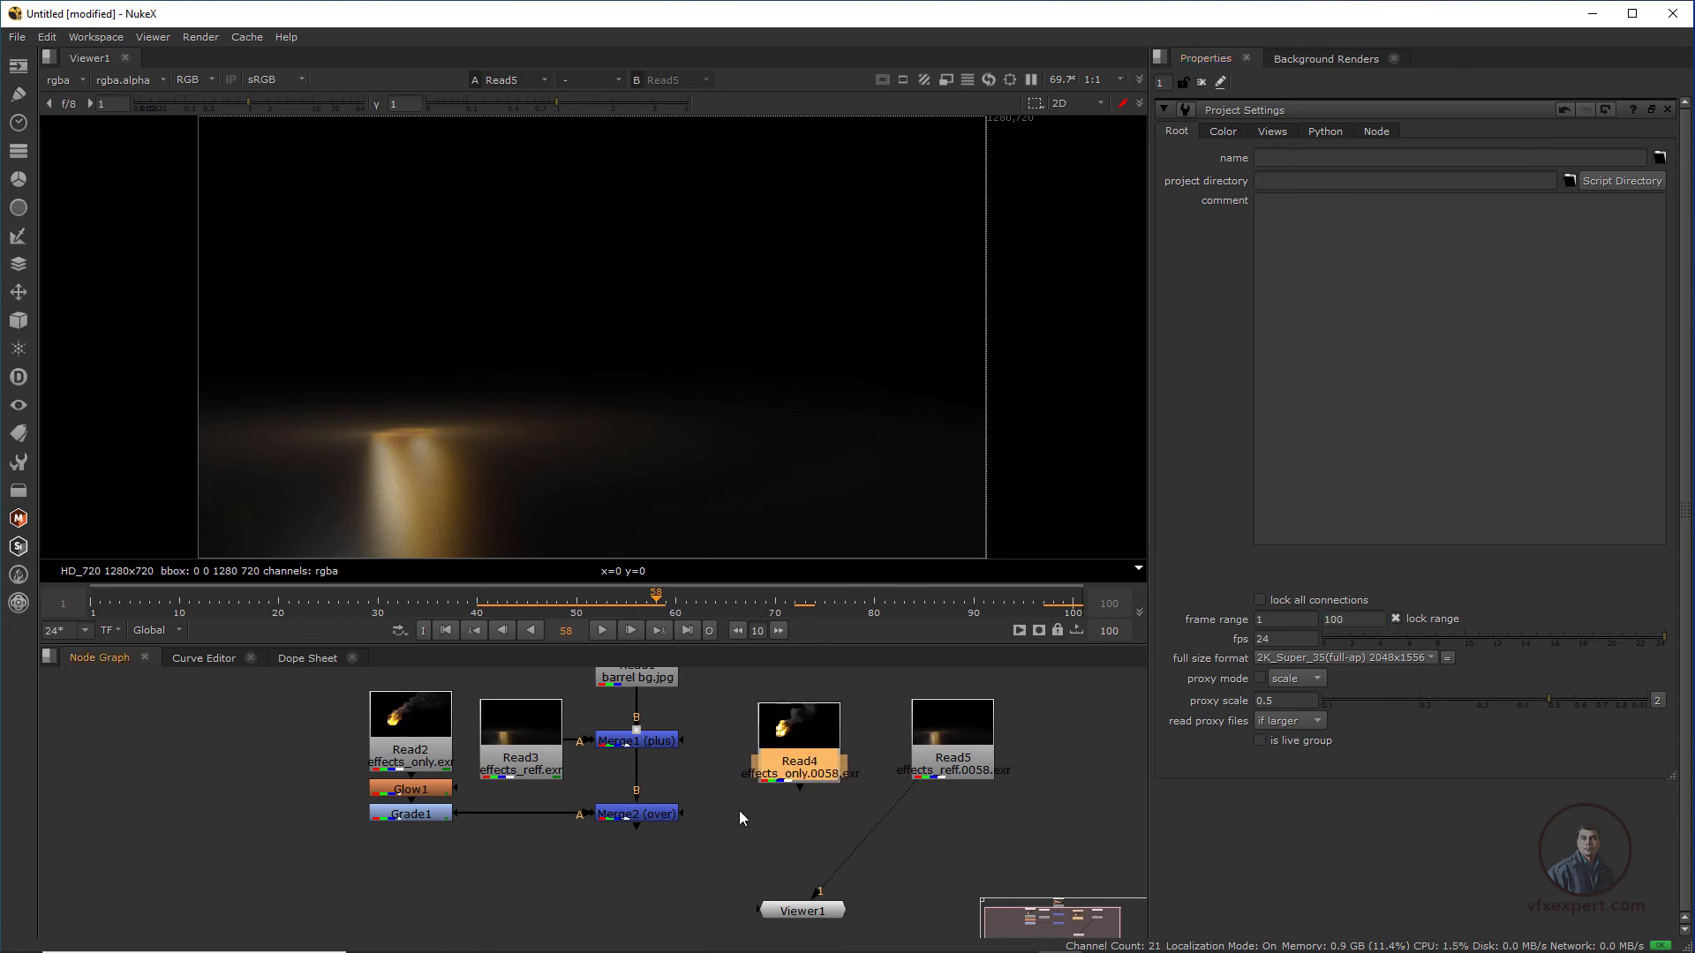
pyautogui.moveTo(807, 776); pyautogui.dragTo(310, 751)
pyautogui.moveTo(417, 788); pyautogui.dragTo(424, 844, button='middle')
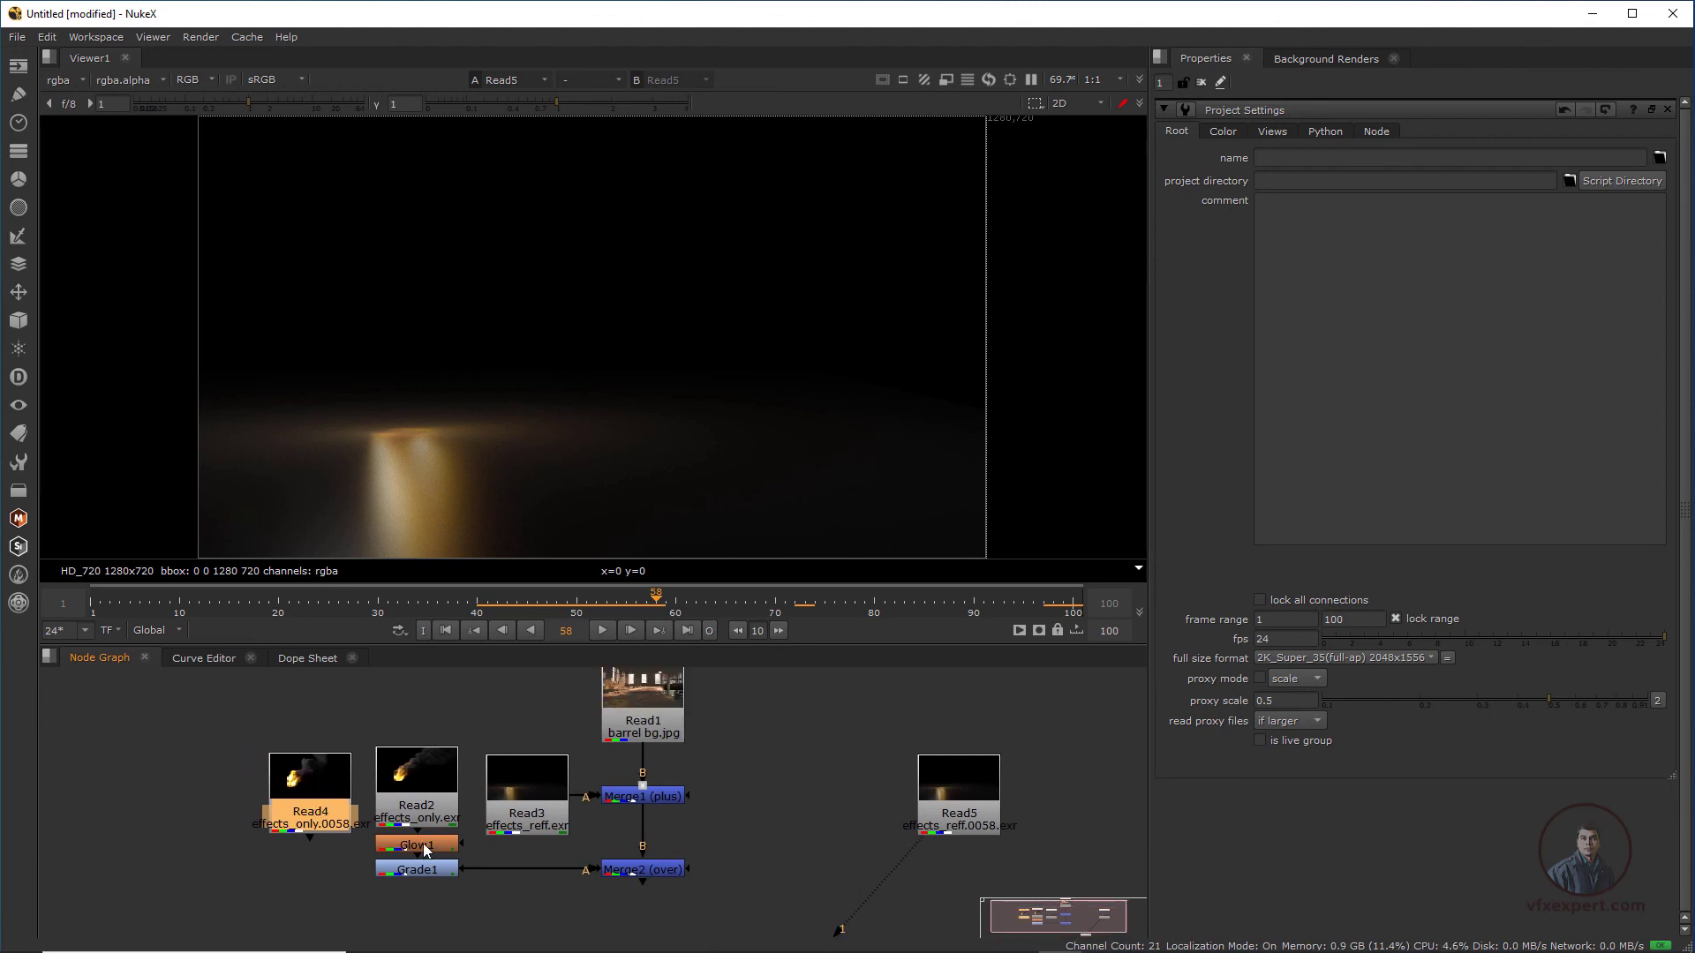
pyautogui.moveTo(982, 819); pyautogui.dragTo(941, 797, button='middle')
pyautogui.moveTo(898, 834); pyautogui.dragTo(929, 836)
pyautogui.moveTo(946, 783); pyautogui.dragTo(505, 685)
pyautogui.moveTo(560, 749); pyautogui.dragTo(574, 803, button='middle')
pyautogui.moveTo(538, 729); pyautogui.dragTo(546, 735)
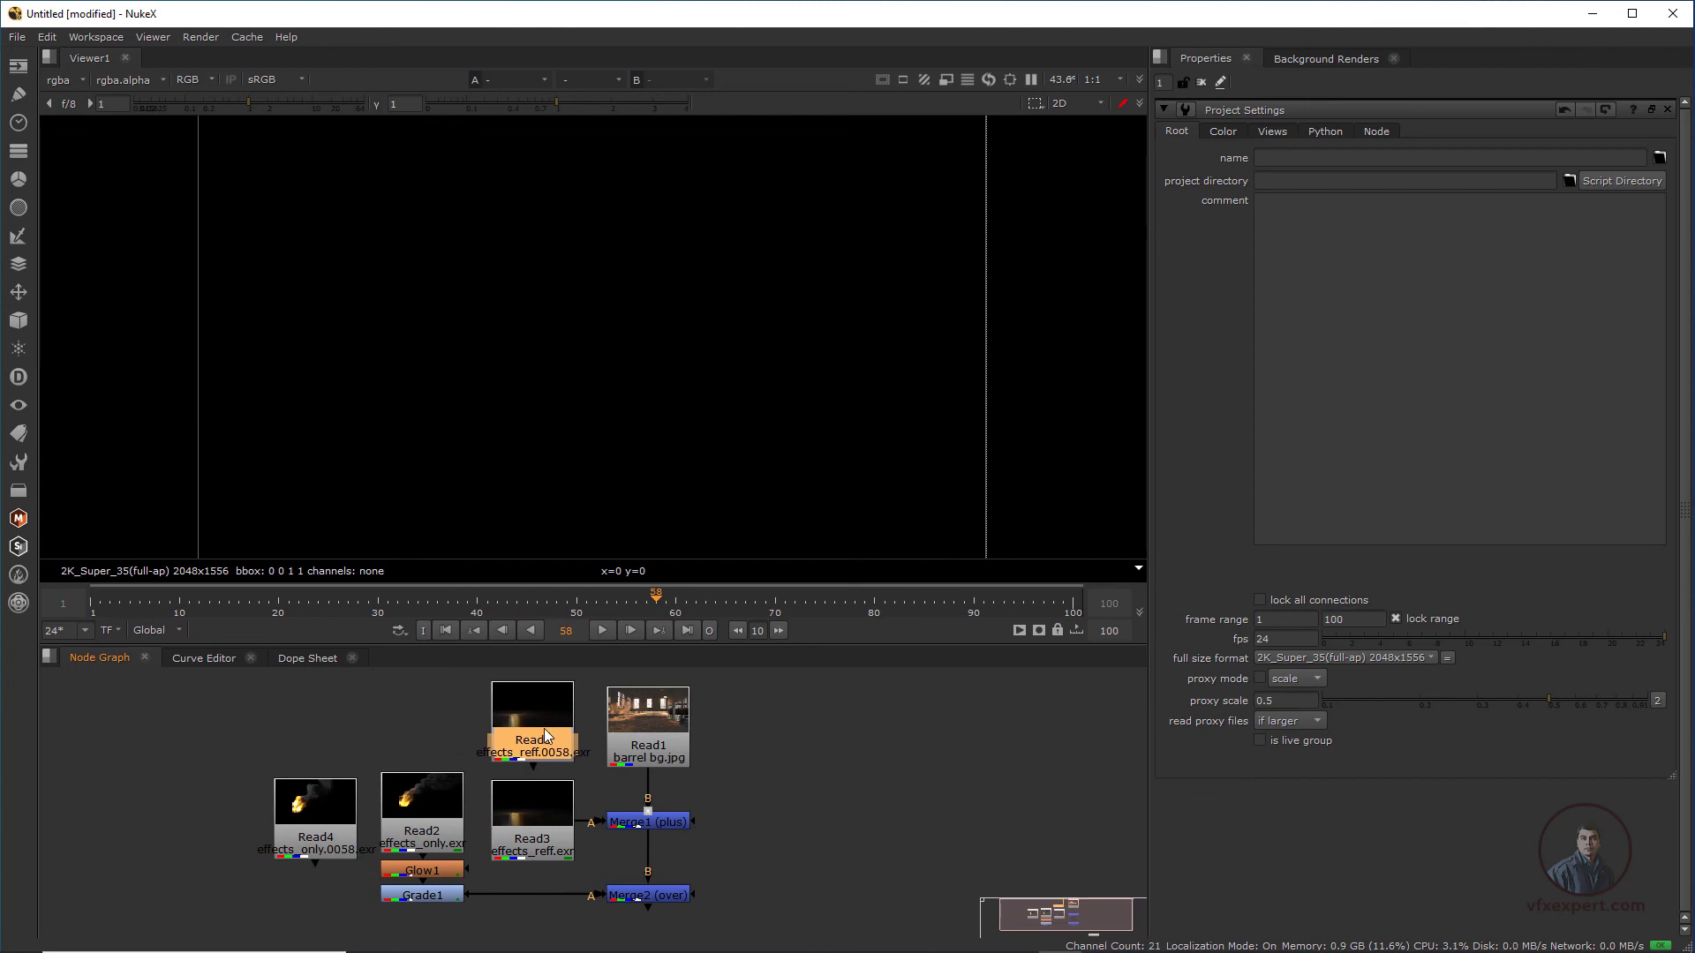
# Rewire Merge1's A input to the effects_reff sequence and Glow1's input to the effects_only sequence, replacing the still images
pyautogui.moveTo(545, 821); pyautogui.dragTo(534, 737)
pyautogui.moveTo(432, 828); pyautogui.dragTo(433, 786)
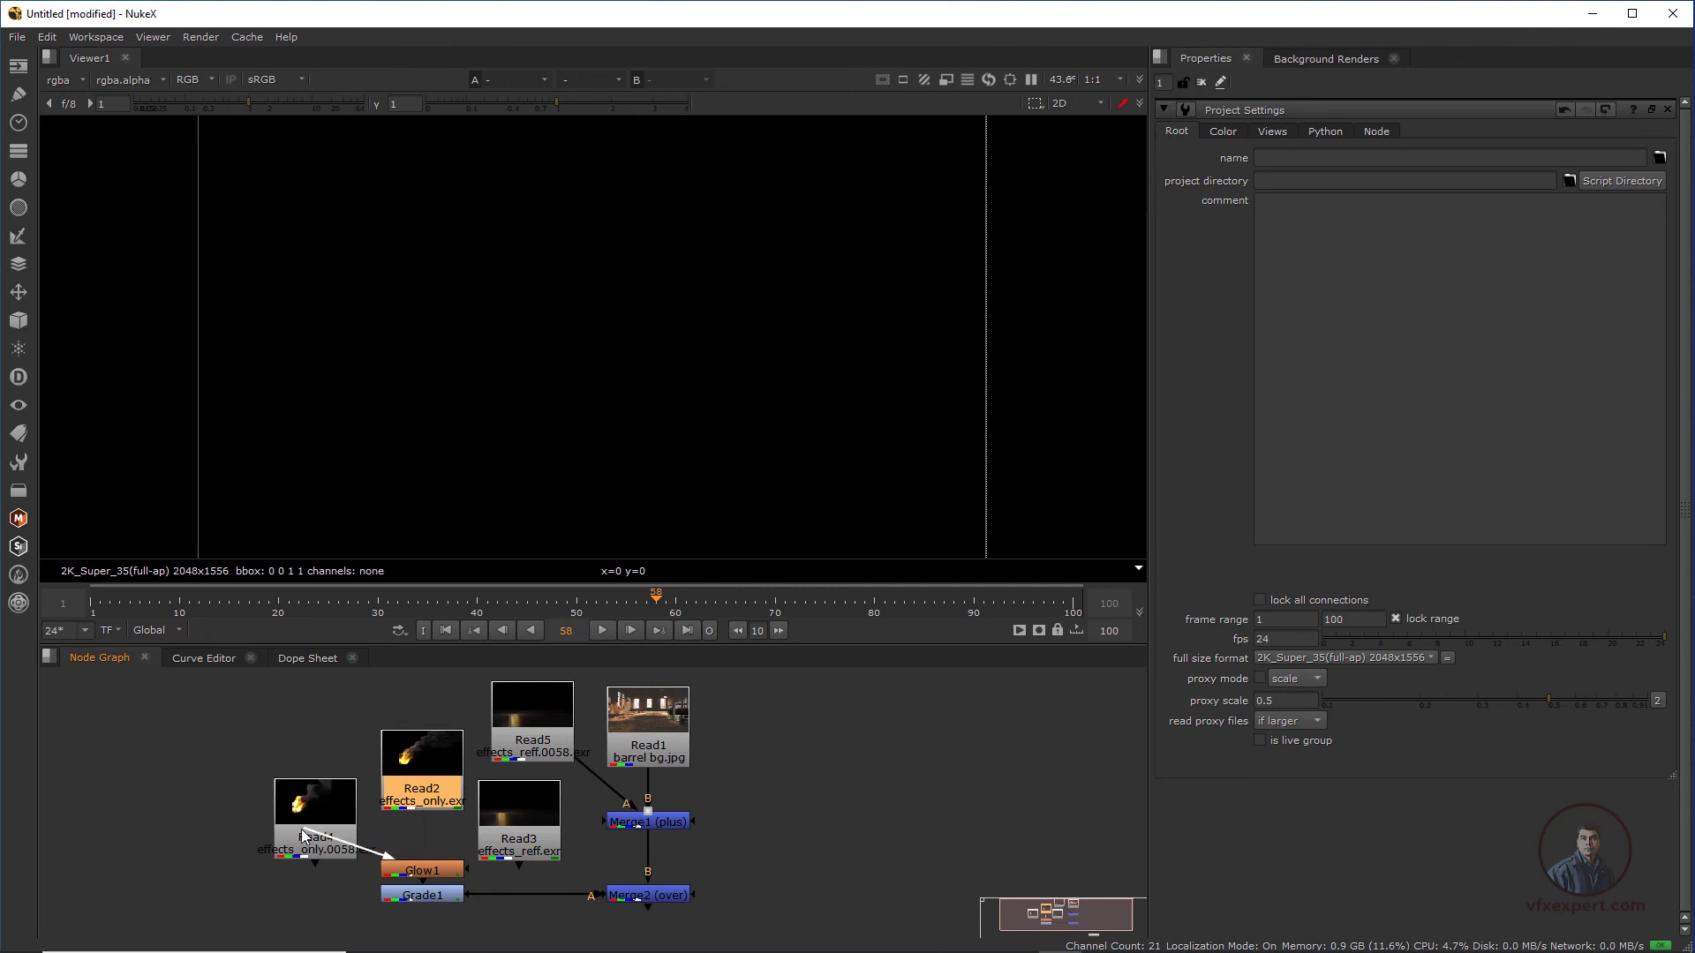
pyautogui.moveTo(337, 827); pyautogui.dragTo(332, 826)
# View the Merge2 composite and play it from the first frame, stopping the playback at the end
pyautogui.moveTo(670, 831); pyautogui.dragTo(676, 801, button='middle')
pyautogui.click(662, 864)
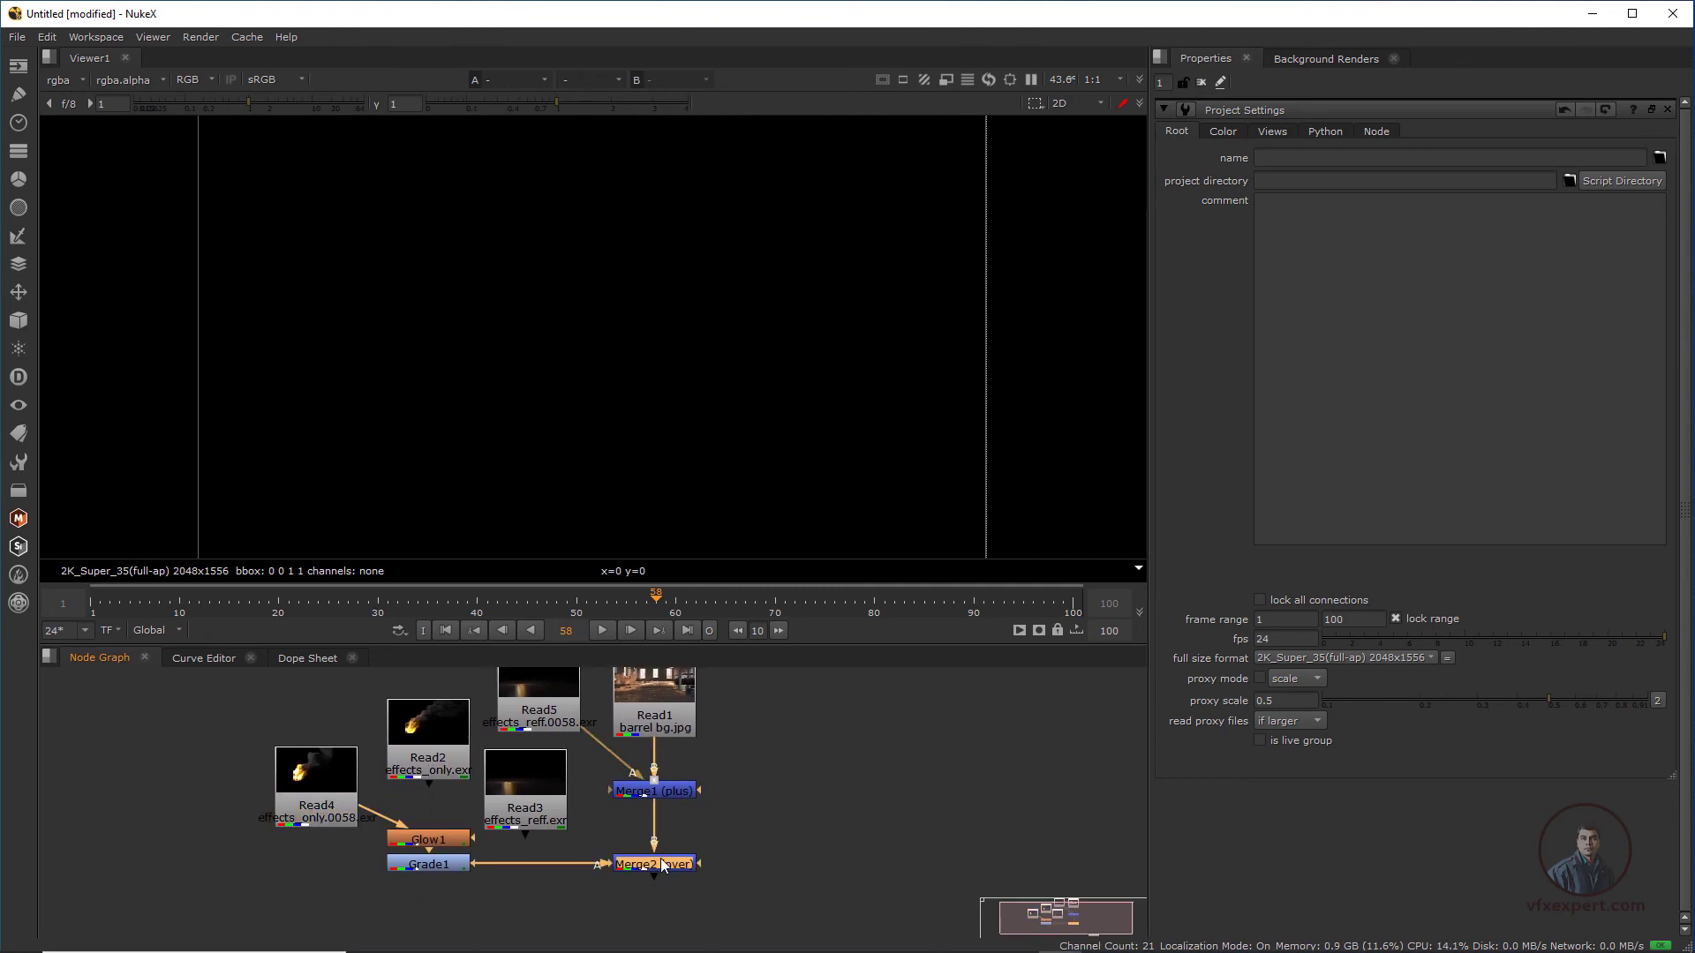
pyautogui.press('1')
pyautogui.click(445, 630)
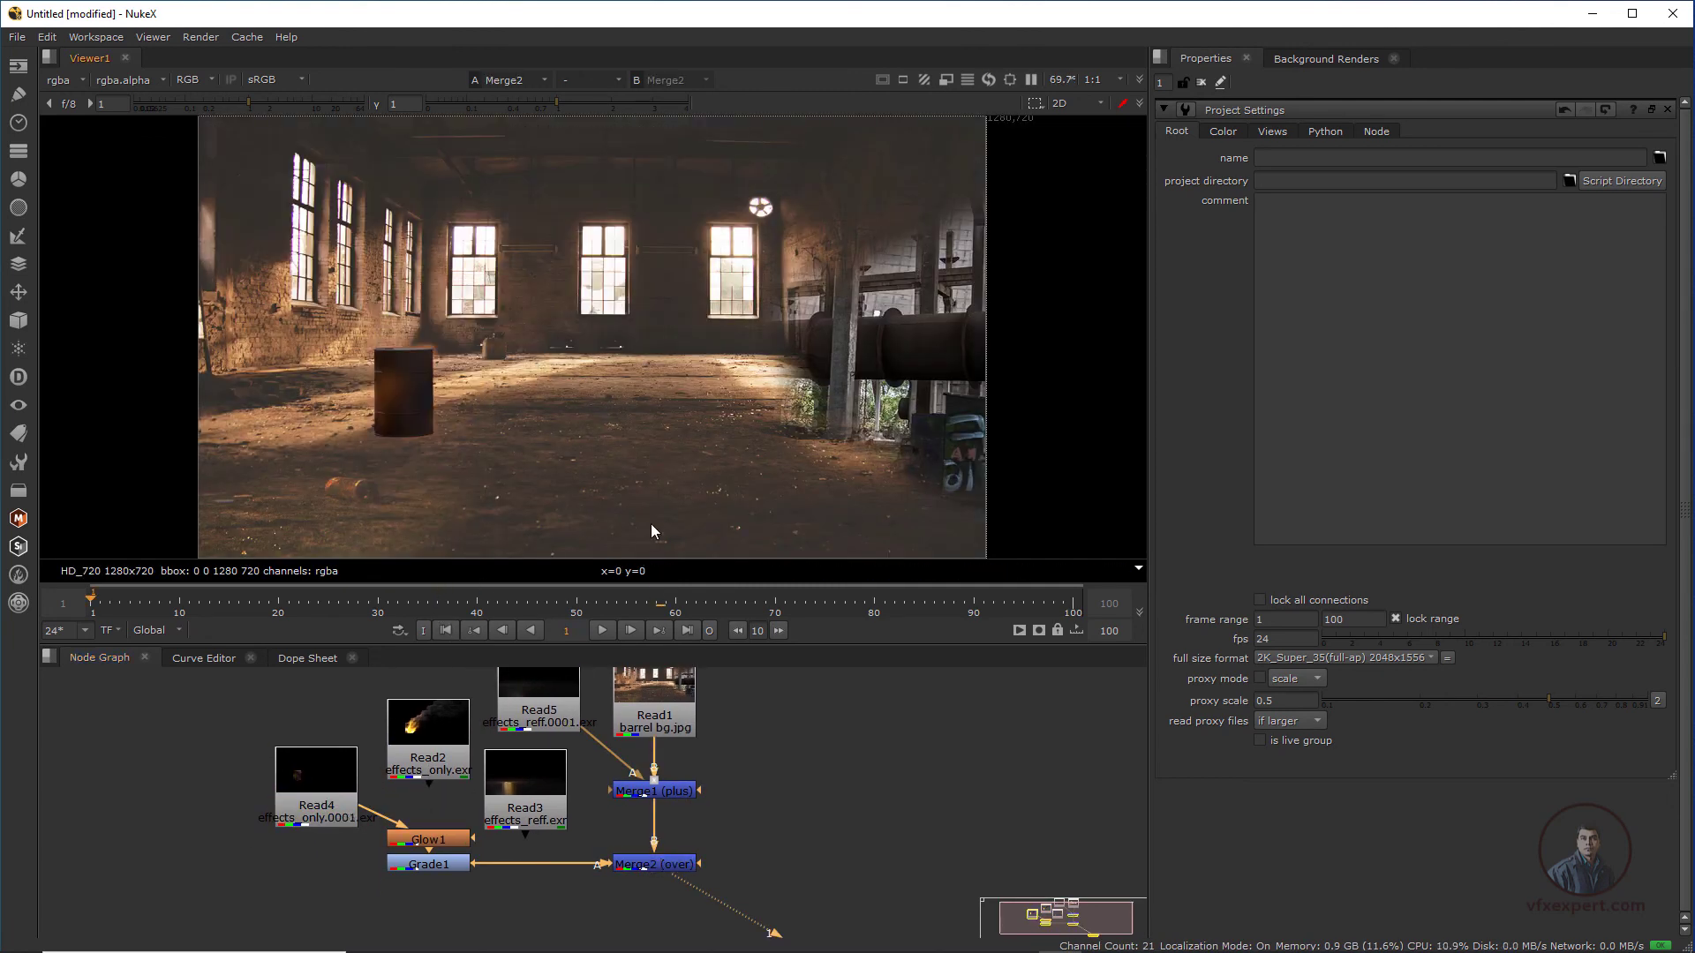
pyautogui.click(603, 630)
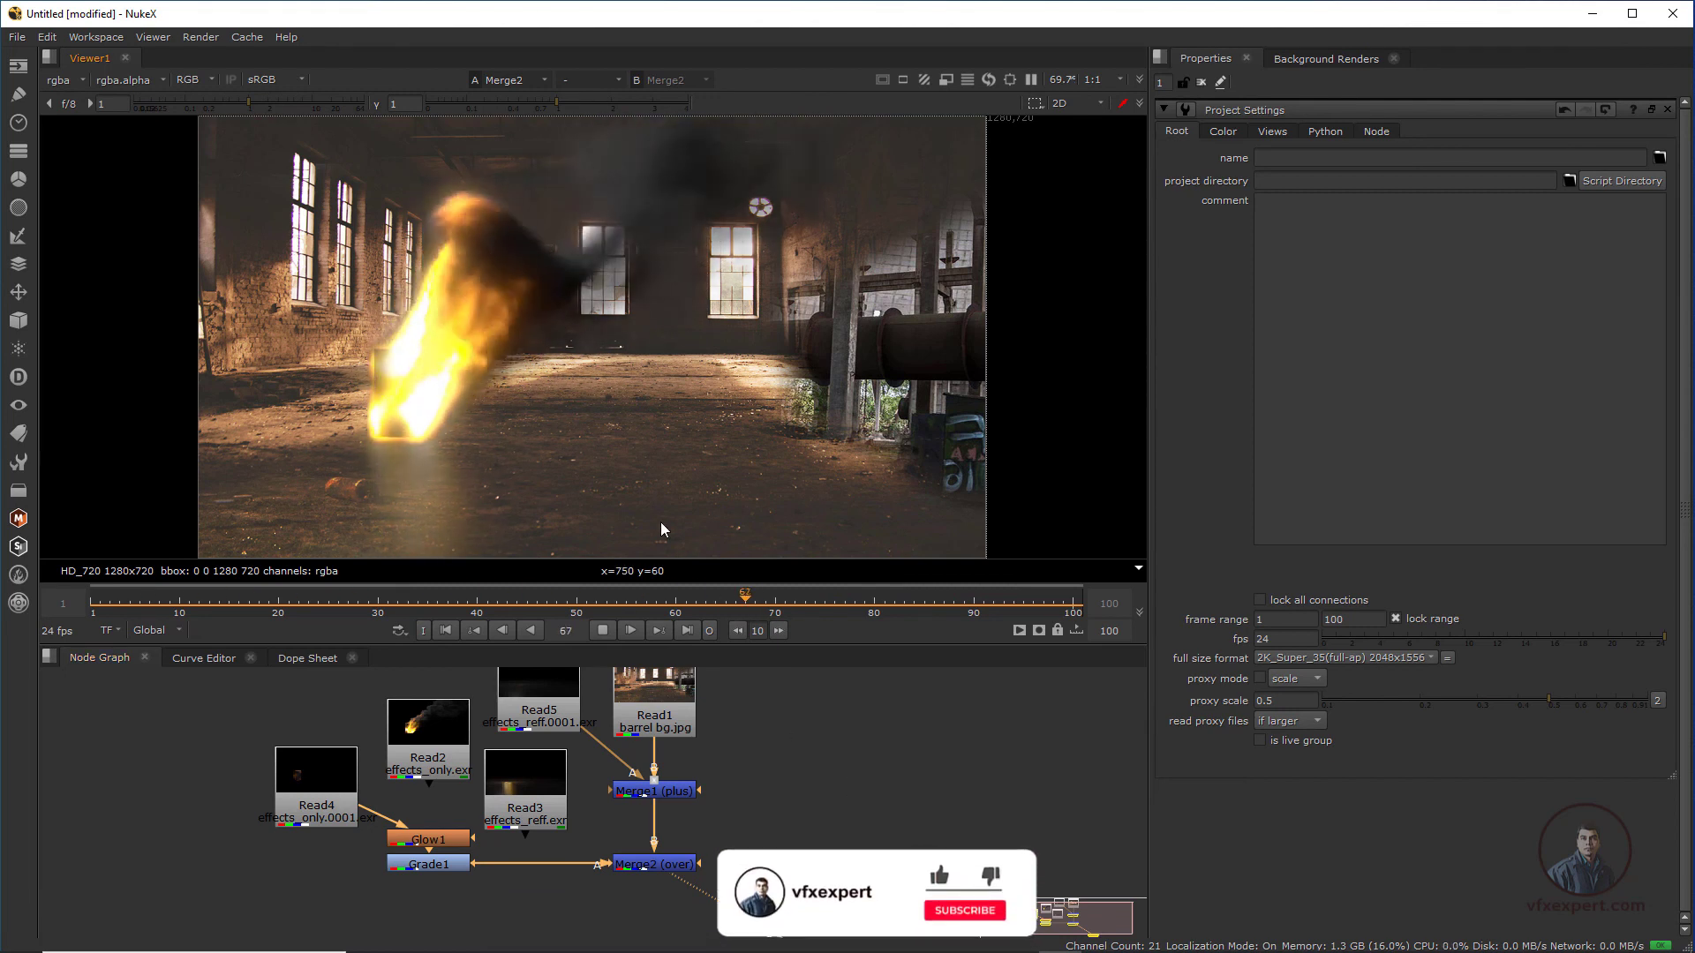
pyautogui.click(603, 631)
# Add a separate Merge node (over) beside the tree, with Read4 as its A input and Read5 as its B input
pyautogui.scroll(-1, 698, 768)
pyautogui.moveTo(548, 765); pyautogui.dragTo(747, 806, button='middle')
pyautogui.scroll(1, 655, 792)
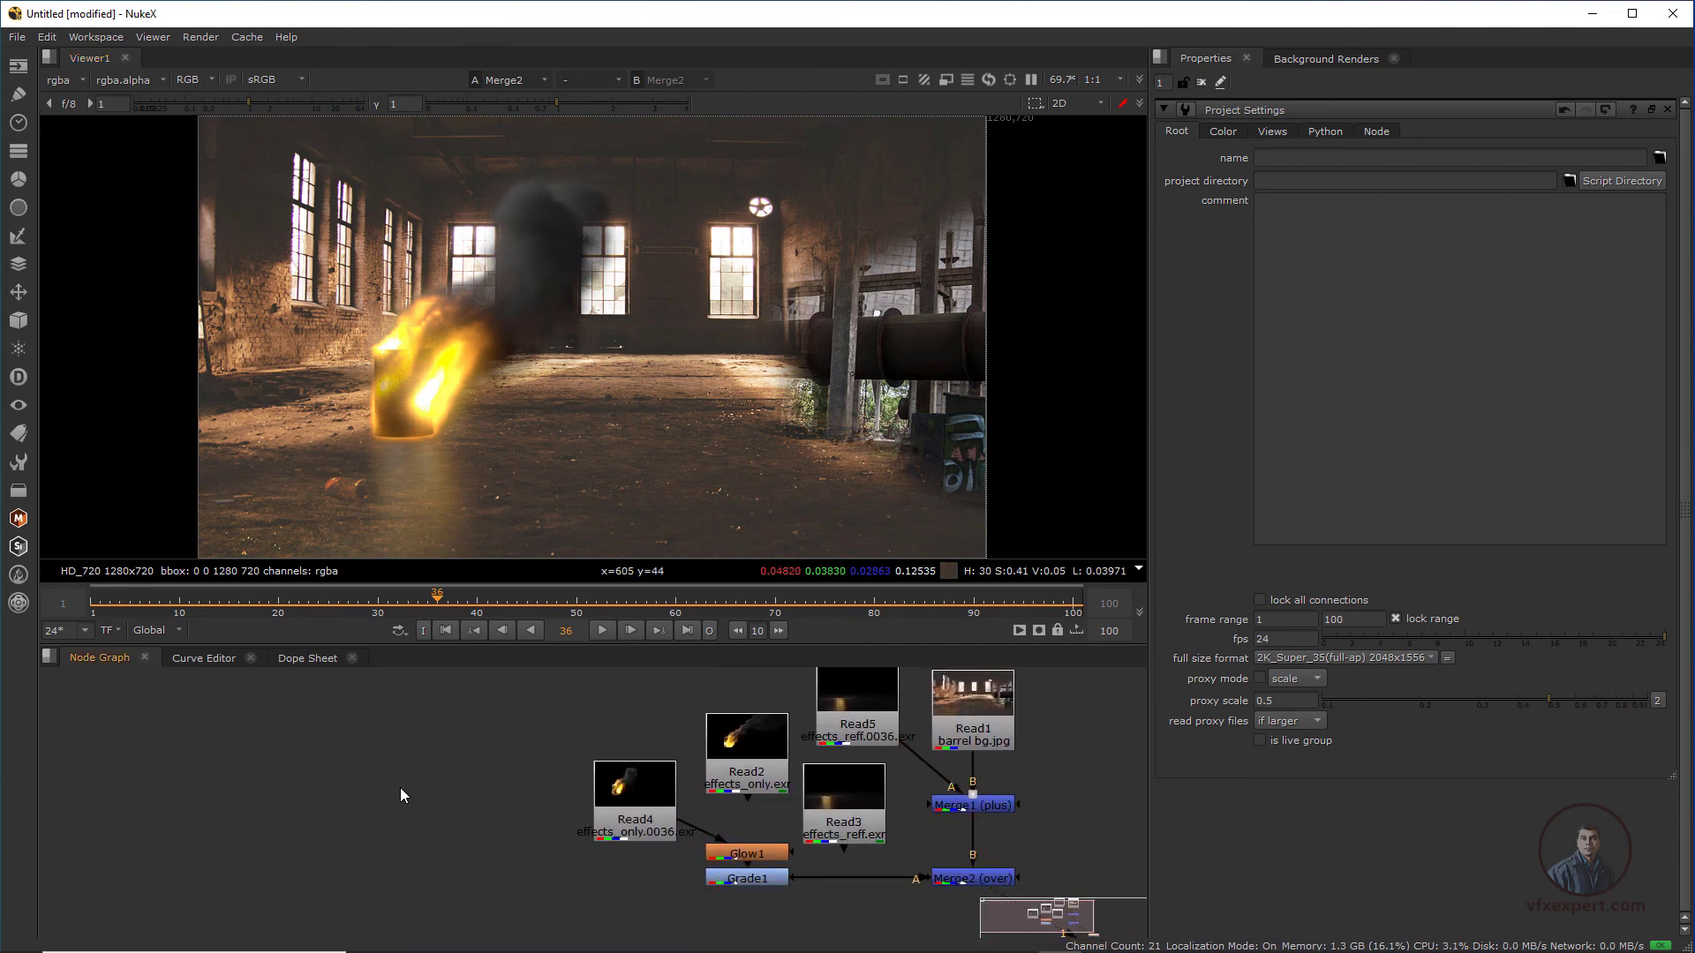
pyautogui.press('m')
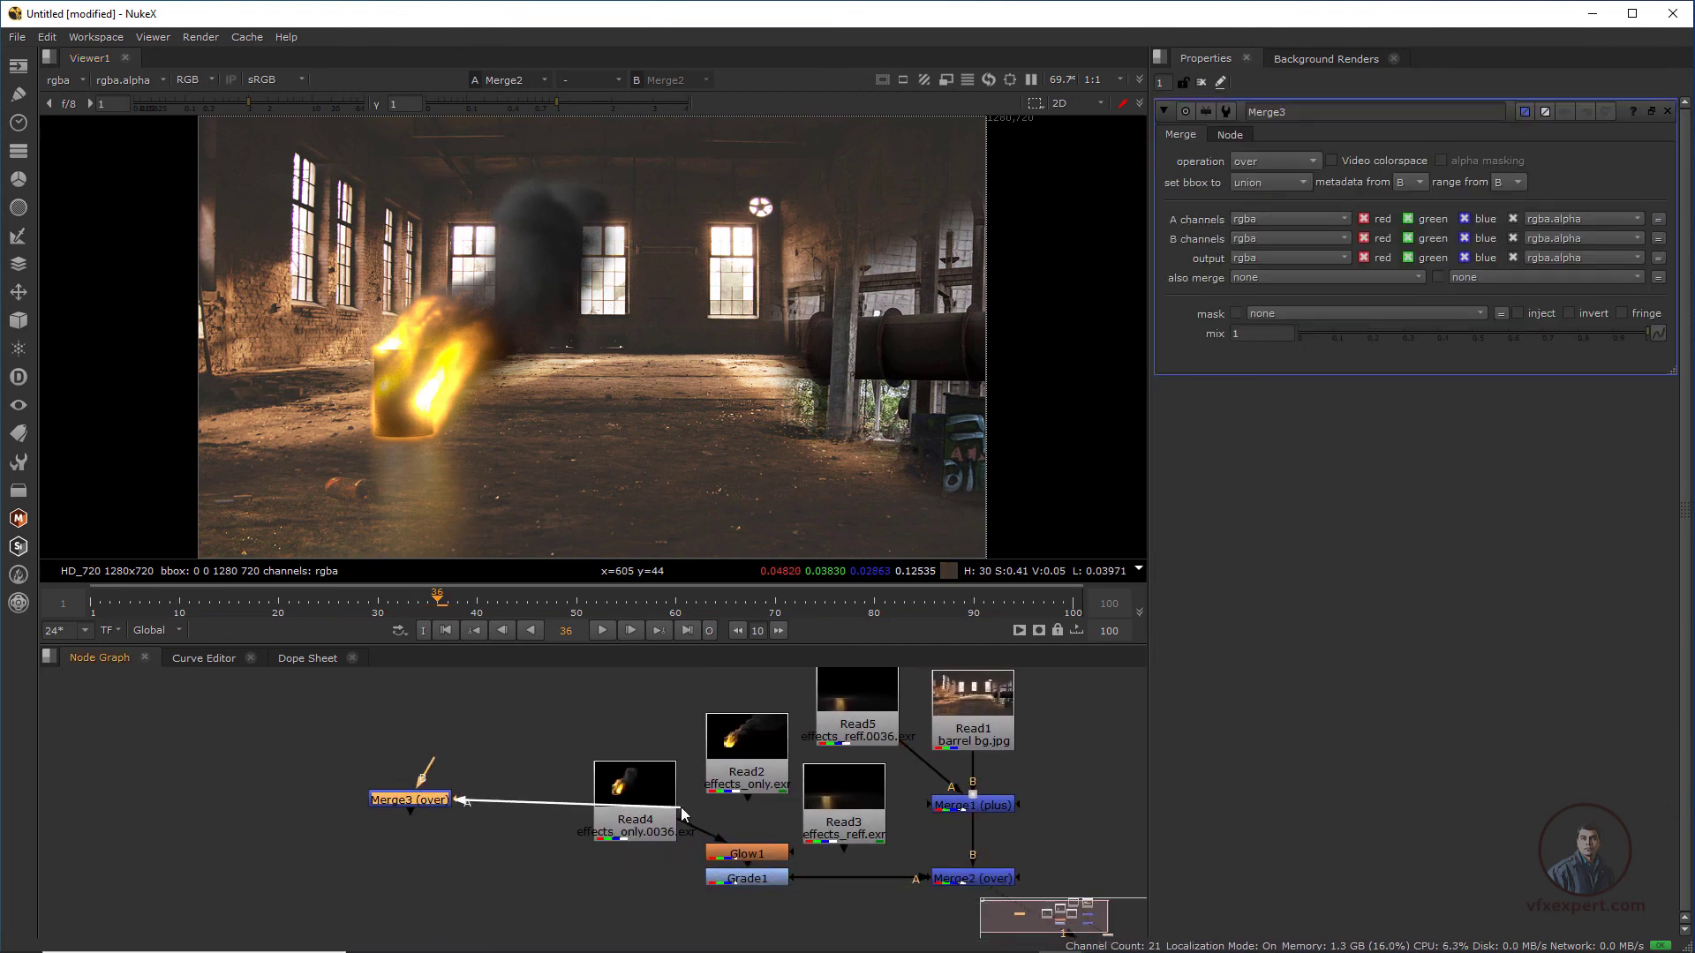
pyautogui.moveTo(439, 764); pyautogui.dragTo(827, 691)
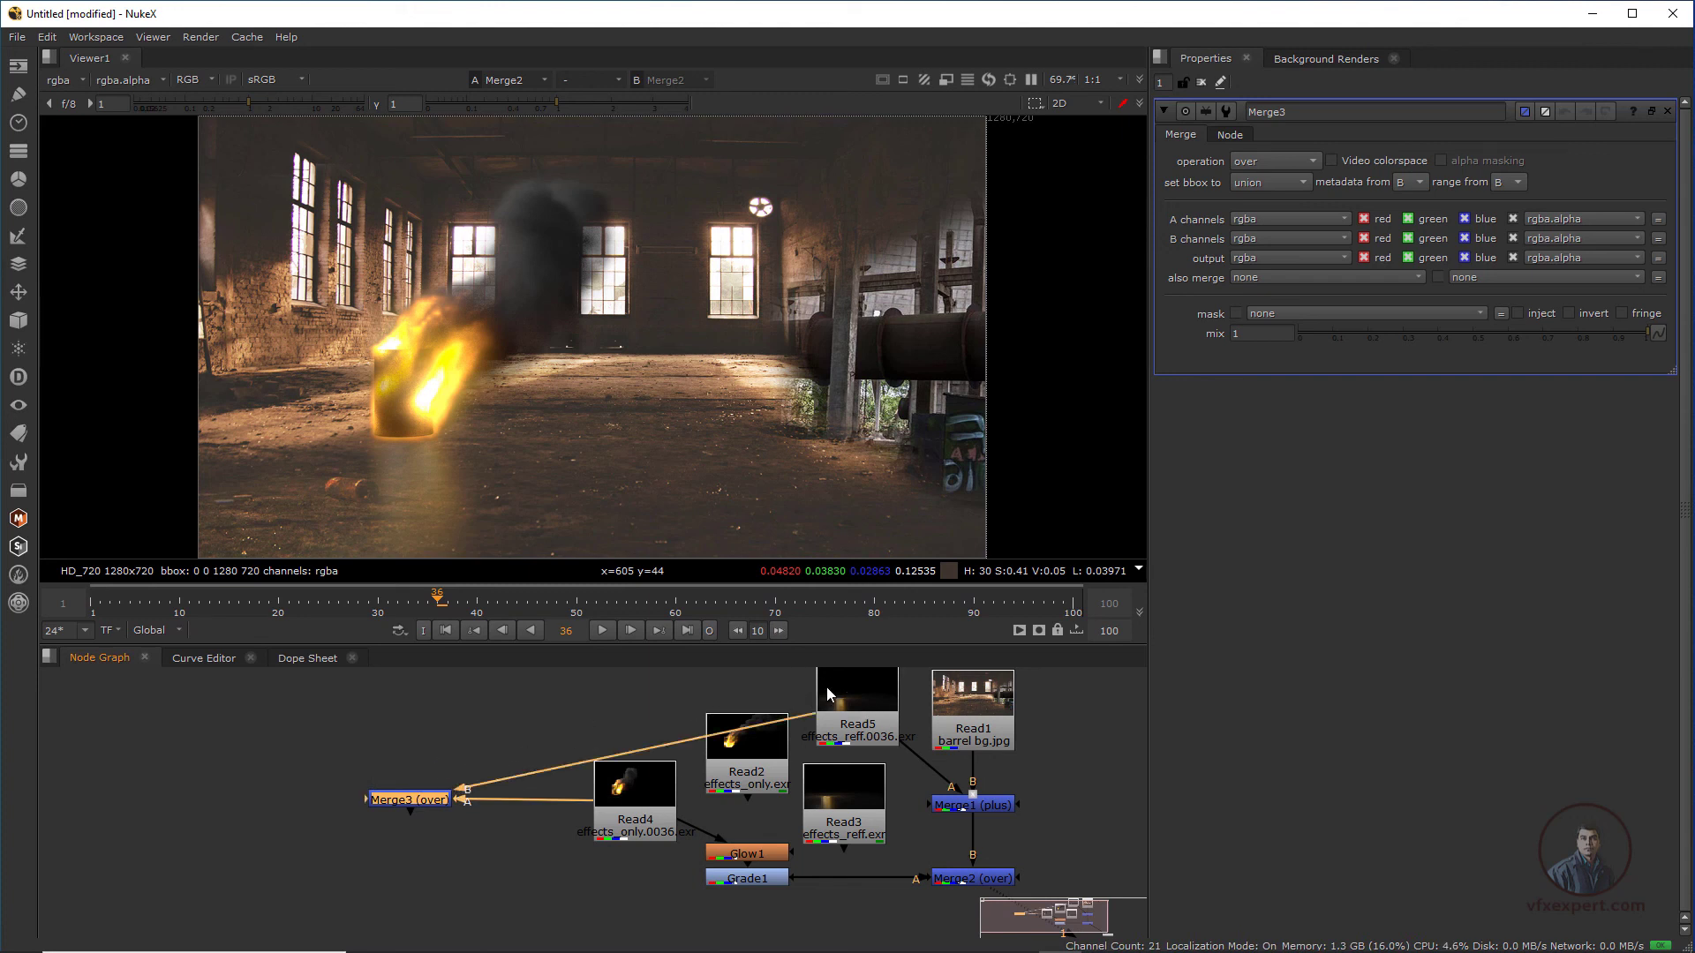
# View the Merge3 output of fire, smoke and reflection without the background and play it from the first frame
pyautogui.press('1')
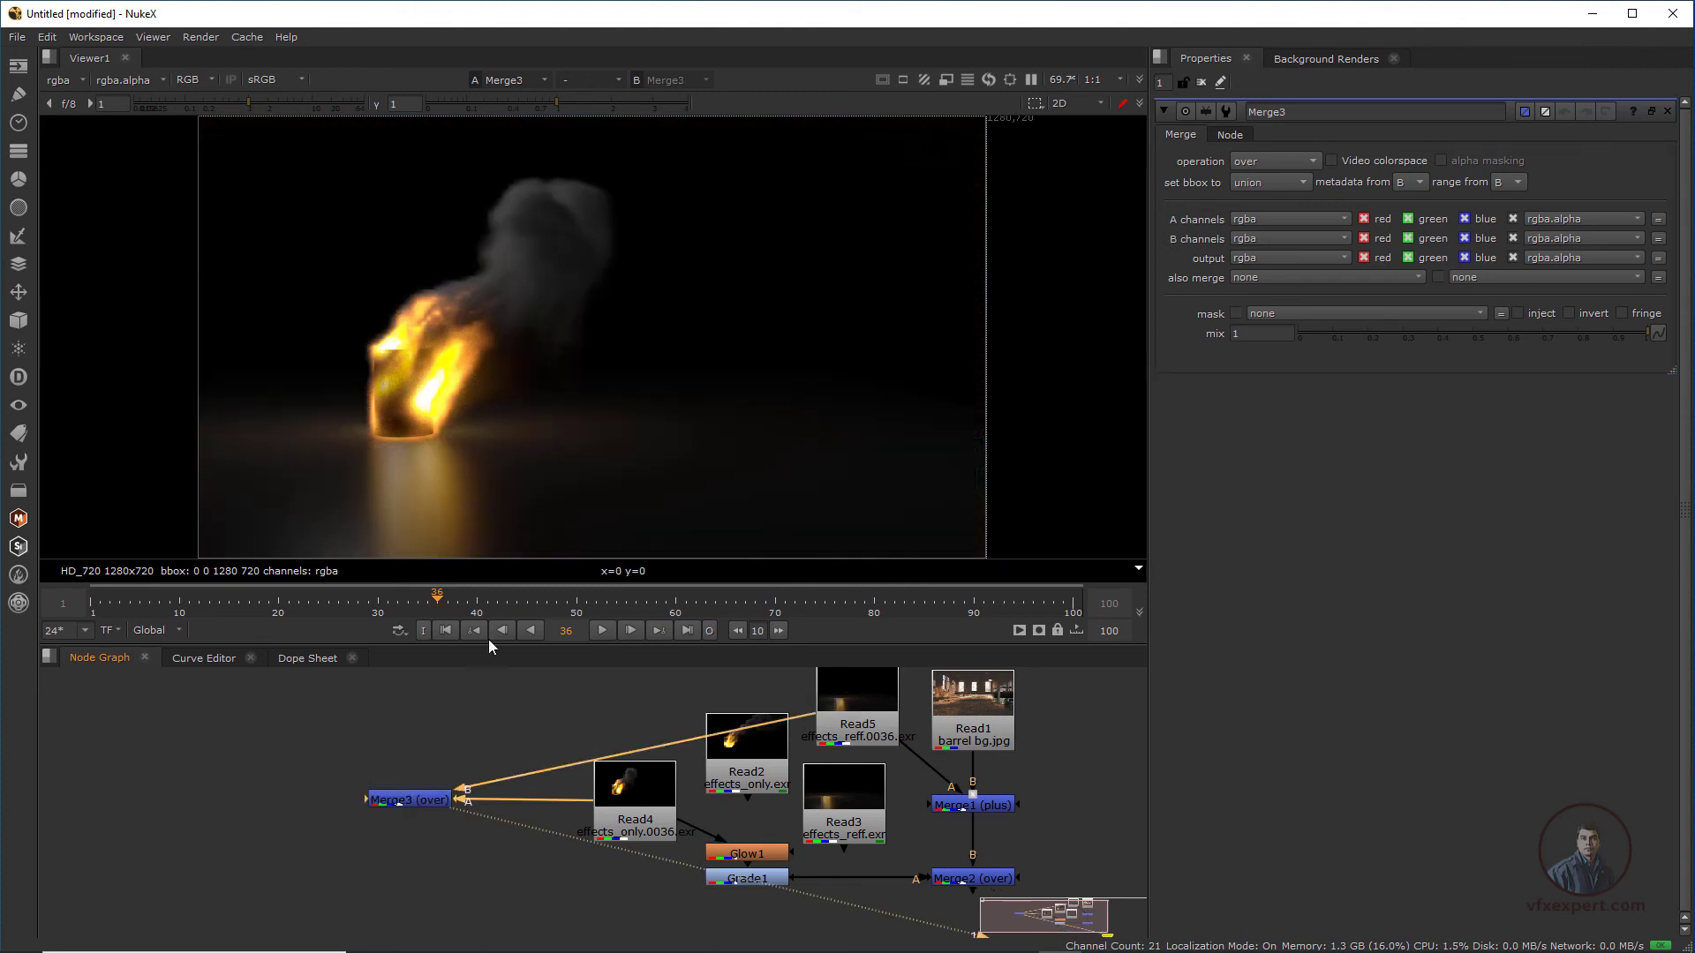
pyautogui.click(444, 630)
pyautogui.click(601, 630)
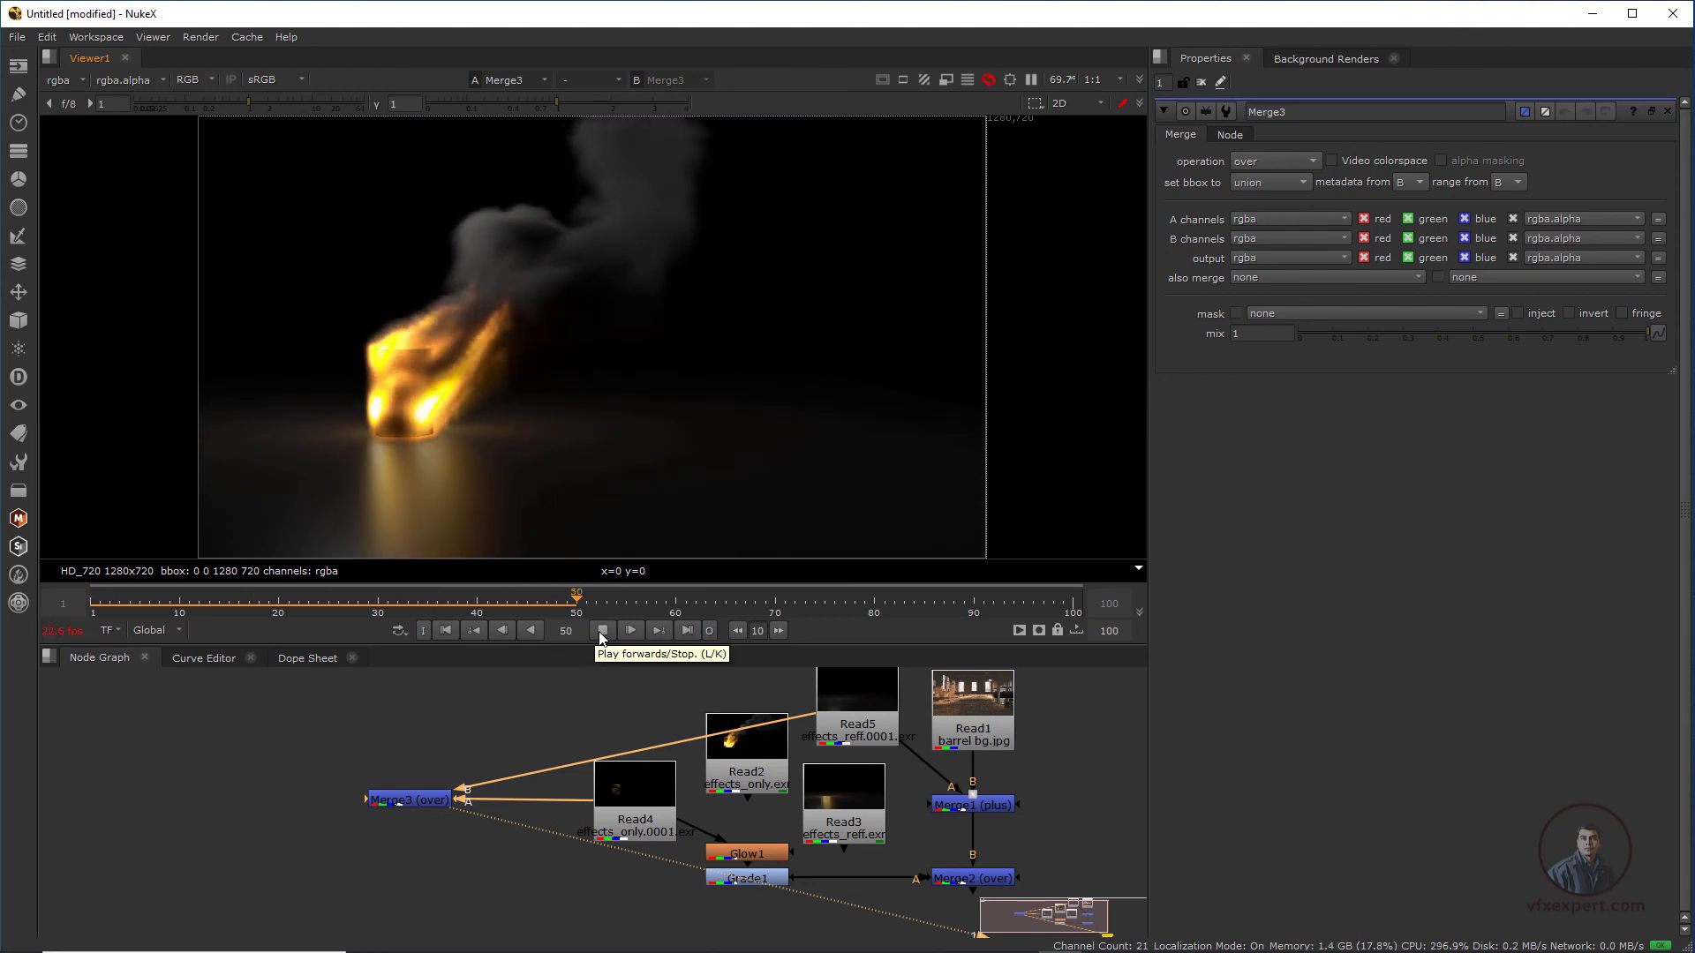
pyautogui.scroll(-2, 664, 394)
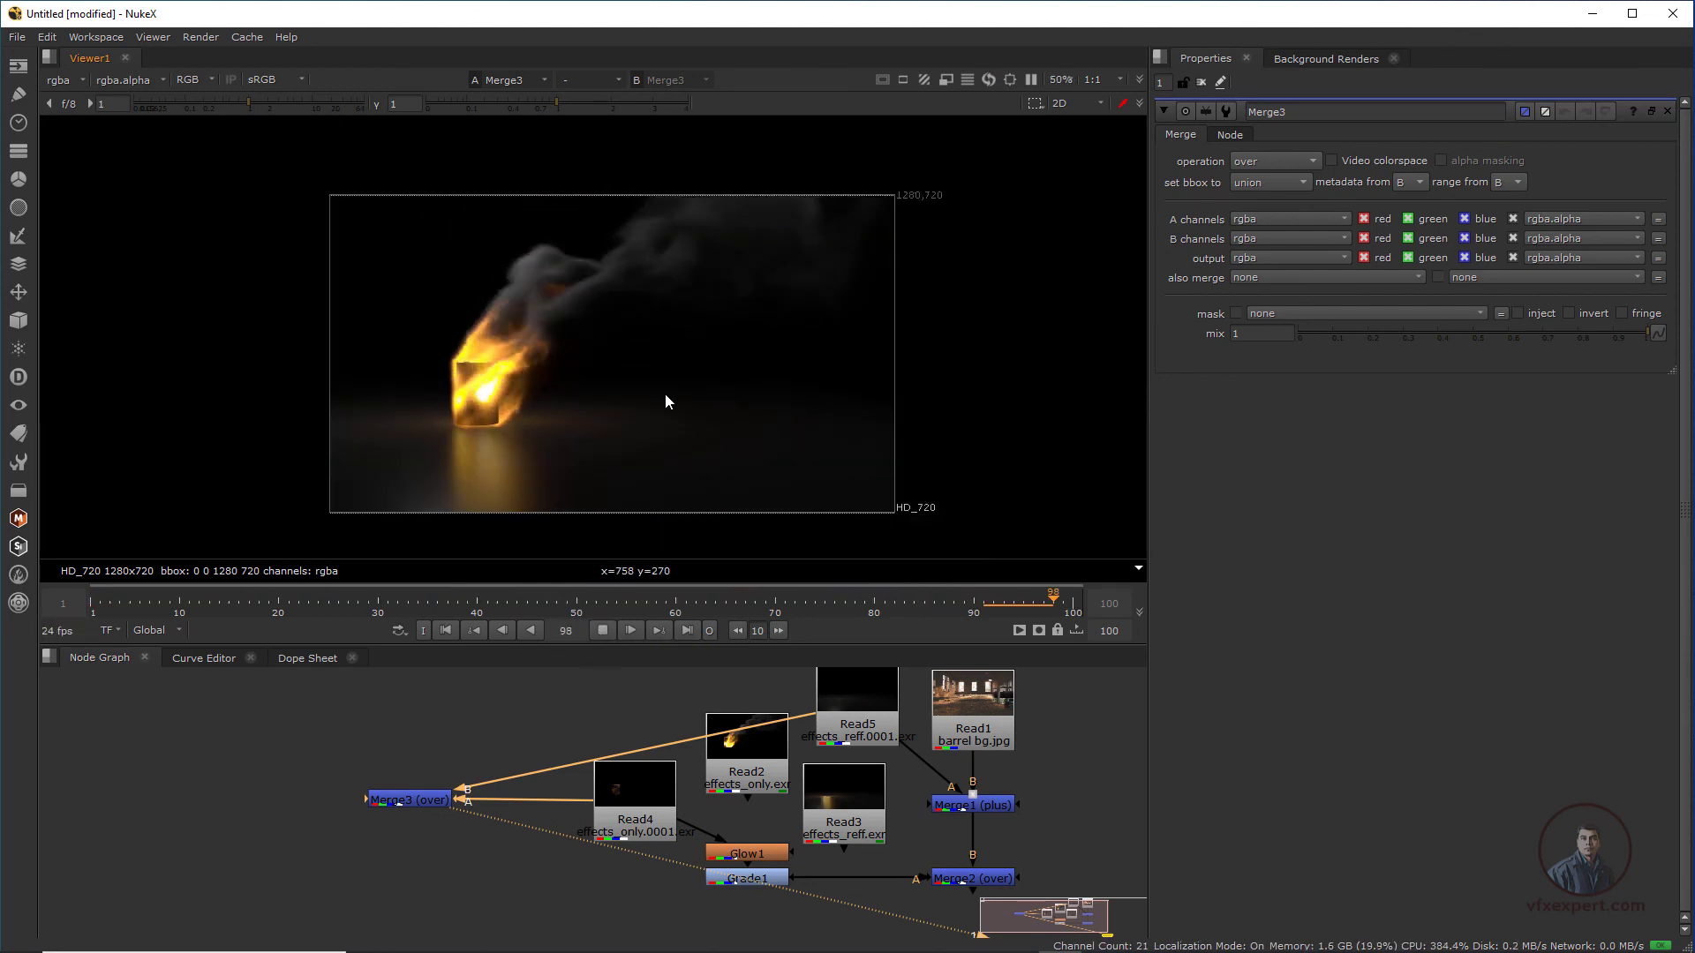
pyautogui.scroll(2, 658, 394)
pyautogui.moveTo(1024, 909); pyautogui.dragTo(969, 877, button='middle')
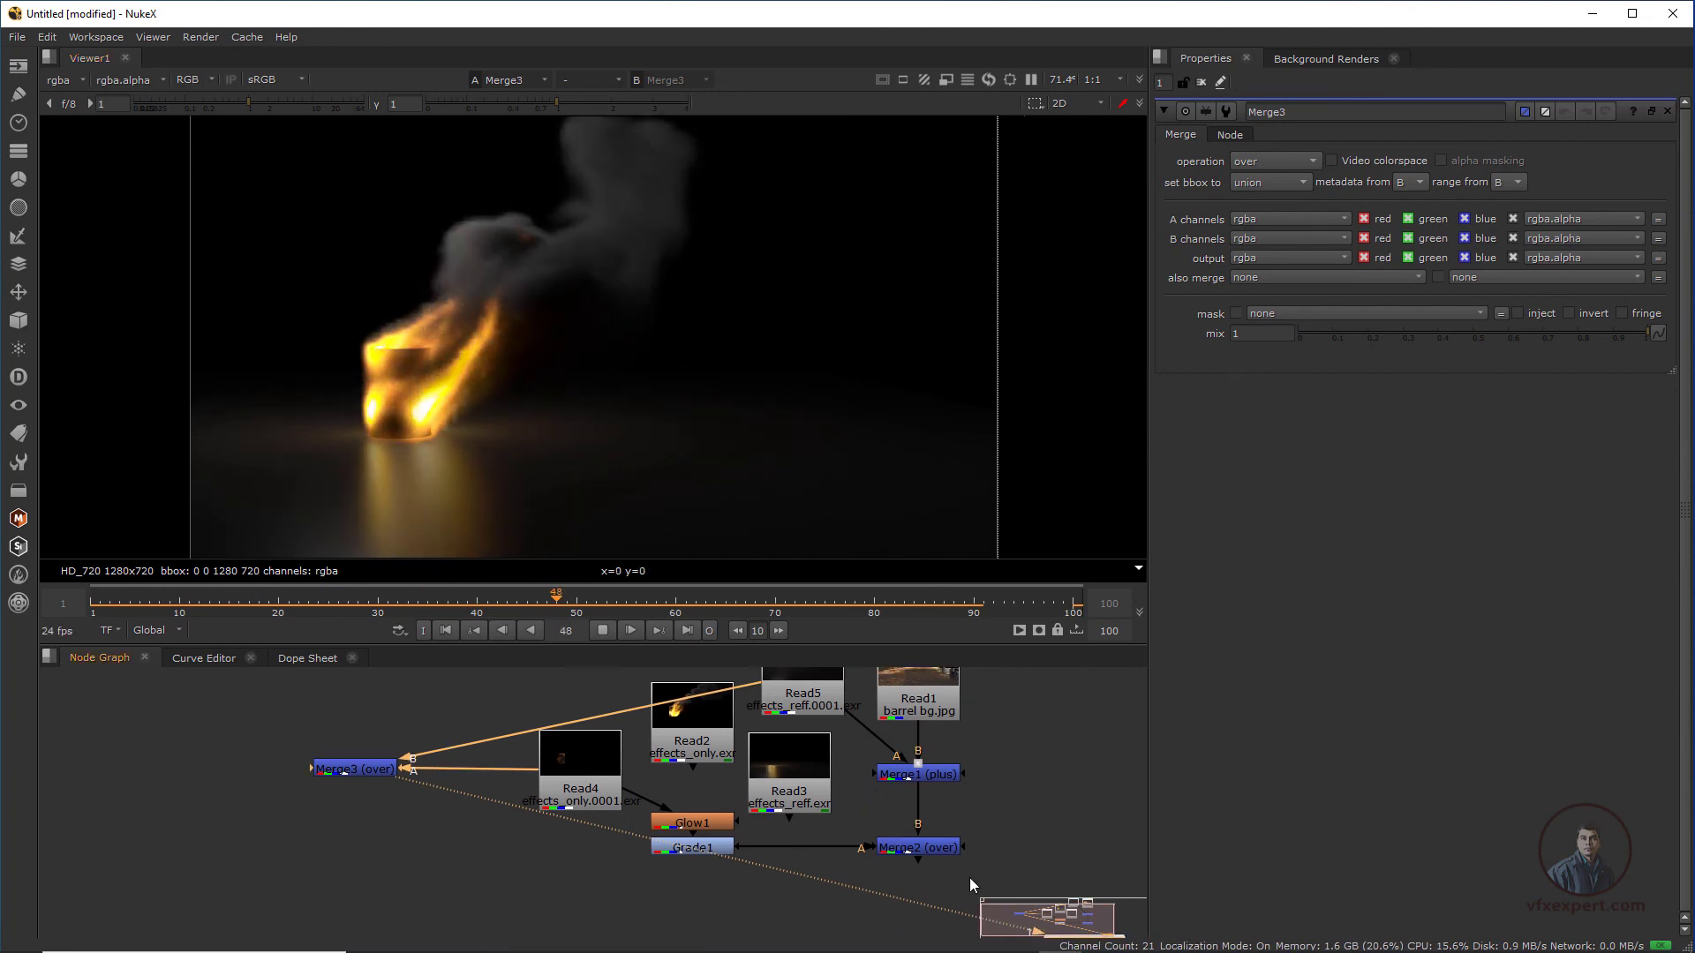
# Switch the viewer between Merge2 and Merge3 during playback to compare the full composite with the effects alone
pyautogui.click(918, 848)
pyautogui.press('1')
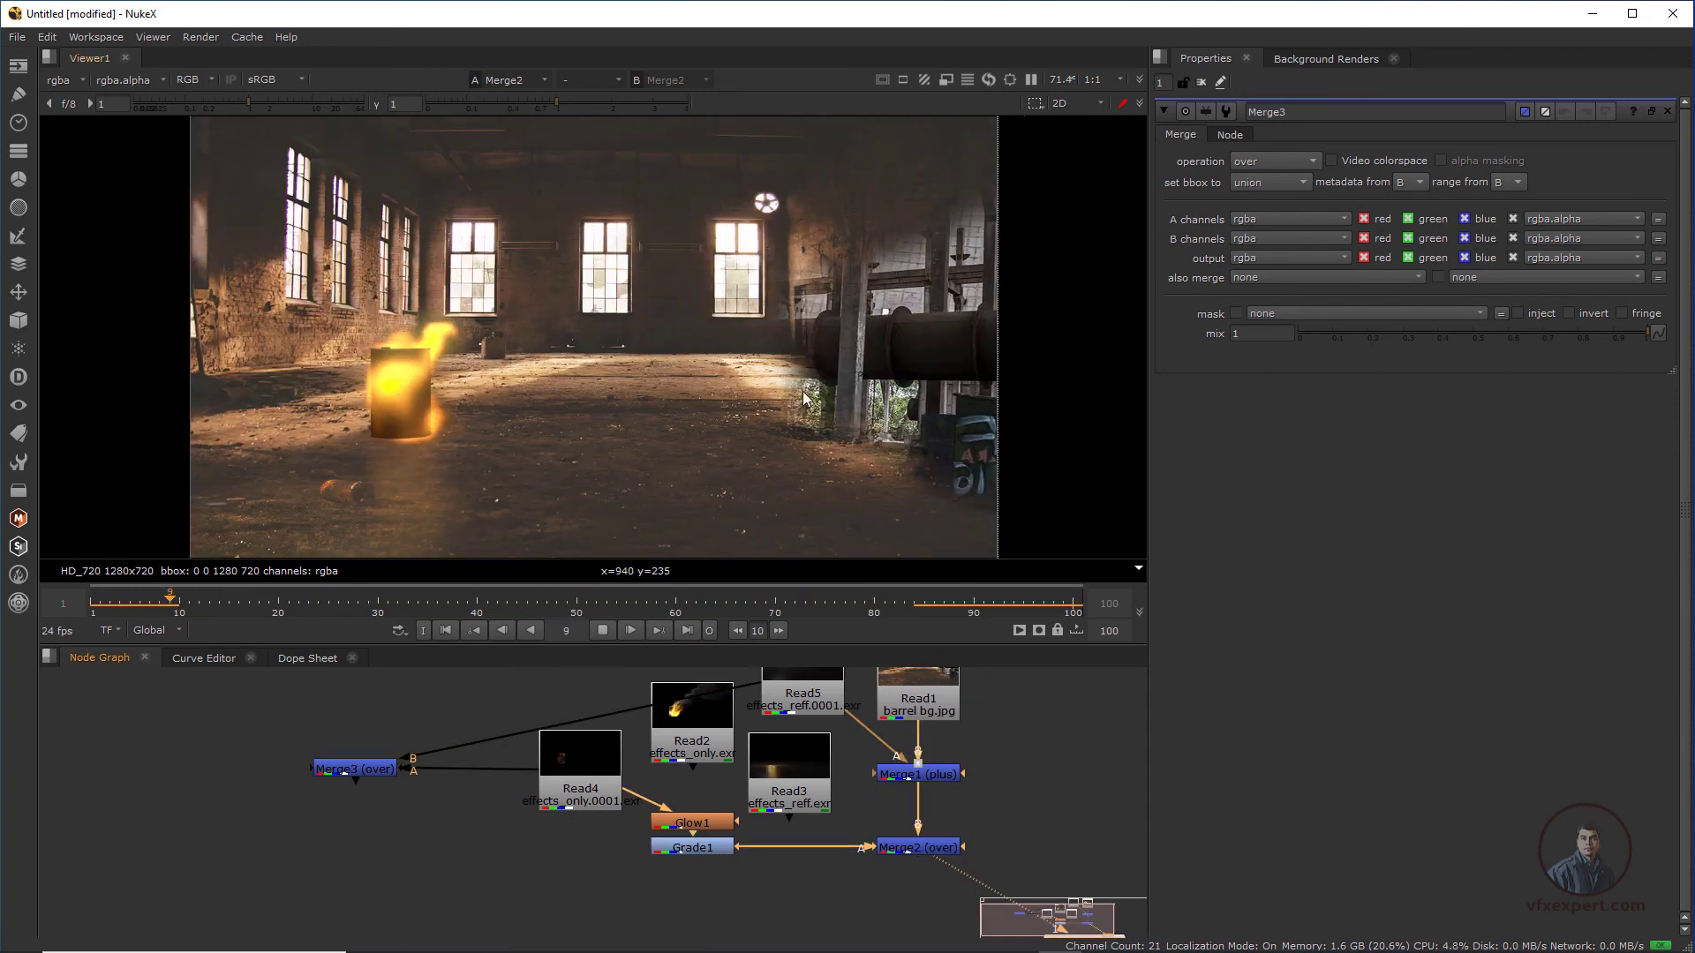
pyautogui.click(377, 769)
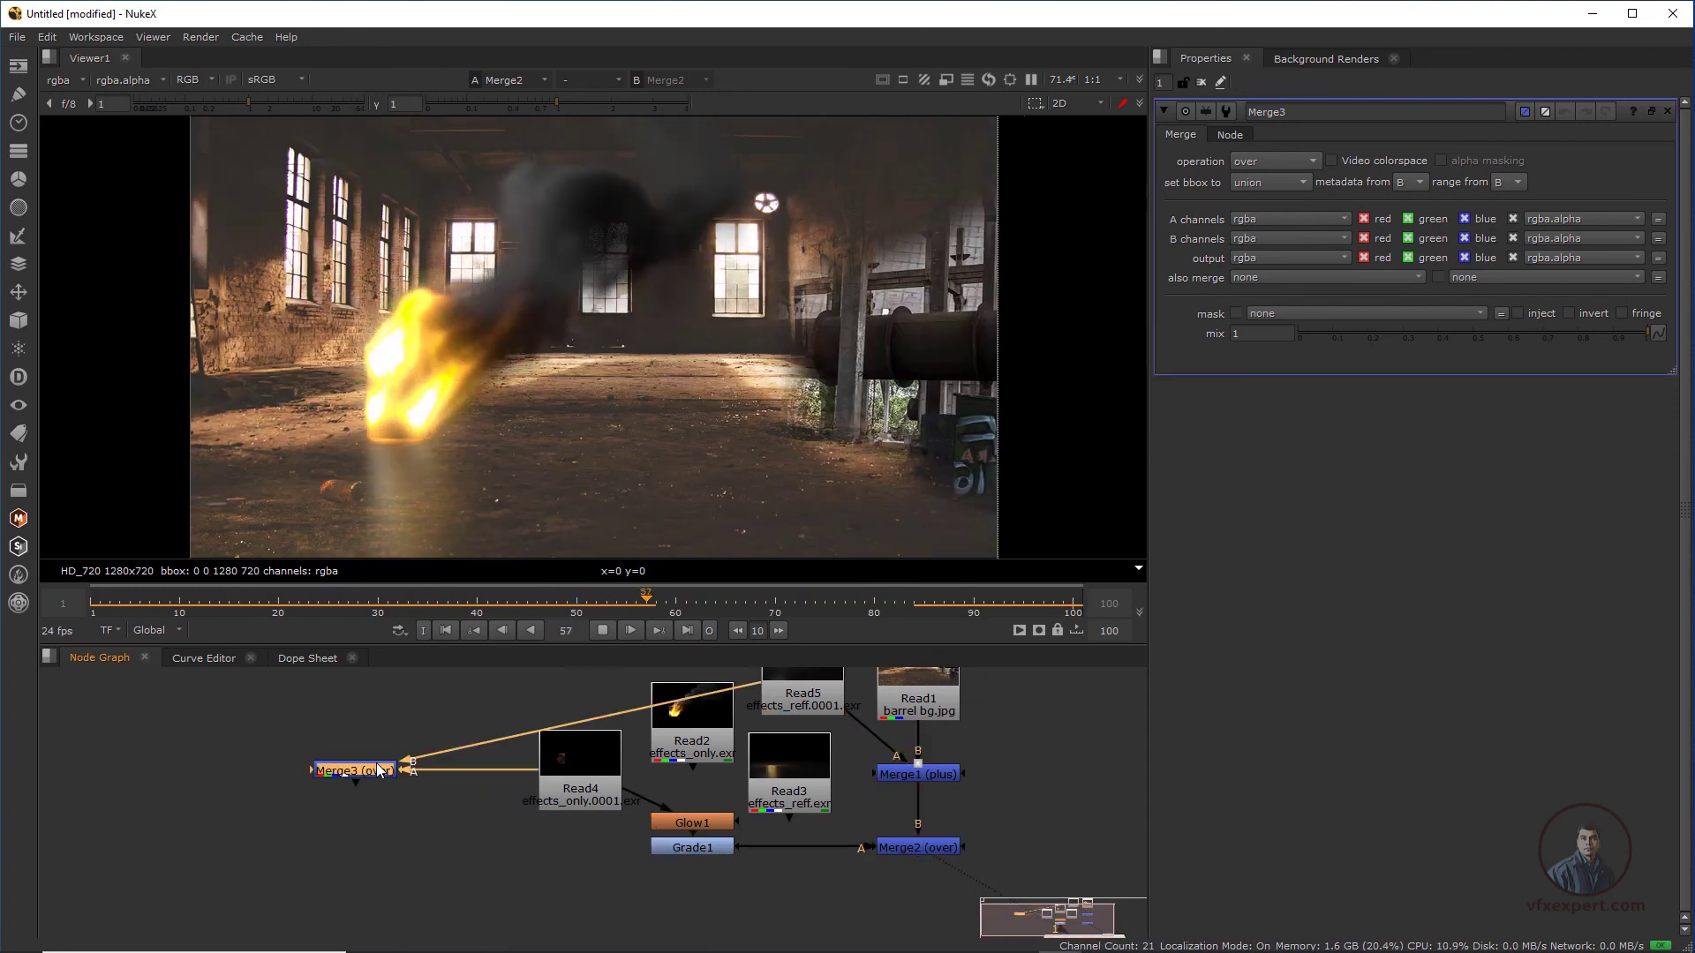
pyautogui.press('1')
pyautogui.click(379, 803)
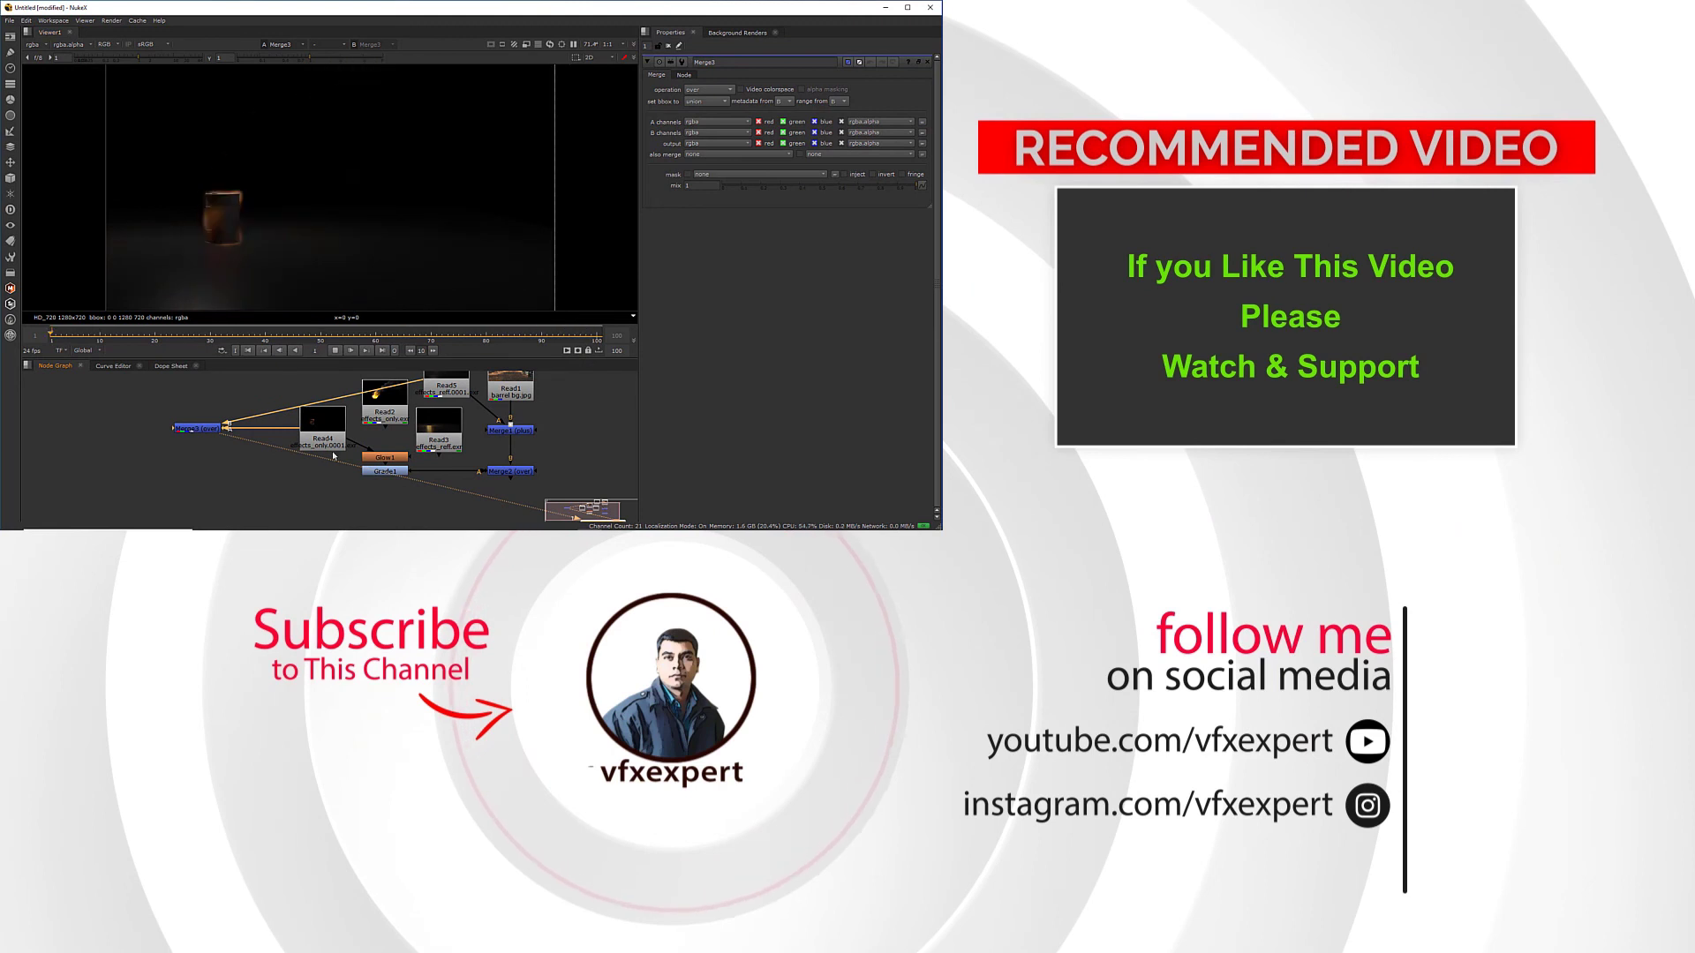
pyautogui.press('2')
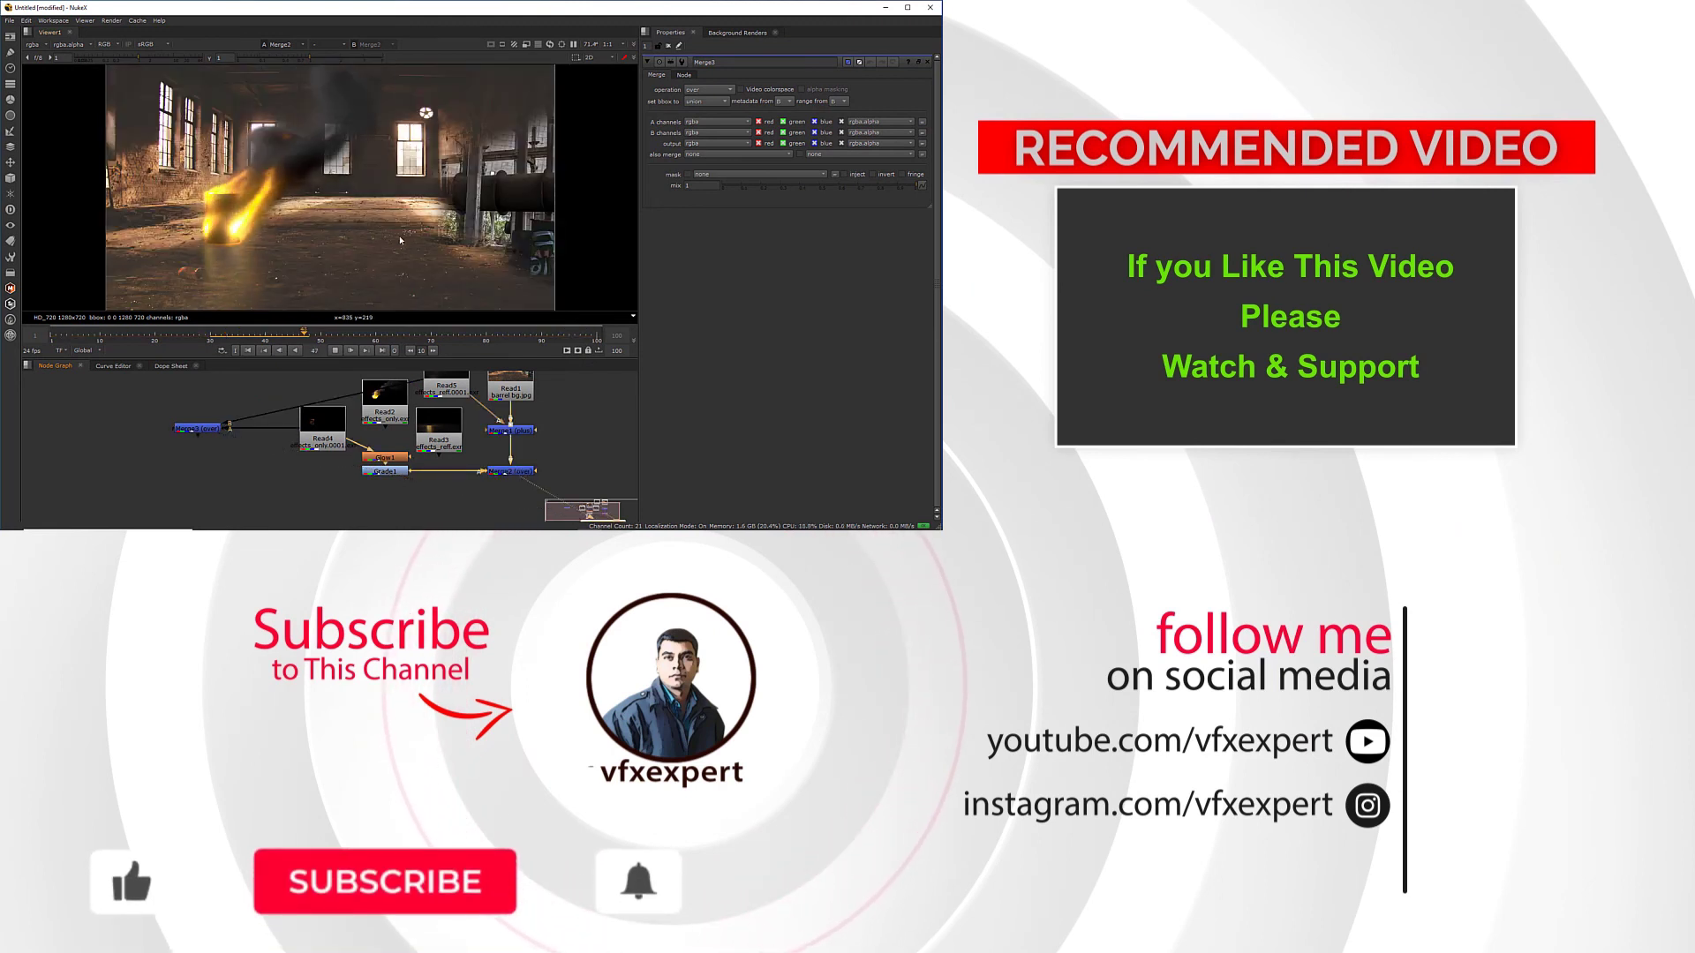